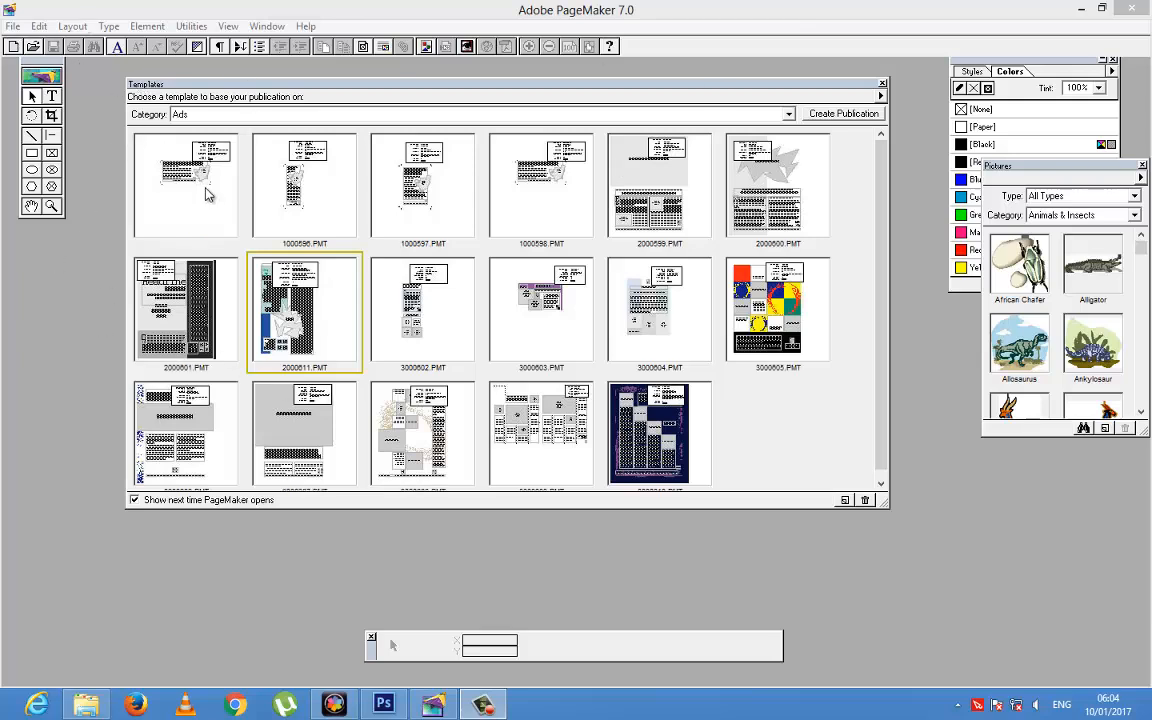
- Look through the publication templates in the Ads category
{"action": "left_click", "coordinate": [318, 177]}
{"action": "left_click", "coordinate": [443, 189]}
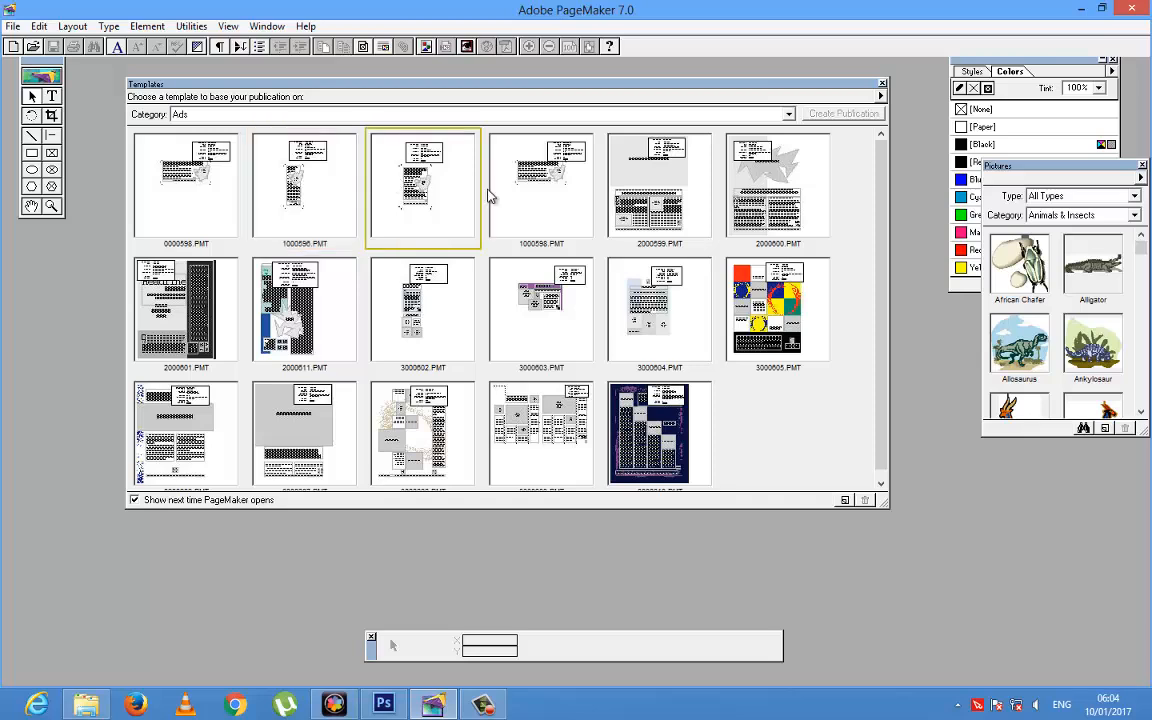
{"action": "left_click", "coordinate": [562, 198]}
{"action": "left_click", "coordinate": [640, 195]}
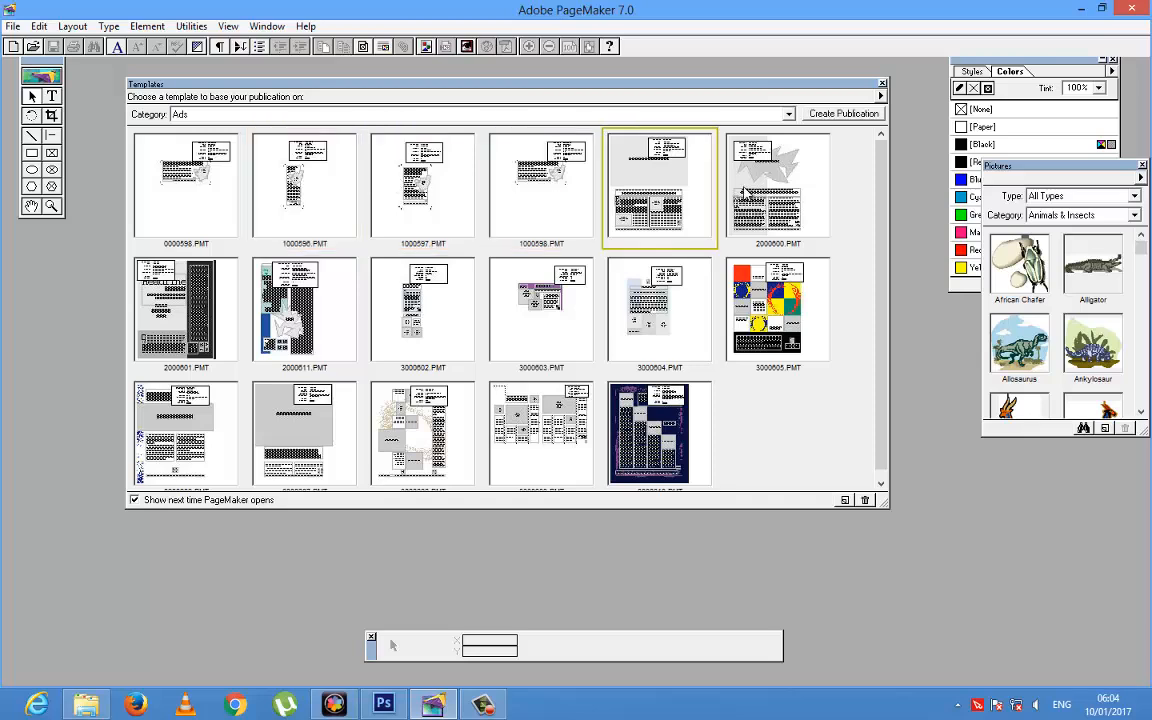
{"action": "left_click", "coordinate": [198, 282]}
{"action": "left_click", "coordinate": [265, 305]}
{"action": "left_click", "coordinate": [390, 290]}
{"action": "left_click", "coordinate": [500, 290]}
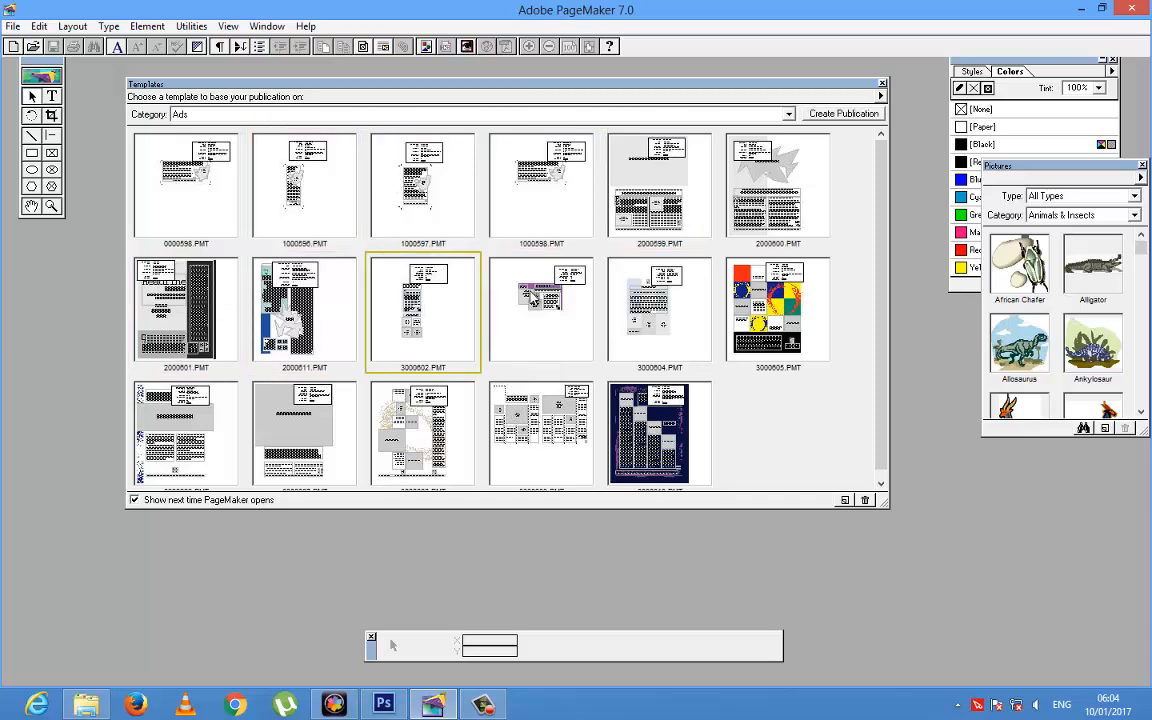
- Create a publication from the 3000604.PMT ad template, accepting temporary substitutes for the missing fonts
{"action": "left_click", "coordinate": [625, 285]}
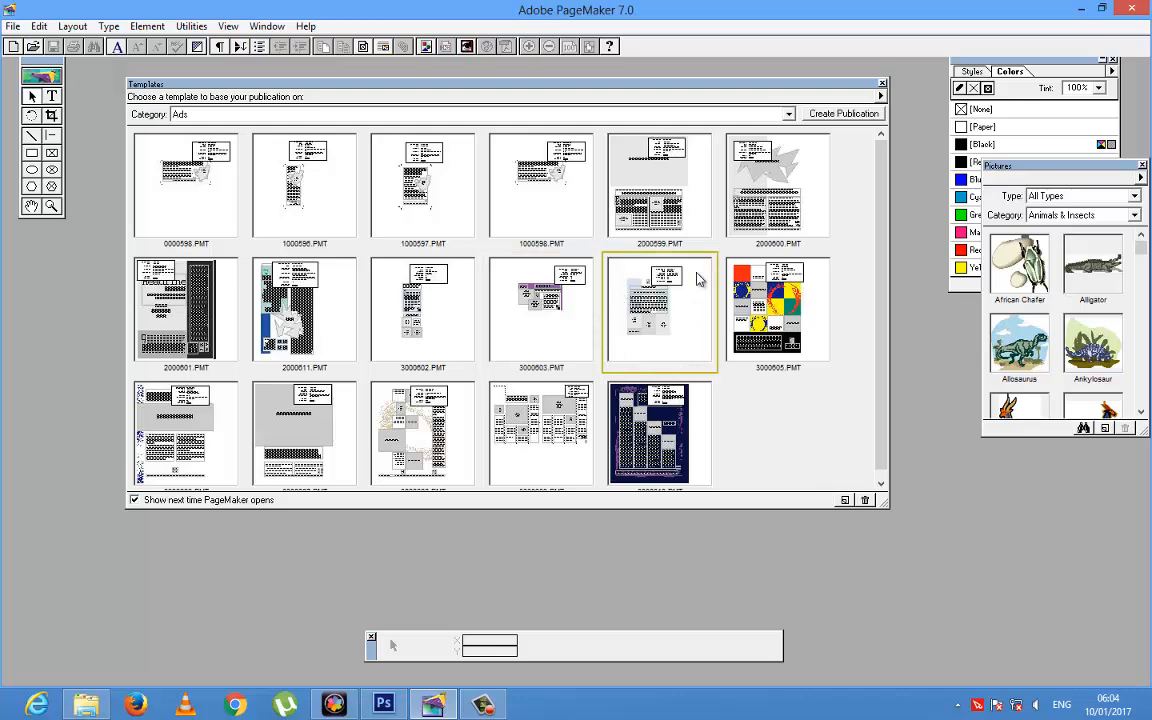
{"action": "double_click", "coordinate": [660, 318]}
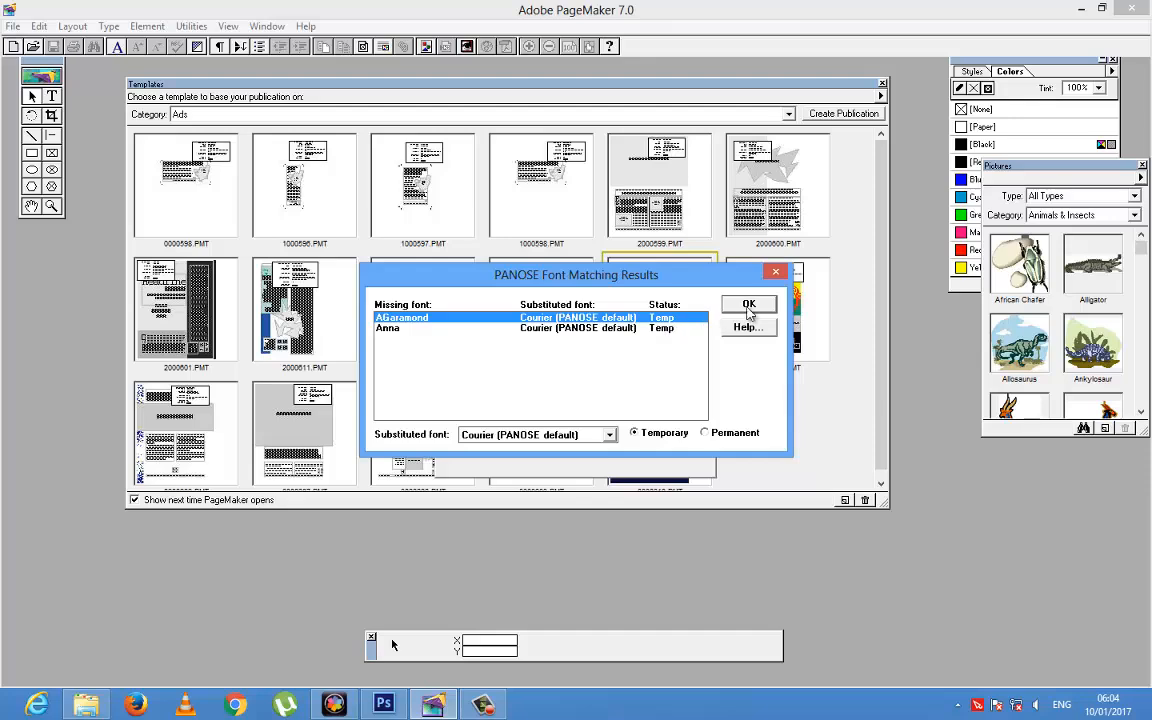
{"action": "left_click", "coordinate": [749, 306]}
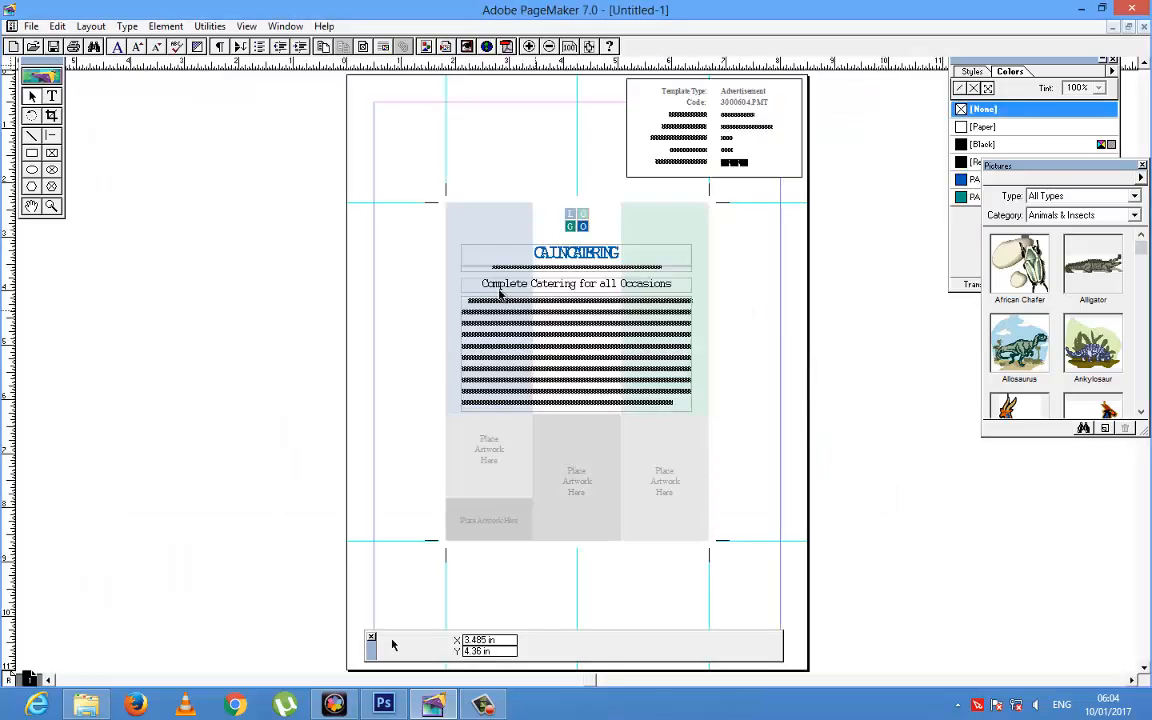
- Inspect the catering advertisement at actual size and close the publication without saving it
{"action": "key", "text": "ctrl+1"}
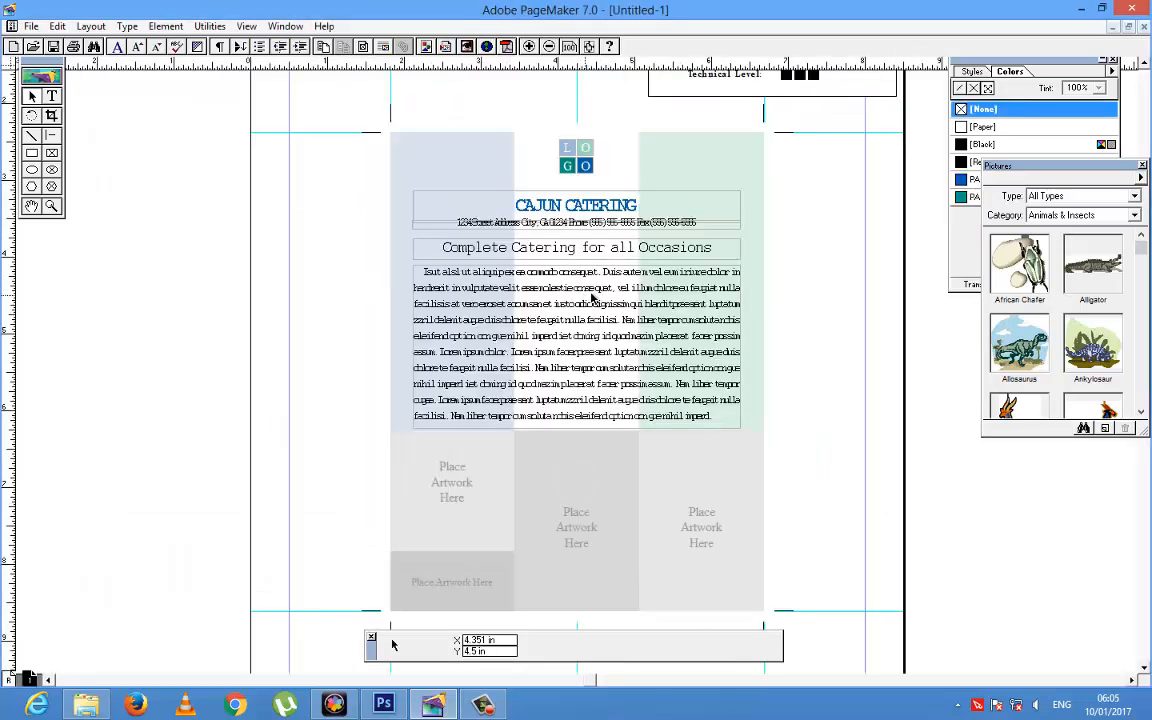
{"action": "left_click_drag", "start_coordinate": [573, 231], "coordinate": [492, 228]}
{"action": "left_click_drag", "start_coordinate": [478, 388], "coordinate": [365, 427]}
{"action": "left_click_drag", "start_coordinate": [415, 347], "coordinate": [393, 405]}
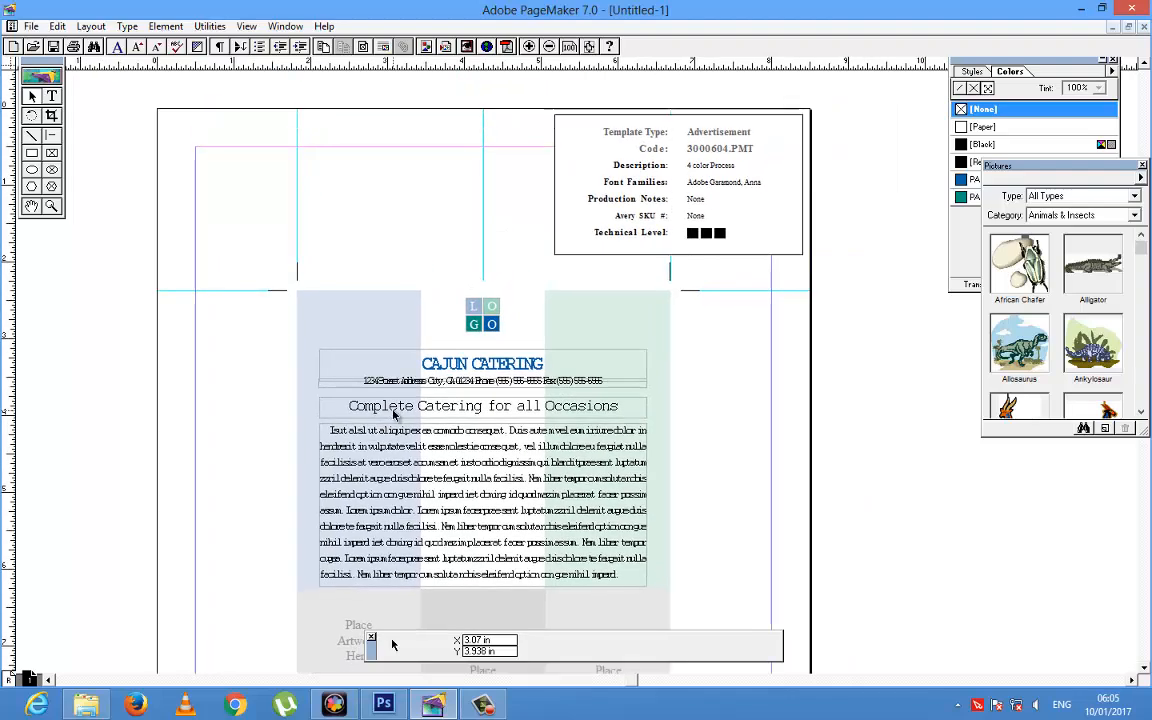
{"action": "key", "text": "ctrl+w"}
{"action": "left_click", "coordinate": [592, 408]}
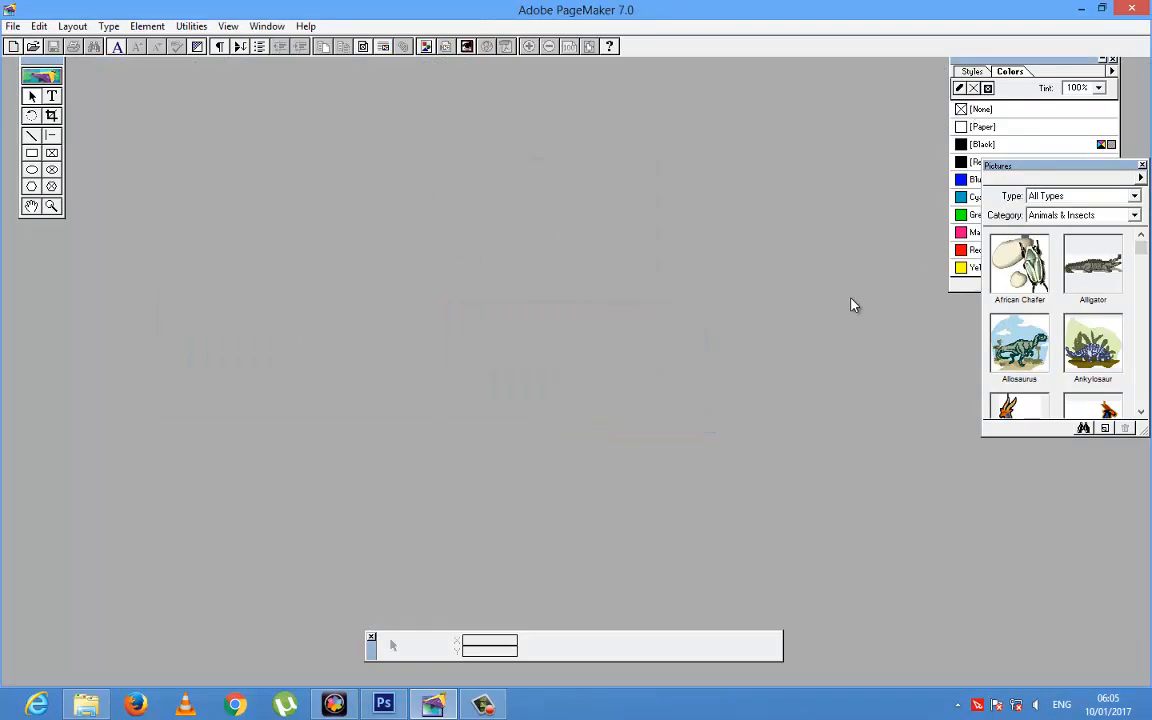
- Rearrange the floating palettes so Pictures sits below Colors and the toolbox sits at the edge of the workspace
{"action": "left_click_drag", "start_coordinate": [1040, 196], "coordinate": [1028, 347]}
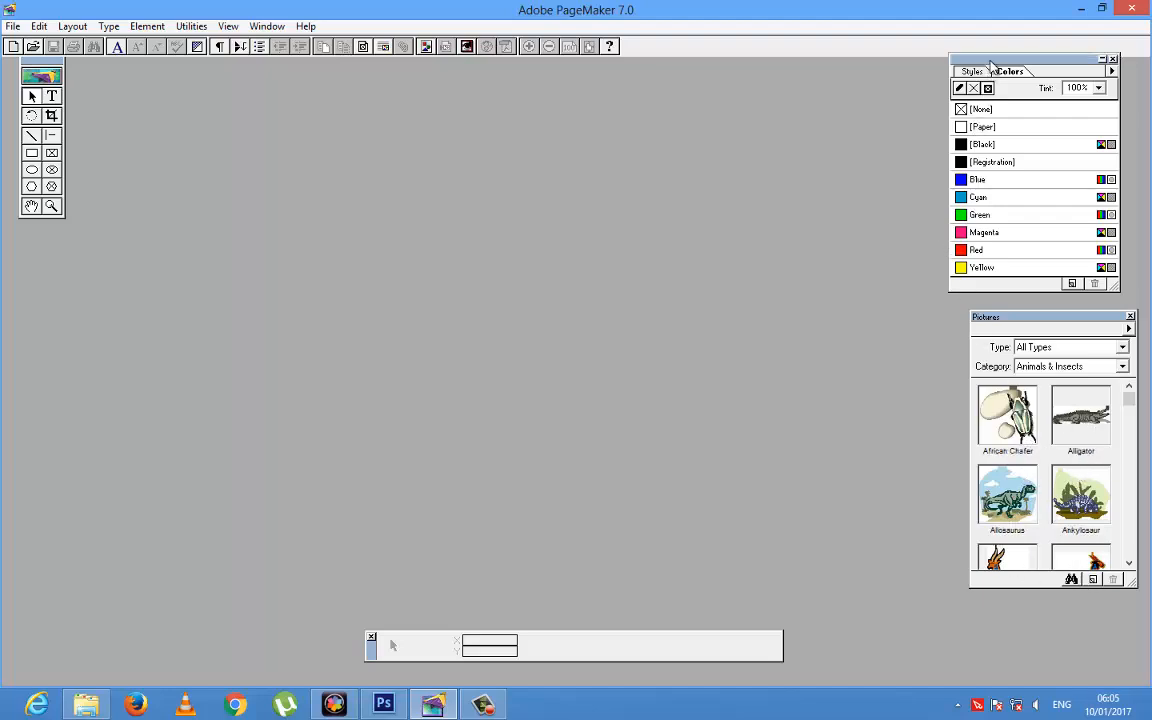
{"action": "left_click_drag", "start_coordinate": [985, 78], "coordinate": [1013, 100]}
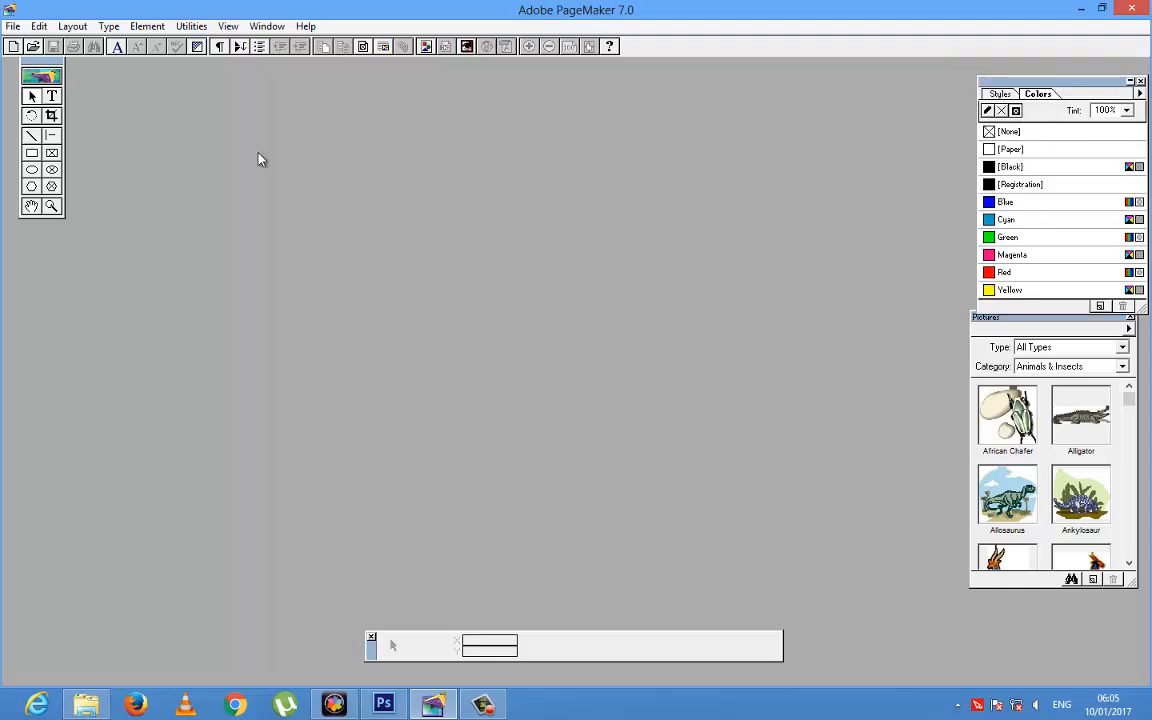
{"action": "left_click_drag", "start_coordinate": [36, 61], "coordinate": [20, 108]}
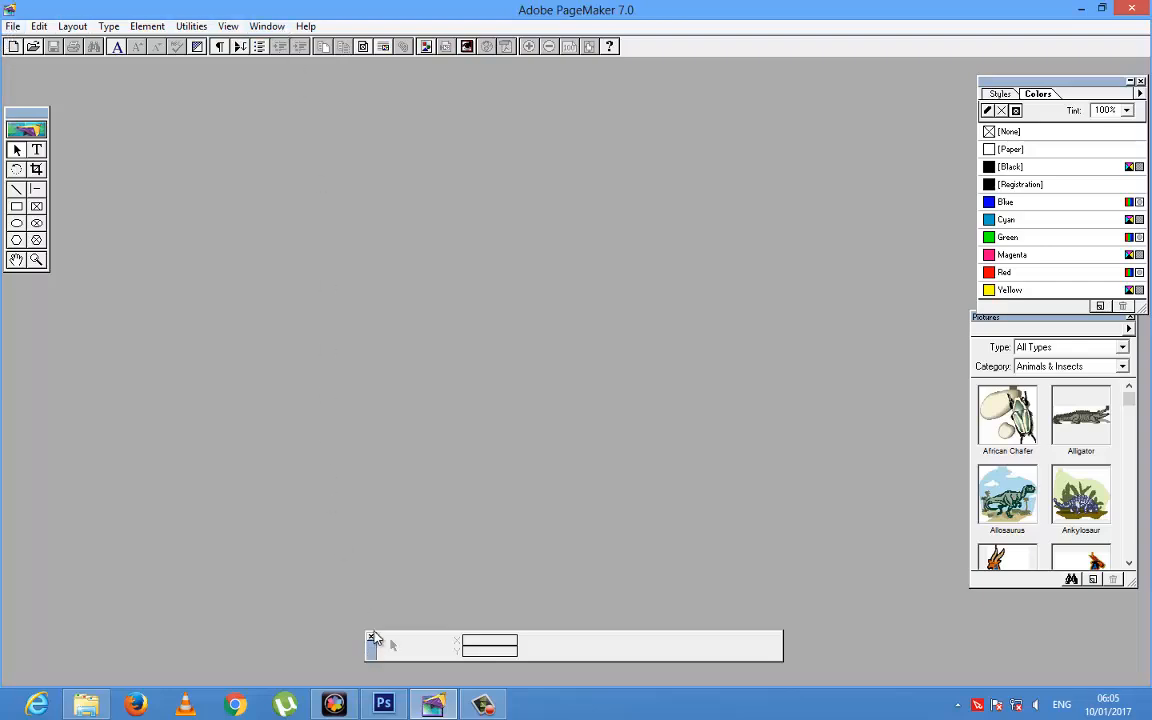
{"action": "mouse_move", "coordinate": [368, 655]}
{"action": "left_mouse_down"}
{"action": "mouse_move", "coordinate": [384, 632]}
{"action": "mouse_move", "coordinate": [368, 657]}
{"action": "left_mouse_up"}
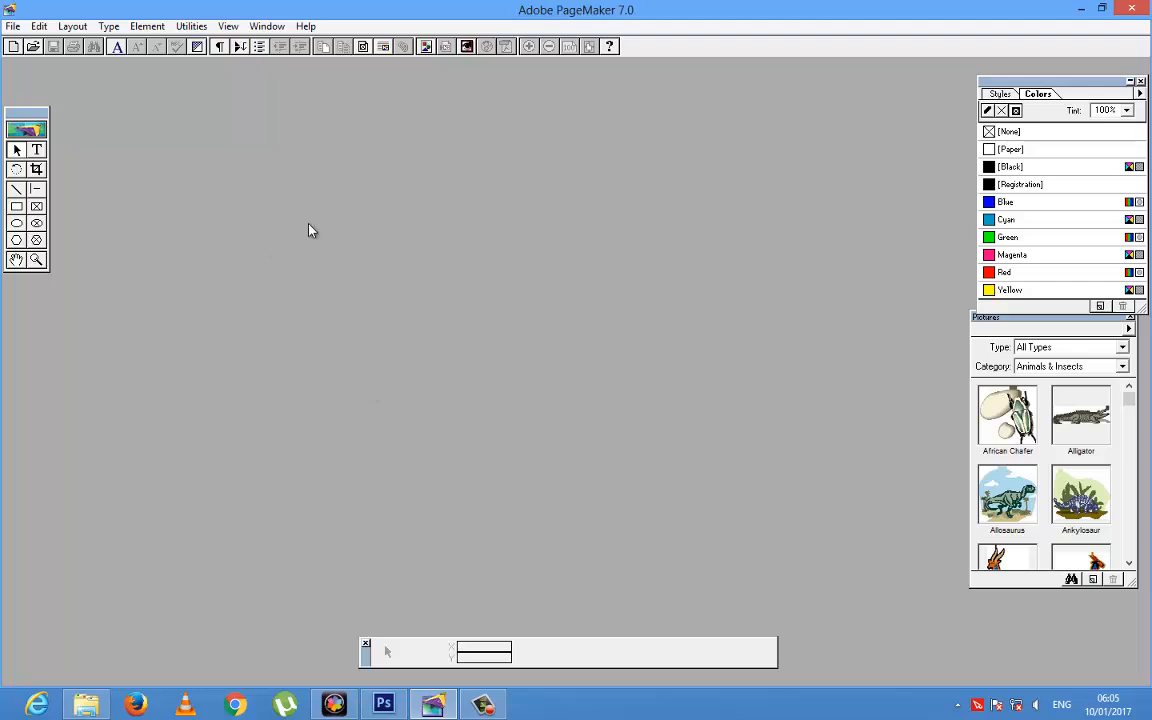
- Hide and show all the floating palettes several times, leaving them displayed
{"action": "key", "text": "Tab"}
{"action": "key", "text": "Tab"}
{"action": "key", "text": "Tab"}
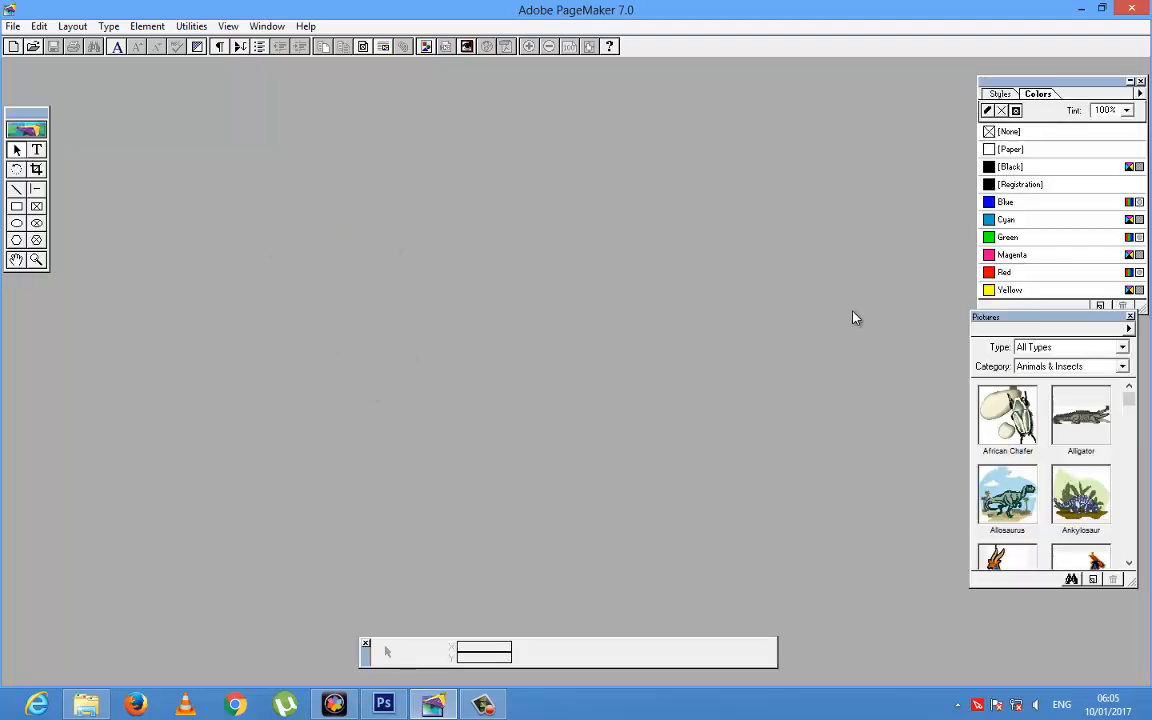
{"action": "key", "text": "Tab"}
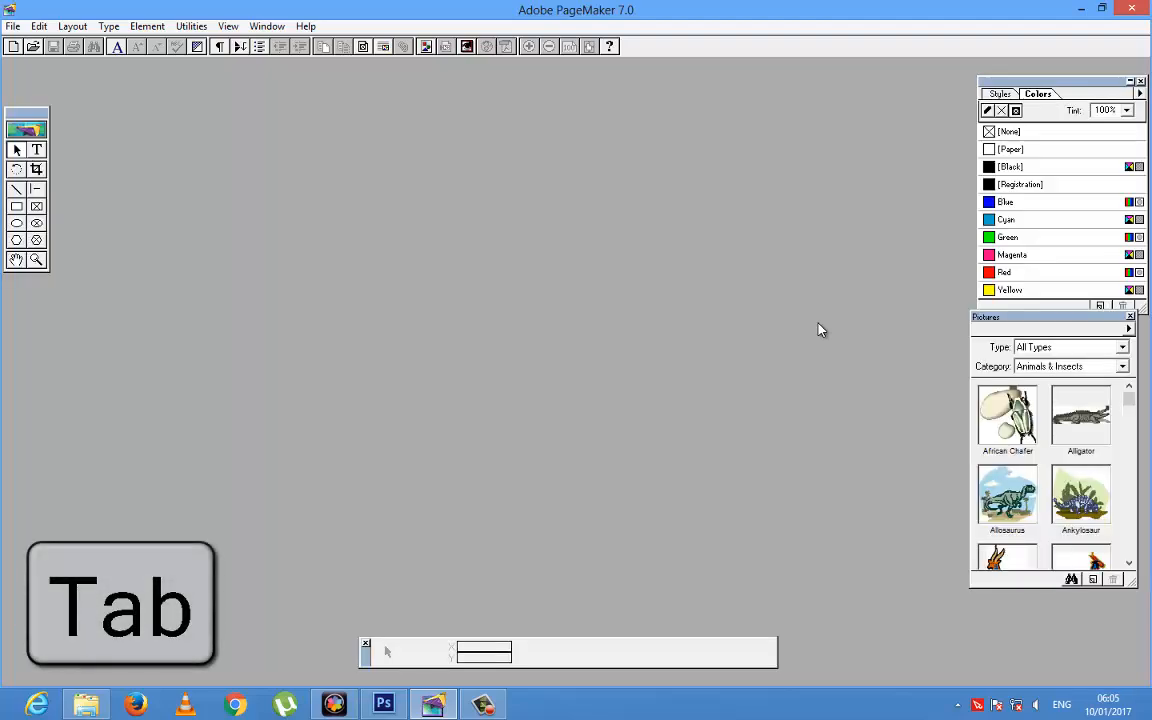
{"action": "key", "text": "Tab"}
{"action": "key", "text": "Tab"}
{"action": "key", "text": "Tab"}
{"action": "key", "text": "Tab"}
- Start a new publication and set its page size to A4
{"action": "left_click", "coordinate": [13, 26]}
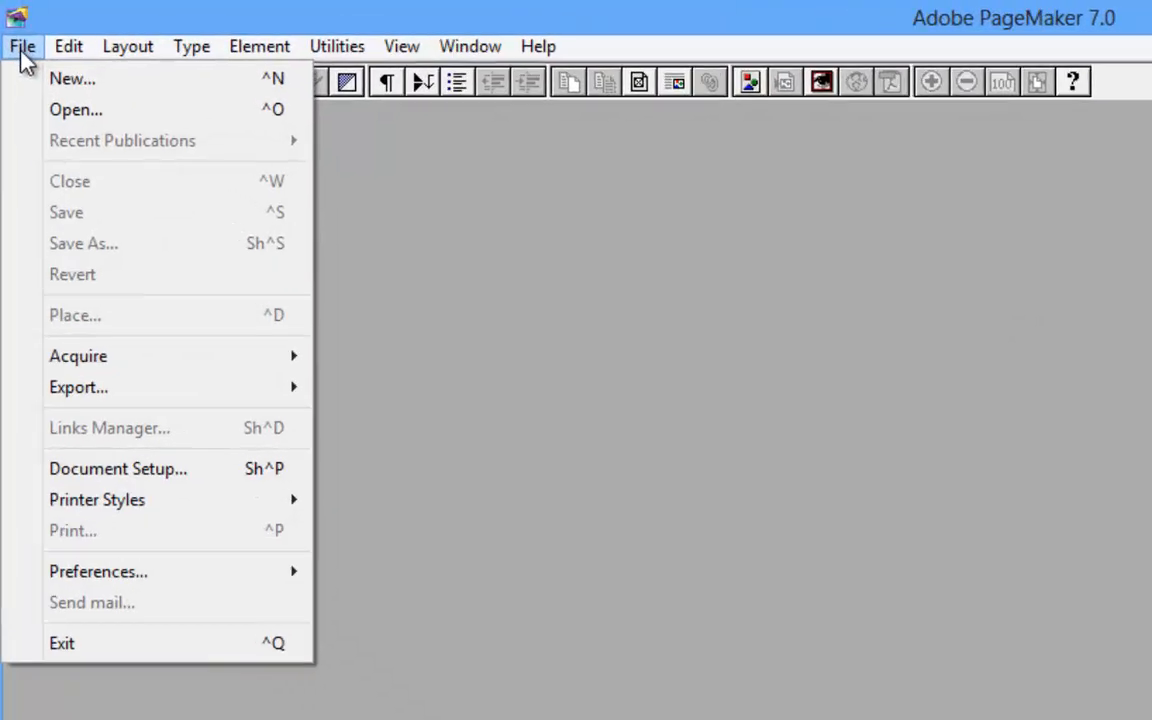
{"action": "left_click", "coordinate": [72, 132]}
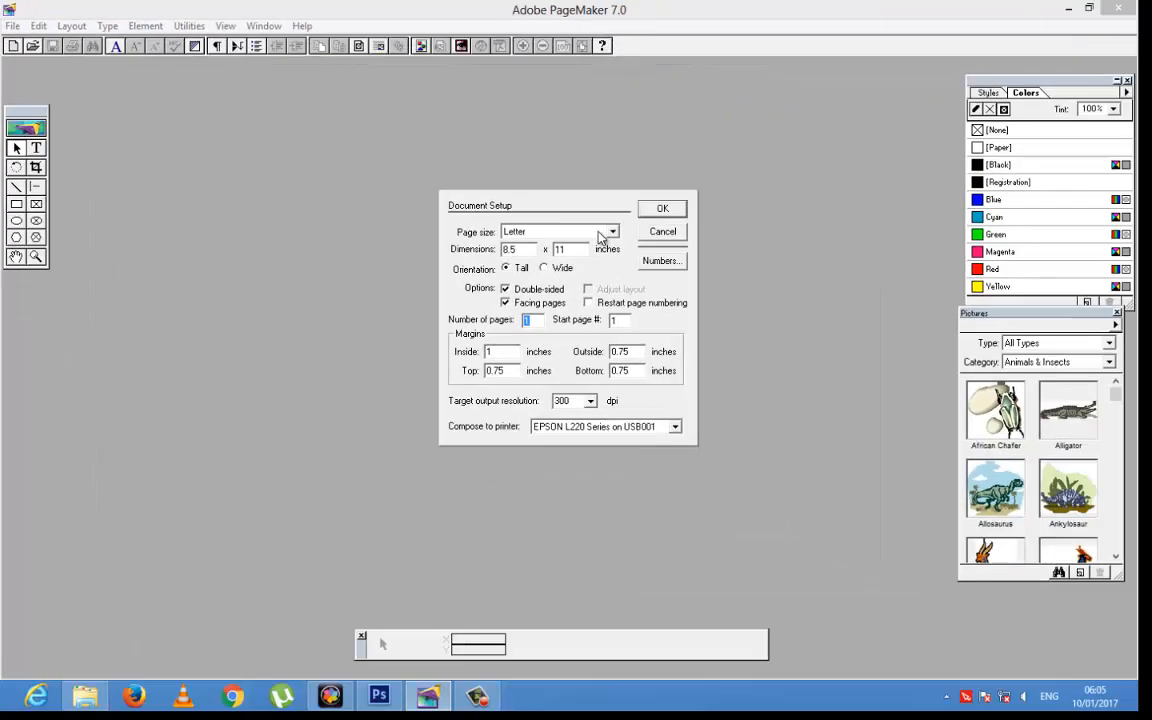
{"action": "left_click", "coordinate": [598, 231]}
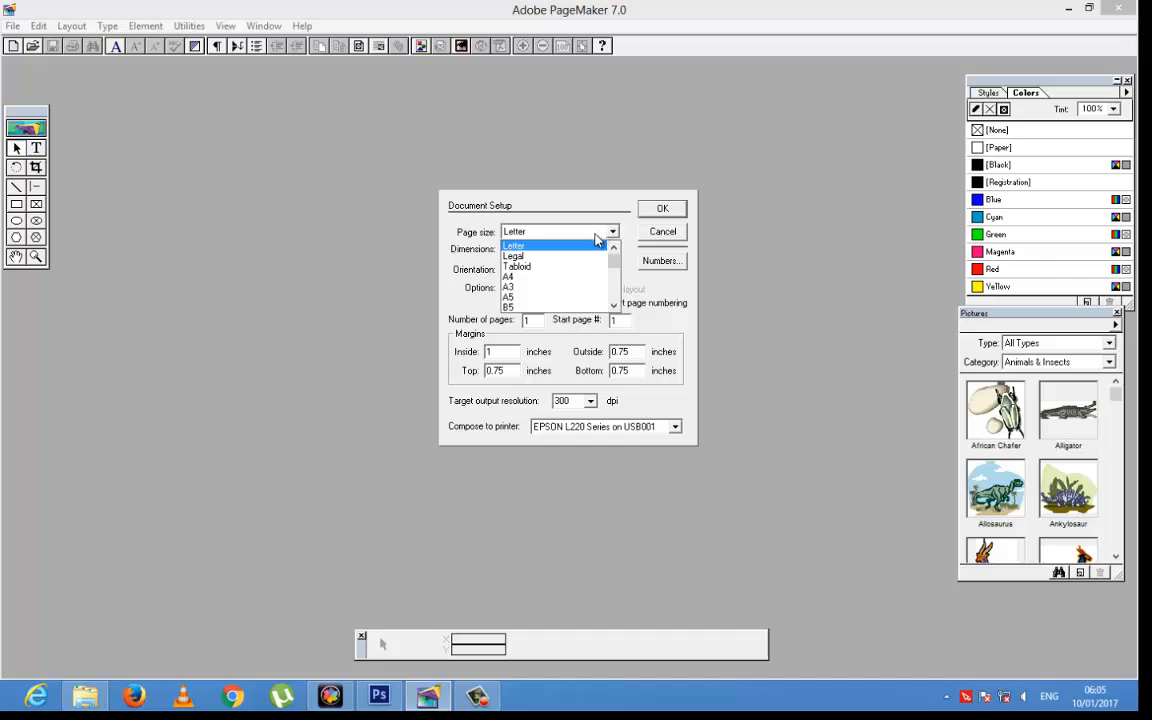
{"action": "scroll", "coordinate": [500, 290], "scroll_direction": "down", "scroll_amount": 5}
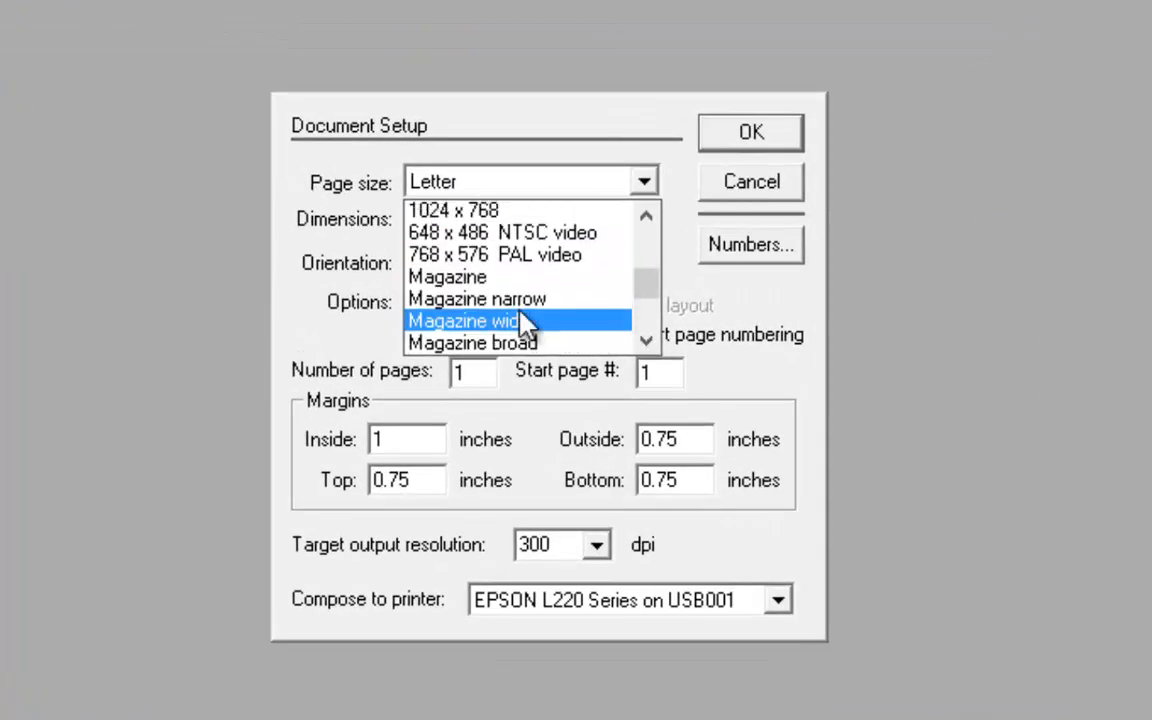
{"action": "scroll", "coordinate": [510, 300], "scroll_direction": "up", "scroll_amount": 5}
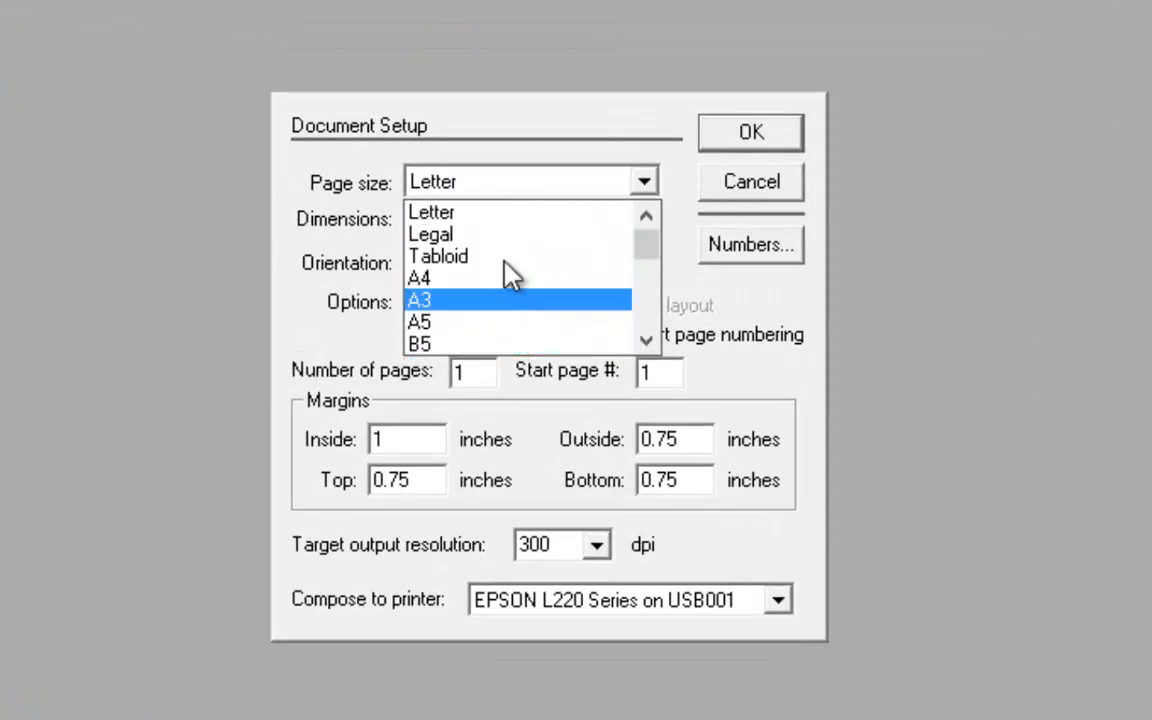
{"action": "left_click", "coordinate": [438, 279]}
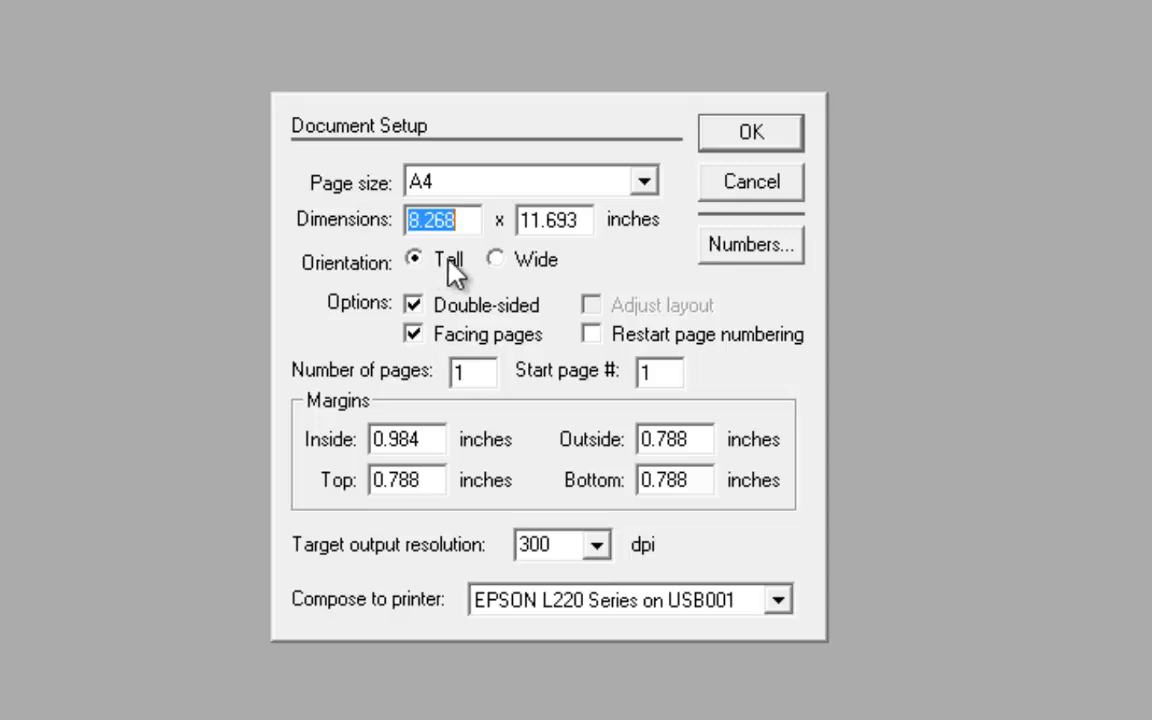
- Try the Wide orientation, return to Tall, and turn off double-sided pages
{"action": "left_click", "coordinate": [499, 260]}
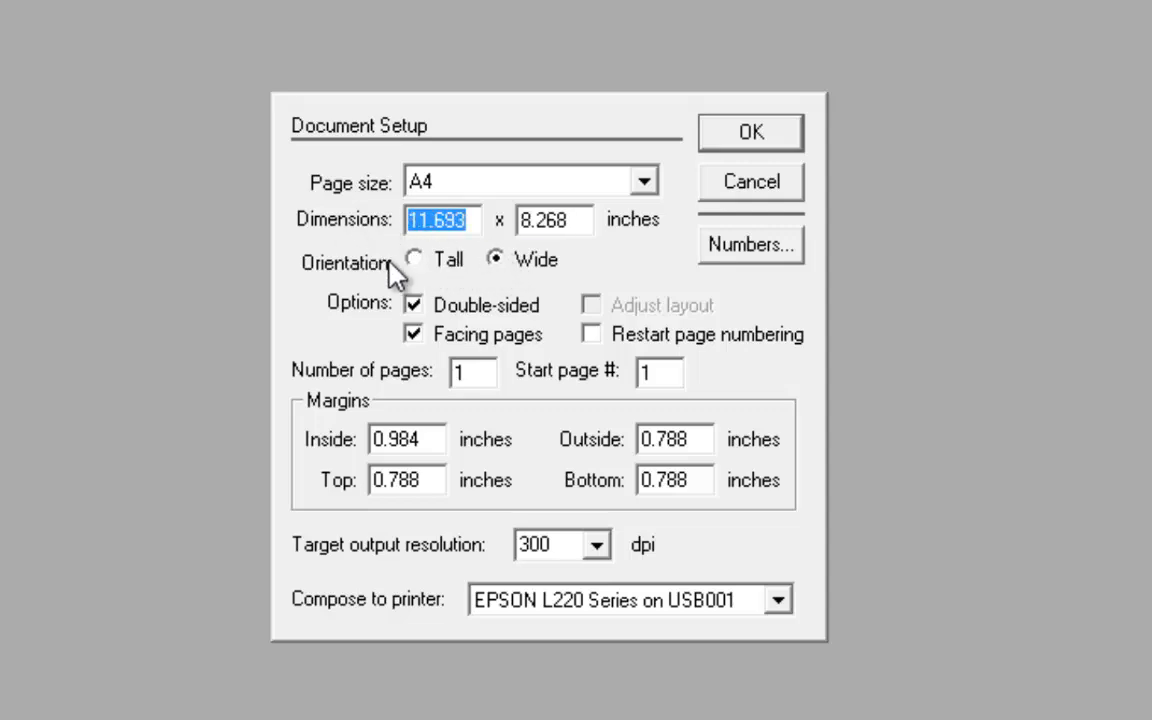
{"action": "left_click", "coordinate": [418, 260]}
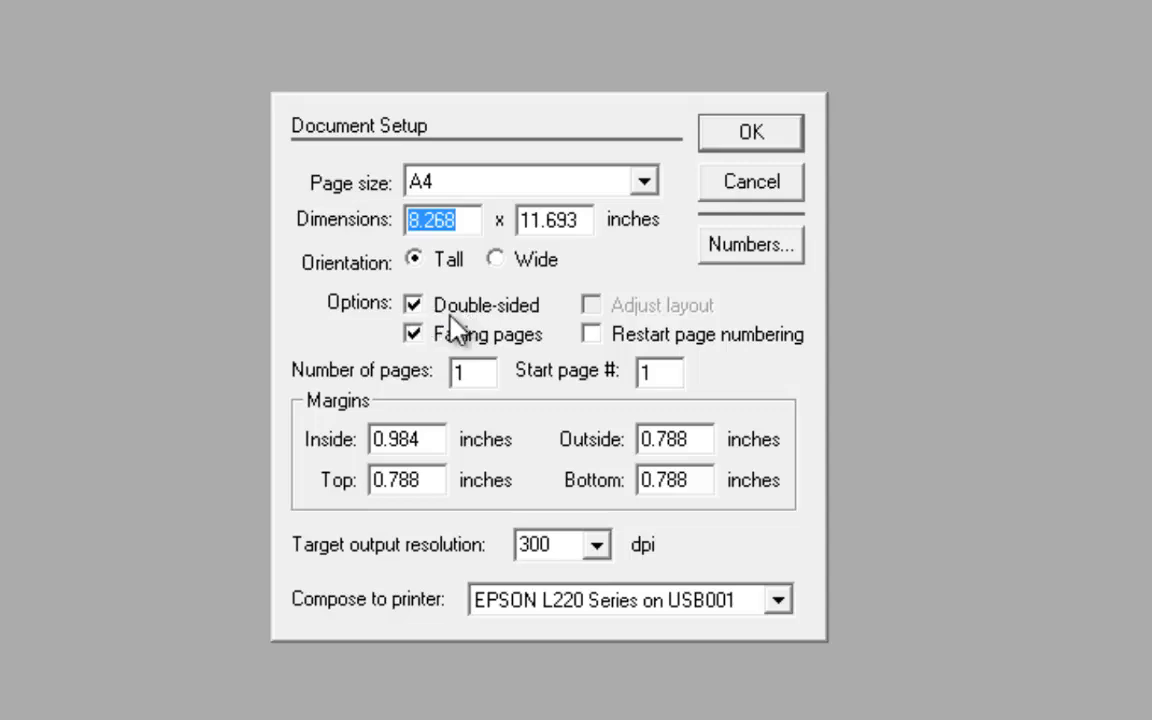
{"action": "left_click", "coordinate": [416, 307]}
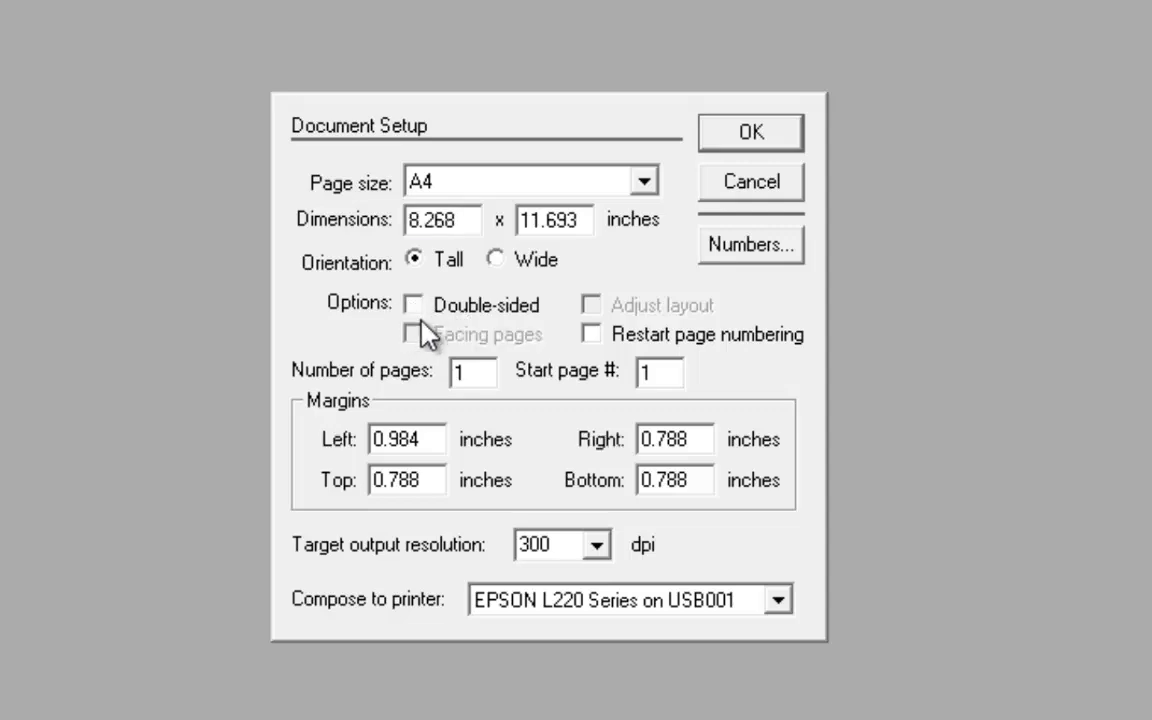
- Set the number of pages to 10, keeping 1 as the start page
{"action": "left_click", "coordinate": [476, 374]}
{"action": "left_click_drag", "start_coordinate": [486, 378], "coordinate": [437, 372]}
{"action": "type", "text": "10"}
{"action": "left_click_drag", "start_coordinate": [673, 372], "coordinate": [588, 392]}
{"action": "left_click", "coordinate": [661, 374]}
{"action": "double_click", "coordinate": [661, 374]}
- Set the left, right, top and bottom margins to 0.5 inches each
{"action": "left_click", "coordinate": [425, 440]}
{"action": "left_click_drag", "start_coordinate": [378, 440], "coordinate": [442, 442]}
{"action": "left_click", "coordinate": [411, 440]}
{"action": "left_click", "coordinate": [432, 479]}
{"action": "left_click", "coordinate": [431, 444]}
{"action": "left_click_drag", "start_coordinate": [437, 436], "coordinate": [315, 455]}
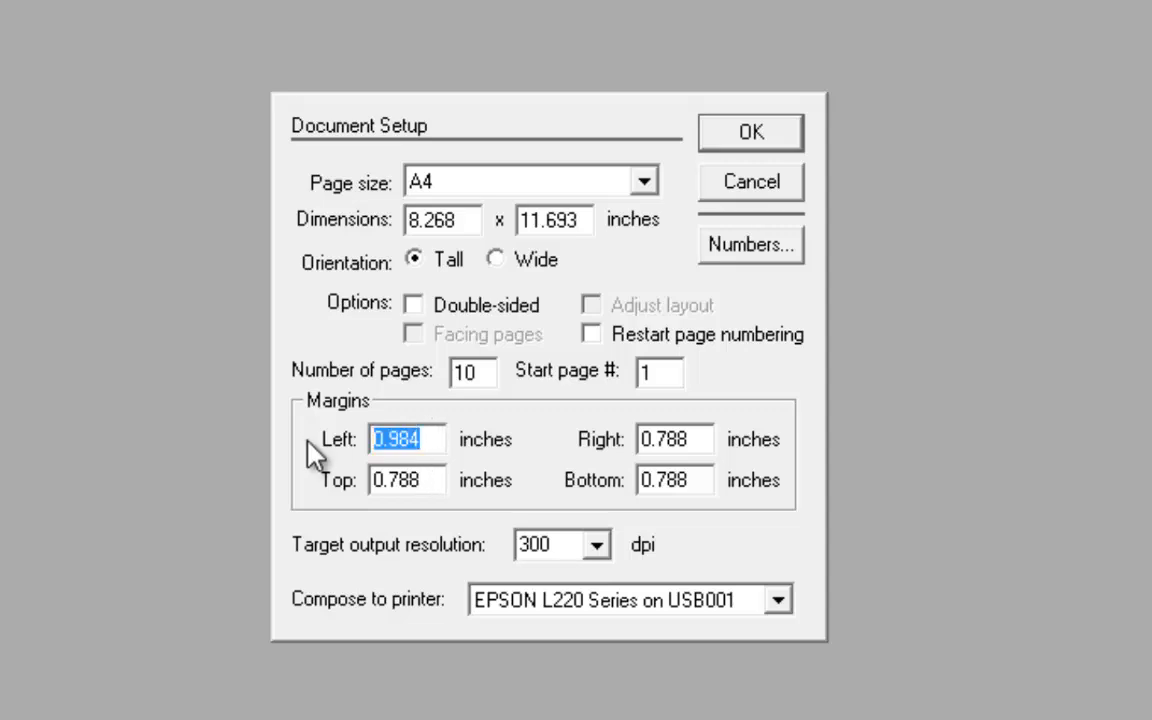
{"action": "type", "text": "0.5"}
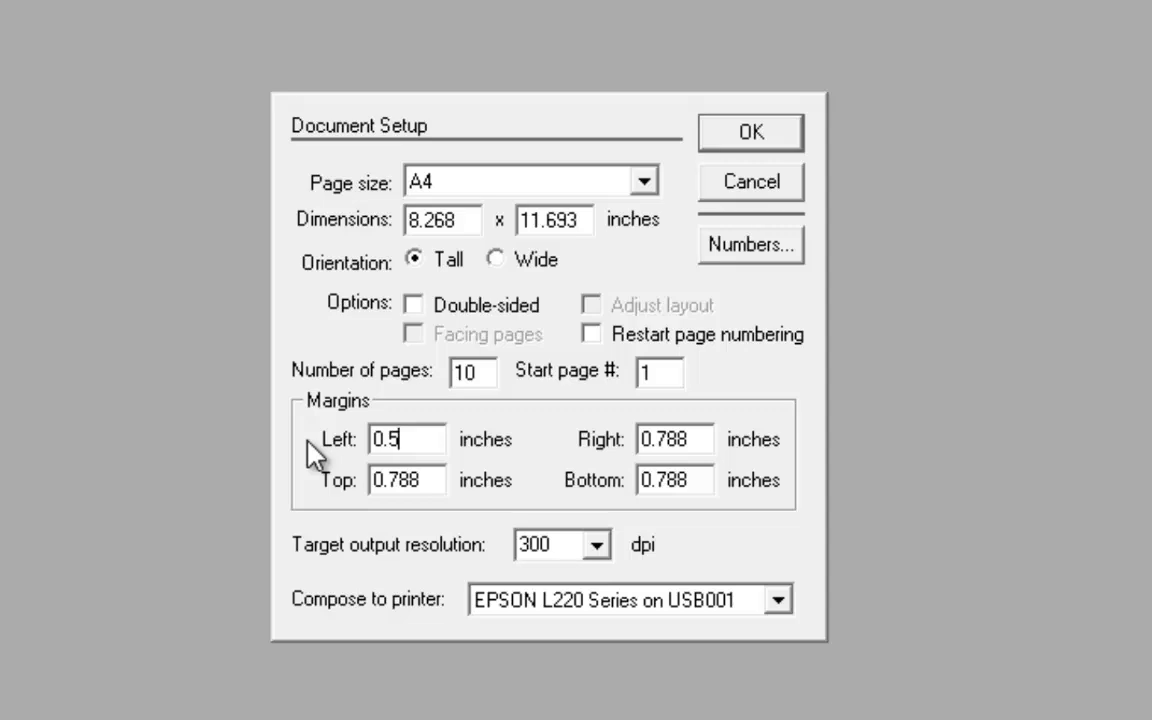
{"action": "key", "text": "Tab"}
{"action": "type", "text": "0.5"}
{"action": "key", "text": "Tab"}
{"action": "type", "text": "0.5"}
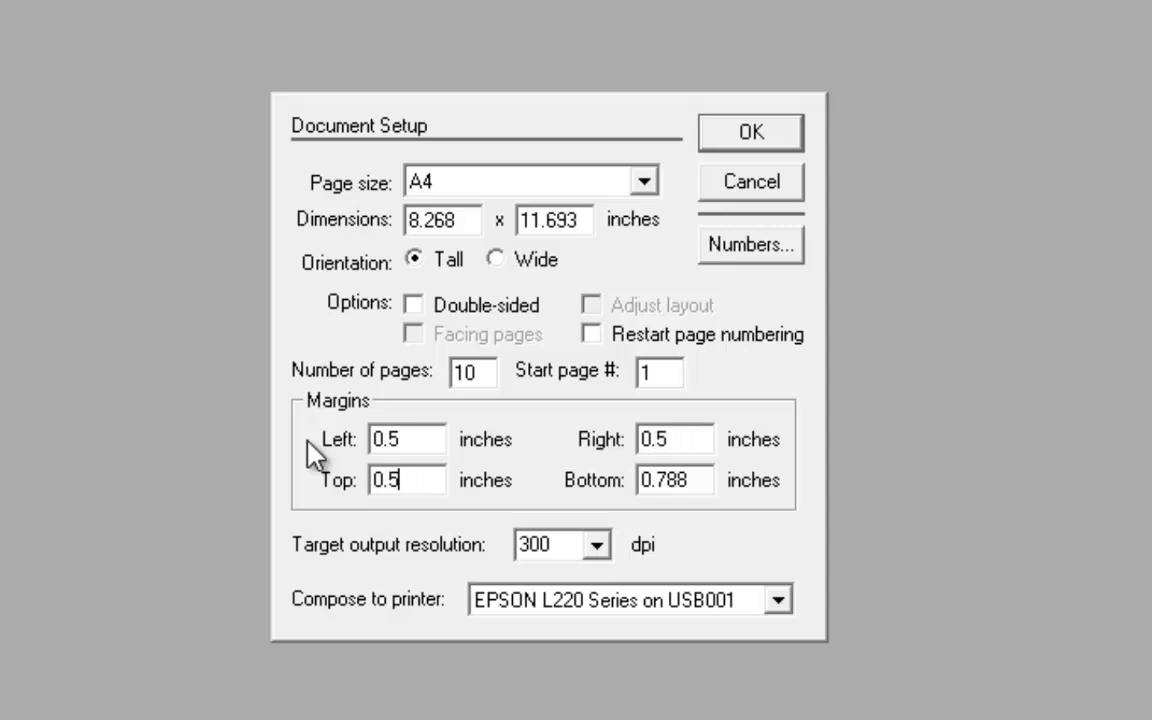
{"action": "key", "text": "Tab"}
{"action": "type", "text": "0.5"}
- Create the publication with a 300 dpi target output resolution, composed to the EPSON L220 Series on USB001 printer
{"action": "left_click", "coordinate": [597, 546]}
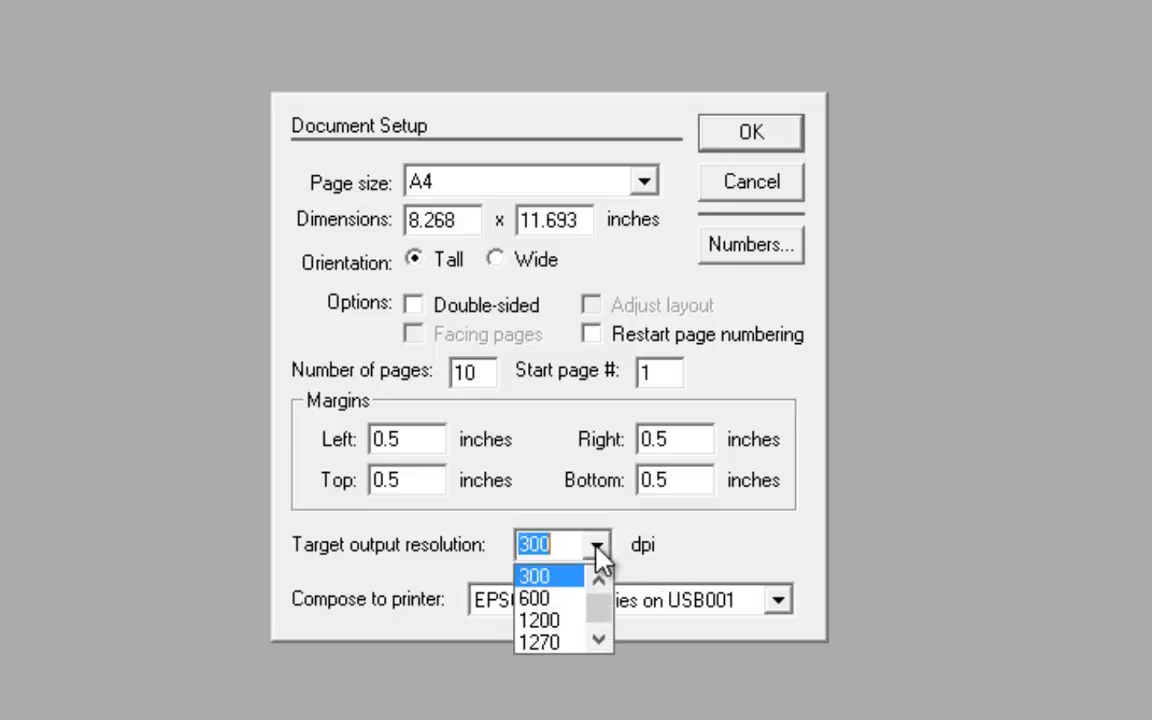
{"action": "left_click", "coordinate": [597, 547]}
{"action": "left_click", "coordinate": [597, 547]}
{"action": "left_click", "coordinate": [589, 549]}
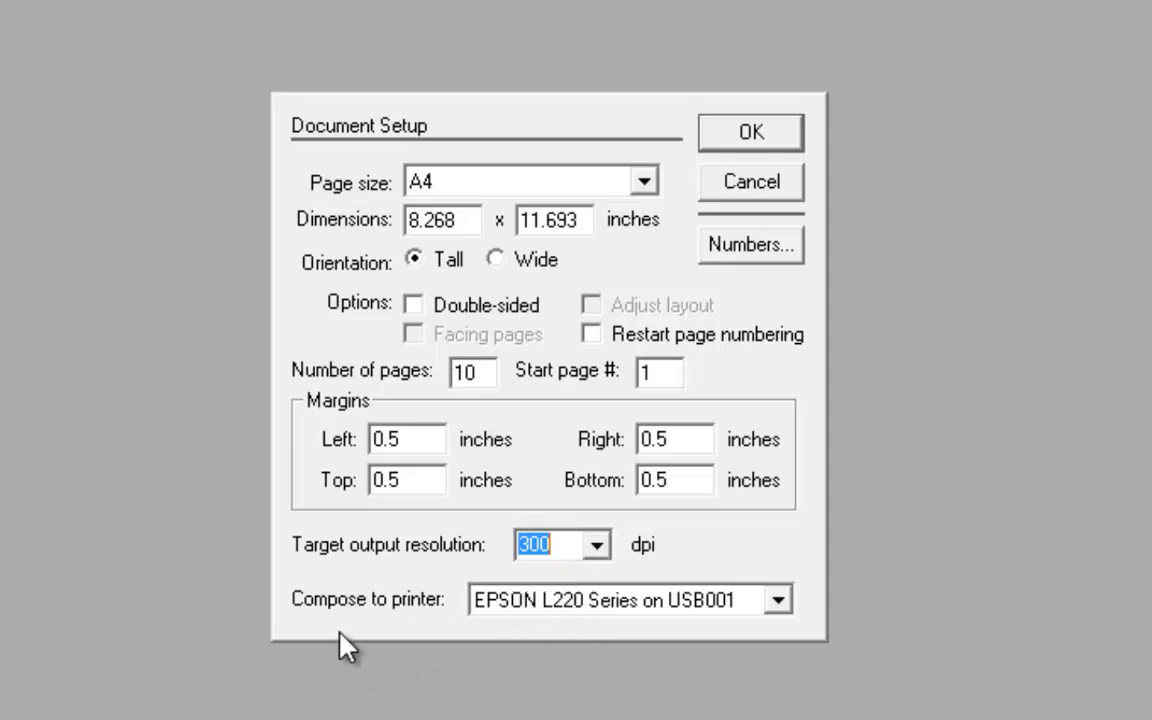
{"action": "left_click", "coordinate": [722, 610]}
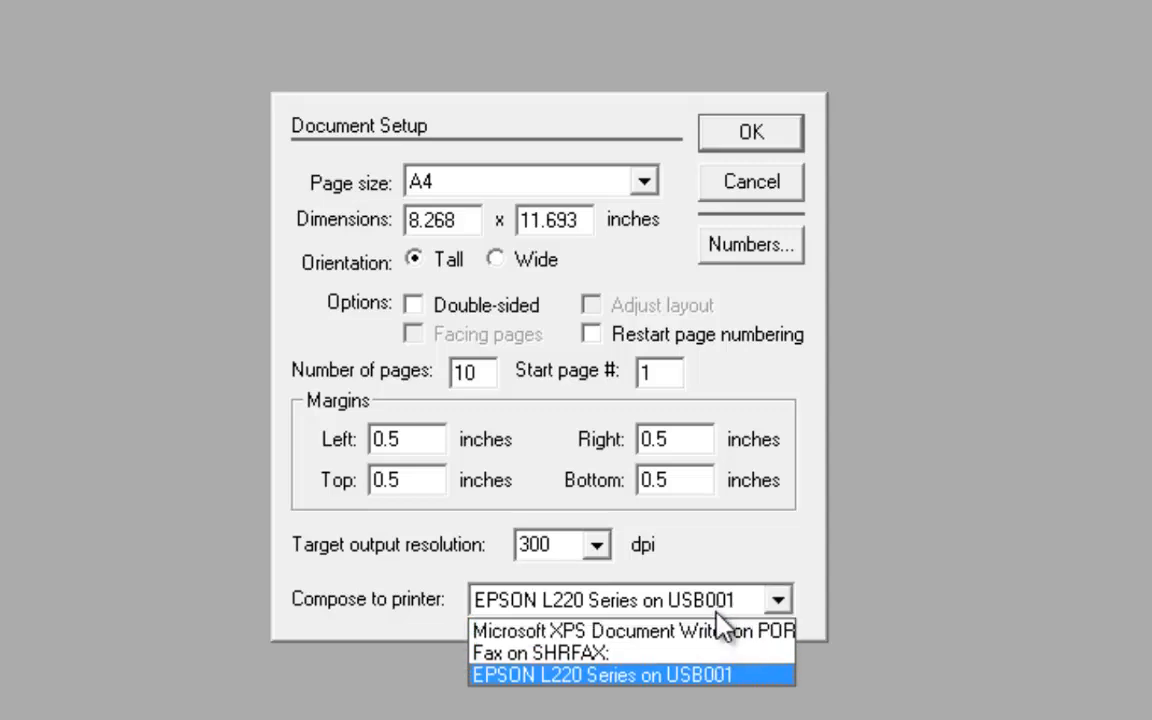
{"action": "left_click", "coordinate": [770, 560]}
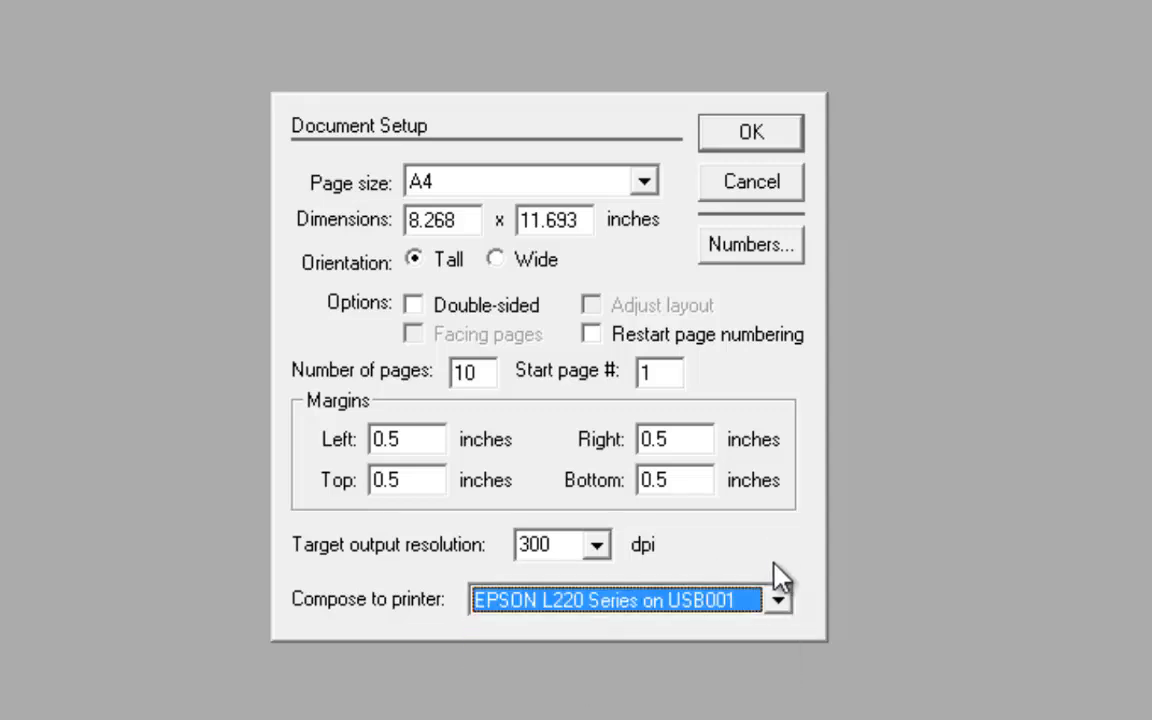
{"action": "left_click", "coordinate": [720, 605]}
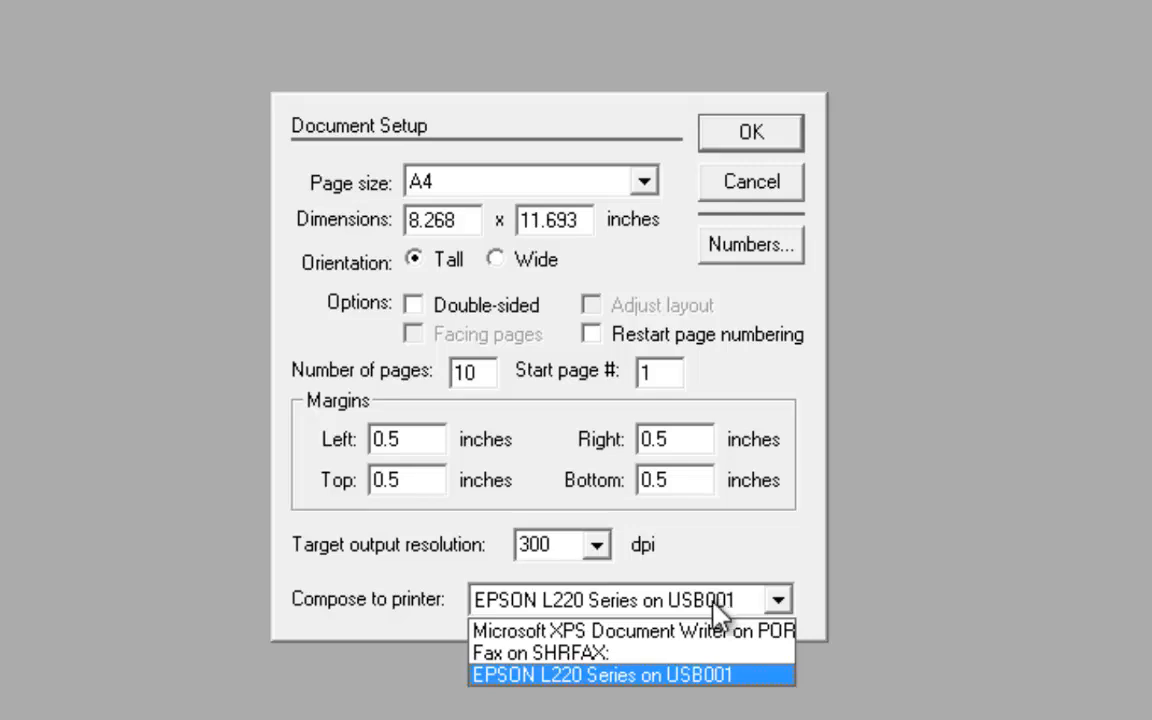
{"action": "left_click", "coordinate": [516, 674]}
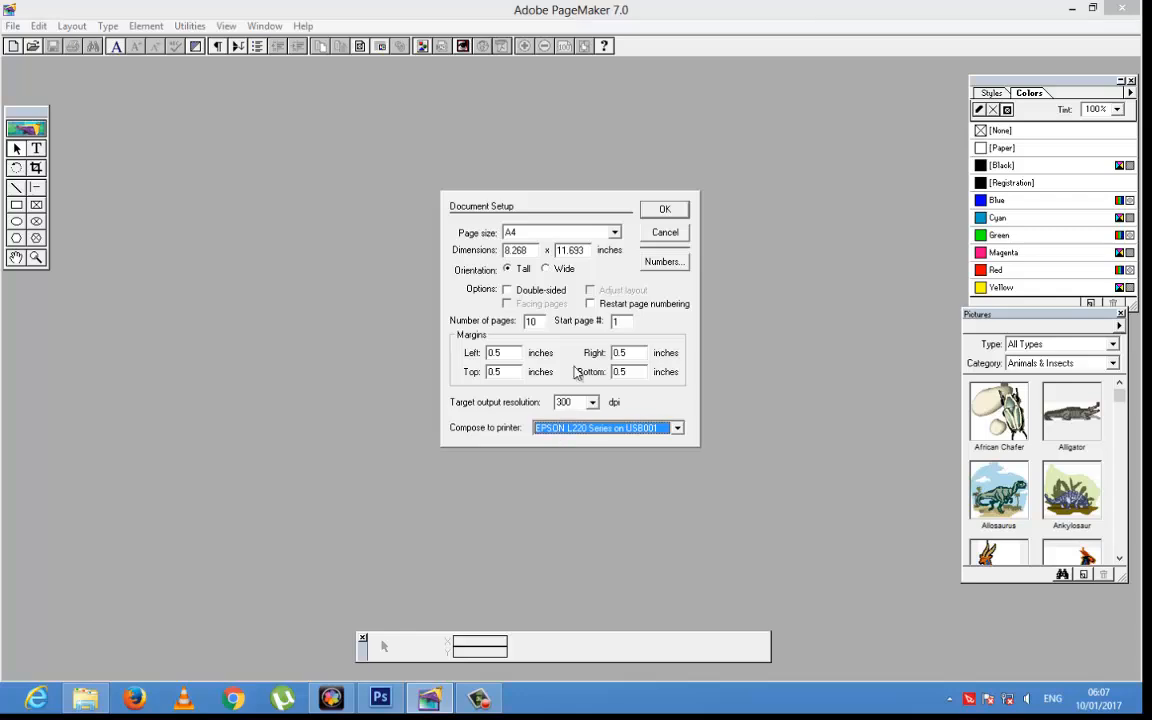
{"action": "left_click", "coordinate": [665, 209]}
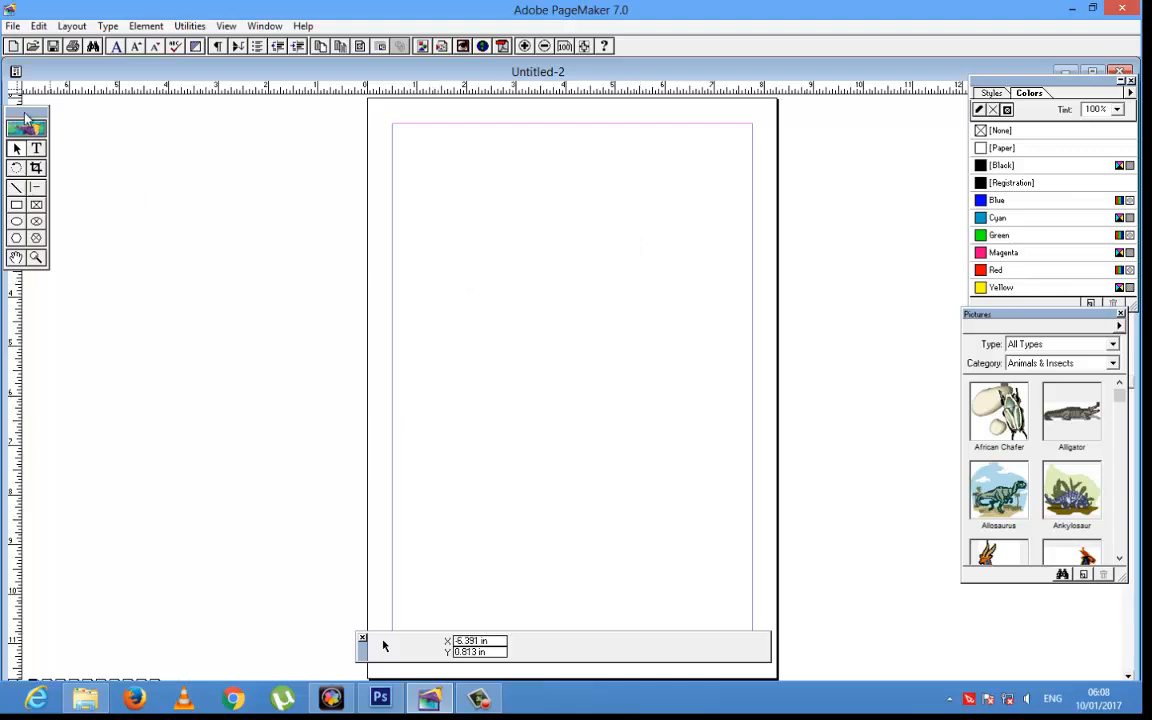
- Move the toolbox away from the vertical ruler onto the empty pasteboard beside the page
{"action": "left_click_drag", "start_coordinate": [22, 108], "coordinate": [114, 126]}
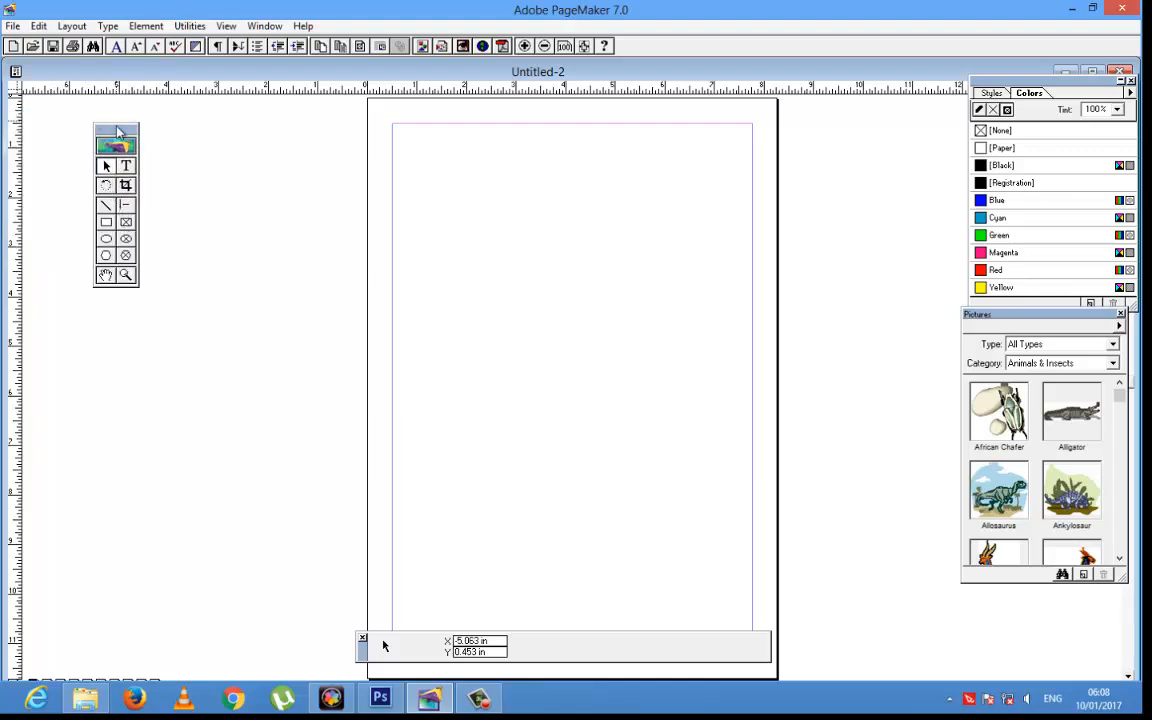
- Move the toolbox further onto the pasteboard and enter the text "skiit computers" just inside the page's upper margin with the Text tool
{"action": "left_click_drag", "start_coordinate": [116, 130], "coordinate": [169, 146]}
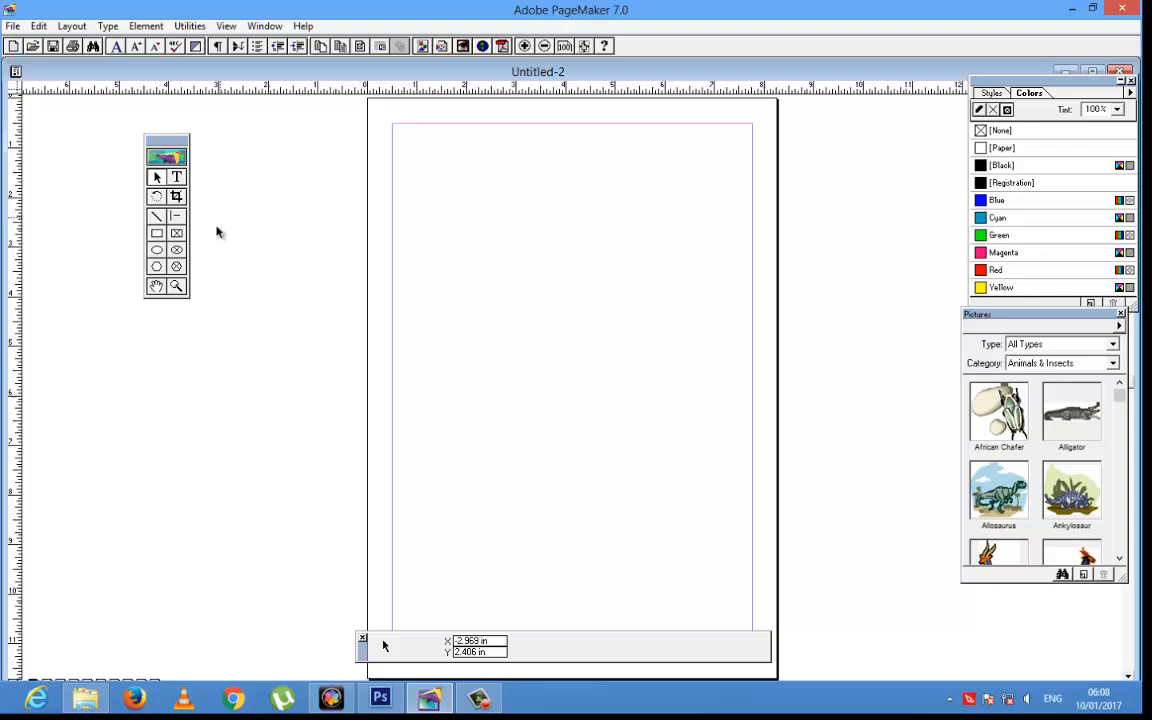
{"action": "left_click", "coordinate": [177, 178]}
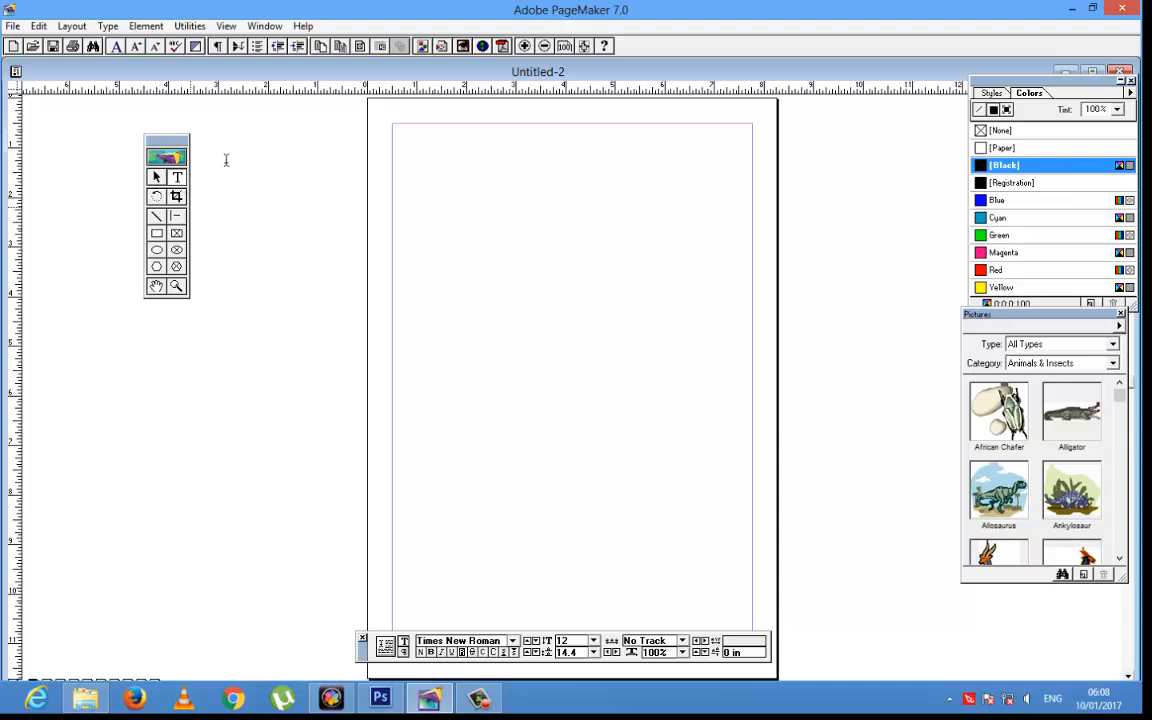
{"action": "left_click", "coordinate": [395, 138]}
{"action": "type", "text": "skill compute"}
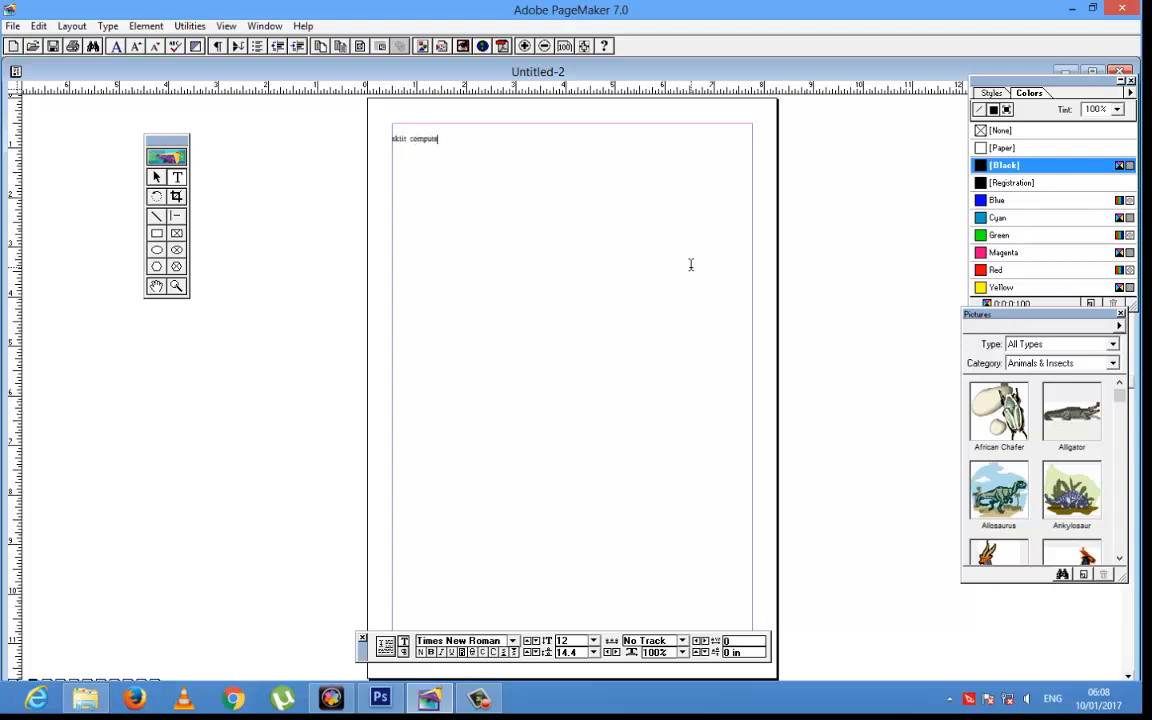
{"action": "type", "text": "rs"}
{"action": "key", "text": "ctrl+1"}
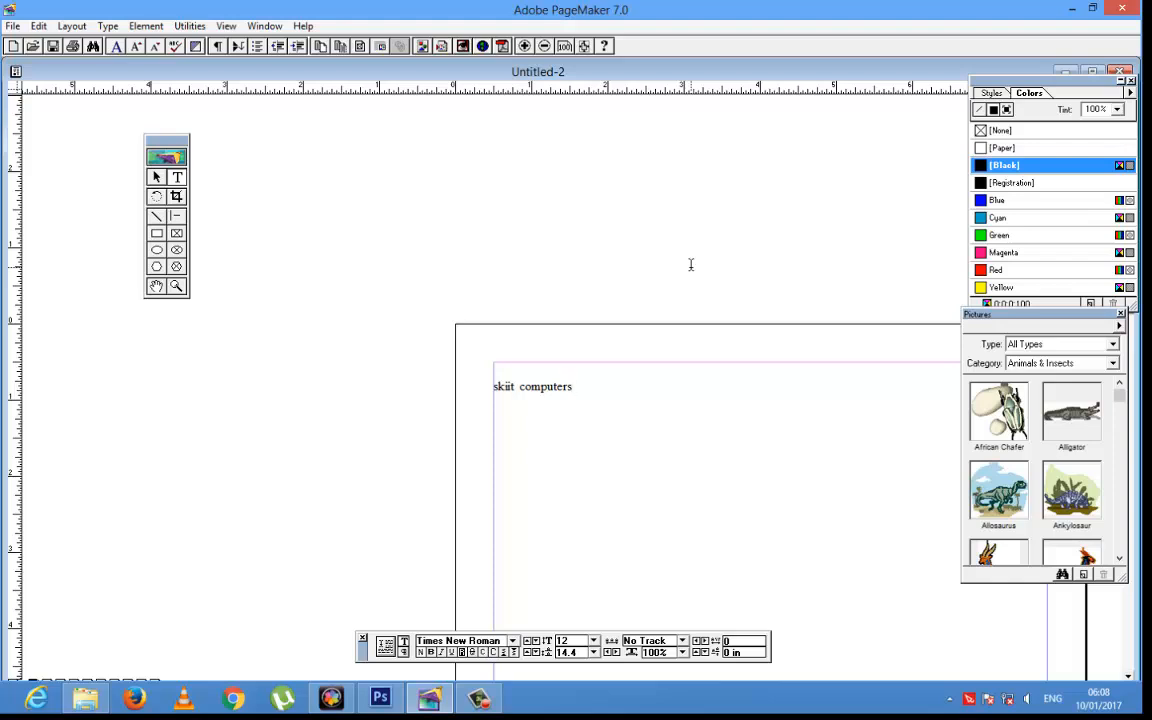
- Select the whole "skiit computers" line and reposition the toolbox and the Control palette, leaving the palette higher above the taskbar
{"action": "left_click", "coordinate": [535, 386]}
{"action": "left_click_drag", "start_coordinate": [576, 386], "coordinate": [490, 386]}
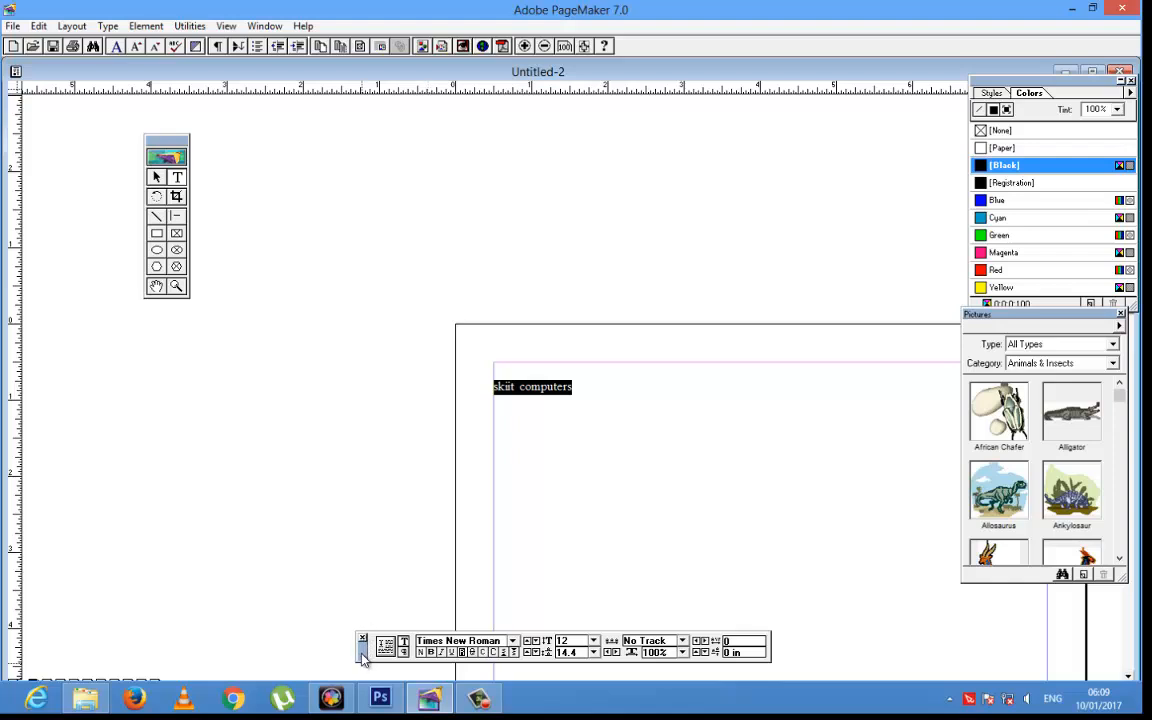
{"action": "left_click_drag", "start_coordinate": [362, 655], "coordinate": [376, 645]}
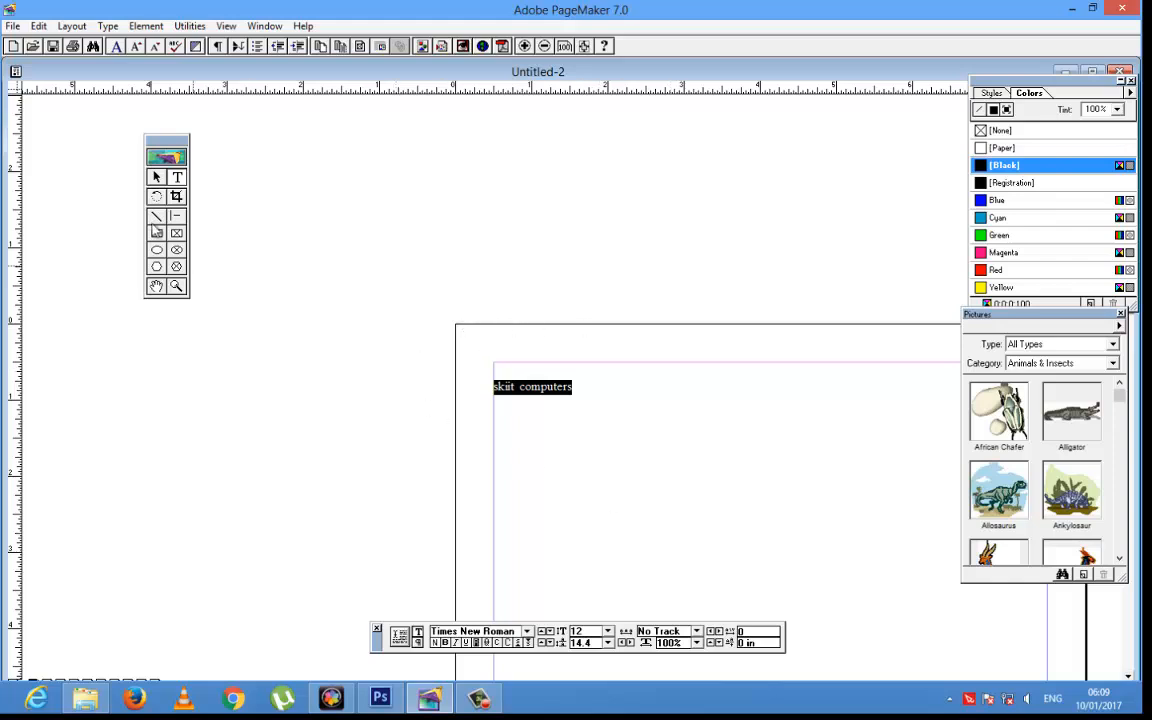
{"action": "left_click_drag", "start_coordinate": [165, 147], "coordinate": [184, 147]}
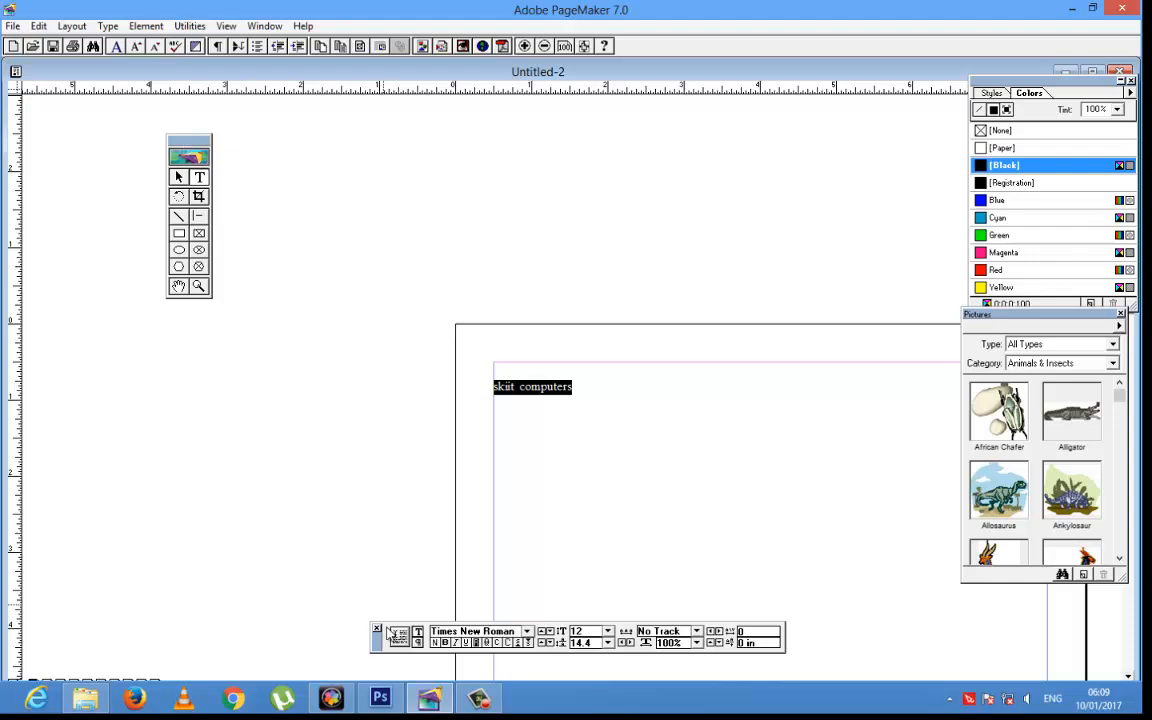
{"action": "left_click_drag", "start_coordinate": [376, 643], "coordinate": [367, 604]}
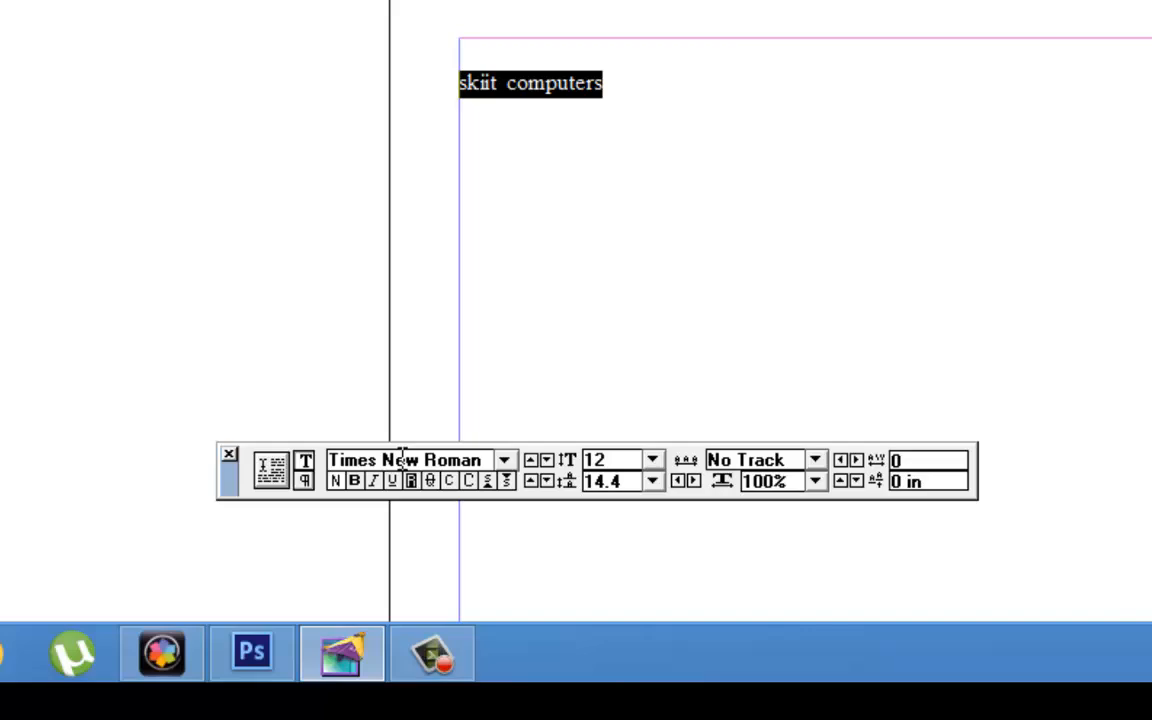
- Set the font of the selected text to Georgia from the Control palette
{"action": "left_click", "coordinate": [513, 456]}
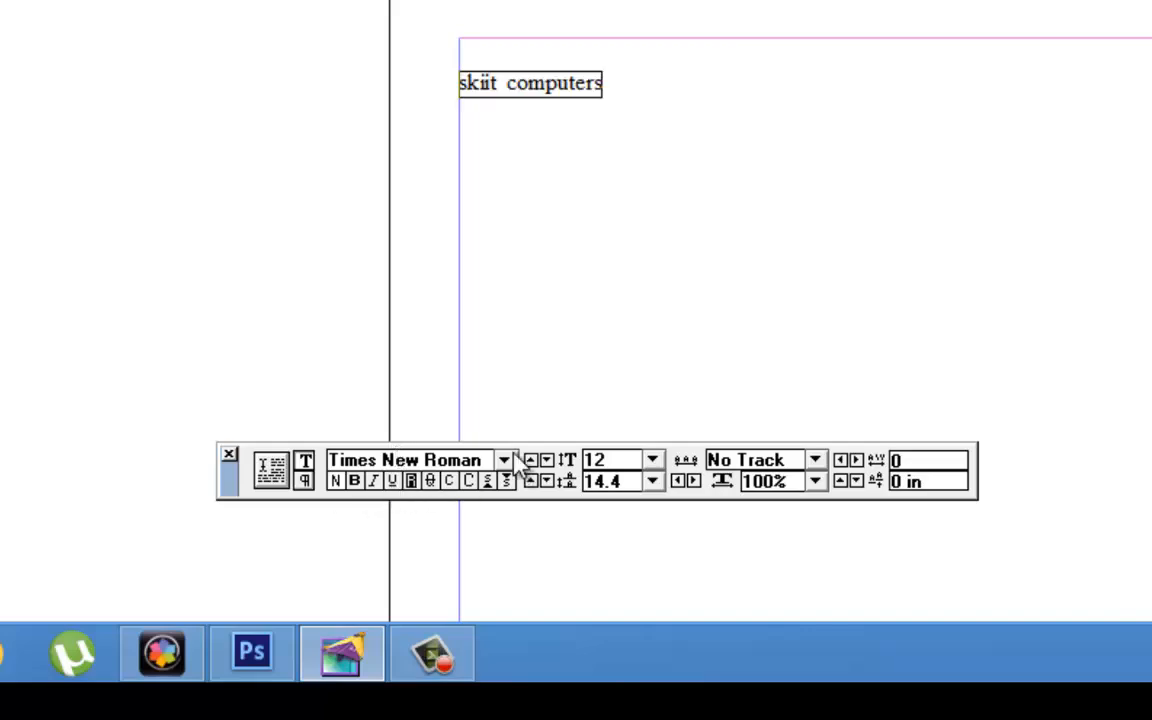
{"action": "left_click", "coordinate": [513, 457]}
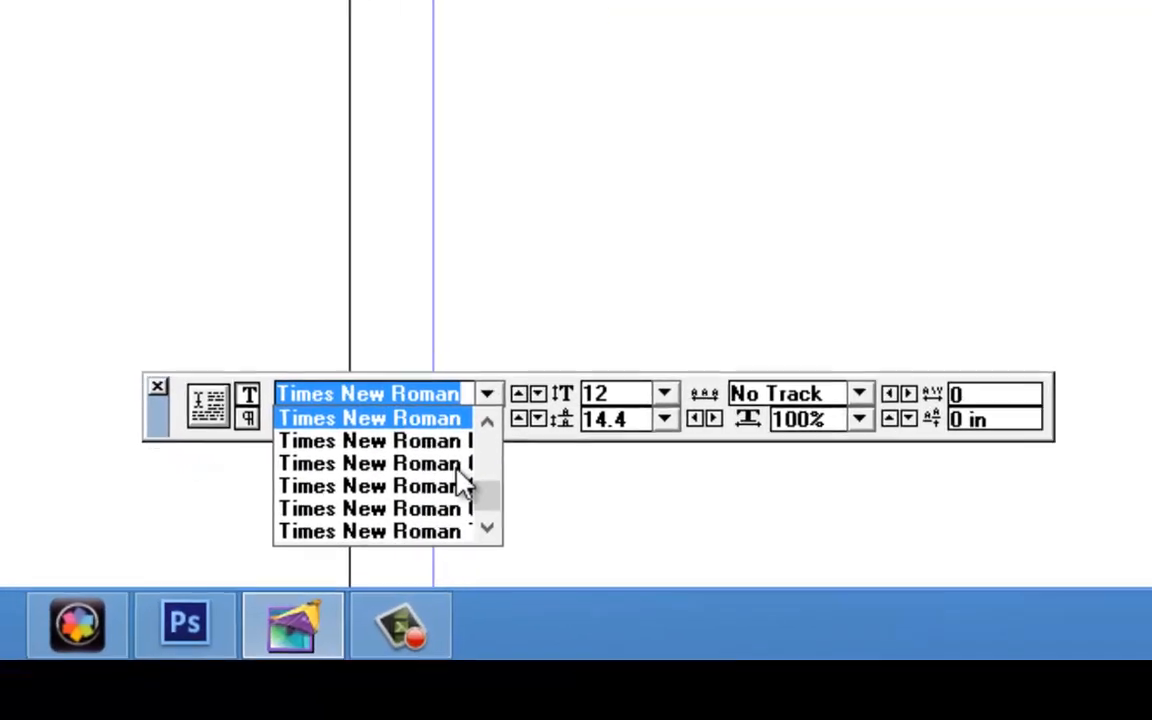
{"action": "left_click_drag", "start_coordinate": [489, 492], "coordinate": [487, 472]}
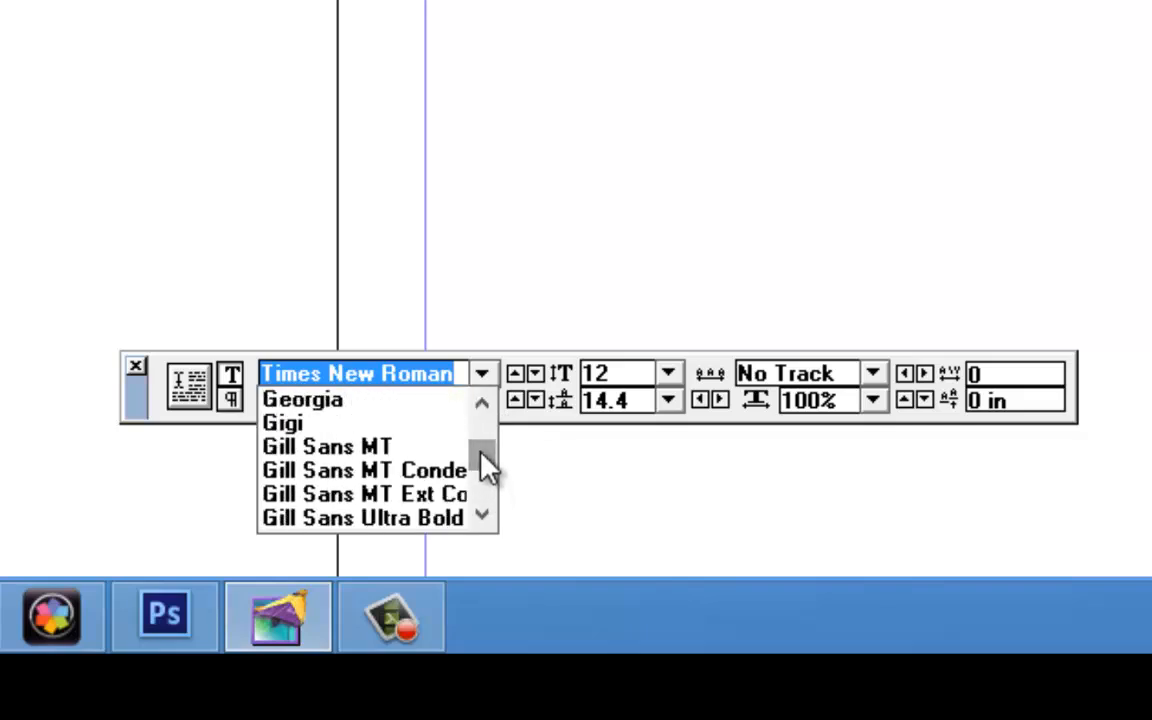
{"action": "left_click", "coordinate": [337, 403]}
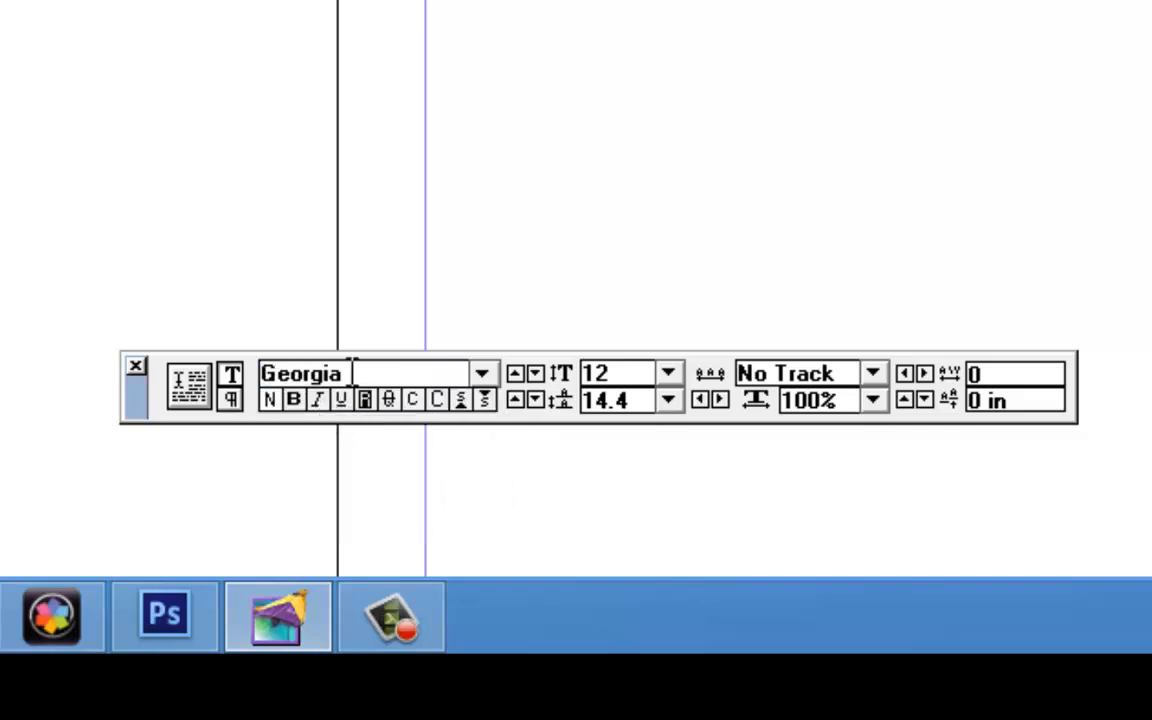
- Replace the font name in the Control palette with Impact for the selected text
{"action": "double_click", "coordinate": [306, 373]}
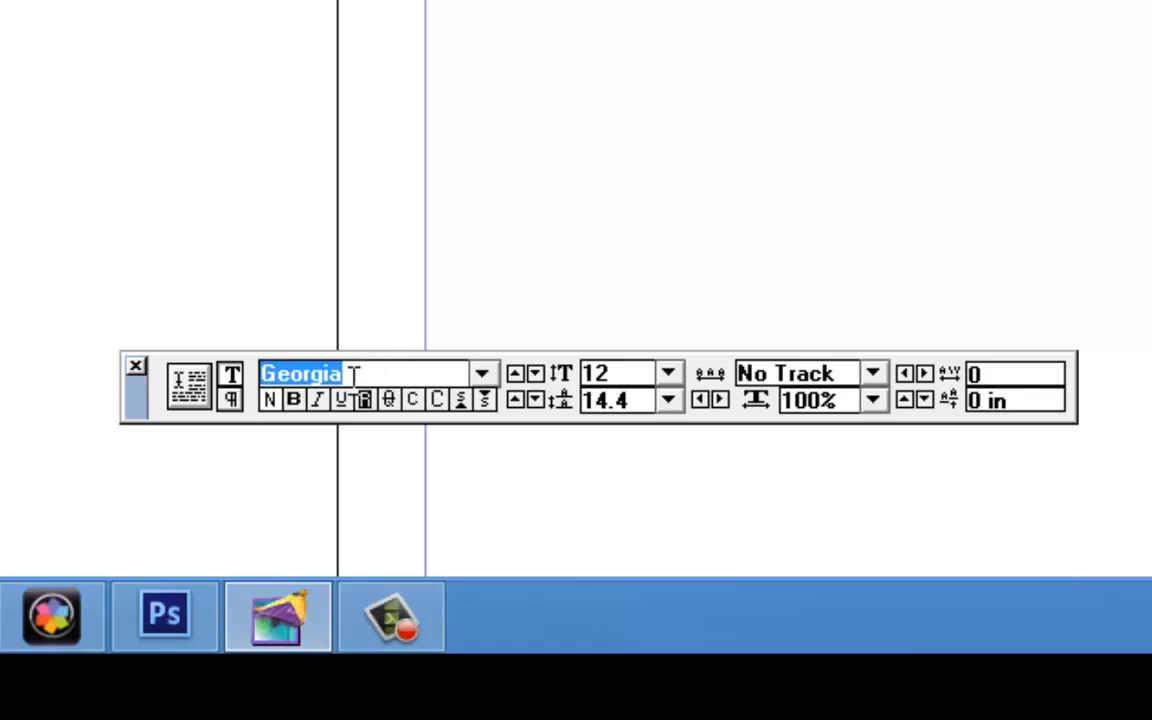
{"action": "left_click_drag", "start_coordinate": [361, 374], "coordinate": [191, 368]}
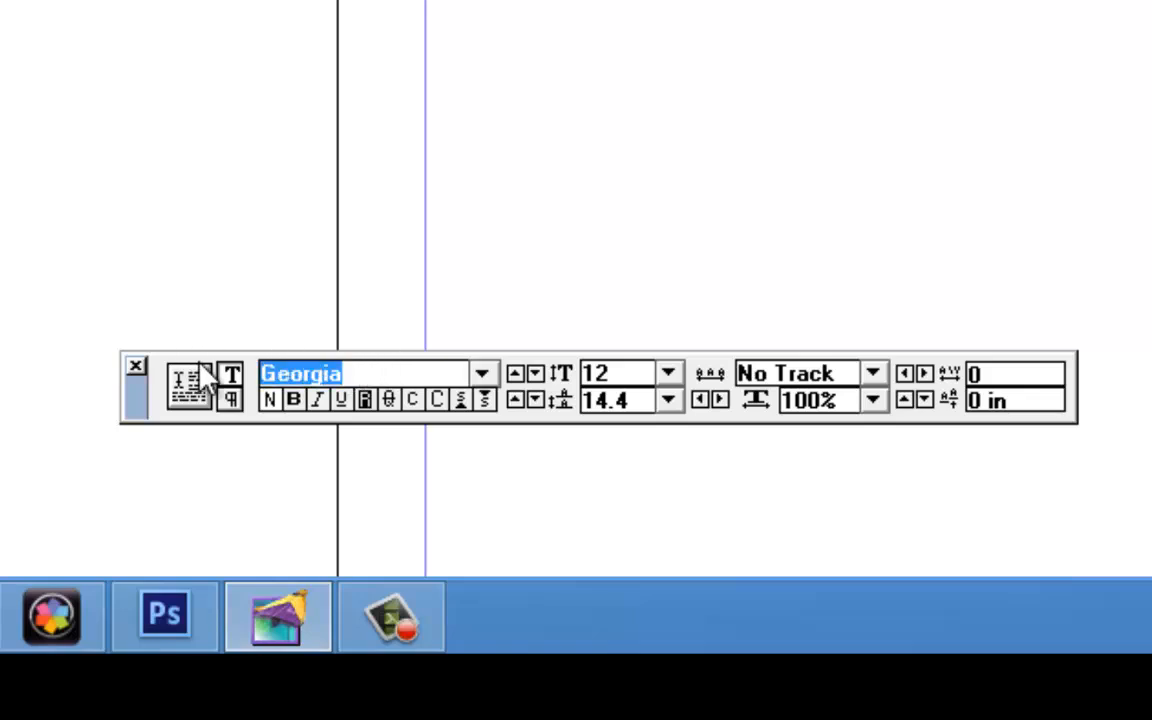
{"action": "type", "text": "Impact"}
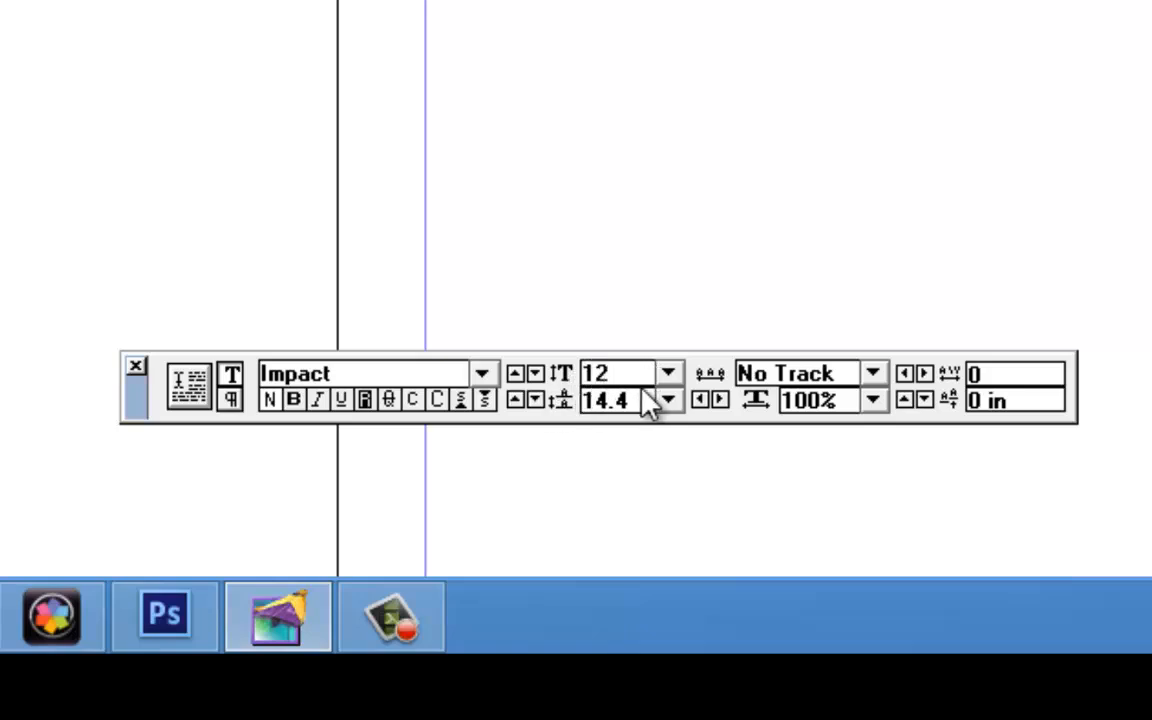
- Try 30 and 60 point sizes on the selected text and settle on 48 points
{"action": "left_click", "coordinate": [667, 374]}
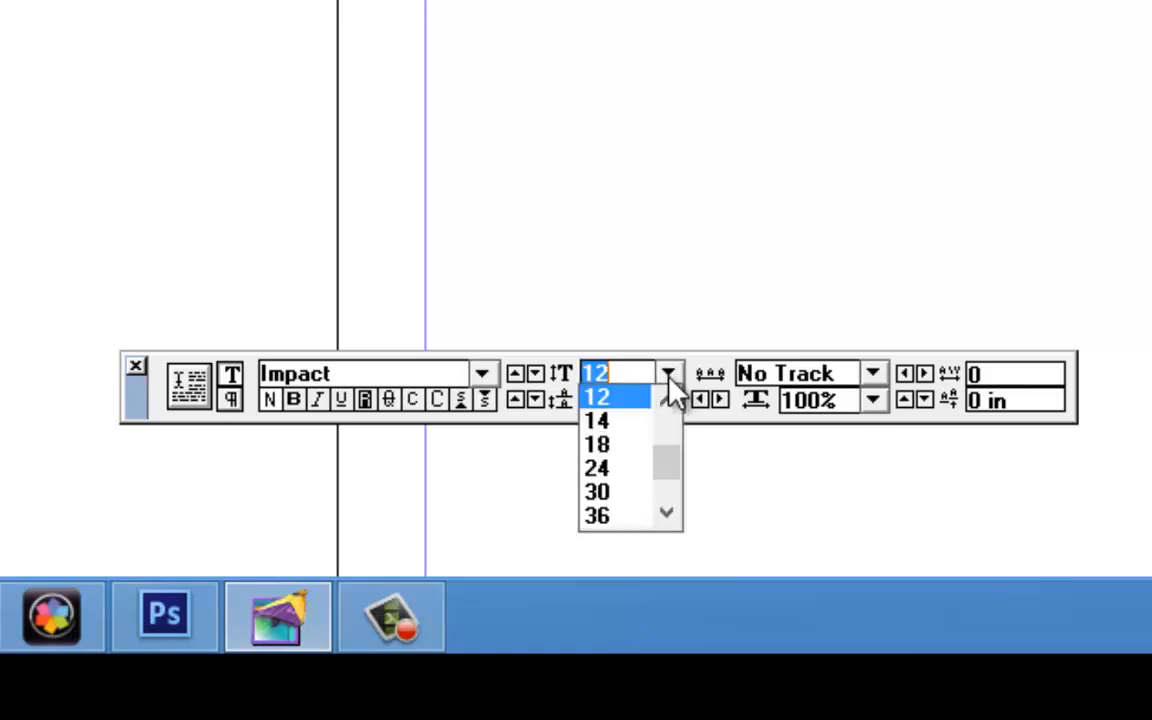
{"action": "left_click", "coordinate": [604, 492]}
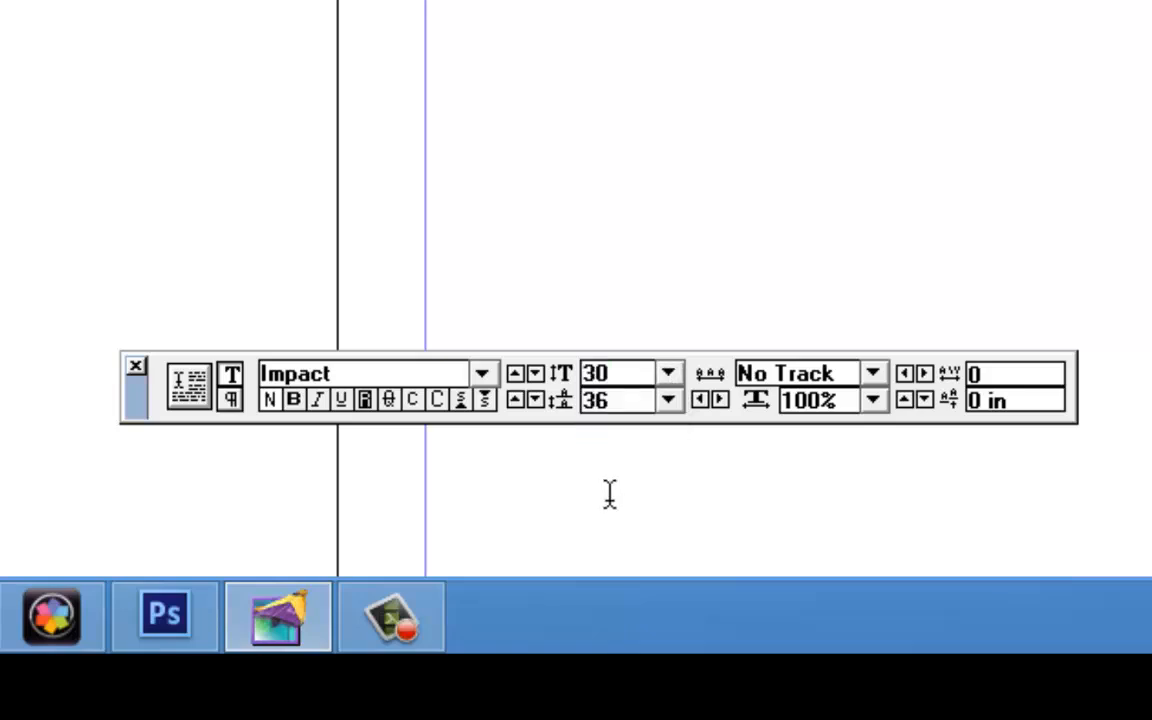
{"action": "left_click", "coordinate": [667, 374]}
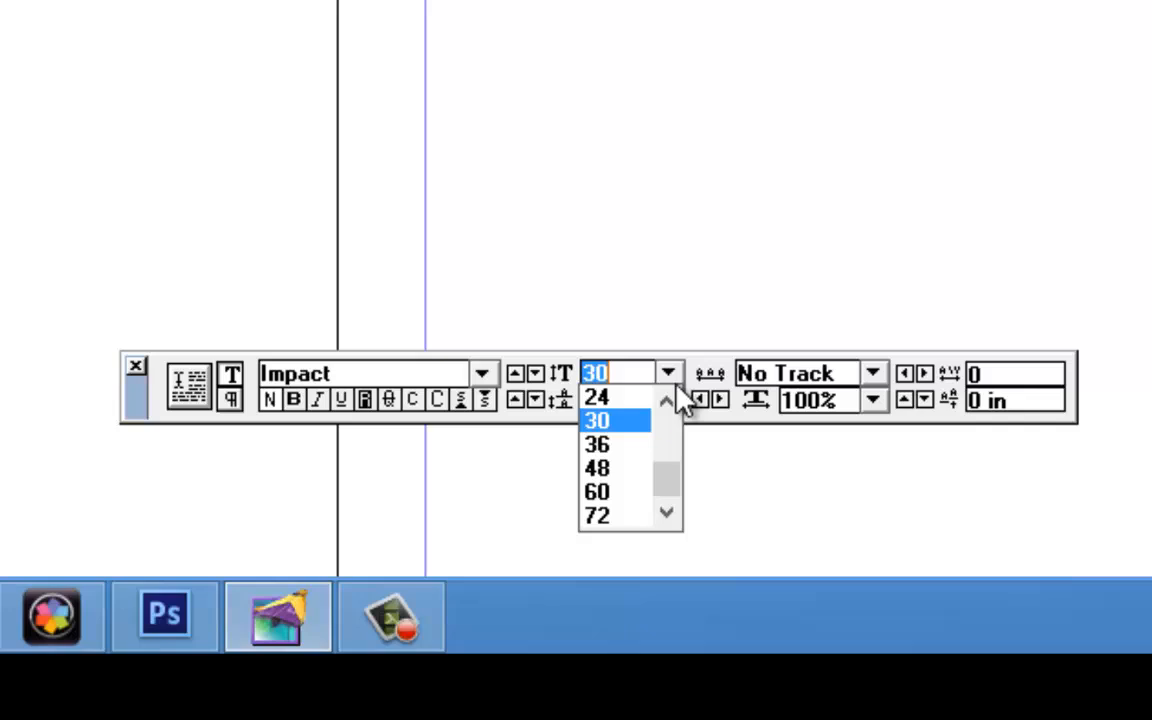
{"action": "left_click", "coordinate": [606, 492]}
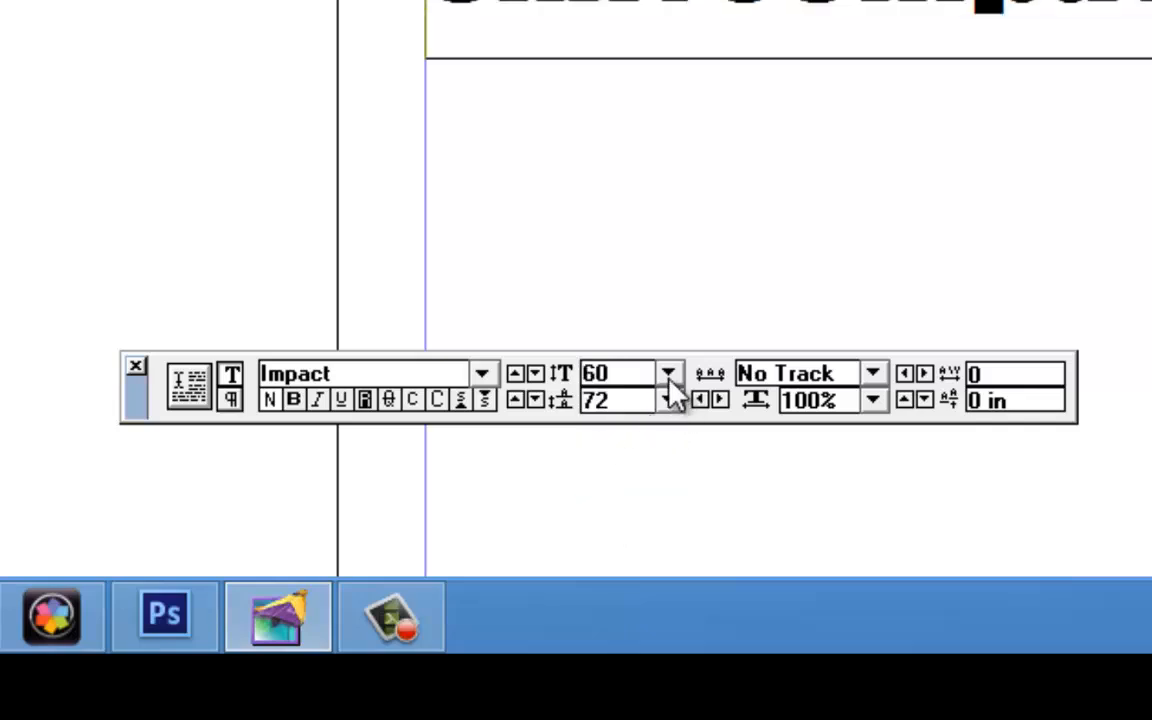
{"action": "left_click", "coordinate": [667, 374]}
{"action": "left_click", "coordinate": [615, 467]}
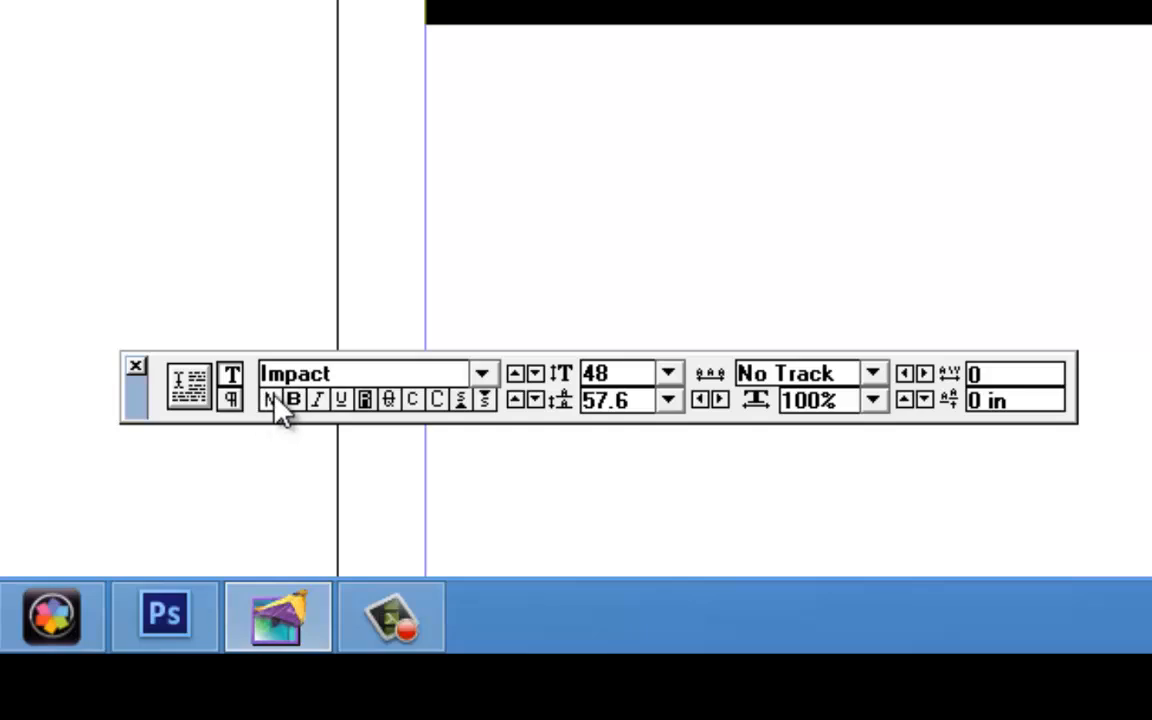
- Try small caps on the selected text and format it in all caps instead
{"action": "left_click", "coordinate": [410, 398]}
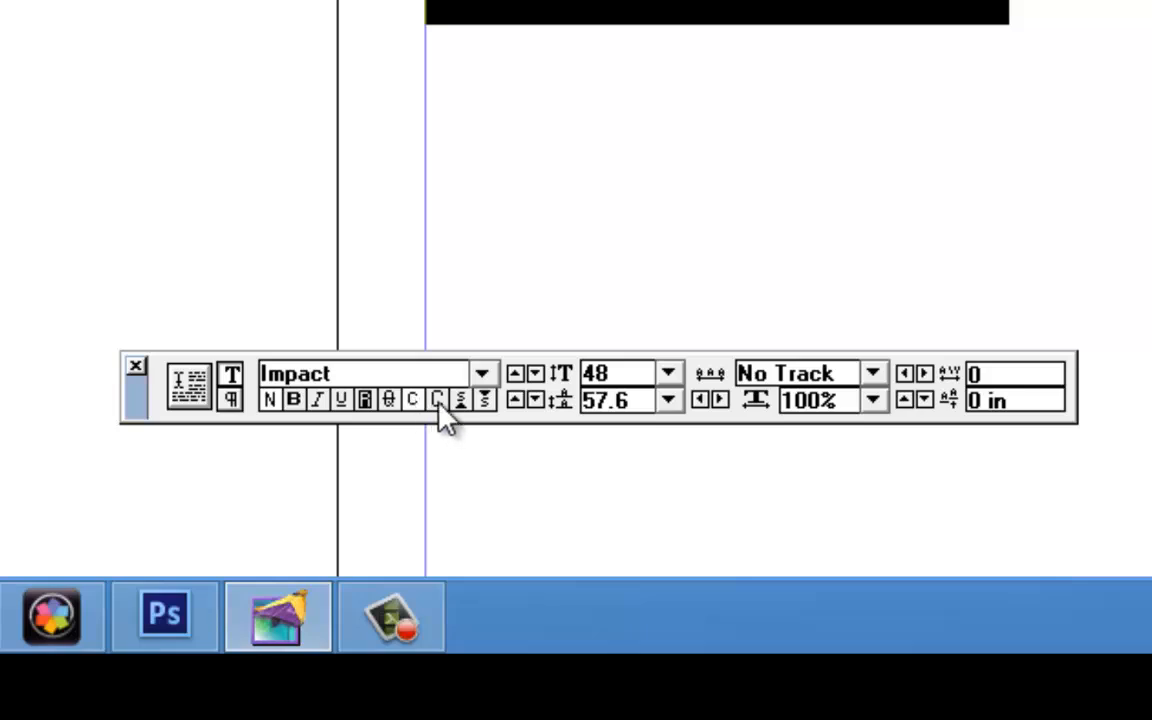
{"action": "left_click", "coordinate": [437, 400]}
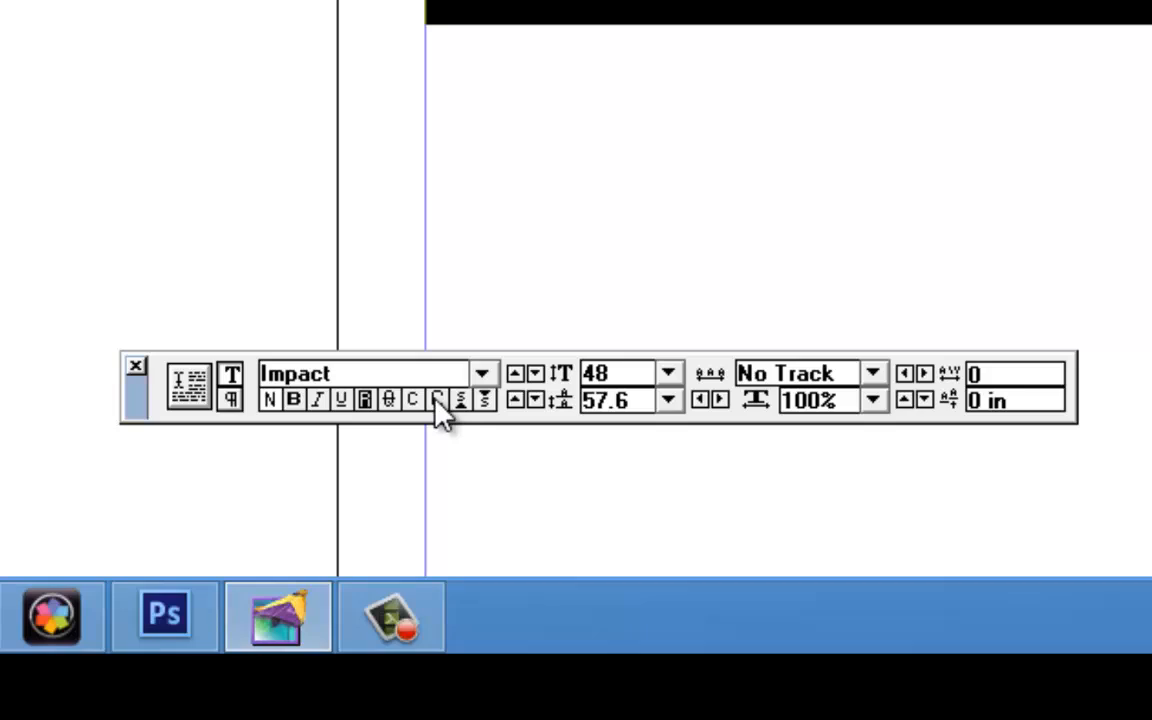
{"action": "left_click", "coordinate": [437, 398]}
{"action": "left_click", "coordinate": [437, 398]}
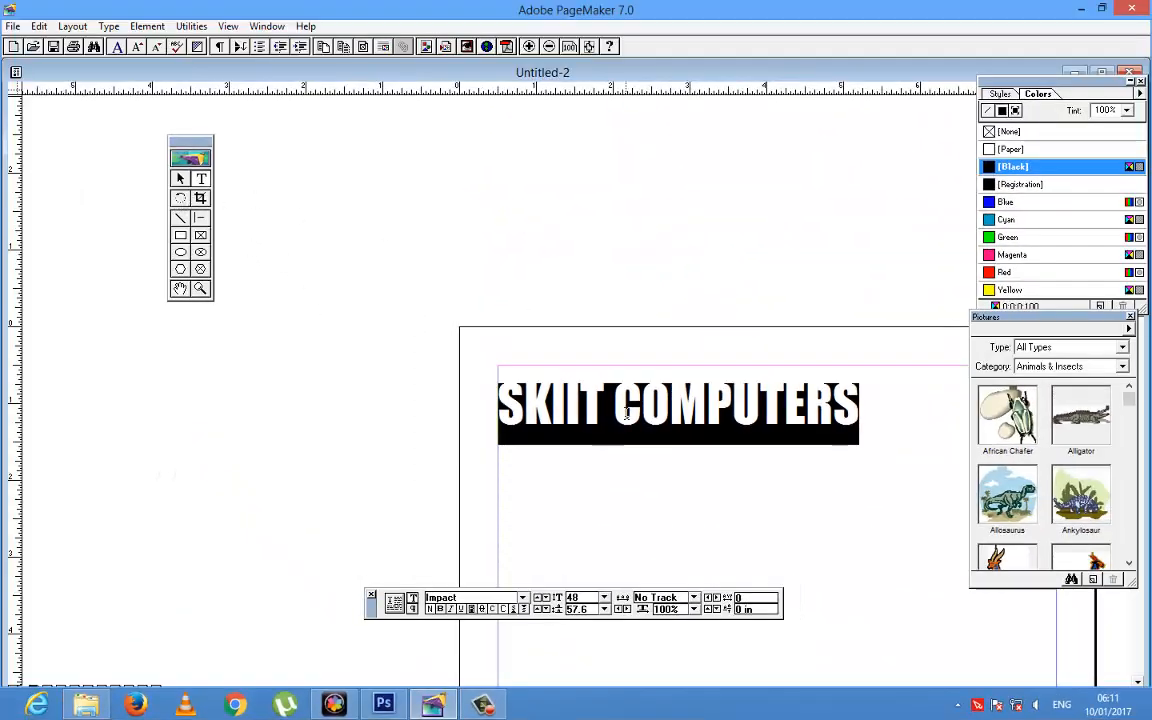
- Move the SKIIT COMPUTERS text block against the upper margin guide, at X 0.5 in and Y 0.5 in
{"action": "left_click", "coordinate": [640, 410]}
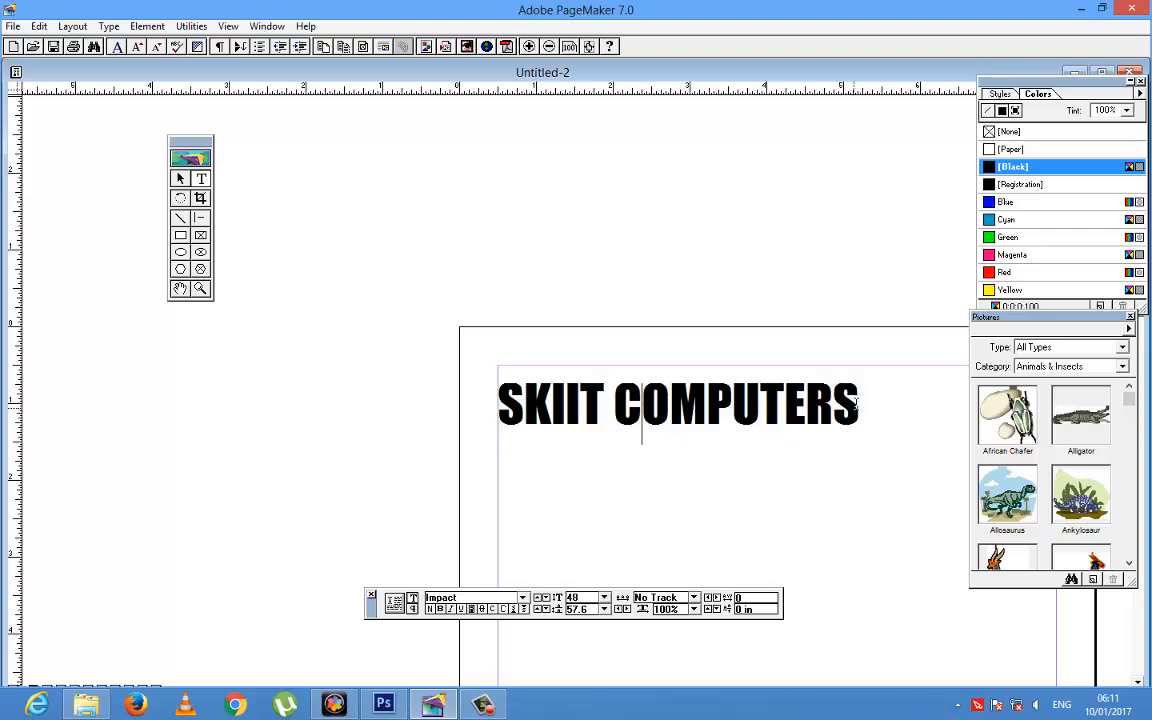
{"action": "left_click_drag", "start_coordinate": [857, 403], "coordinate": [461, 403]}
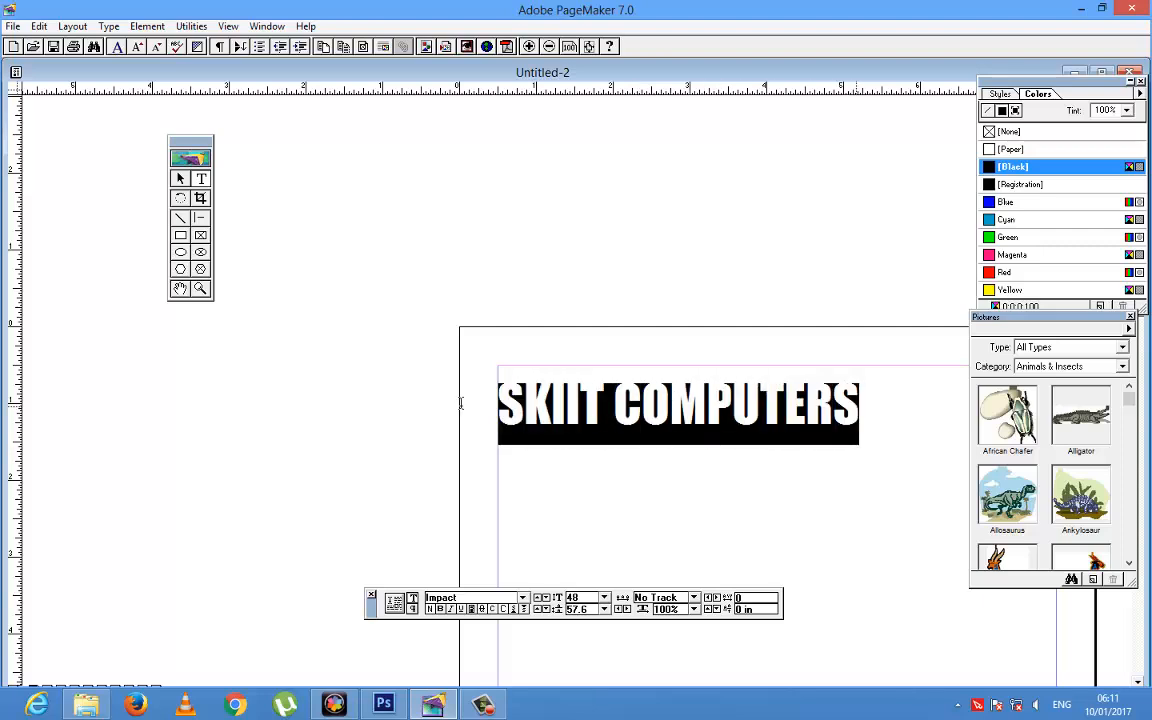
{"action": "left_click", "coordinate": [180, 180]}
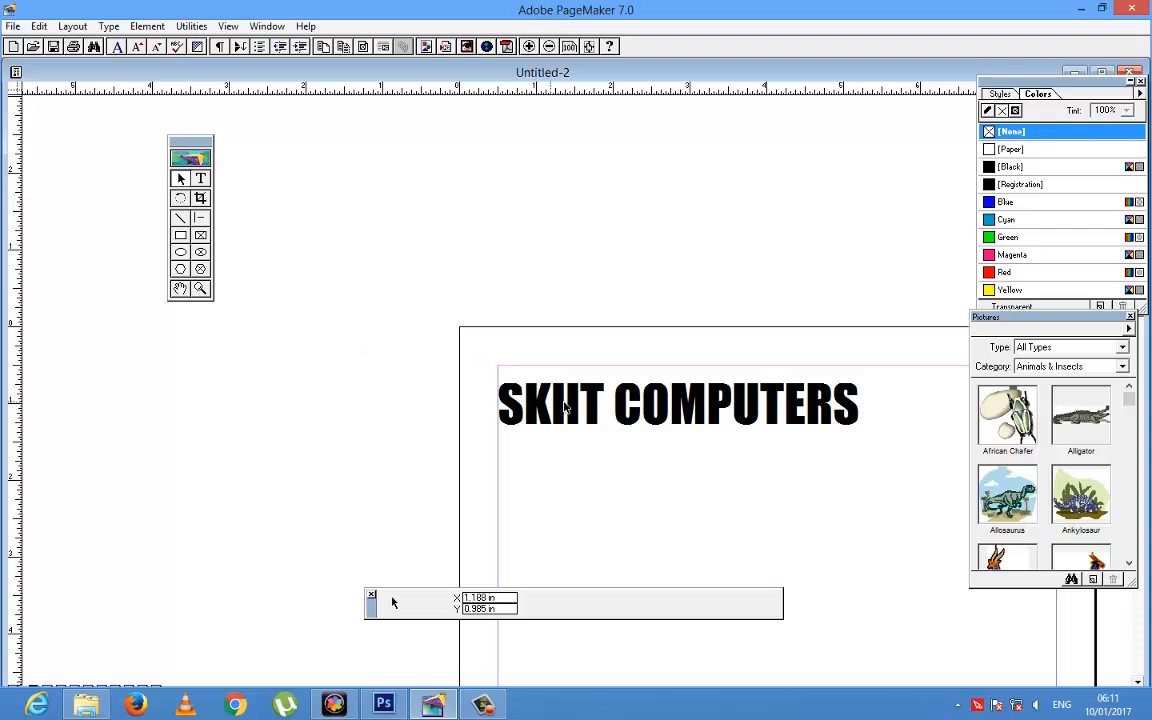
{"action": "left_click_drag", "start_coordinate": [610, 405], "coordinate": [728, 484]}
{"action": "left_click_drag", "start_coordinate": [702, 442], "coordinate": [637, 395]}
{"action": "left_click_drag", "start_coordinate": [649, 481], "coordinate": [574, 389]}
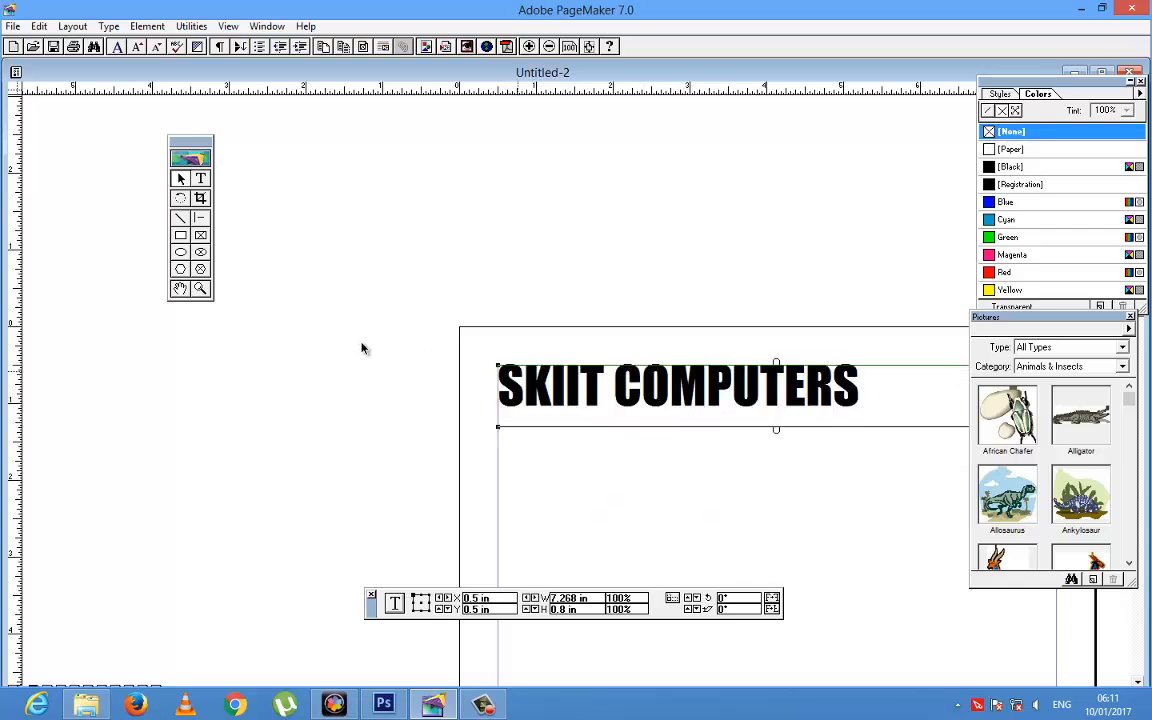
- Select the heading text with the Text tool and try green, magenta and red on it
{"action": "left_click", "coordinate": [200, 178]}
{"action": "left_click_drag", "start_coordinate": [867, 376], "coordinate": [445, 396]}
{"action": "left_click", "coordinate": [988, 238]}
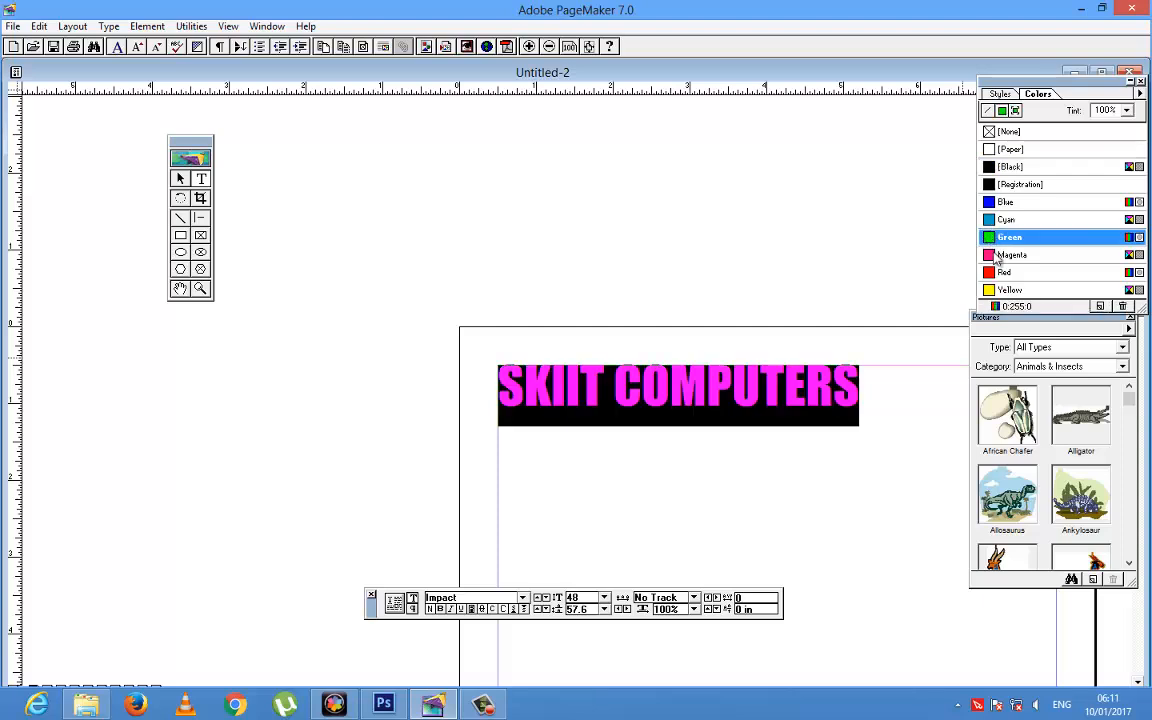
{"action": "left_click", "coordinate": [989, 255]}
{"action": "left_click", "coordinate": [990, 272]}
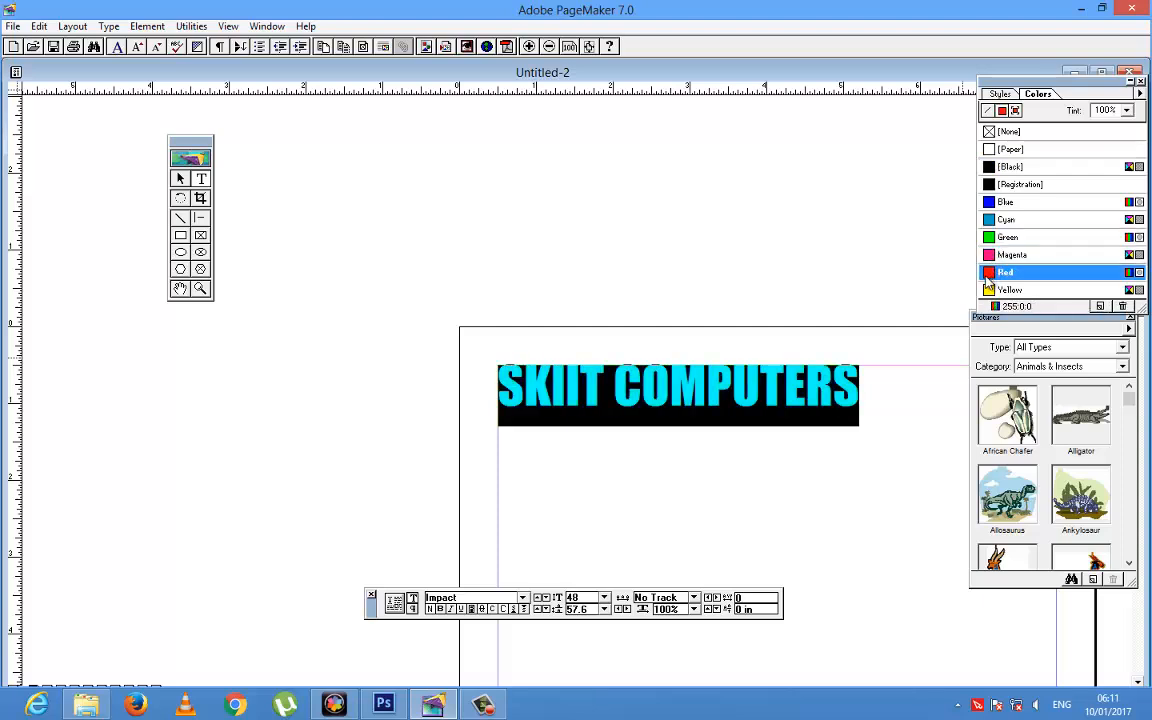
- Close the Colors and Pictures palettes and bring the Colors palette back
{"action": "left_click", "coordinate": [1140, 82]}
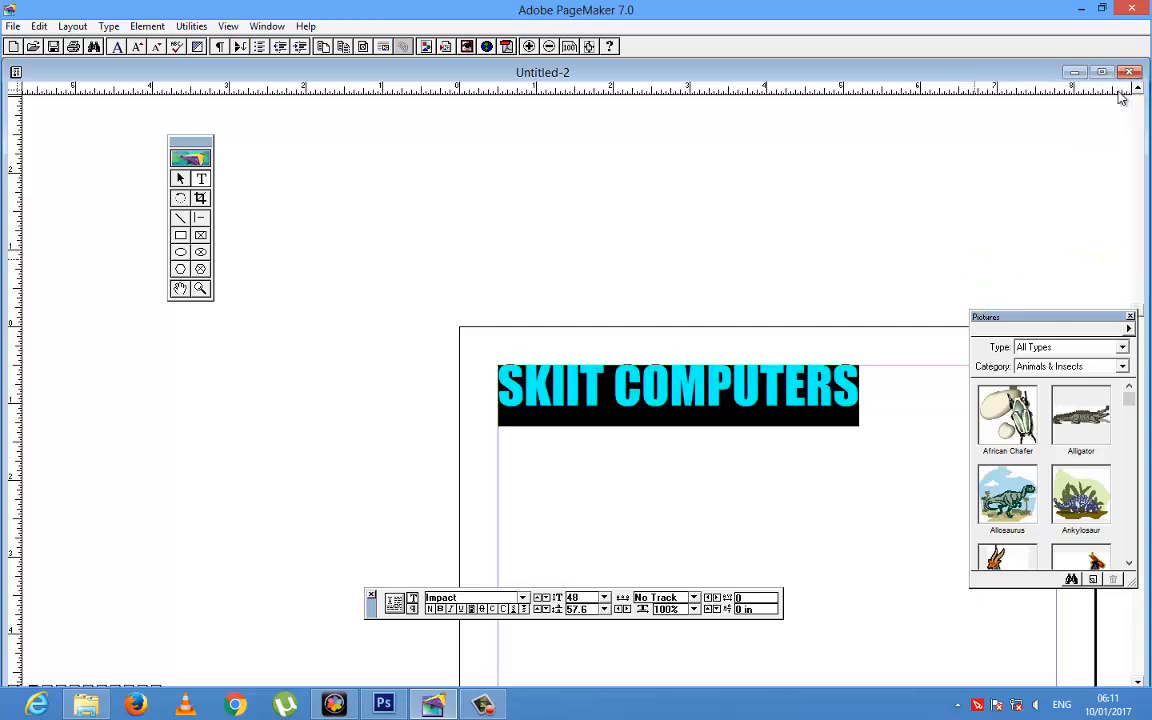
{"action": "left_click", "coordinate": [1130, 318]}
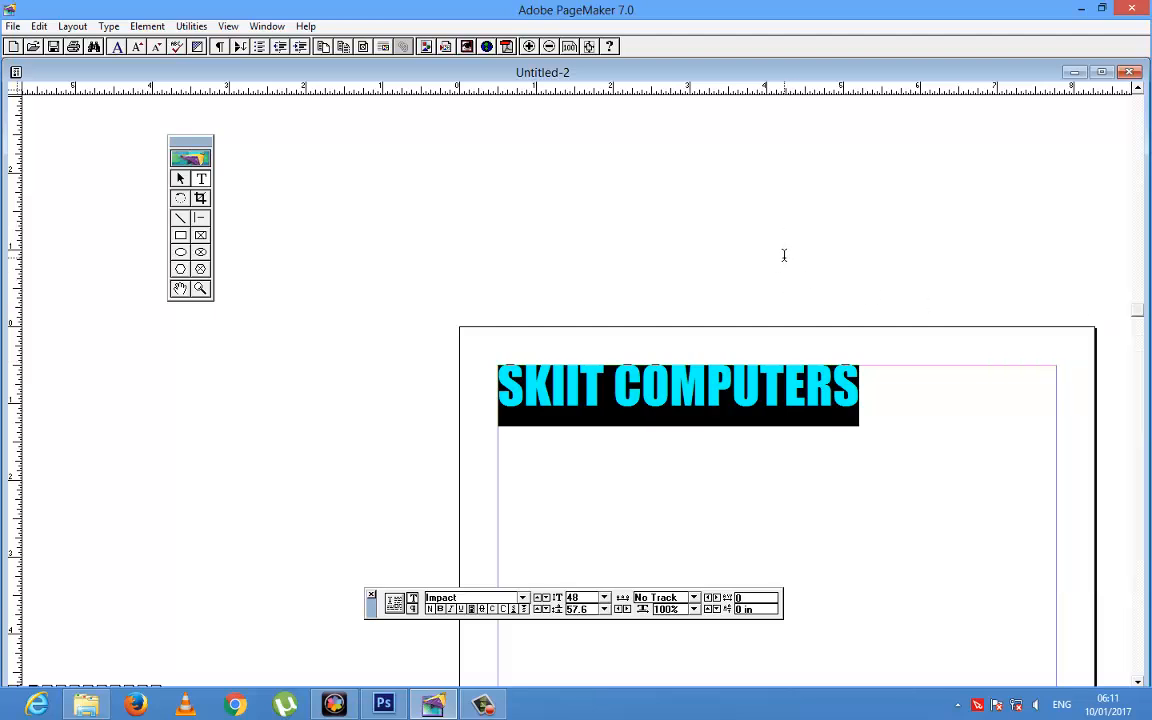
{"action": "key", "text": "ctrl+j"}
- Try cyan and green on the selected heading text and settle on magenta
{"action": "left_click", "coordinate": [995, 218]}
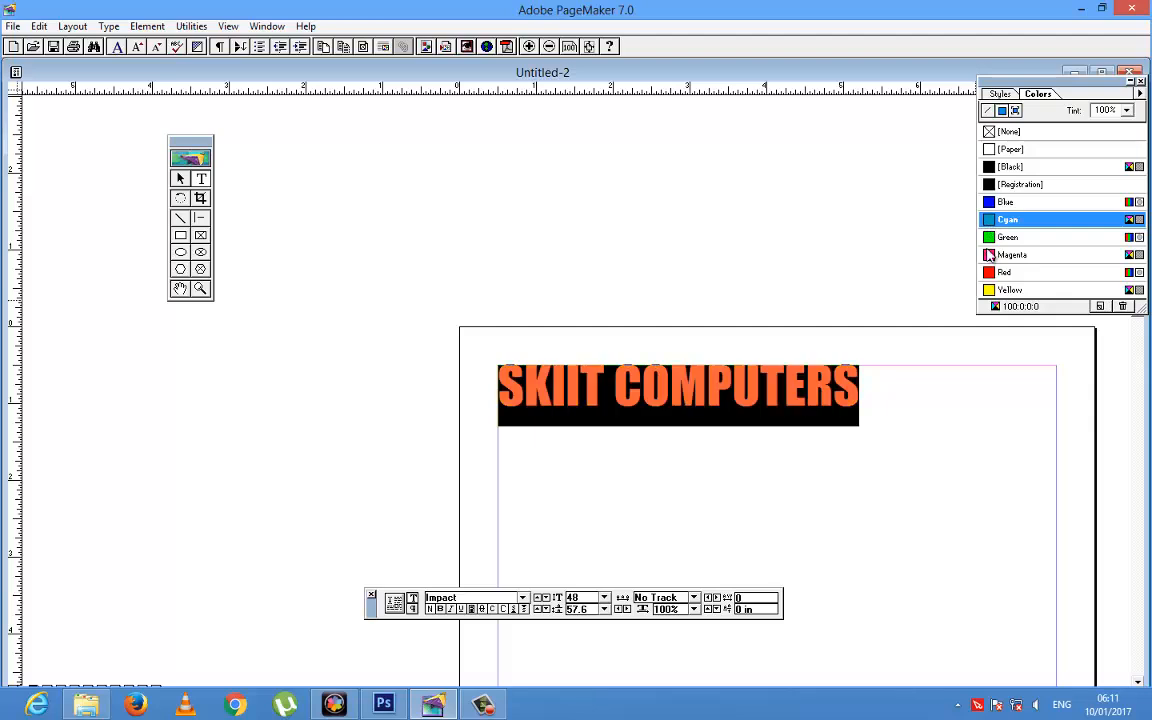
{"action": "left_click", "coordinate": [990, 238]}
{"action": "left_click", "coordinate": [995, 254]}
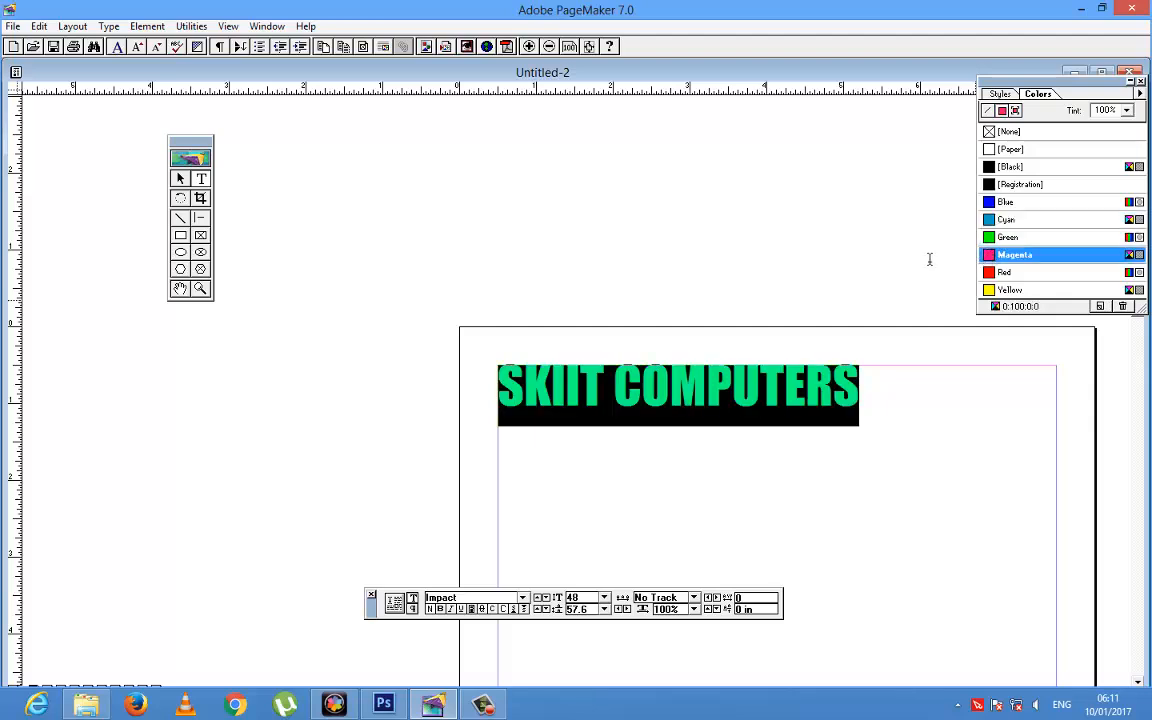
- Move the heading's text block down with the Pointer tool to Y 0.7 in, keeping X at 0.5 in
{"action": "left_click", "coordinate": [181, 183]}
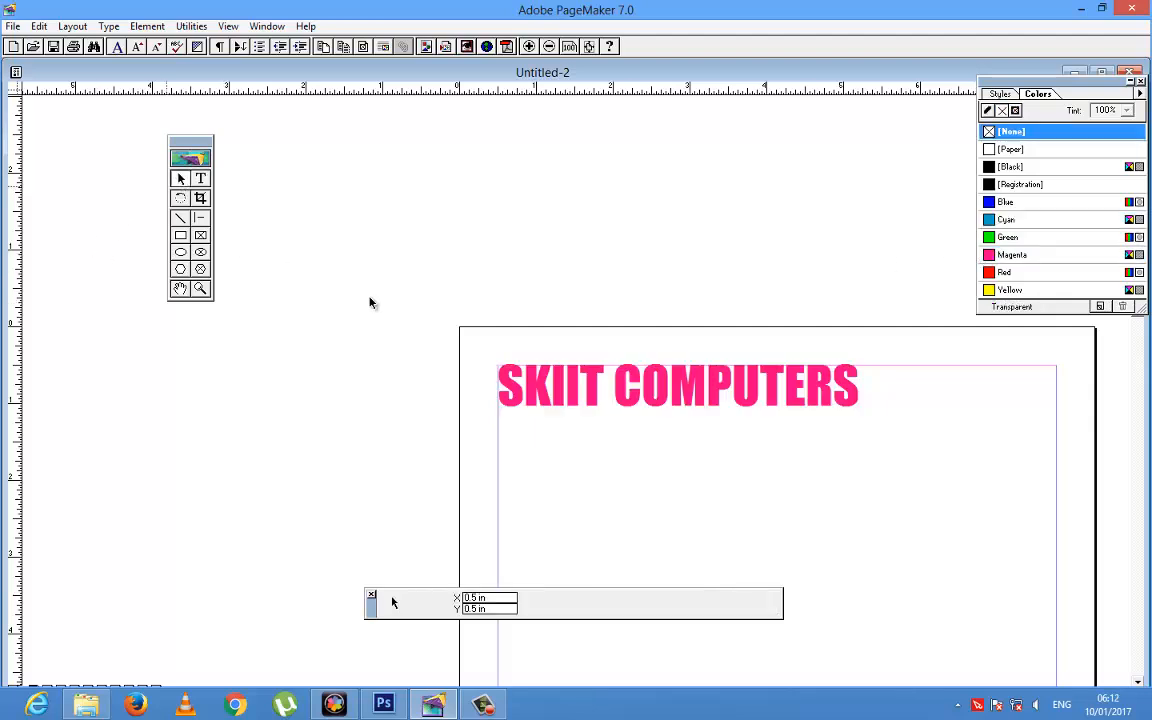
{"action": "left_click_drag", "start_coordinate": [617, 398], "coordinate": [647, 428]}
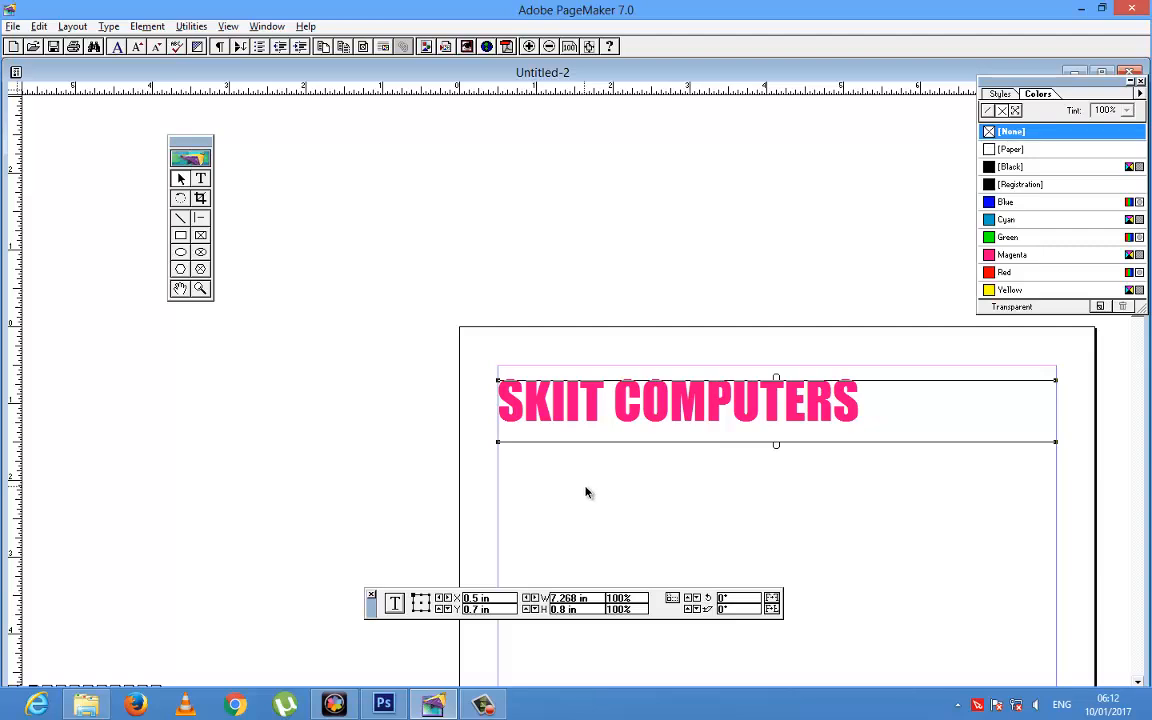
- Rotate the SKIIT COMPUTERS heading block freehand to about 32.54° with the Rotating tool
{"action": "key", "text": "alt"}
{"action": "key", "text": "alt"}
{"action": "left_click_drag", "start_coordinate": [664, 537], "coordinate": [595, 448]}
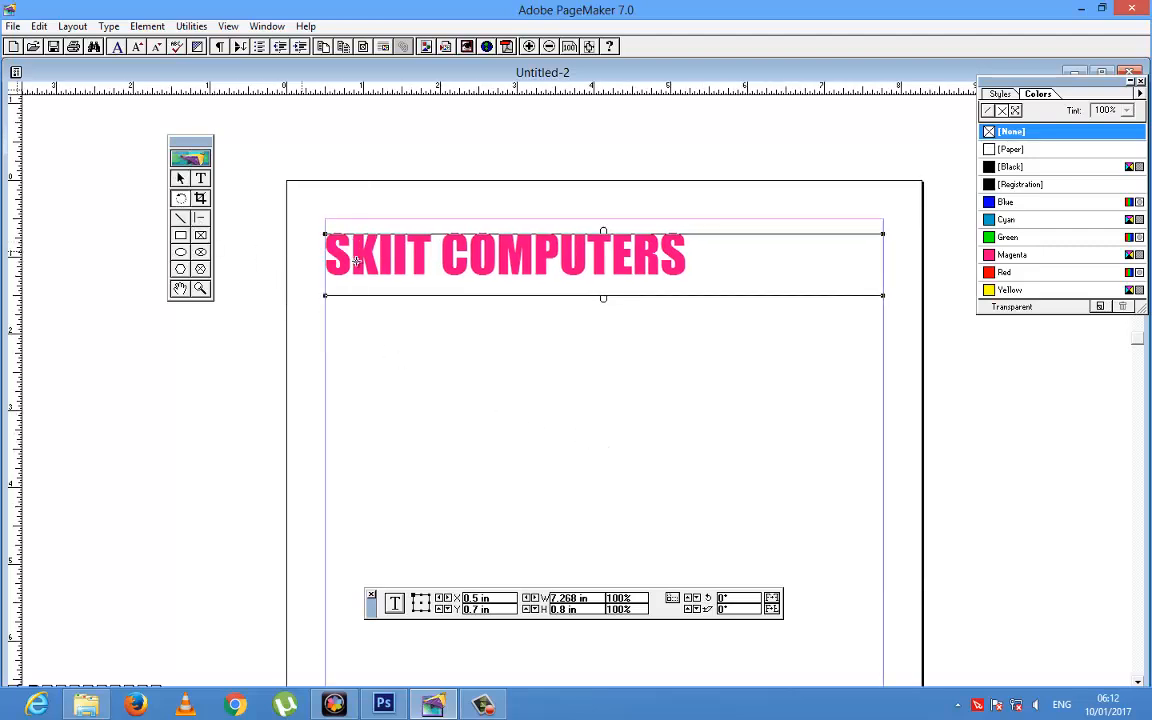
{"action": "left_click", "coordinate": [180, 198]}
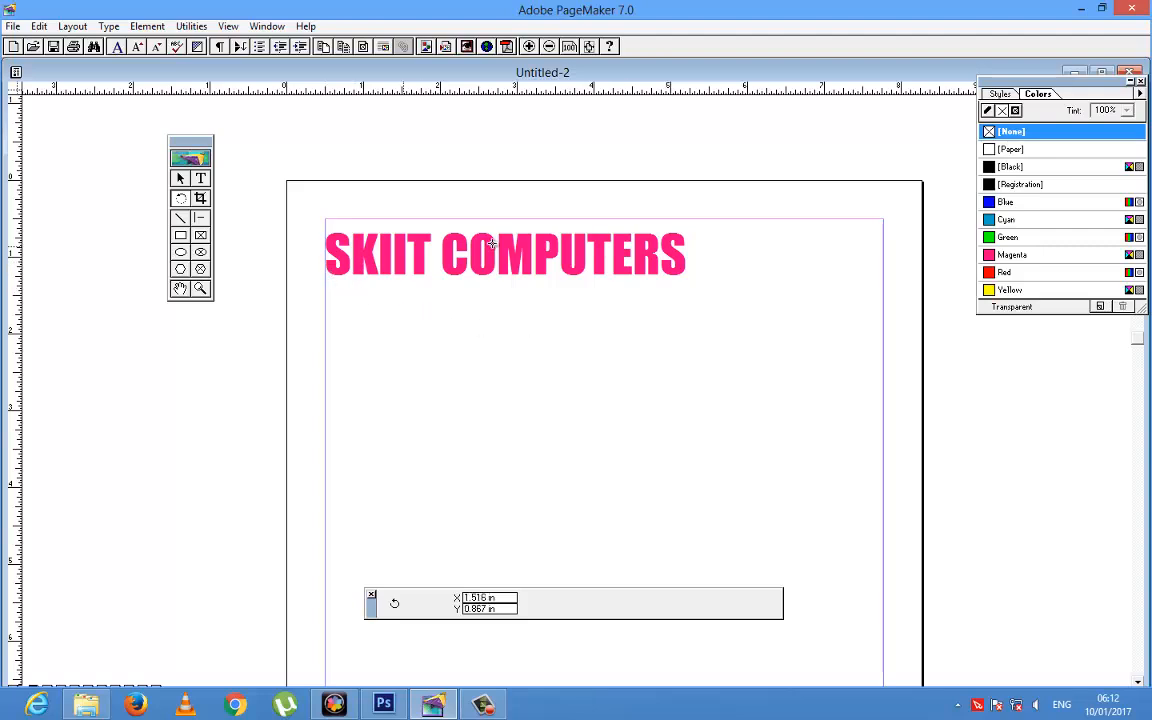
{"action": "left_click", "coordinate": [685, 242]}
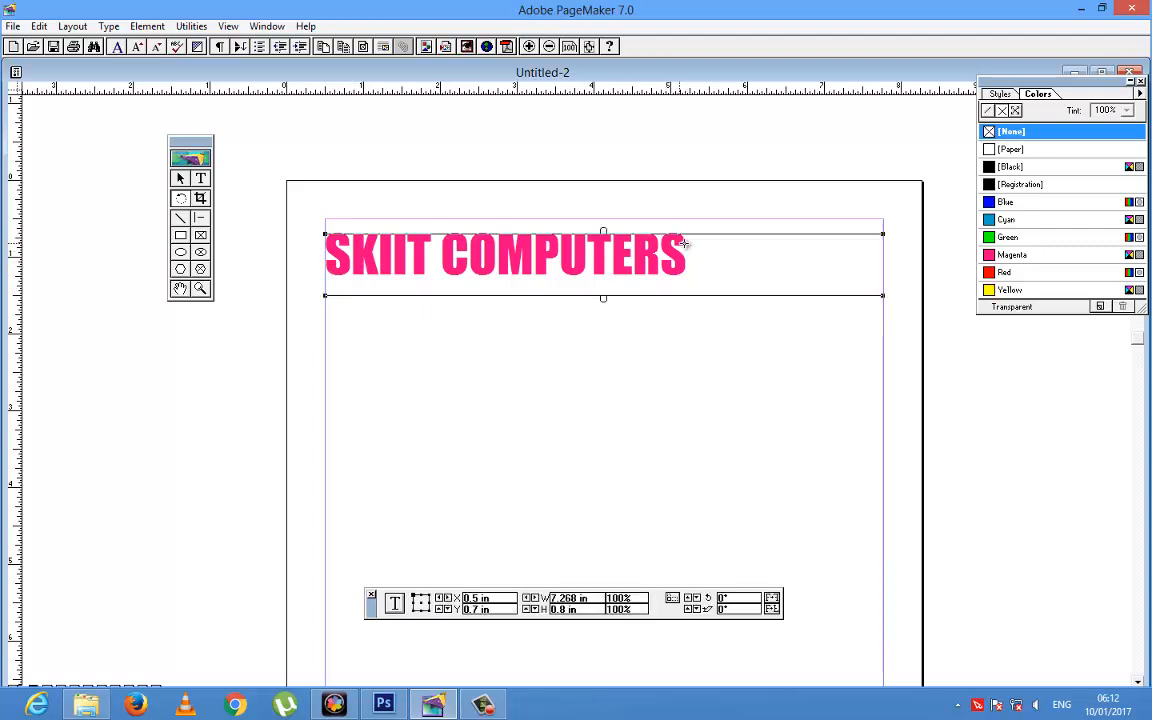
{"action": "left_click_drag", "start_coordinate": [685, 242], "coordinate": [769, 191]}
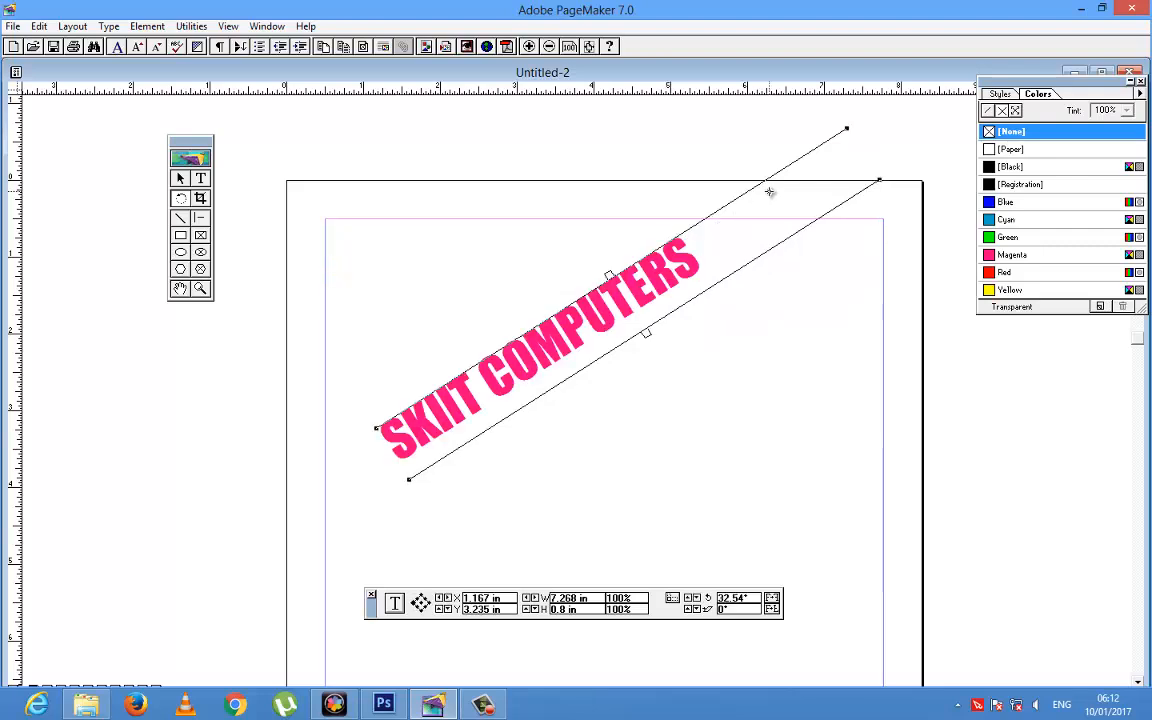
- Move the tilted heading block to about X 1.99 in, Y 3.693 in and rotate it freehand to about -332.37°
{"action": "left_click", "coordinate": [180, 179]}
{"action": "left_click_drag", "start_coordinate": [550, 345], "coordinate": [609, 393]}
{"action": "left_click", "coordinate": [180, 198]}
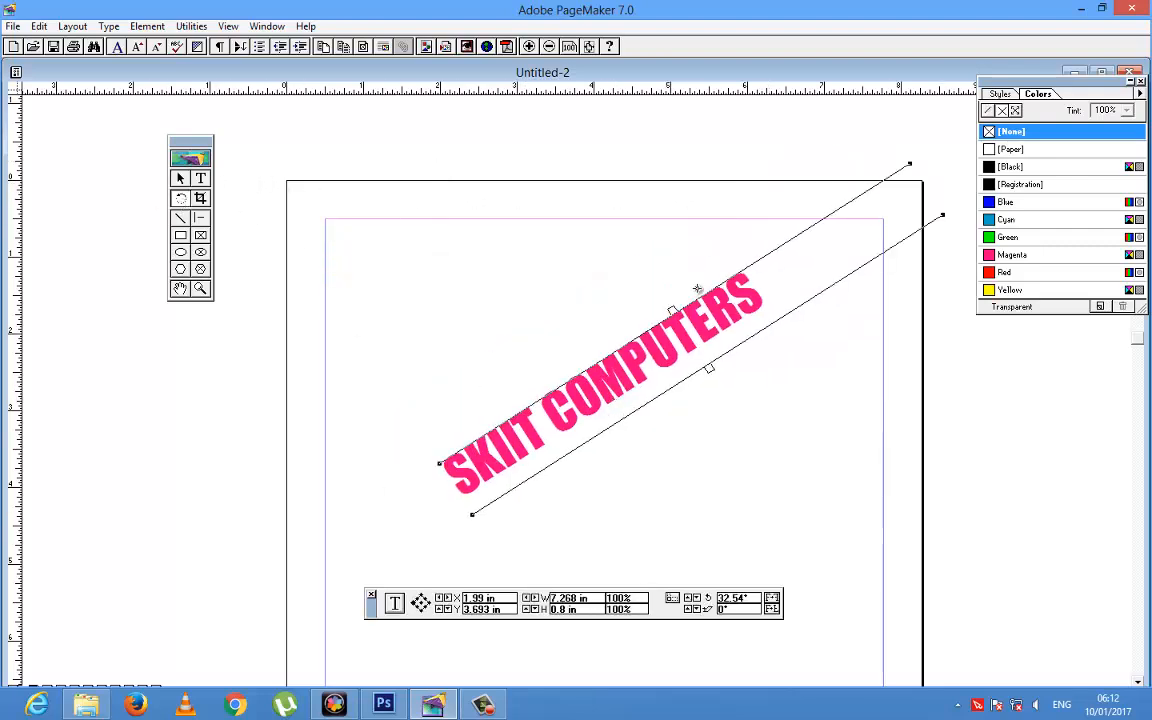
{"action": "left_click_drag", "start_coordinate": [734, 252], "coordinate": [495, 309]}
{"action": "left_click_drag", "start_coordinate": [573, 330], "coordinate": [836, 429]}
{"action": "left_click_drag", "start_coordinate": [570, 378], "coordinate": [152, 397]}
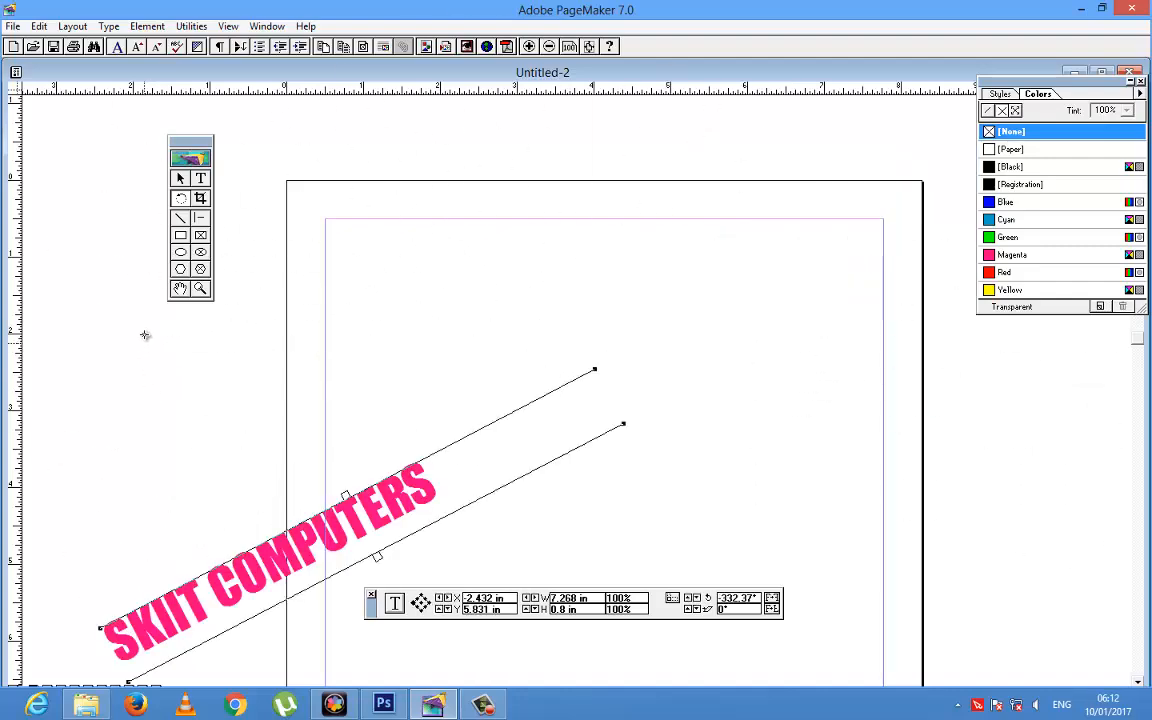
- Move the tilted heading back onto the page at about X 1.534 in, Y 3.369 in and set its rotation to 0°
{"action": "left_click", "coordinate": [180, 180]}
{"action": "left_click_drag", "start_coordinate": [332, 538], "coordinate": [702, 384]}
{"action": "left_click_drag", "start_coordinate": [566, 453], "coordinate": [590, 380]}
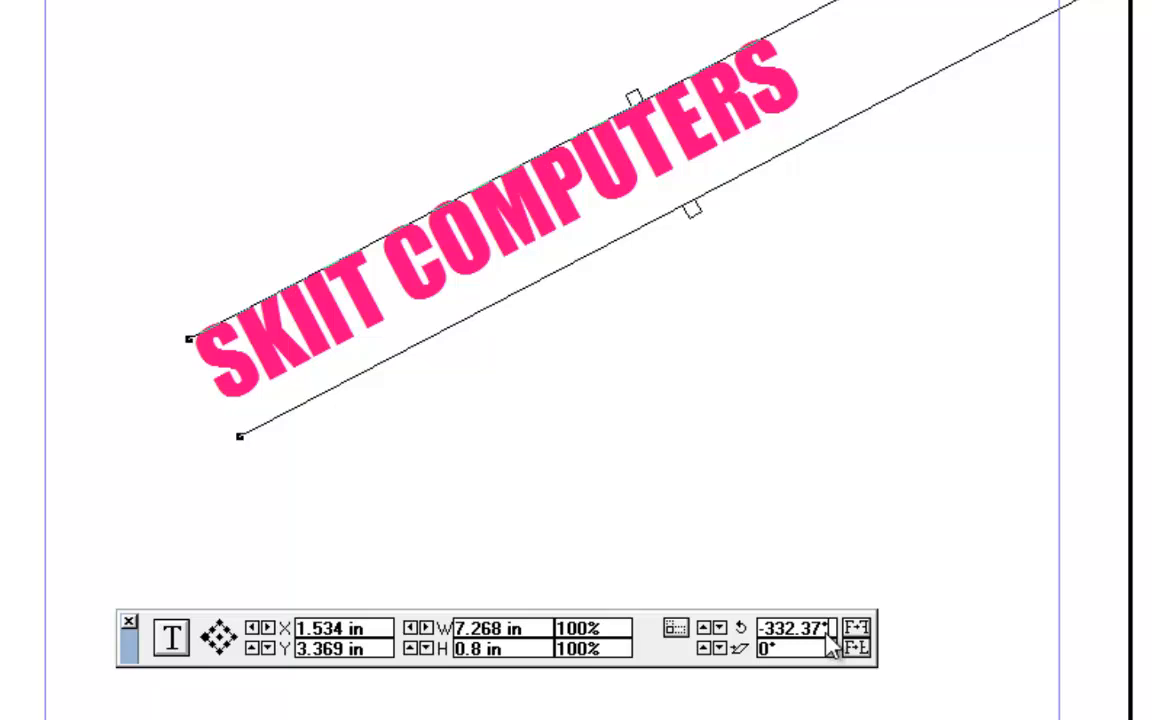
{"action": "left_click_drag", "start_coordinate": [835, 628], "coordinate": [733, 645]}
{"action": "type", "text": "0"}
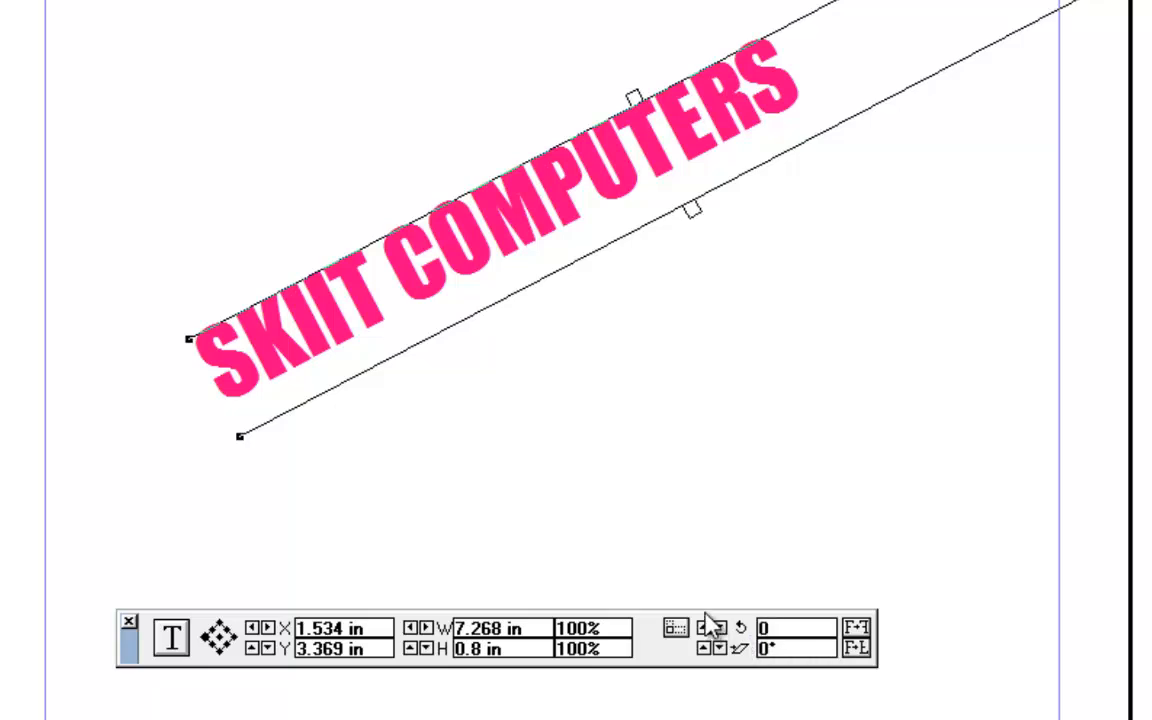
{"action": "key", "text": "Return"}
- Set the heading's rotation to 90° and return it to 0°
{"action": "double_click", "coordinate": [792, 630]}
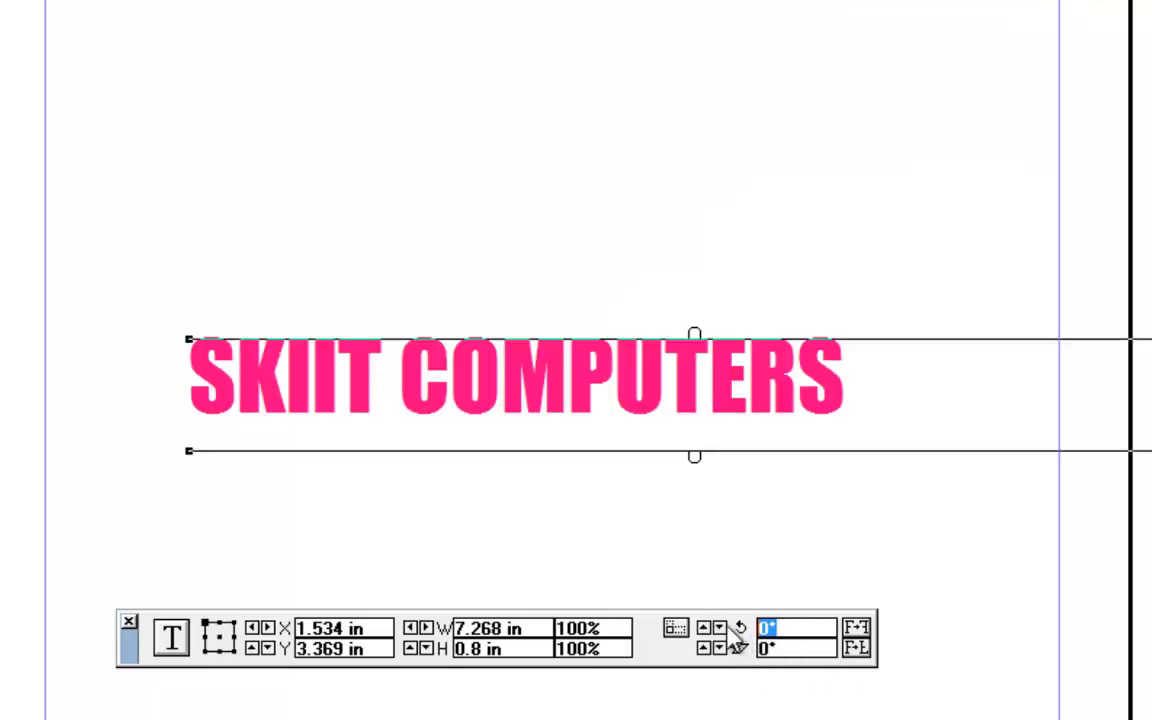
{"action": "type", "text": "90"}
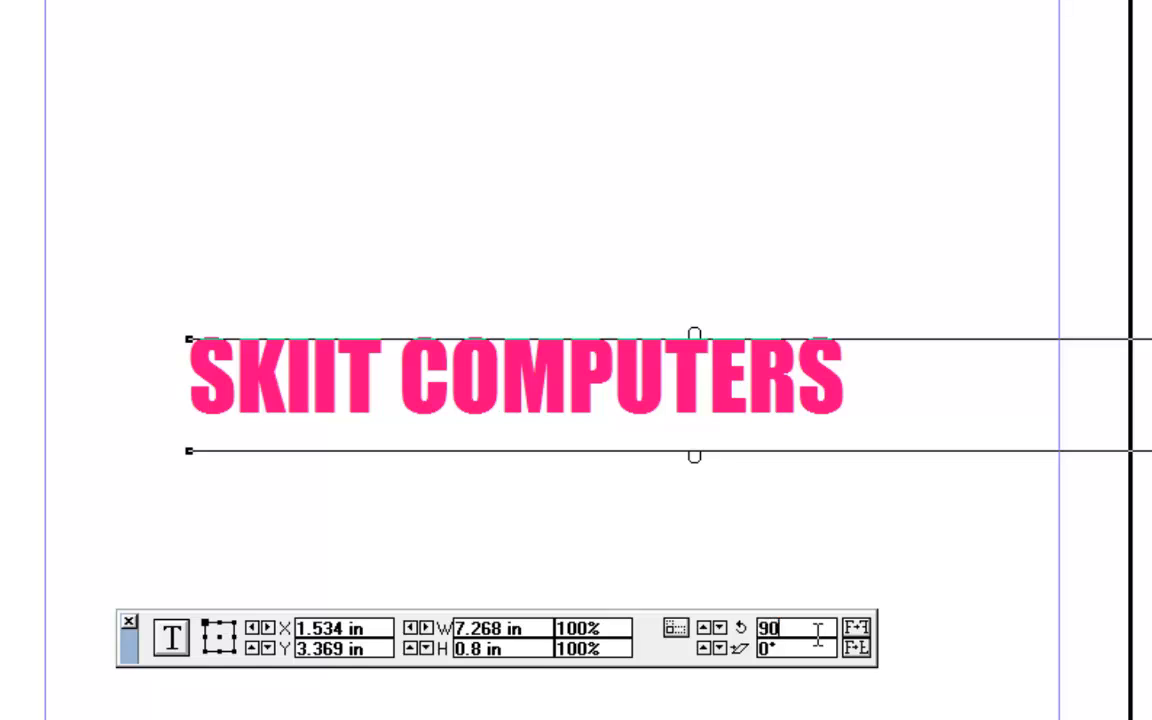
{"action": "key", "text": "Return"}
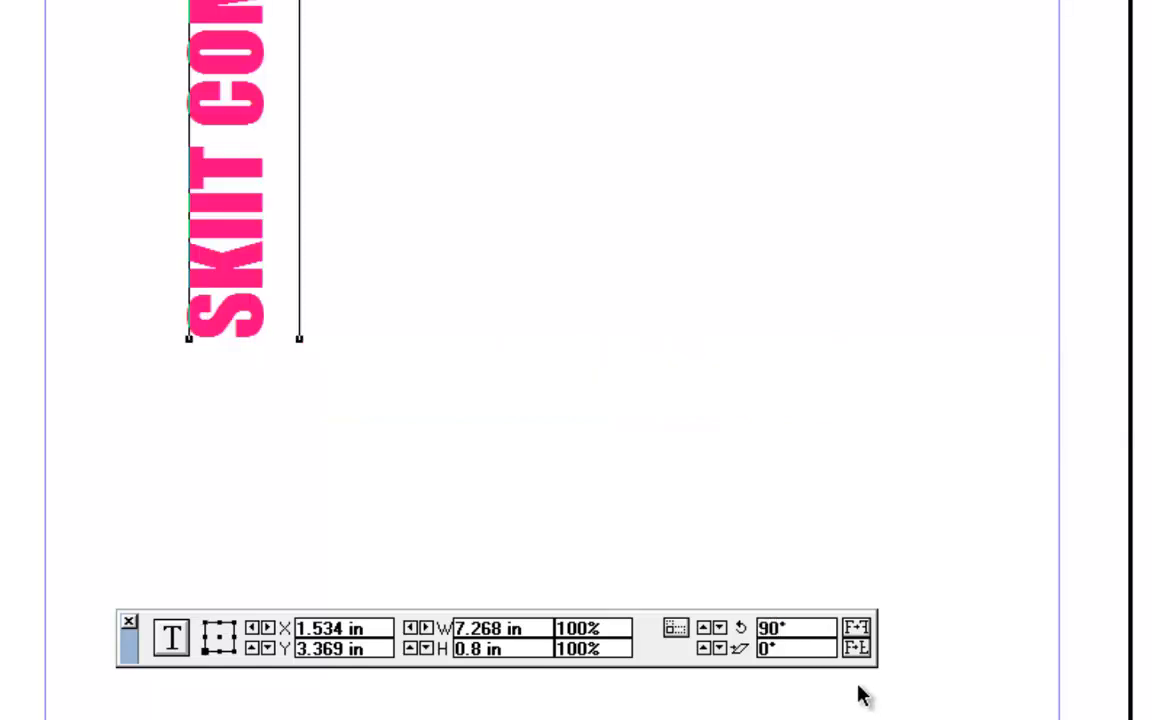
{"action": "double_click", "coordinate": [822, 633]}
{"action": "type", "text": "0"}
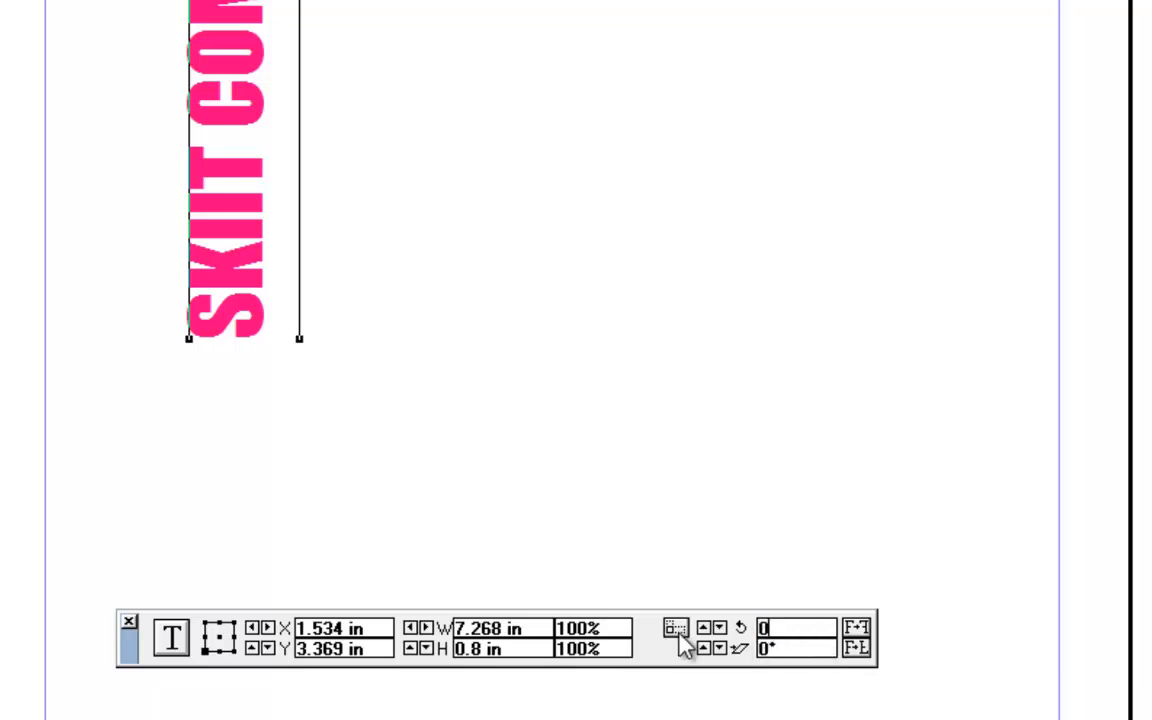
{"action": "key", "text": "Return"}
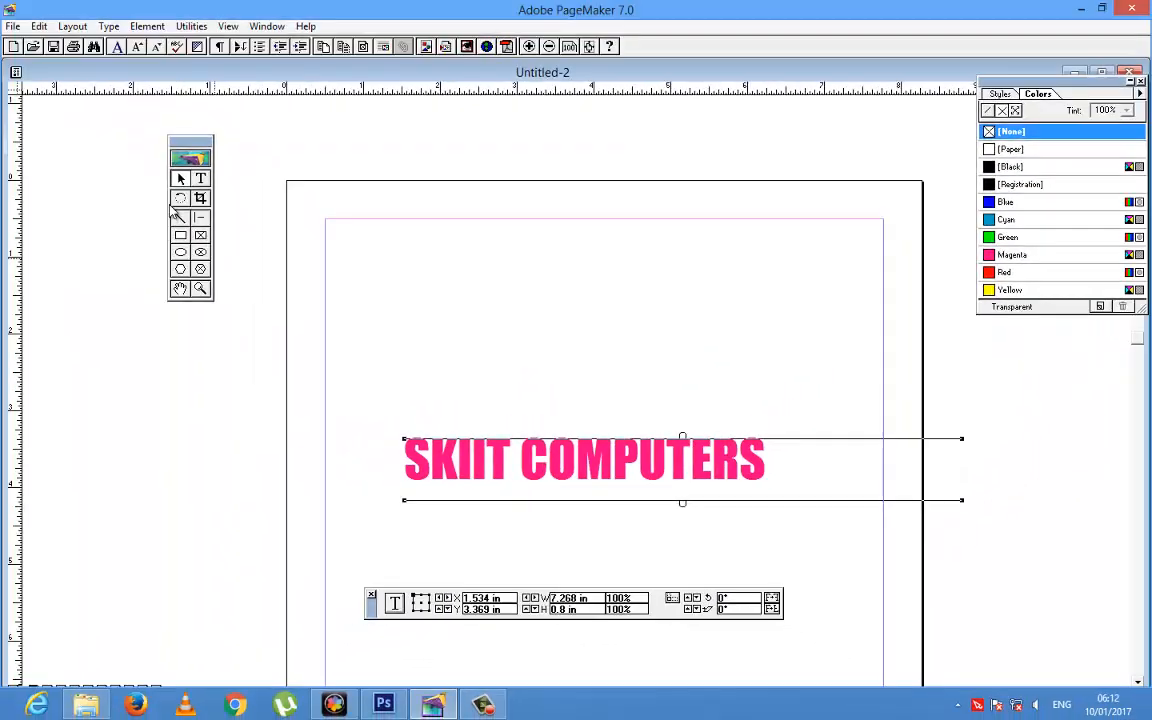
- Rotate the heading freehand to about 18.6°, reset its rotation to 0° and deselect it
{"action": "left_click", "coordinate": [179, 217]}
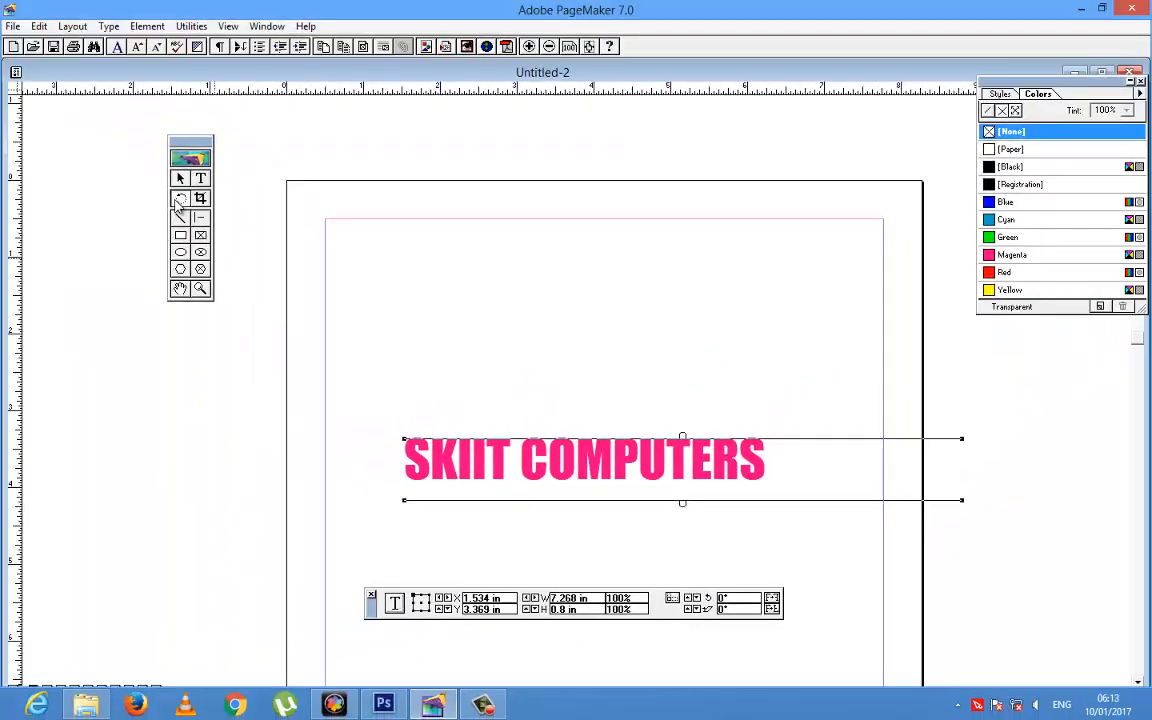
{"action": "left_click_drag", "start_coordinate": [401, 440], "coordinate": [681, 368]}
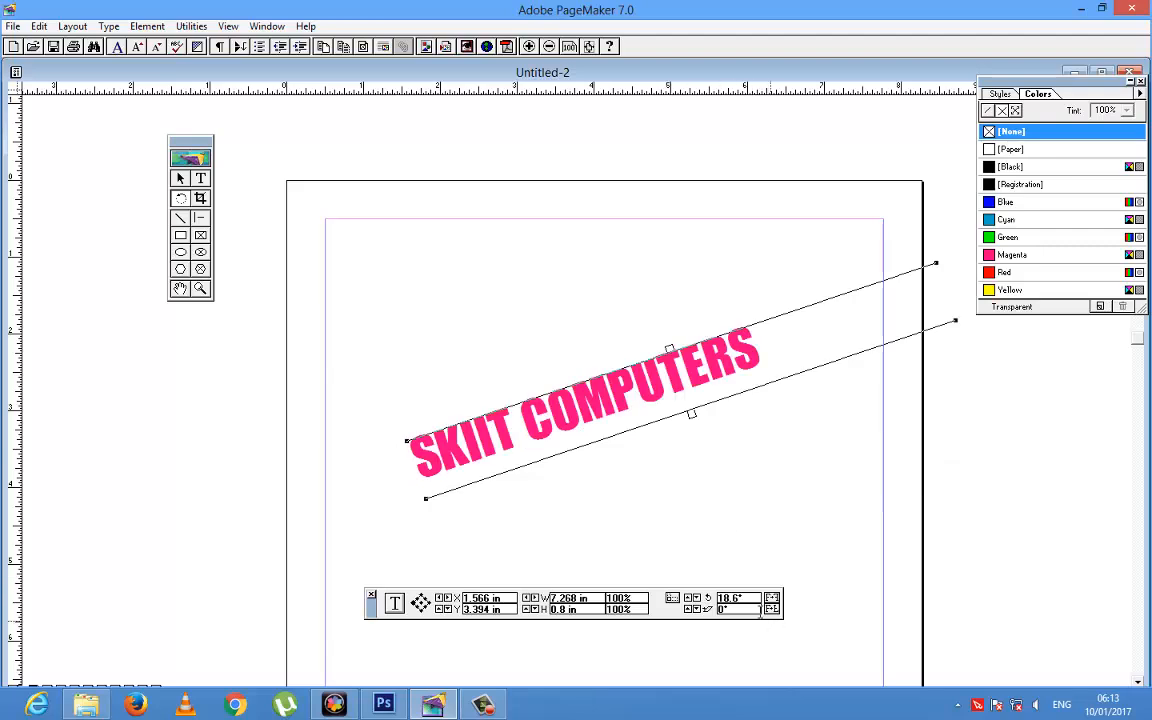
{"action": "left_click_drag", "start_coordinate": [749, 597], "coordinate": [671, 603]}
{"action": "type", "text": "0"}
{"action": "key", "text": "Return"}
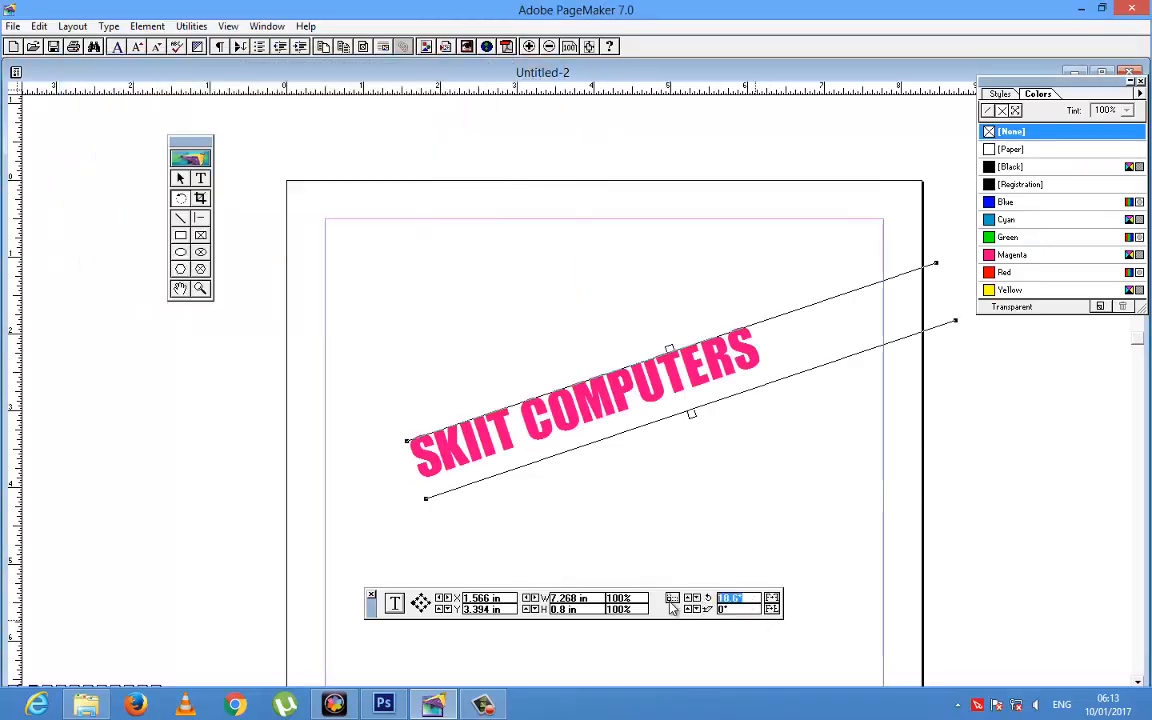
{"action": "type", "text": "0"}
{"action": "key", "text": "Return"}
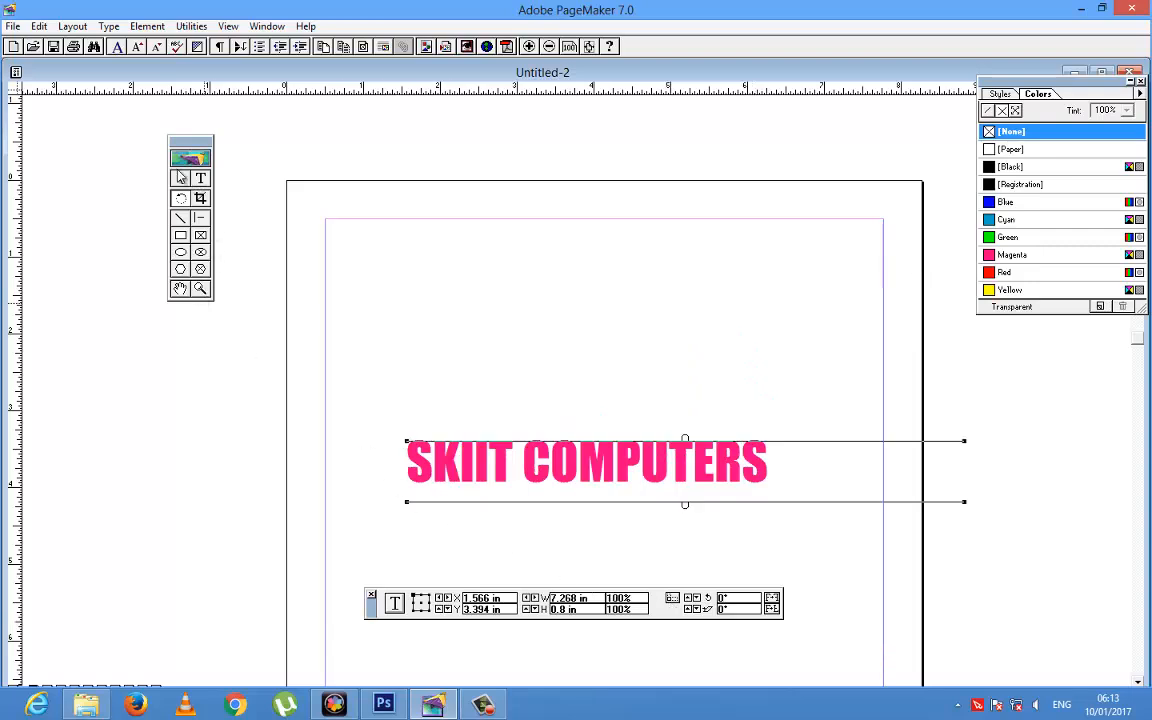
{"action": "left_click", "coordinate": [160, 165]}
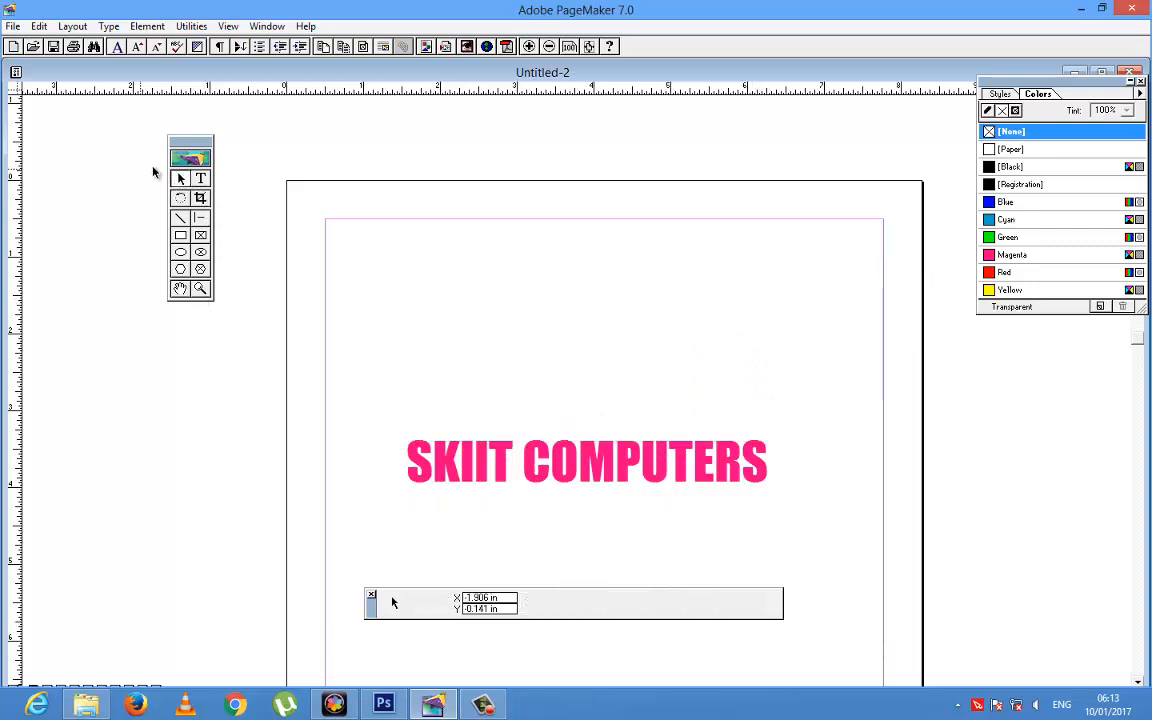
{"action": "left_click", "coordinate": [200, 199]}
{"action": "left_click", "coordinate": [184, 201]}
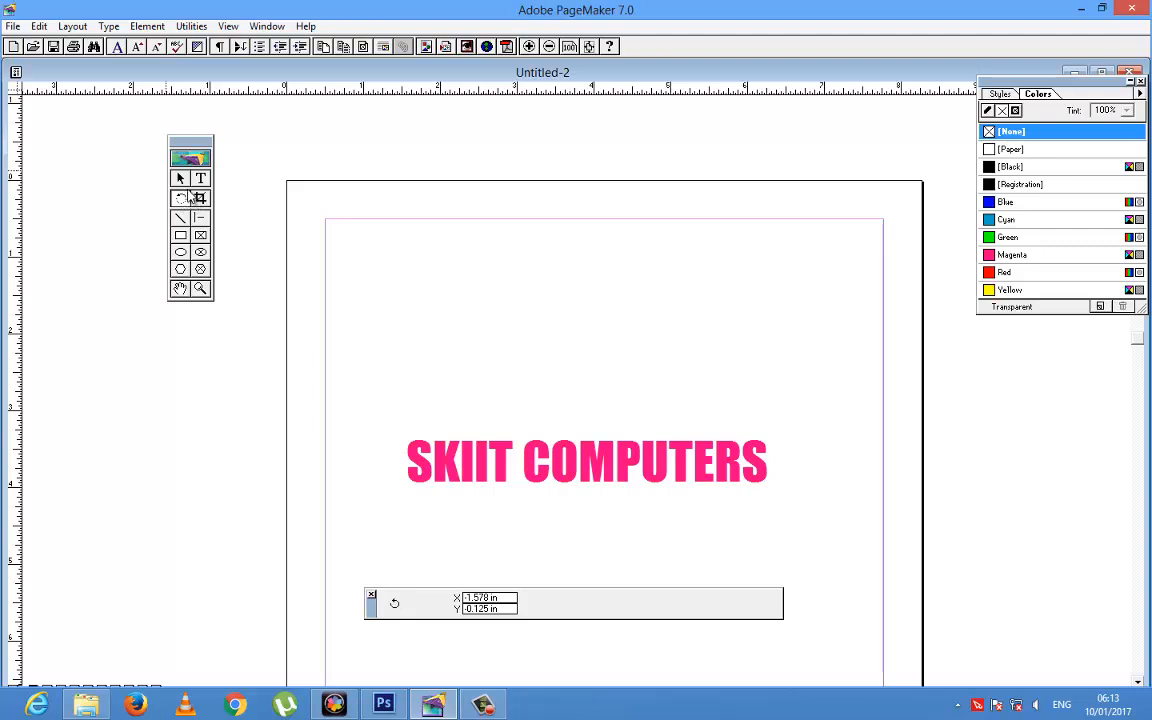
{"action": "left_click", "coordinate": [180, 182]}
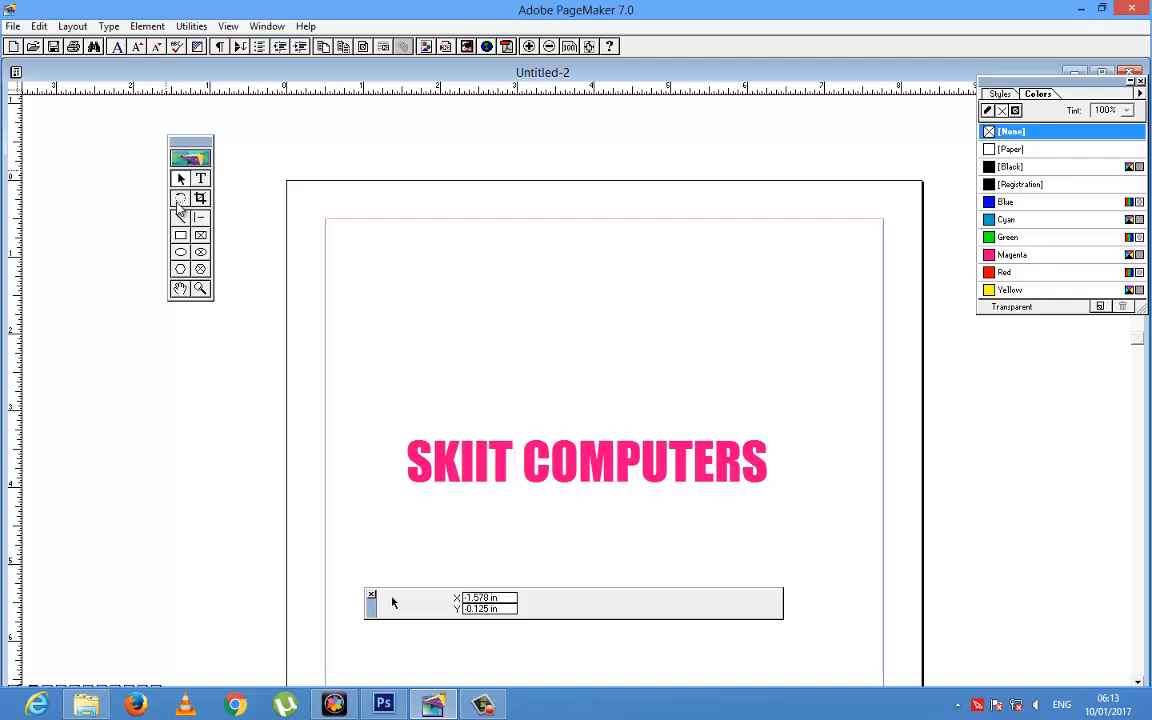
- Start placing a file and browse to the IMAGES2 folder inside wallpaper's on Local Disk (E:)
{"action": "left_click", "coordinate": [13, 26]}
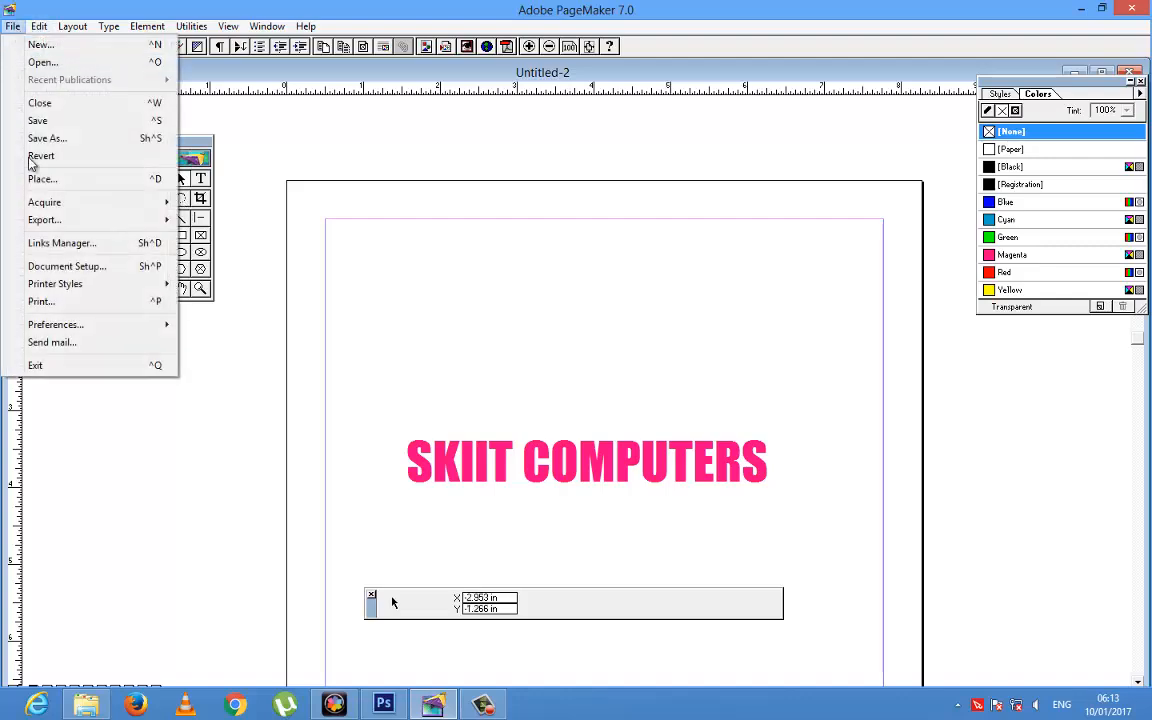
{"action": "left_click", "coordinate": [41, 181]}
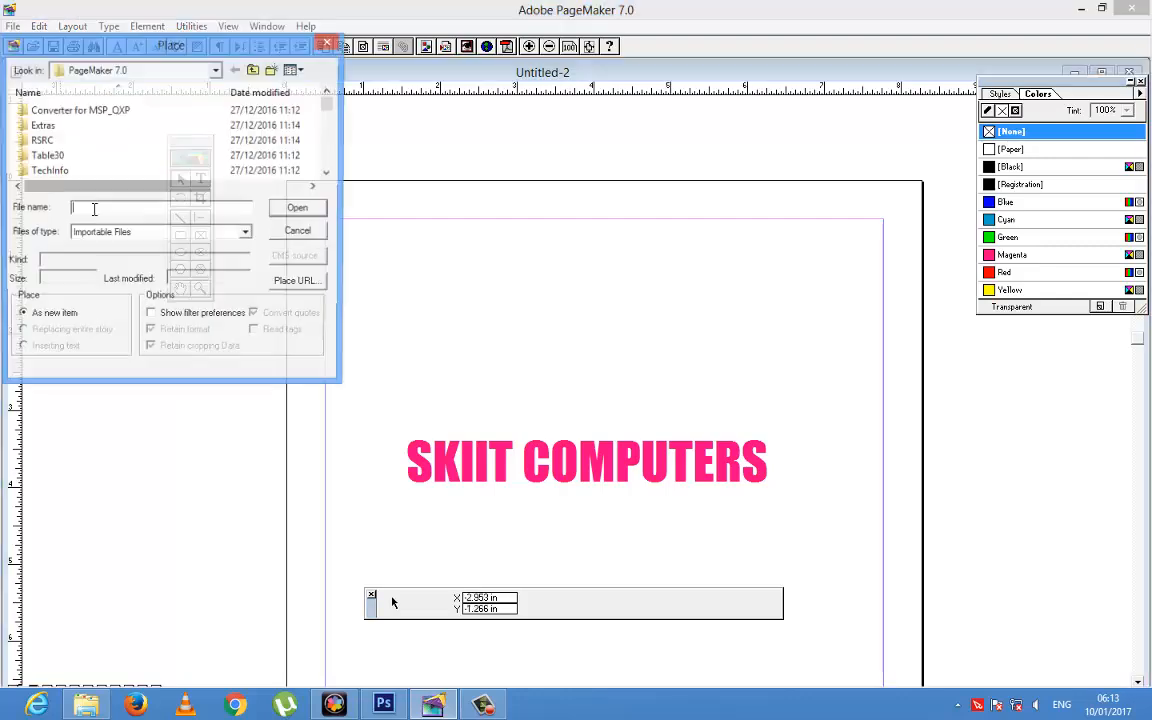
{"action": "left_click", "coordinate": [214, 72]}
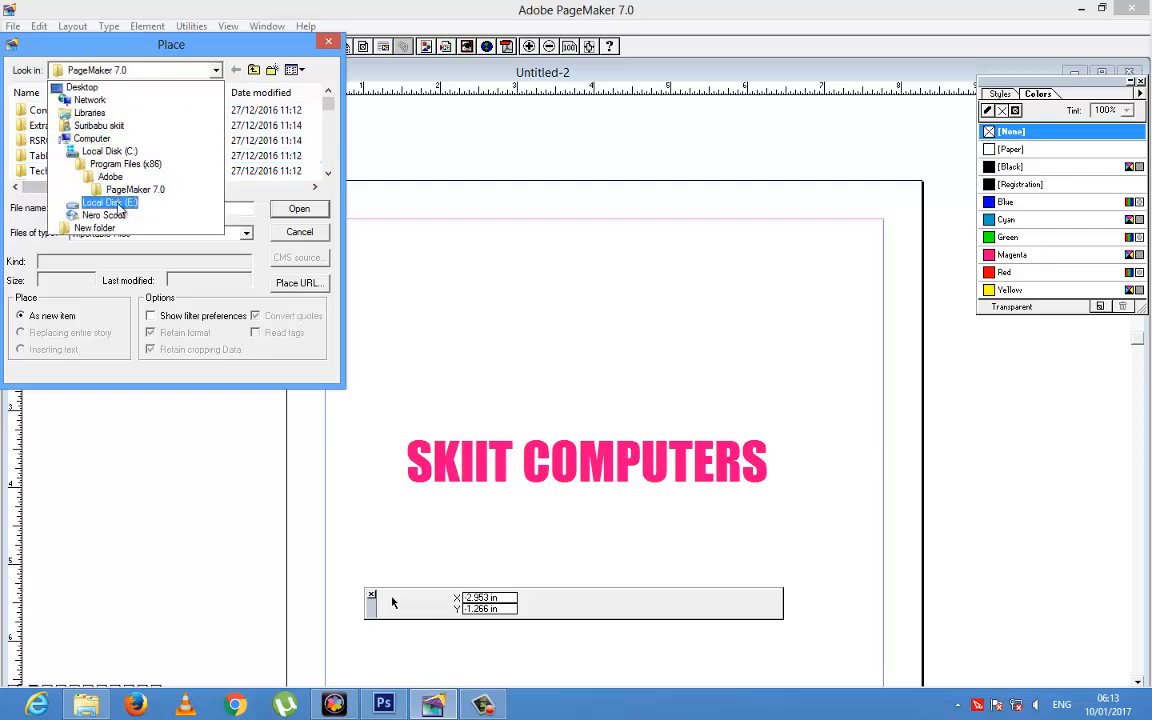
{"action": "left_click", "coordinate": [118, 205]}
{"action": "scroll", "coordinate": [75, 147], "scroll_direction": "down", "scroll_amount": 5}
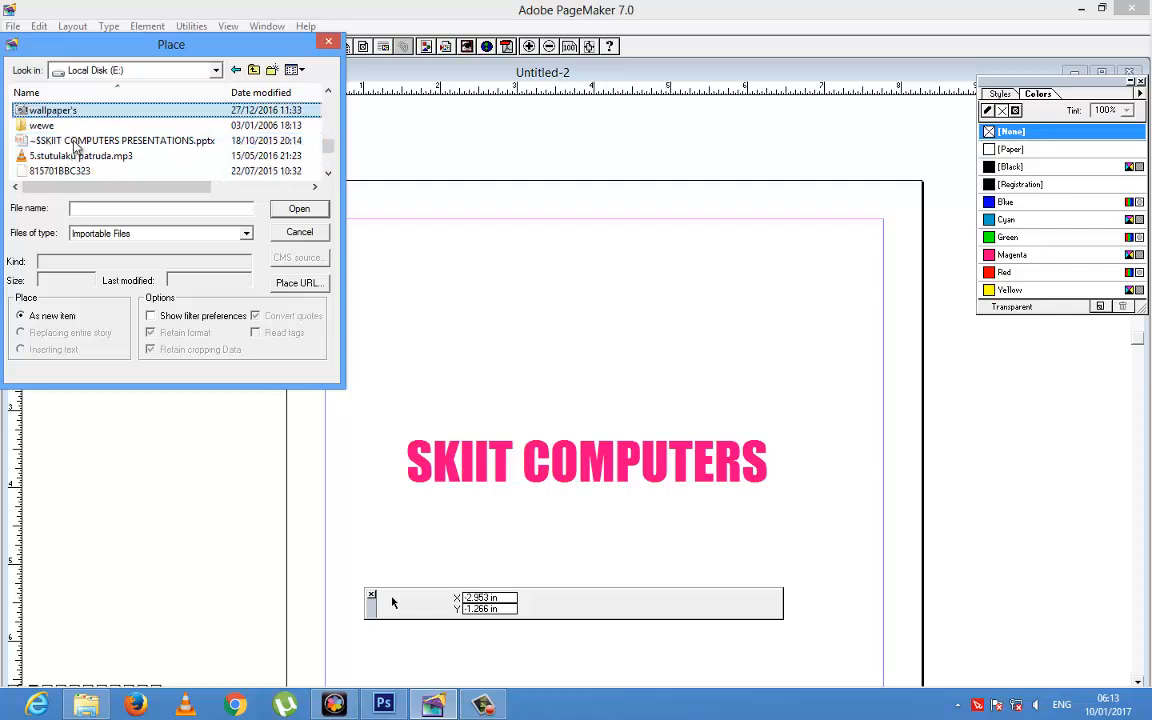
{"action": "double_click", "coordinate": [62, 111]}
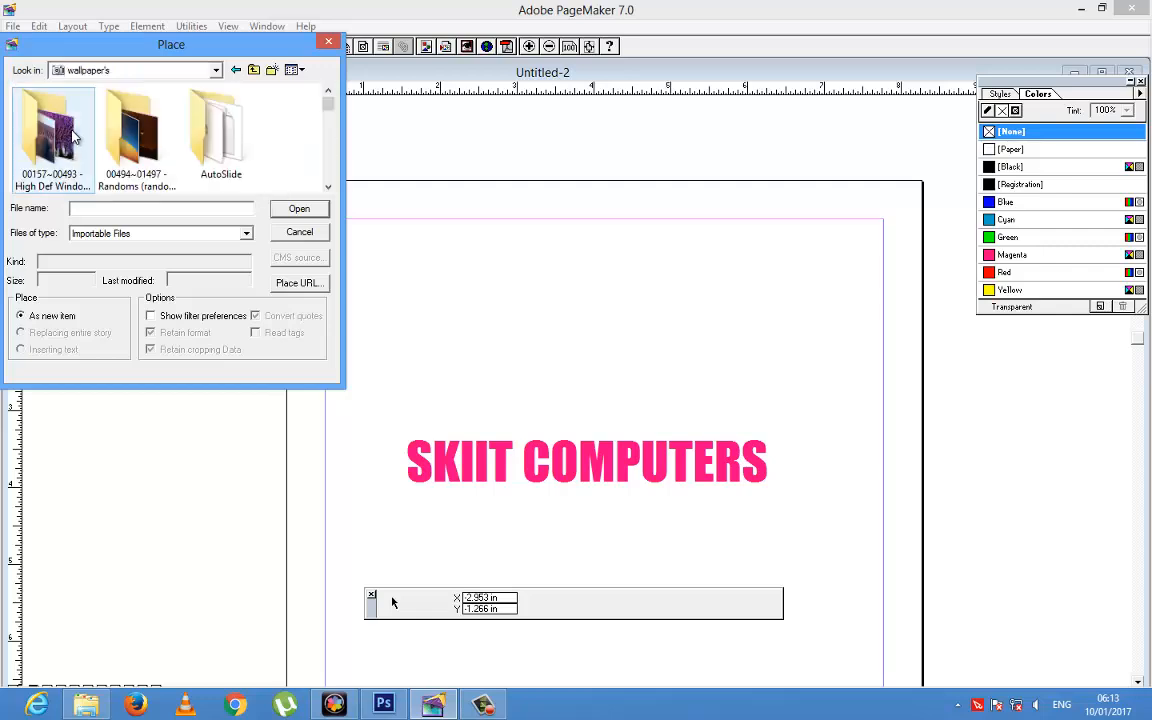
{"action": "left_click", "coordinate": [73, 137]}
{"action": "key", "text": "i"}
{"action": "double_click", "coordinate": [228, 150]}
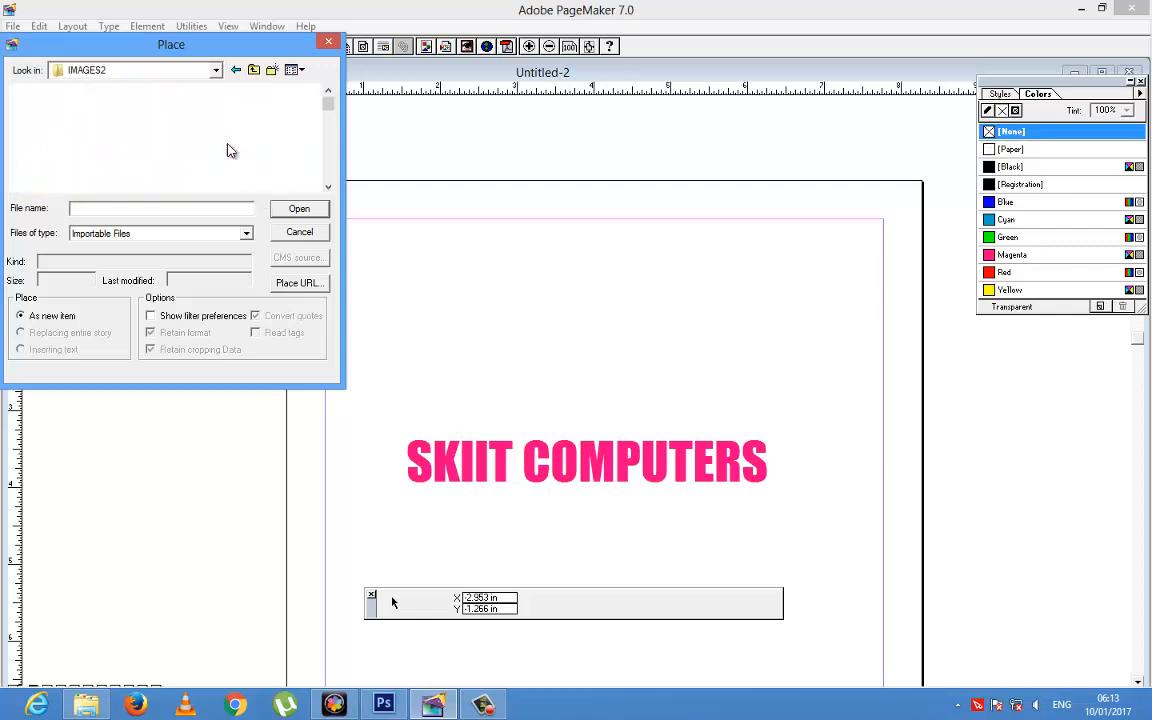
- Choose 0024-kajal2324.JPG from the IMAGES2 folder and load it for placing as an independent graphic
{"action": "left_click", "coordinate": [328, 187]}
{"action": "left_click", "coordinate": [328, 187]}
{"action": "left_click", "coordinate": [328, 187]}
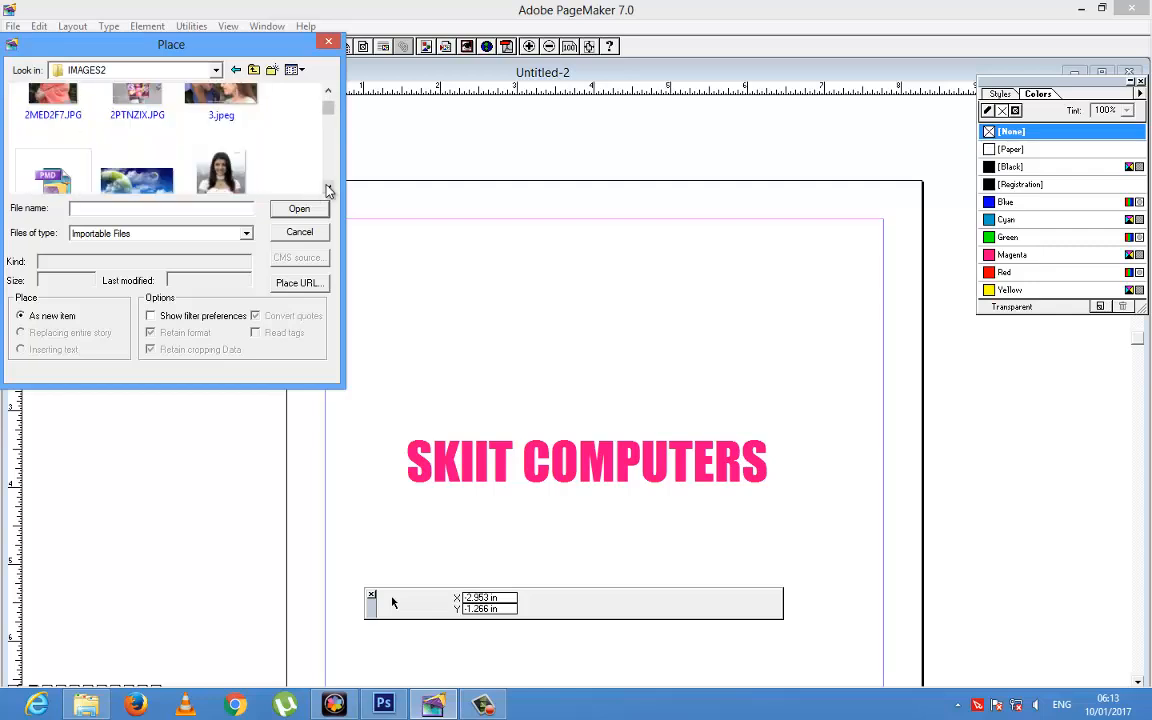
{"action": "left_click", "coordinate": [328, 189]}
{"action": "left_click", "coordinate": [328, 189]}
{"action": "left_click", "coordinate": [328, 189]}
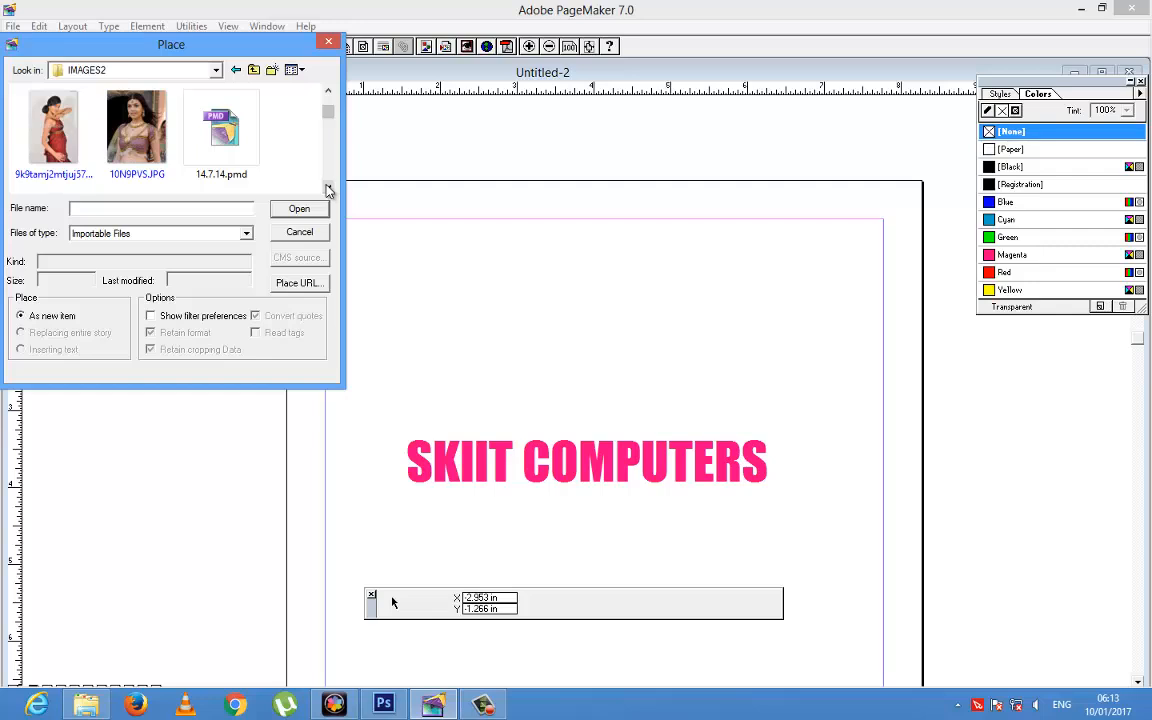
{"action": "left_click", "coordinate": [328, 189]}
{"action": "left_click", "coordinate": [328, 189]}
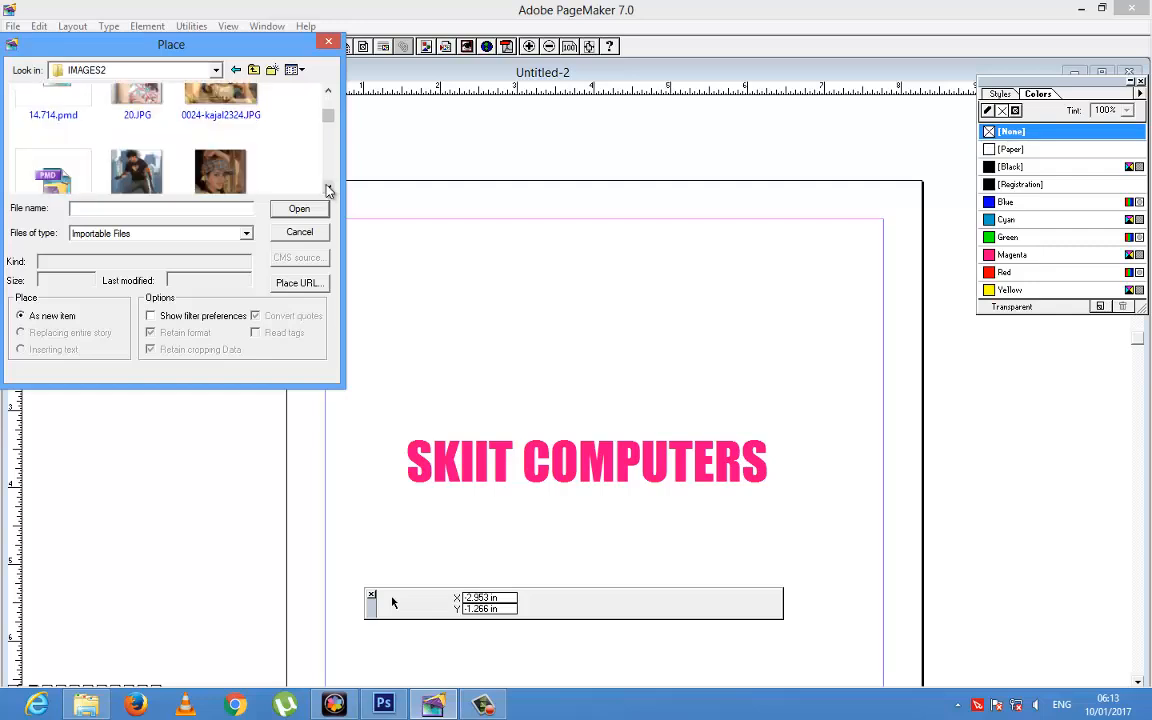
{"action": "left_click", "coordinate": [220, 98]}
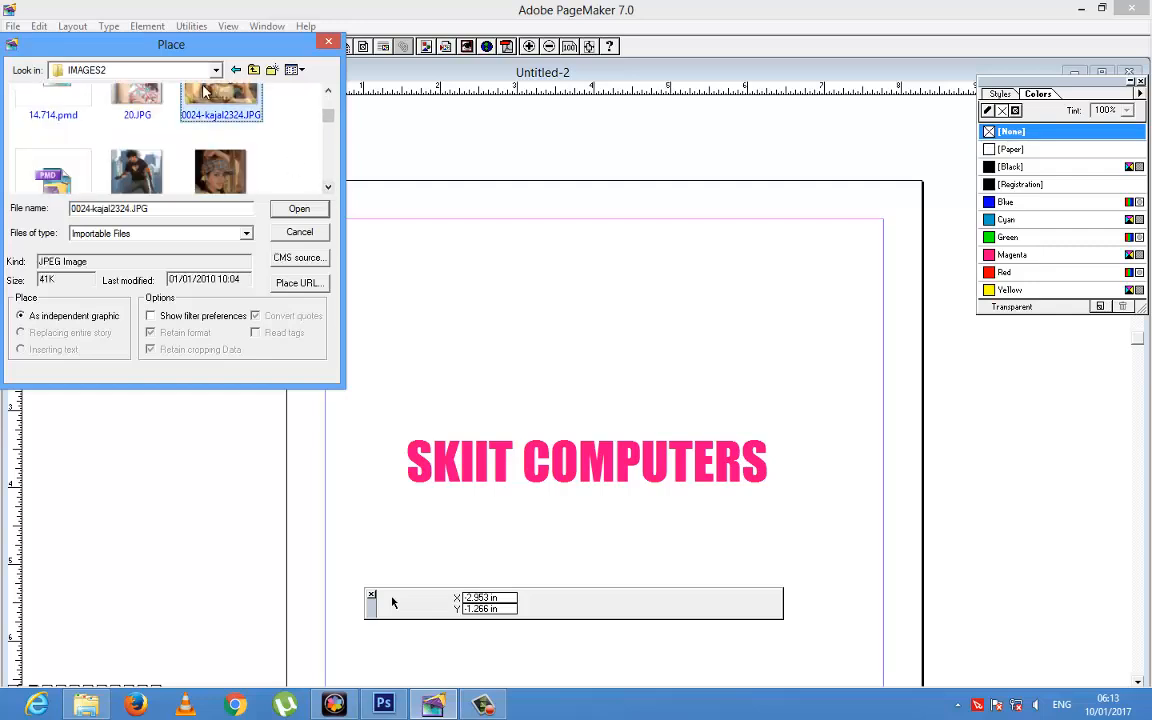
{"action": "left_click", "coordinate": [298, 209]}
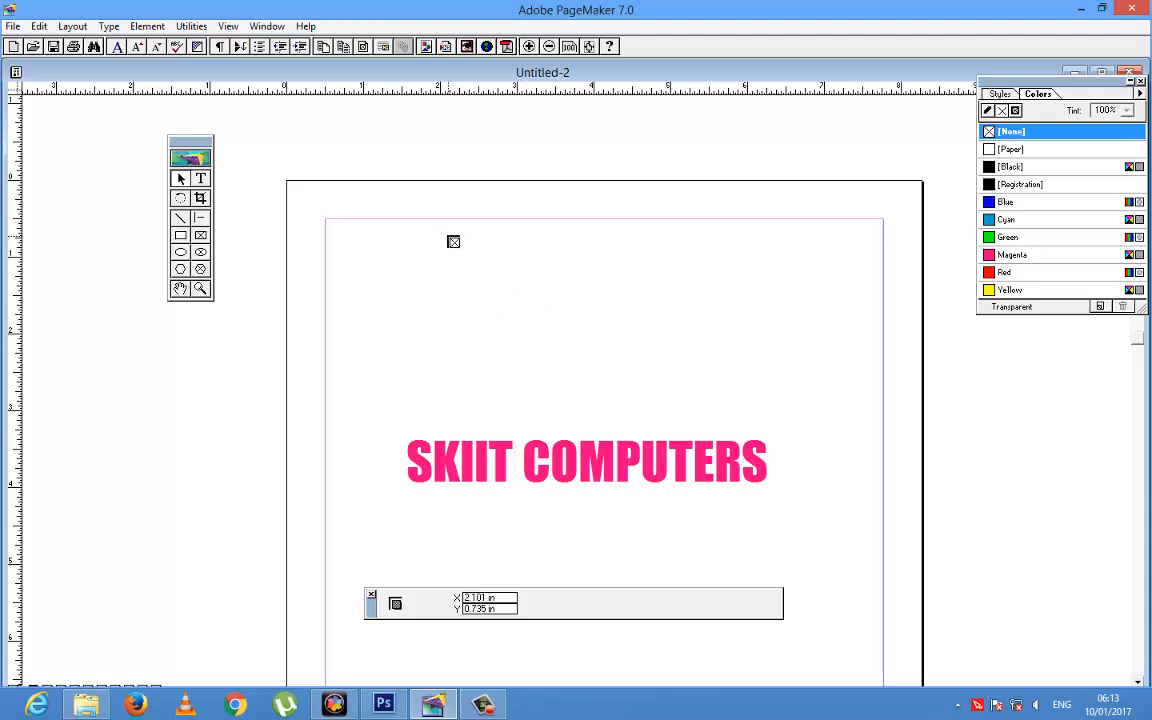
- Place the picture above the heading, scaled to about 2.953 × 1.96 in, and centre it over the text
{"action": "left_click", "coordinate": [492, 238]}
{"action": "left_click_drag", "start_coordinate": [492, 238], "coordinate": [685, 374]}
{"action": "left_click_drag", "start_coordinate": [534, 272], "coordinate": [549, 319]}
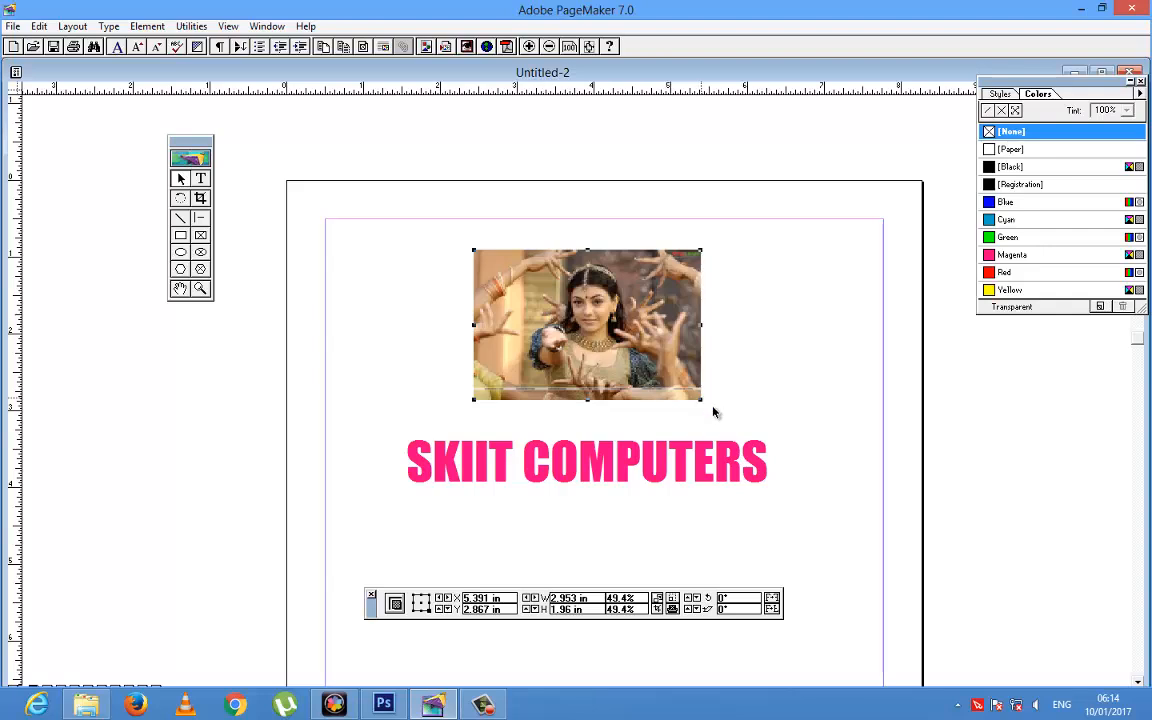
- Enlarge the picture to about 3.578 × 2.375 in and move it into the upper-right corner of the page margins
{"action": "left_click_drag", "start_coordinate": [714, 412], "coordinate": [749, 431]}
{"action": "left_click_drag", "start_coordinate": [600, 338], "coordinate": [660, 325]}
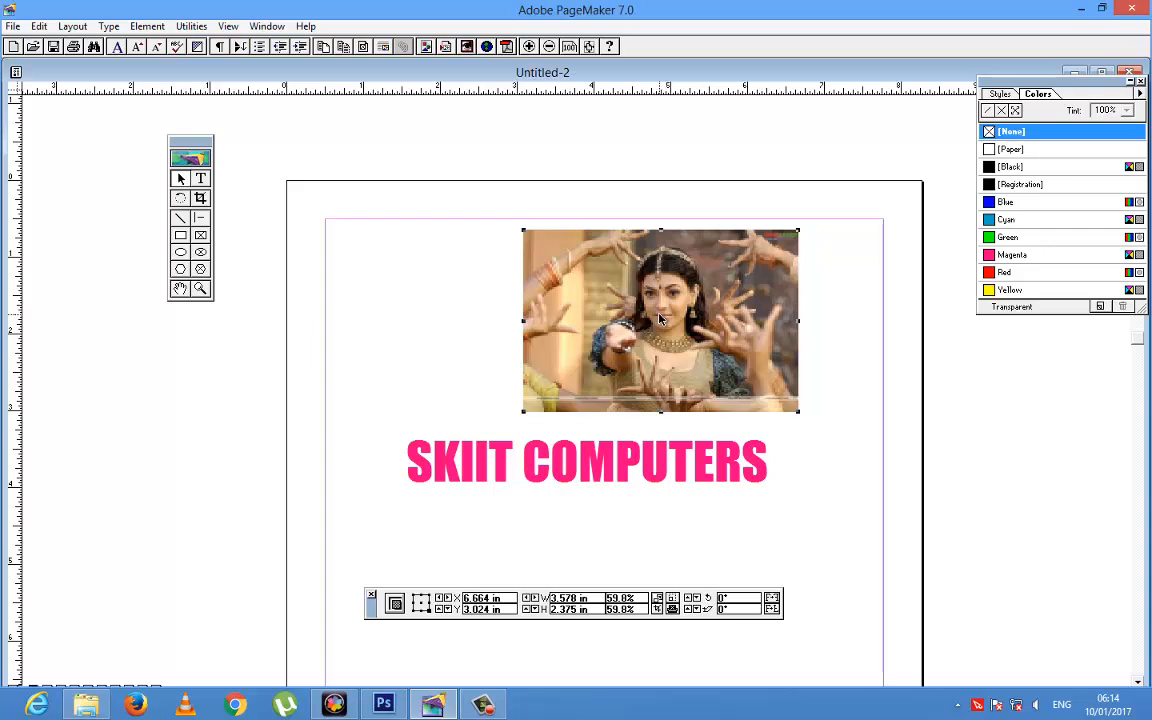
{"action": "left_click_drag", "start_coordinate": [663, 317], "coordinate": [700, 301]}
- Copy the picture and paste it back onto the page with Paste Special in Bitmap format
{"action": "left_click", "coordinate": [39, 26]}
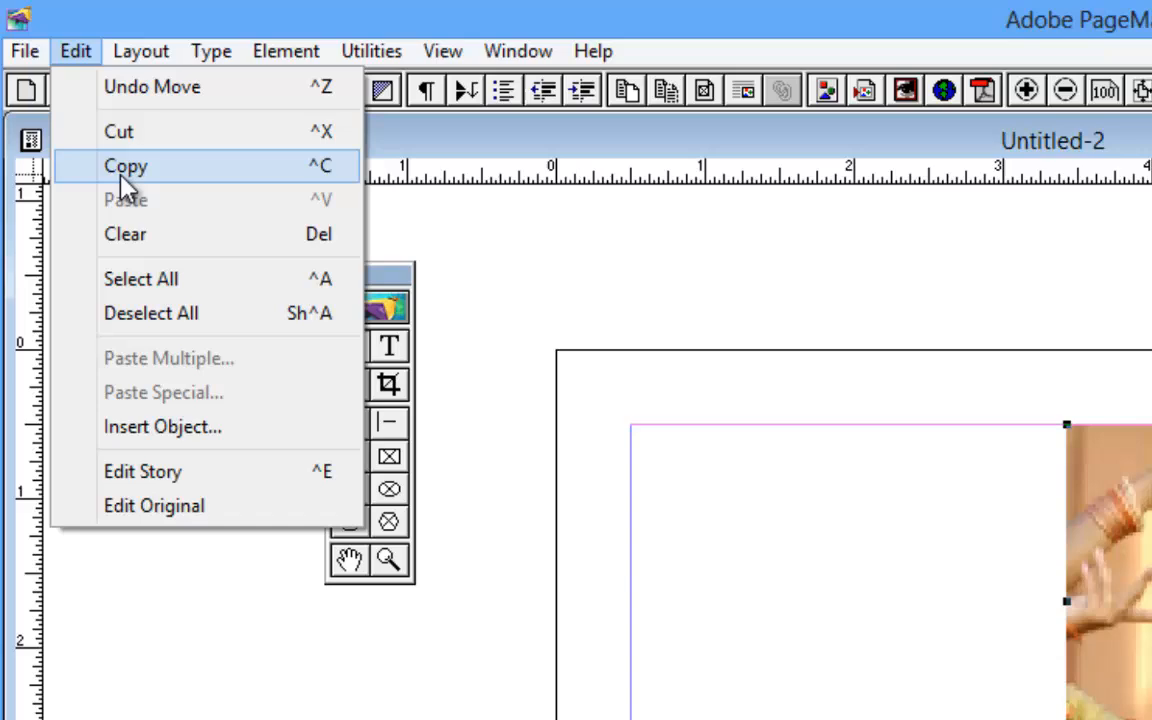
{"action": "left_click", "coordinate": [122, 170]}
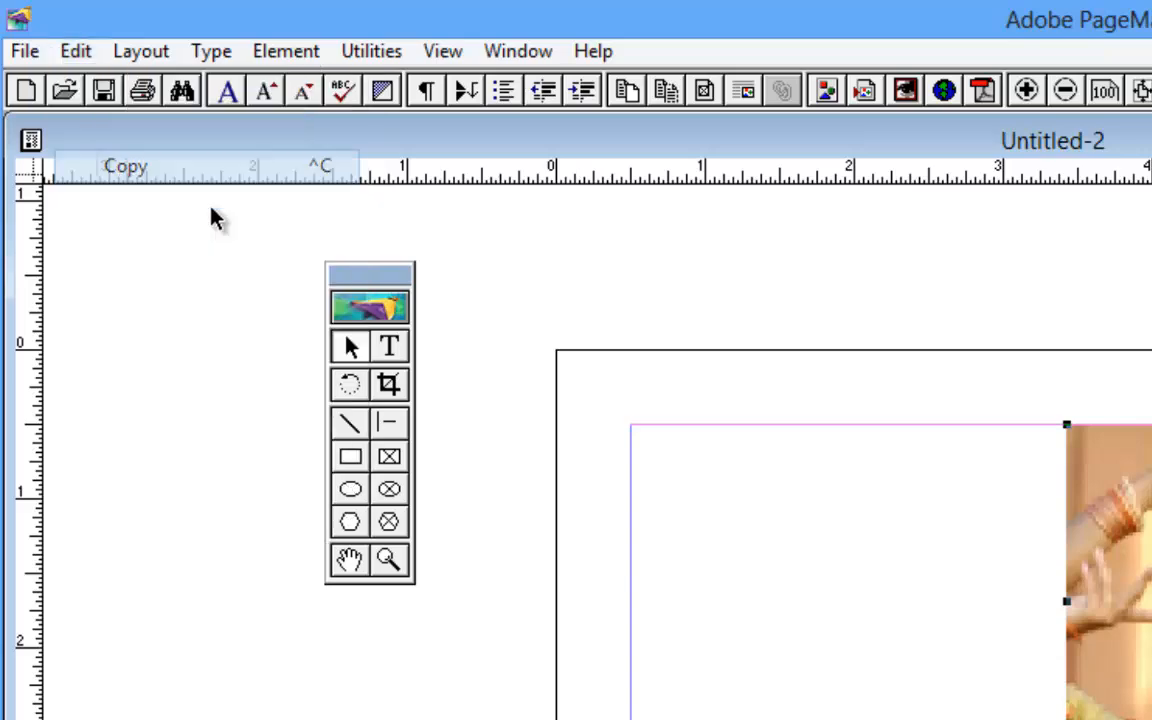
{"action": "left_click", "coordinate": [76, 51]}
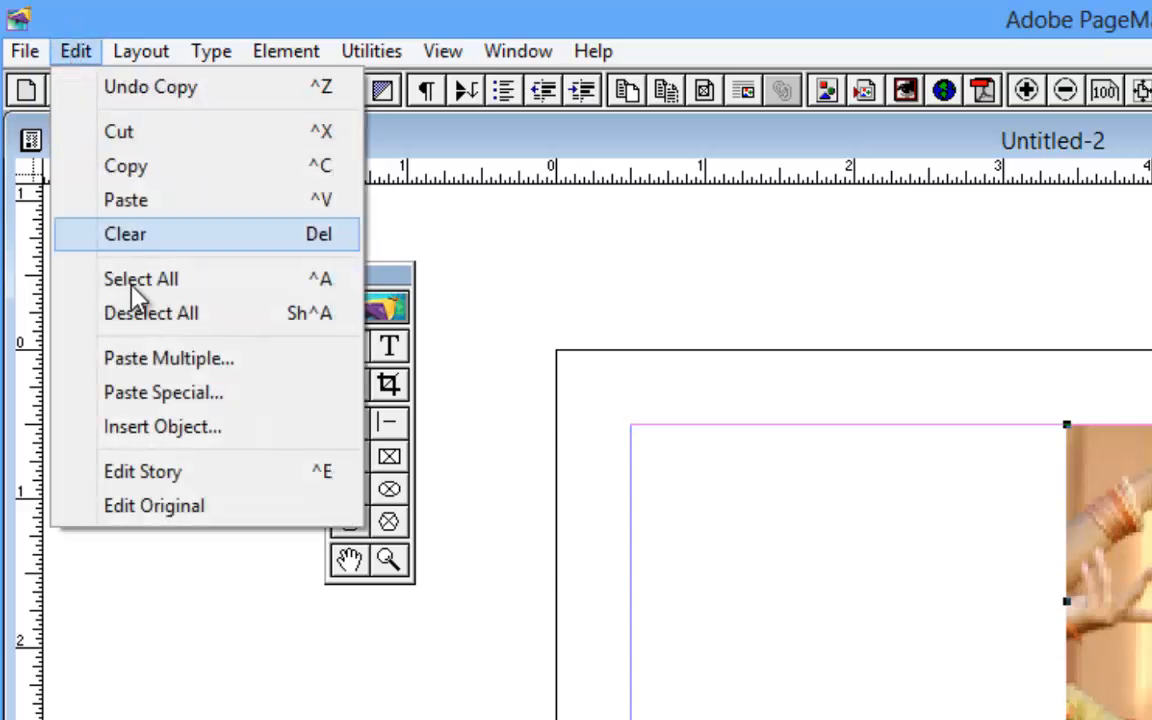
{"action": "left_click", "coordinate": [213, 398]}
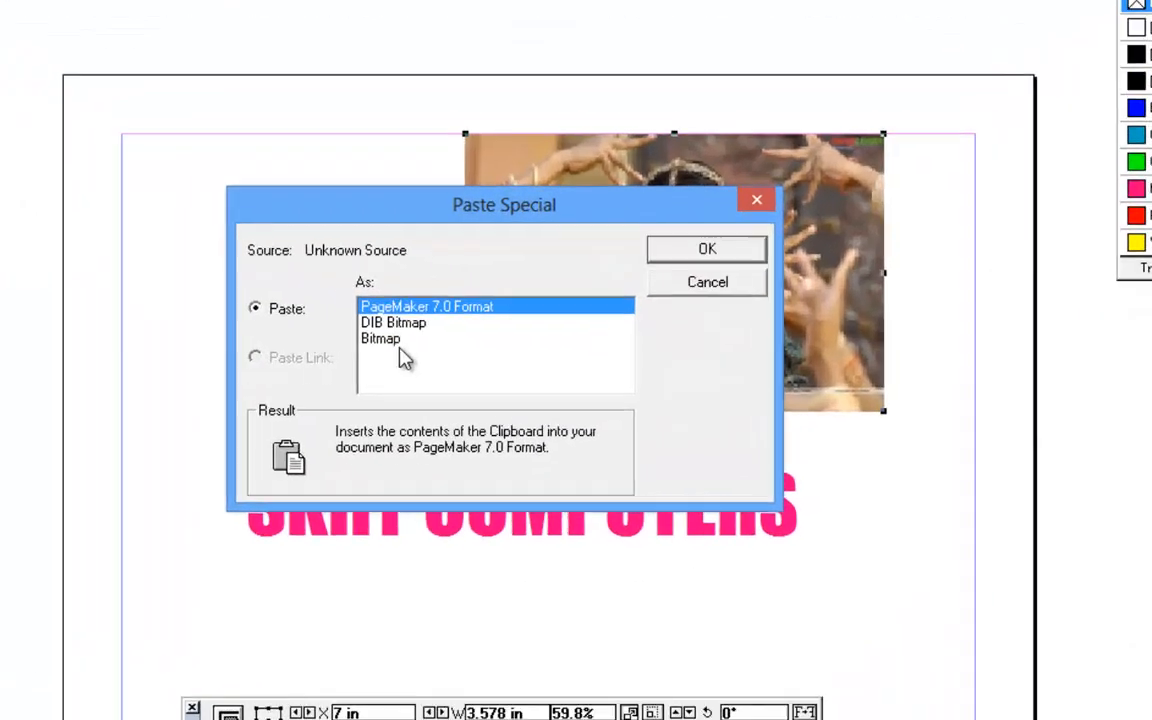
{"action": "left_click", "coordinate": [454, 330]}
{"action": "left_click", "coordinate": [444, 342]}
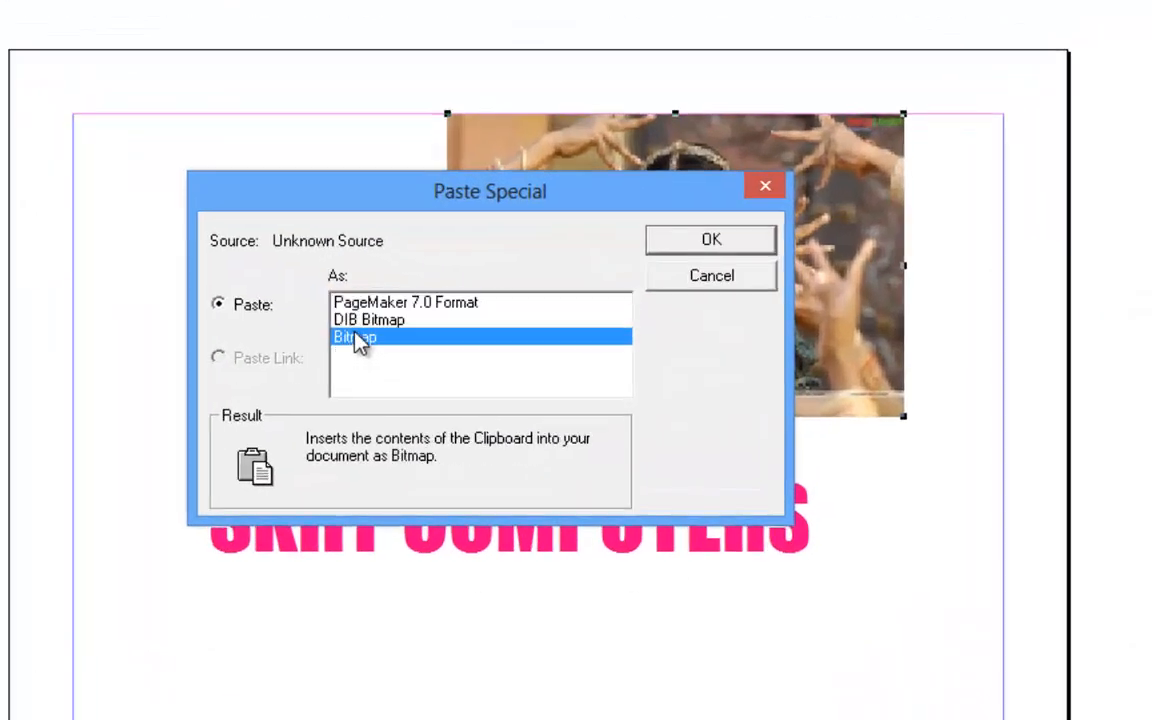
{"action": "left_click", "coordinate": [674, 238]}
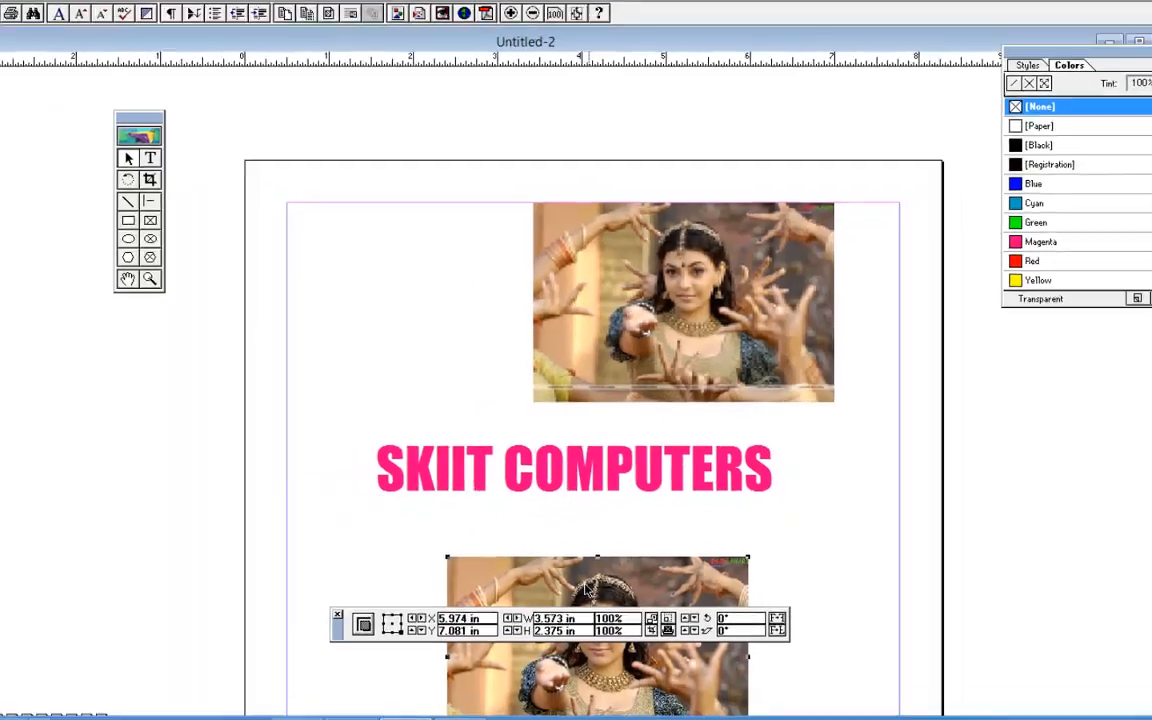
- Move the pasted bitmap copy above the heading, side by side with the original picture on its right
{"action": "left_click_drag", "start_coordinate": [546, 649], "coordinate": [286, 211]}
{"action": "left_click_drag", "start_coordinate": [435, 346], "coordinate": [422, 325]}
{"action": "left_click_drag", "start_coordinate": [636, 323], "coordinate": [667, 318]}
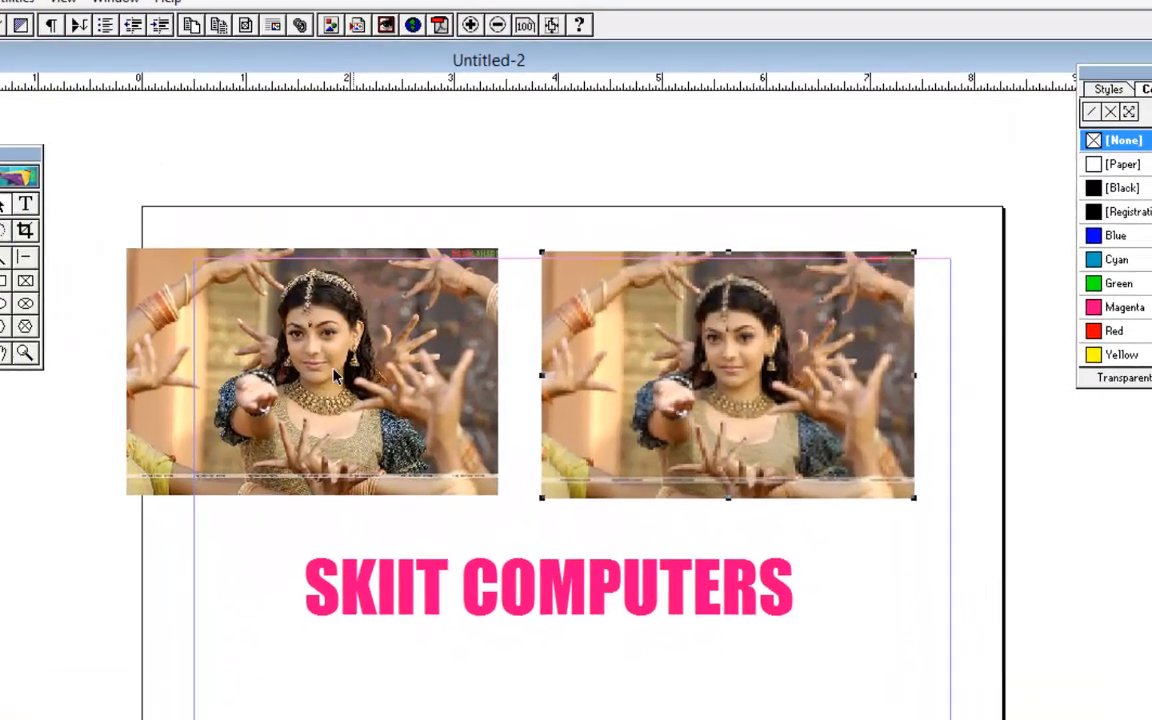
{"action": "left_click_drag", "start_coordinate": [387, 332], "coordinate": [404, 333]}
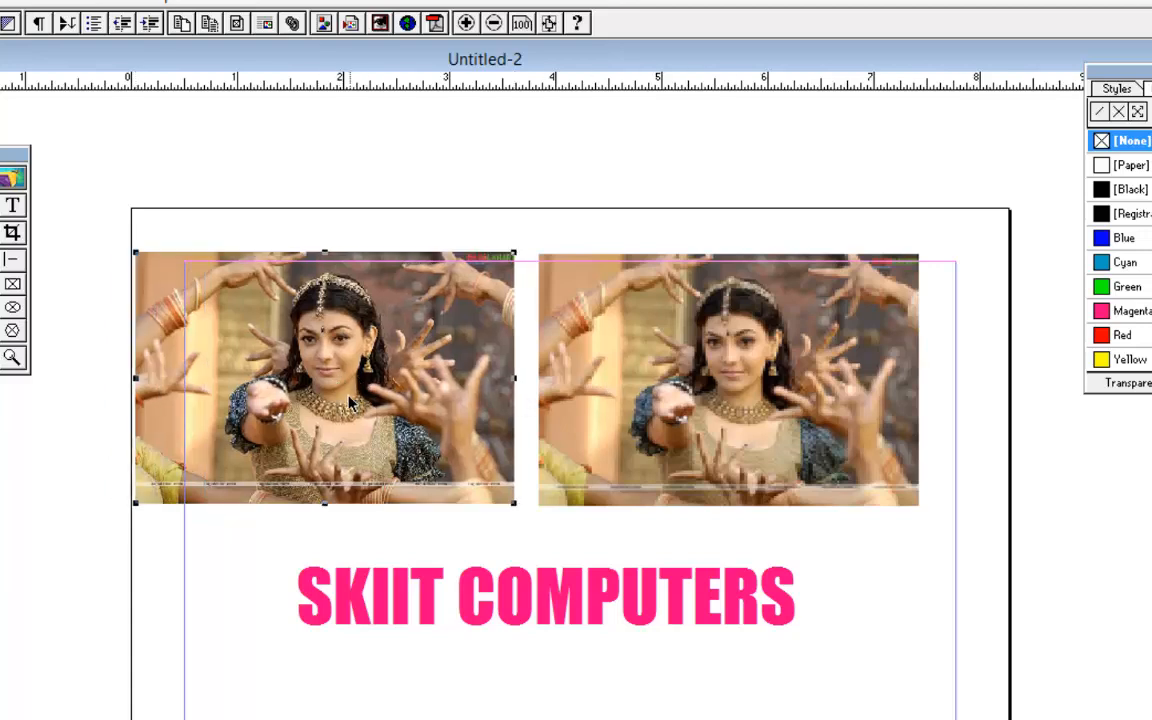
- Delete the original picture and shift the bitmap copy toward the middle of the page above the heading
{"action": "left_click", "coordinate": [630, 395]}
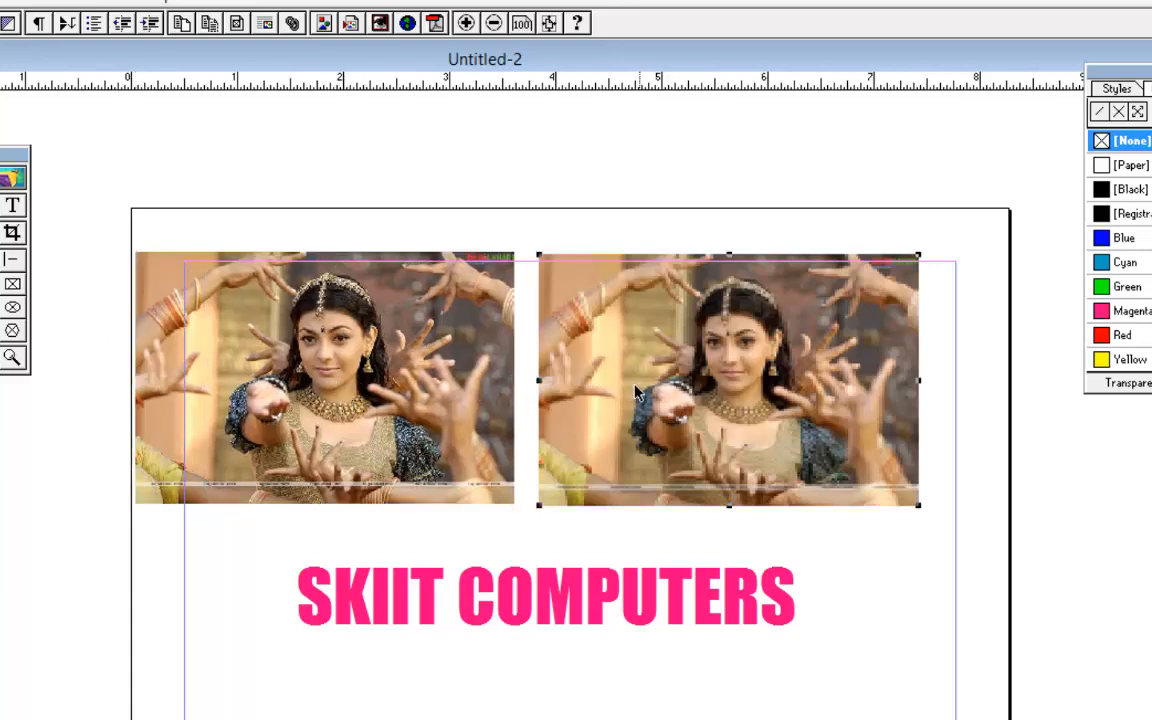
{"action": "key", "text": "Delete"}
{"action": "left_click_drag", "start_coordinate": [359, 371], "coordinate": [540, 390]}
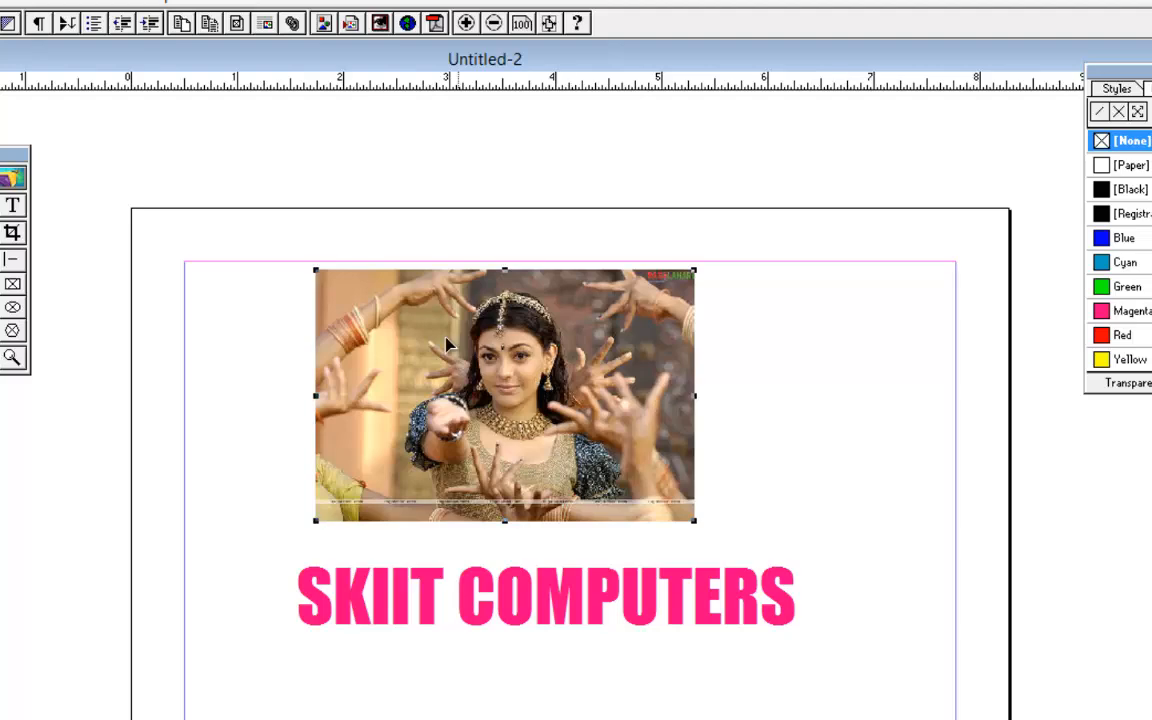
{"action": "left_click_drag", "start_coordinate": [404, 310], "coordinate": [368, 285]}
- Crop the bitmap picture on all sides with the cropping tool so only the central figure's head and upper body are kept
{"action": "left_click", "coordinate": [12, 234]}
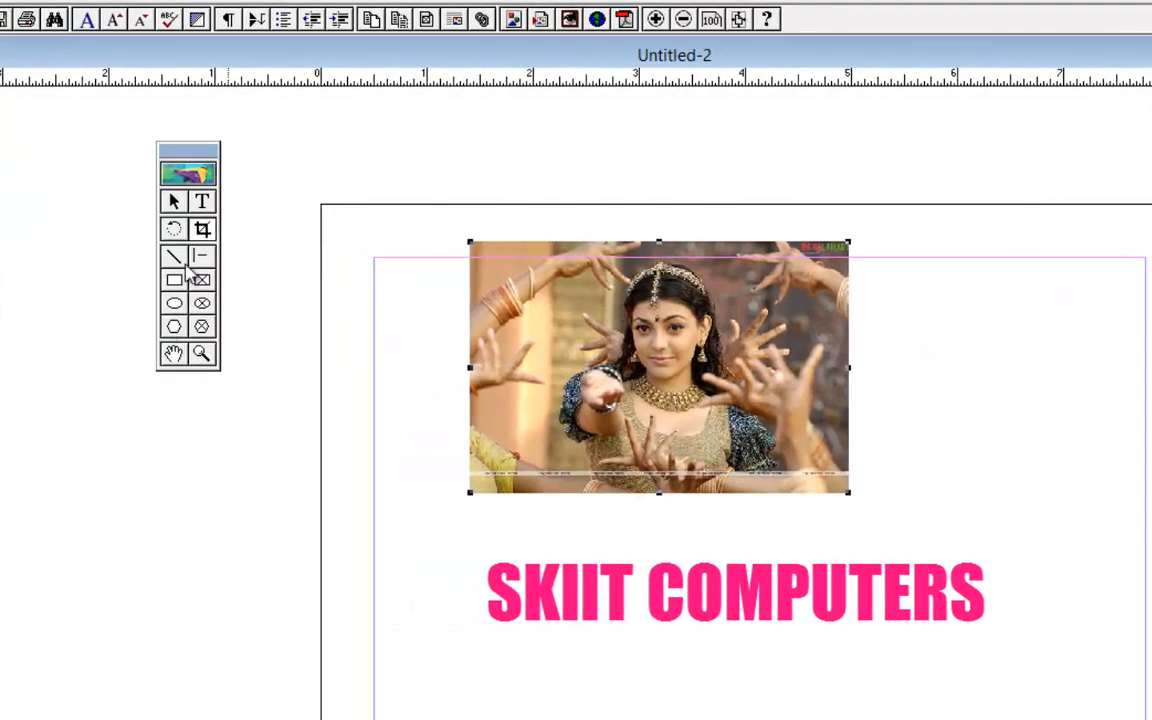
{"action": "left_click", "coordinate": [199, 229]}
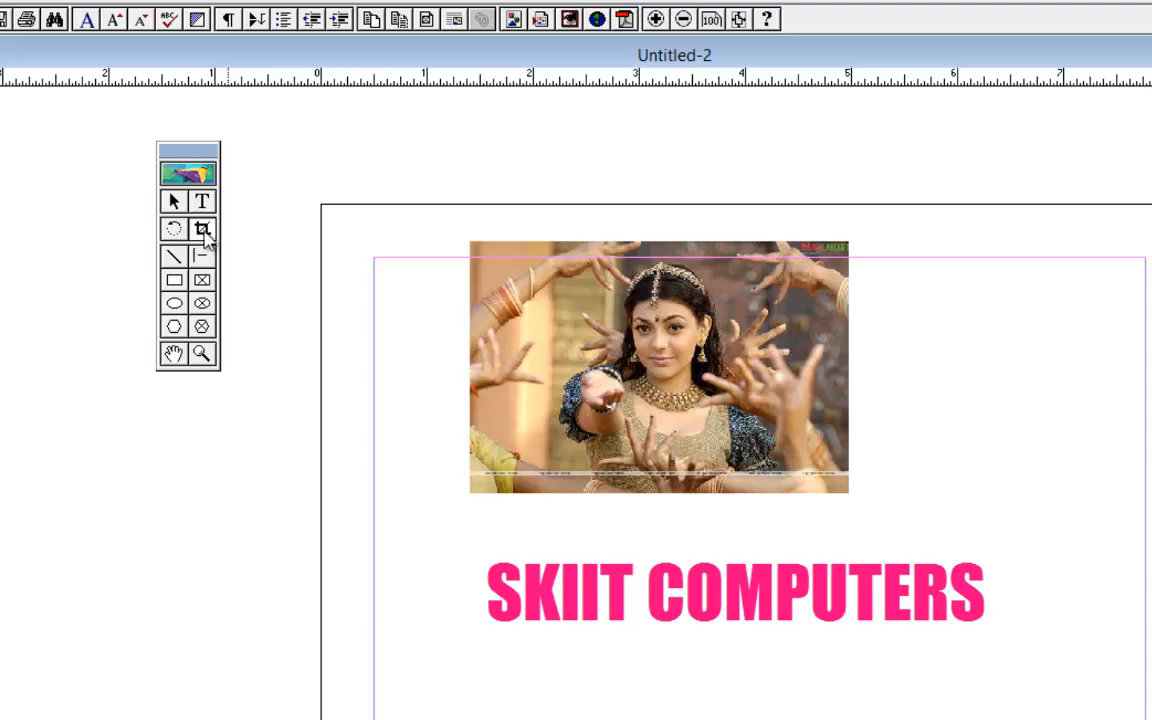
{"action": "left_click", "coordinate": [501, 274]}
{"action": "left_click_drag", "start_coordinate": [469, 241], "coordinate": [579, 257]}
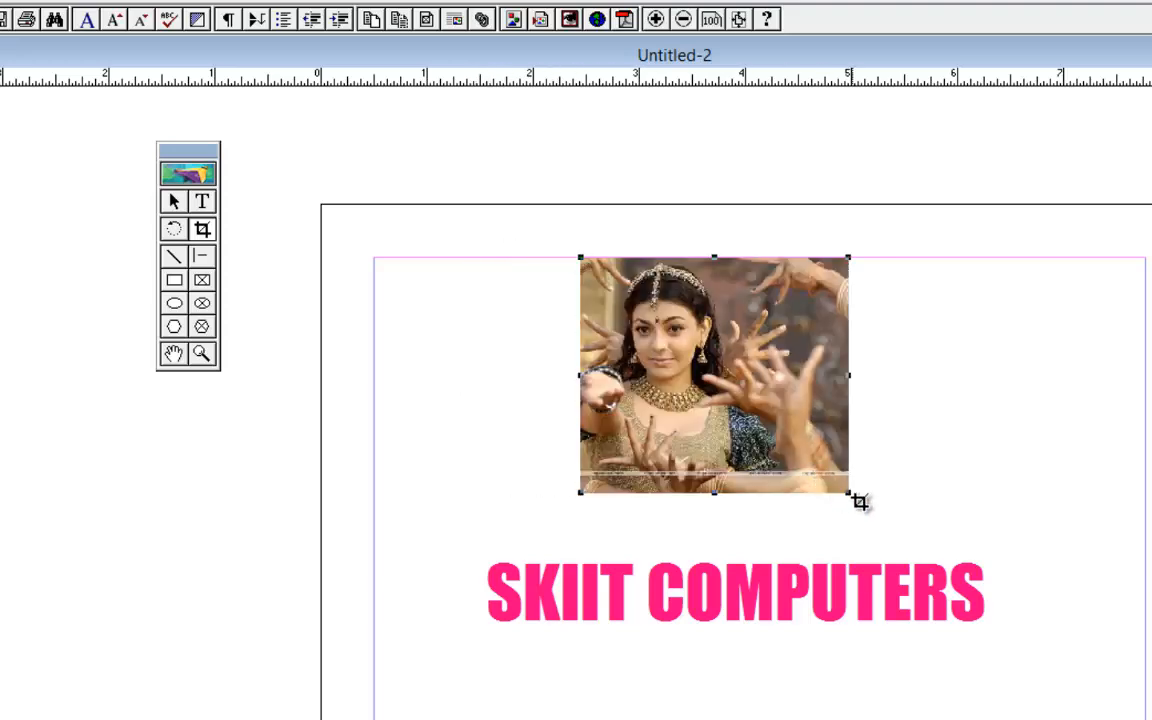
{"action": "left_click_drag", "start_coordinate": [852, 494], "coordinate": [738, 455]}
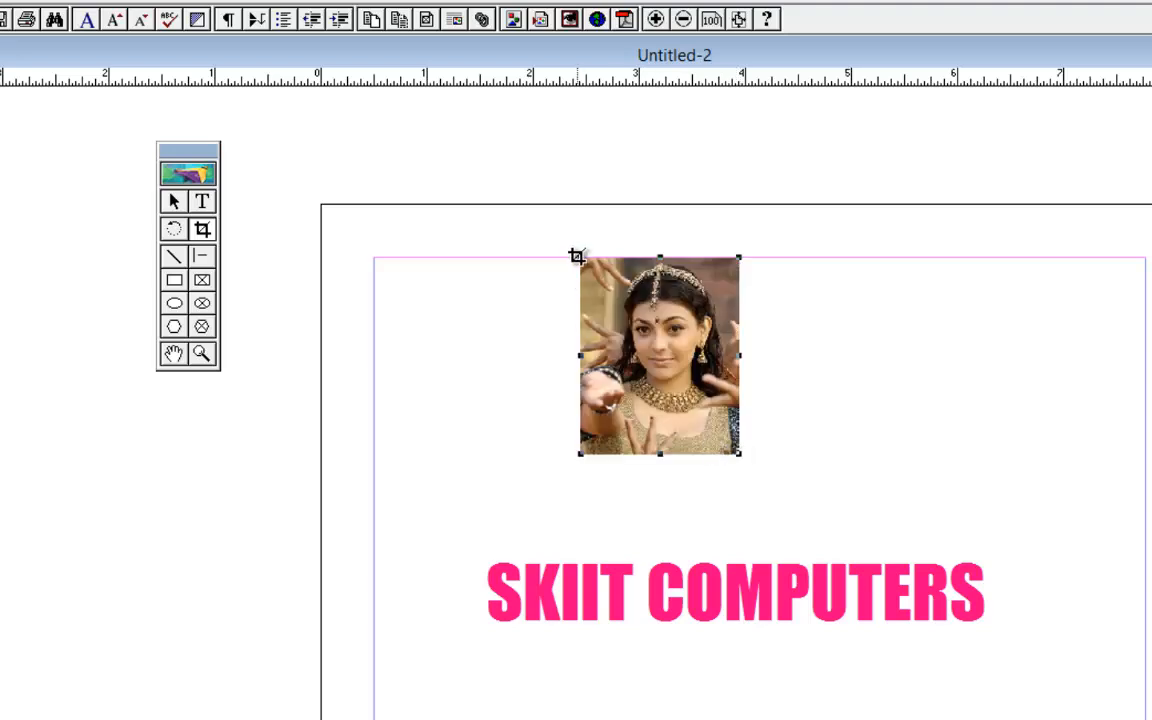
{"action": "left_click_drag", "start_coordinate": [577, 256], "coordinate": [593, 257]}
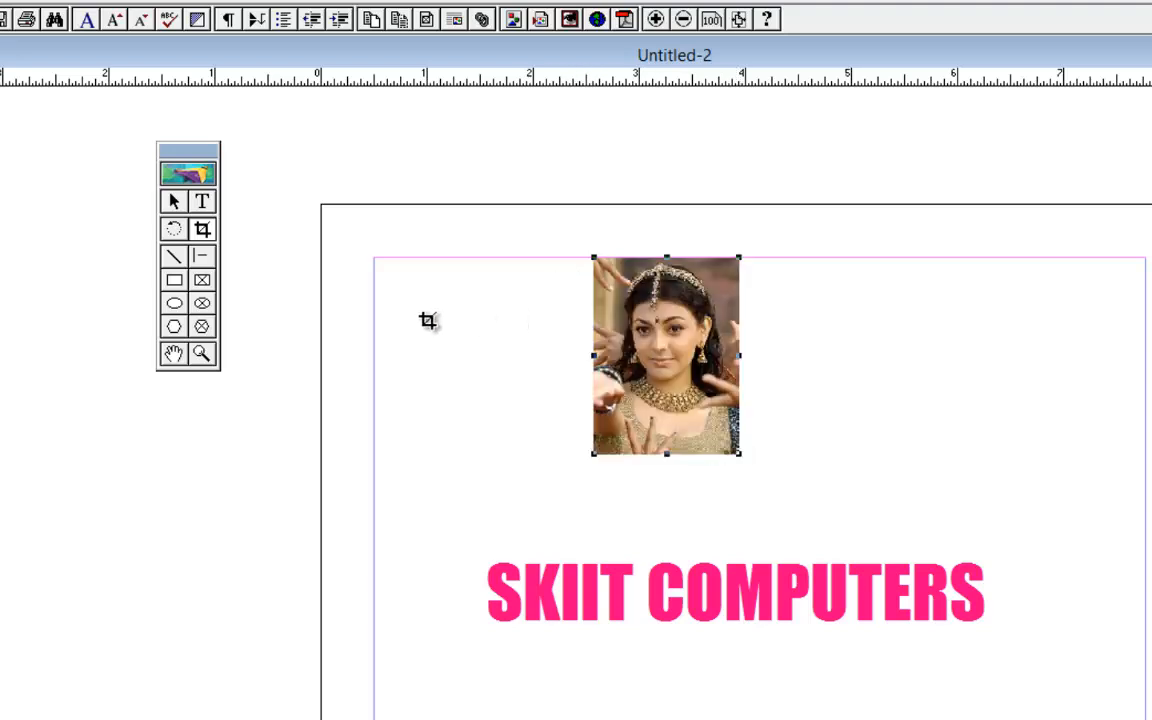
- Move the cropped picture over to the right page margin, beside the end of the heading
{"action": "left_click", "coordinate": [172, 203]}
{"action": "left_click_drag", "start_coordinate": [732, 369], "coordinate": [1050, 403]}
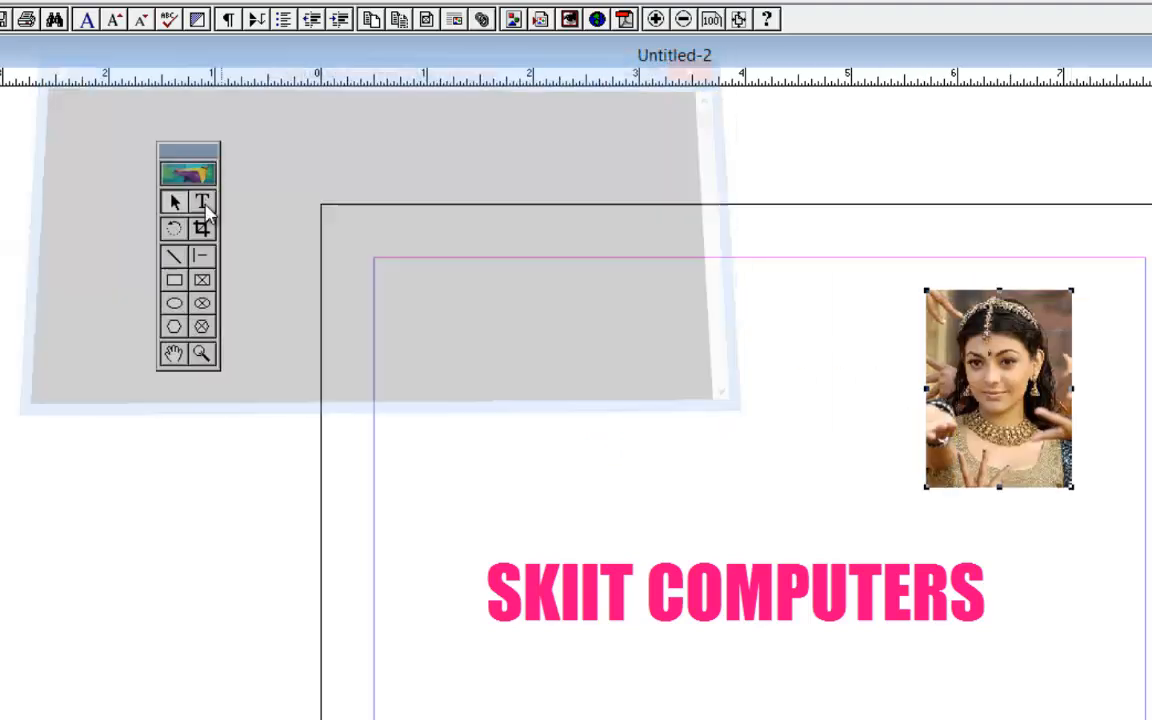
{"action": "left_click", "coordinate": [205, 229]}
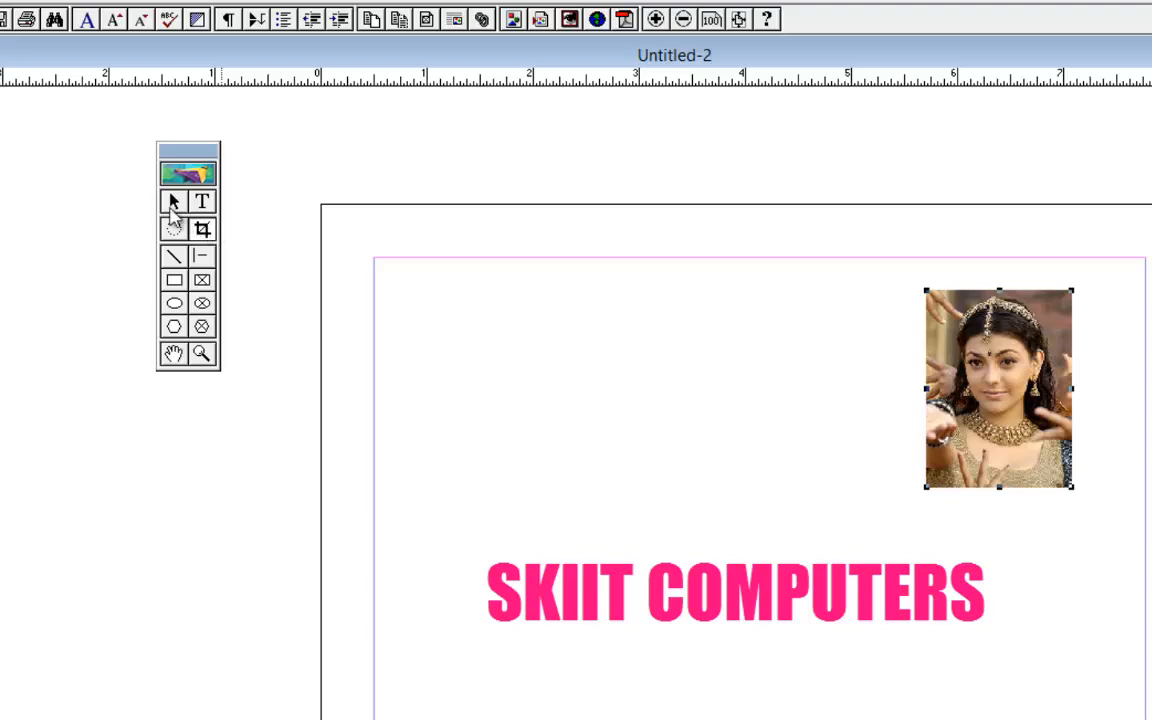
{"action": "left_click", "coordinate": [171, 206]}
{"action": "left_click_drag", "start_coordinate": [966, 411], "coordinate": [1028, 493]}
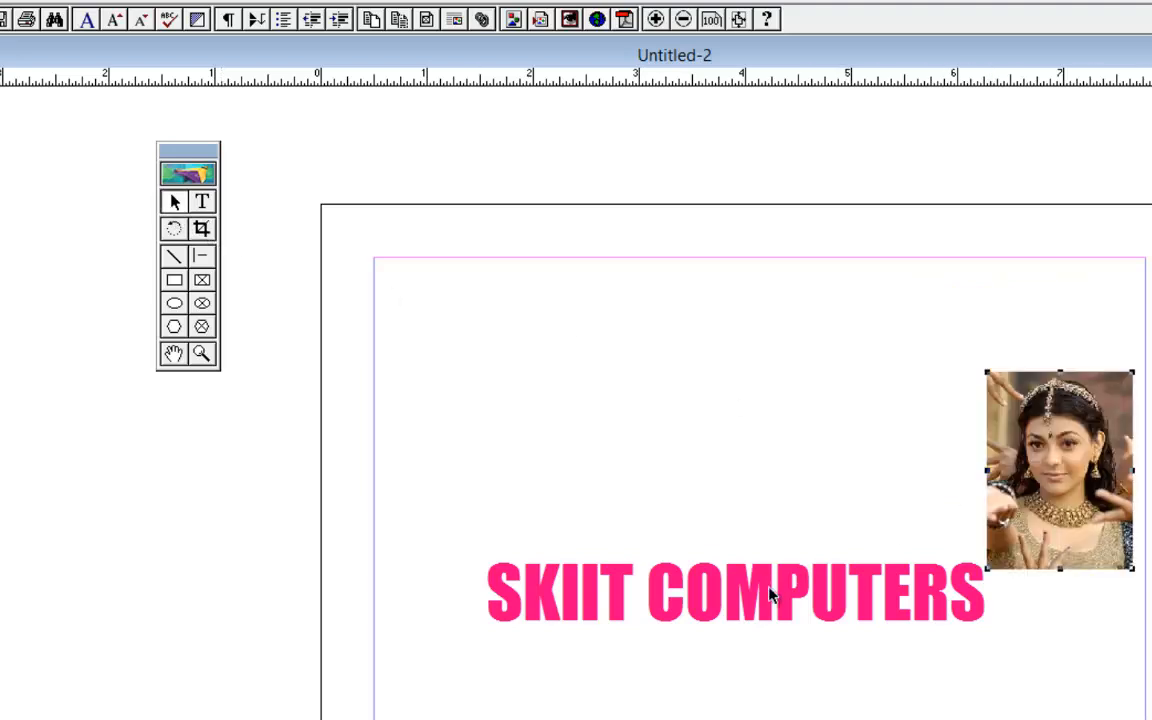
- Move the SKIIT COMPUTERS heading up to the top margin, centred, and lower the picture along the right margin
{"action": "left_click_drag", "start_coordinate": [745, 566], "coordinate": [702, 298]}
{"action": "left_click_drag", "start_coordinate": [1039, 492], "coordinate": [1022, 558]}
{"action": "left_click_drag", "start_coordinate": [681, 303], "coordinate": [757, 303]}
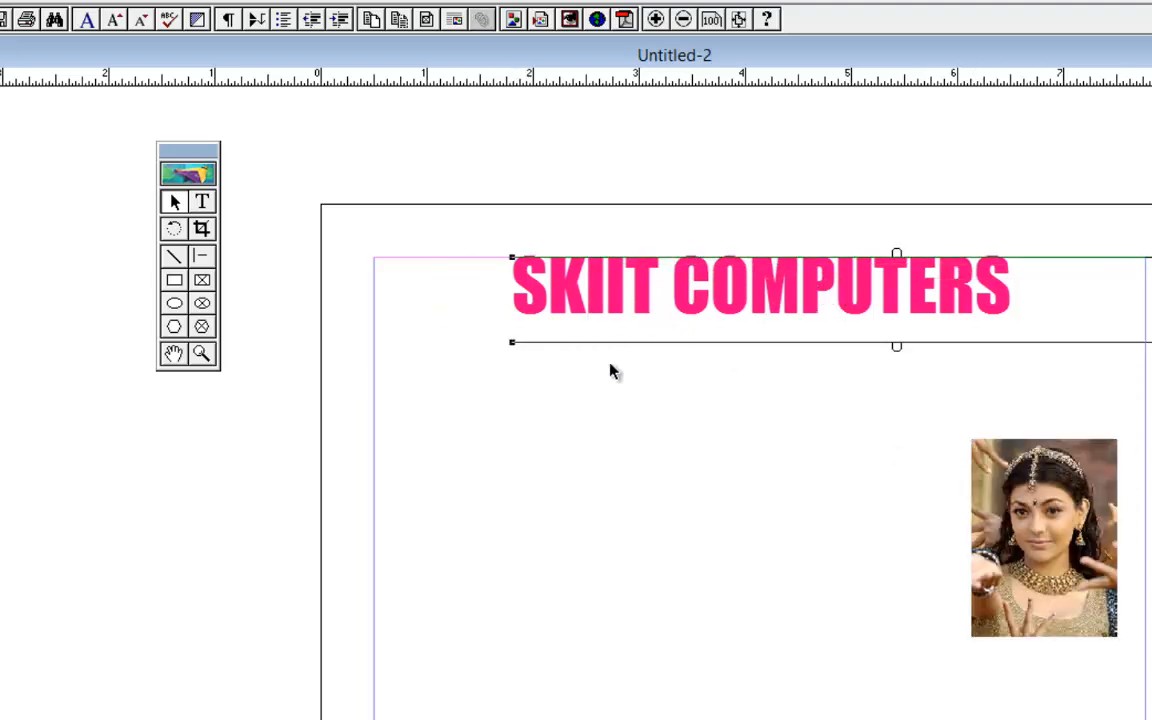
- Draw two horizontal lines below the heading and a triangle of three lines mid-page with the Line tool
{"action": "left_click", "coordinate": [174, 260]}
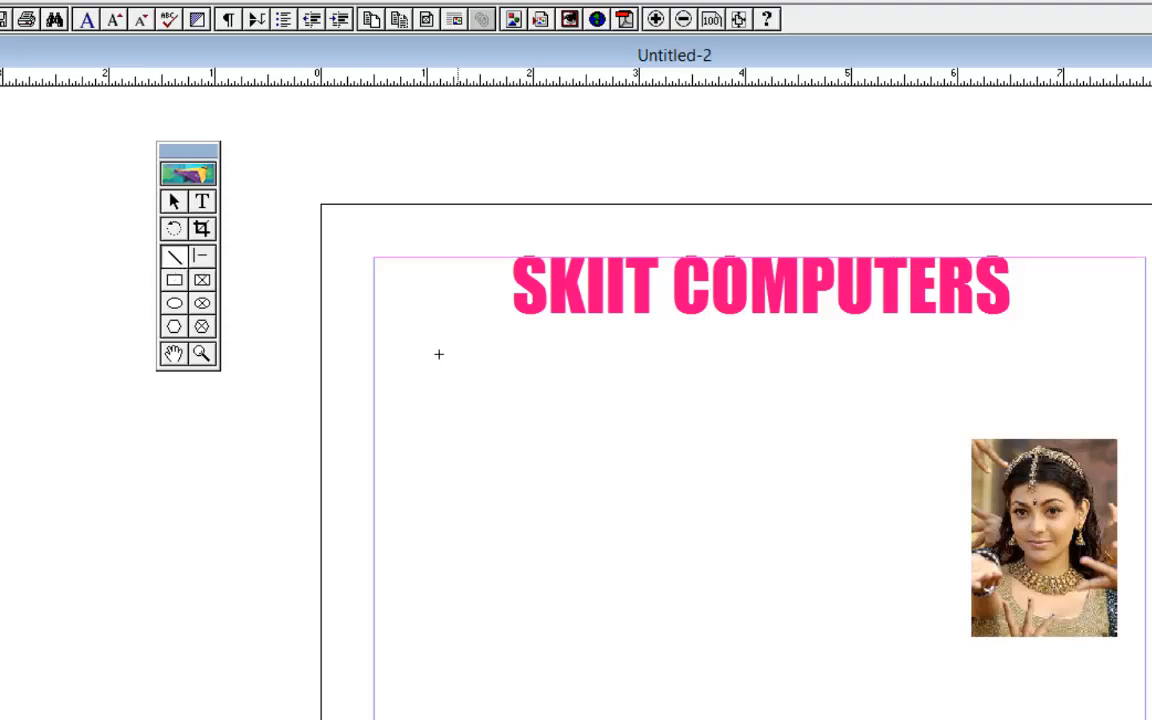
{"action": "left_click_drag", "start_coordinate": [372, 330], "coordinate": [1129, 331]}
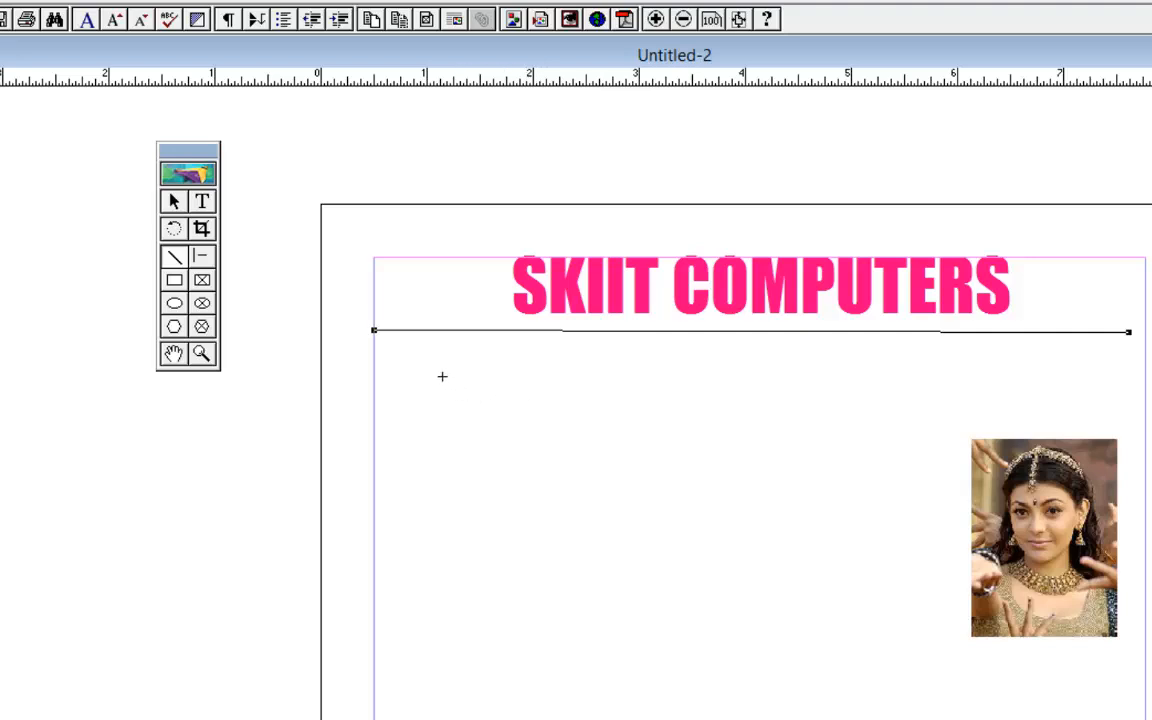
{"action": "left_click_drag", "start_coordinate": [462, 340], "coordinate": [1061, 344]}
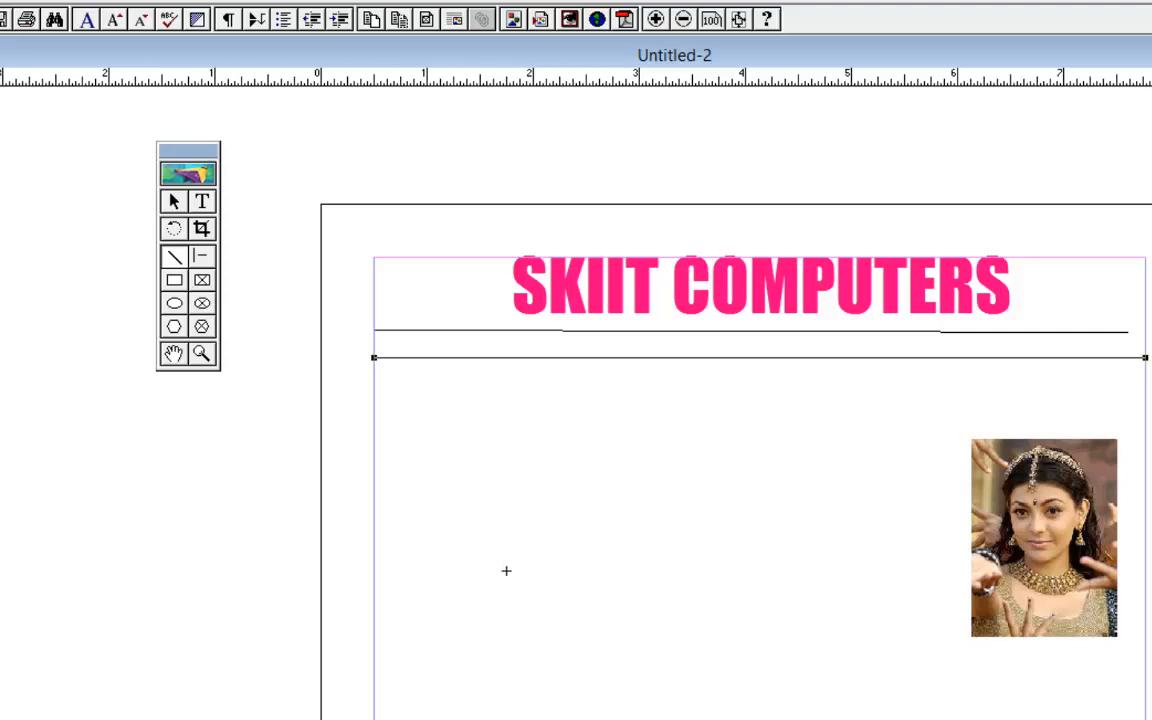
{"action": "mouse_move", "coordinate": [528, 571]}
{"action": "left_mouse_down"}
{"action": "mouse_move", "coordinate": [598, 457]}
{"action": "mouse_move", "coordinate": [710, 563]}
{"action": "mouse_move", "coordinate": [751, 532]}
{"action": "mouse_move", "coordinate": [695, 577]}
{"action": "mouse_move", "coordinate": [689, 566]}
{"action": "mouse_move", "coordinate": [526, 571]}
{"action": "left_mouse_up"}
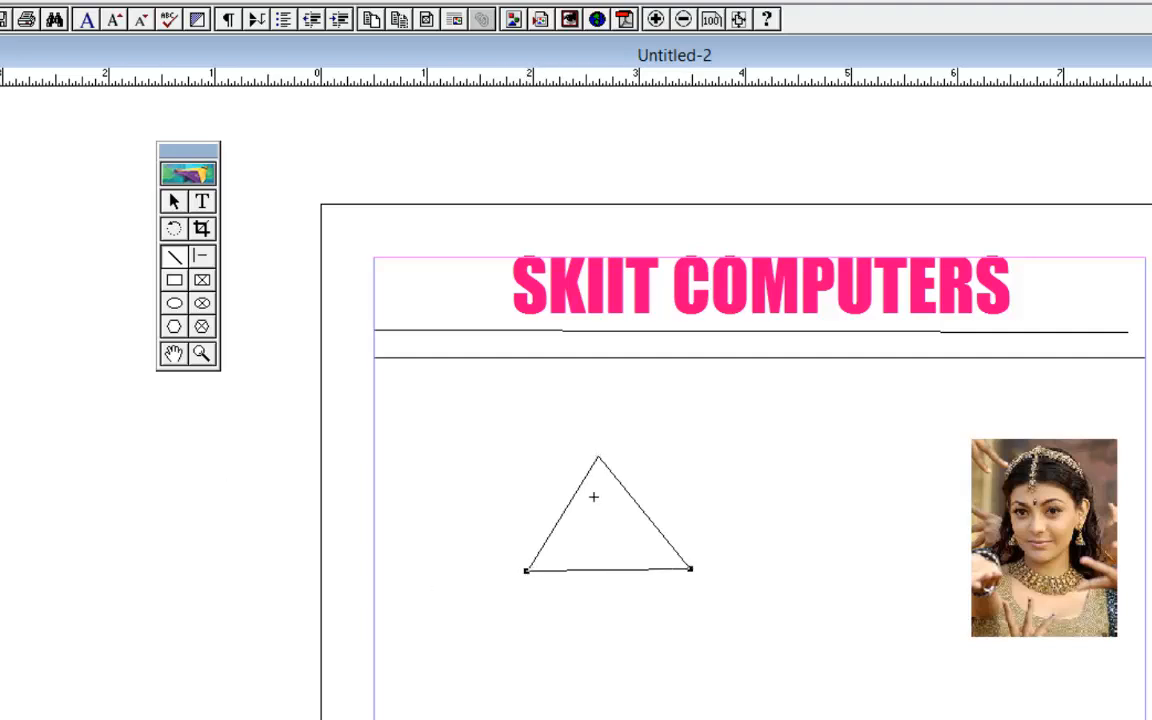
- Delete the triangle's three lines and both horizontal lines below the heading
{"action": "left_click", "coordinate": [173, 201]}
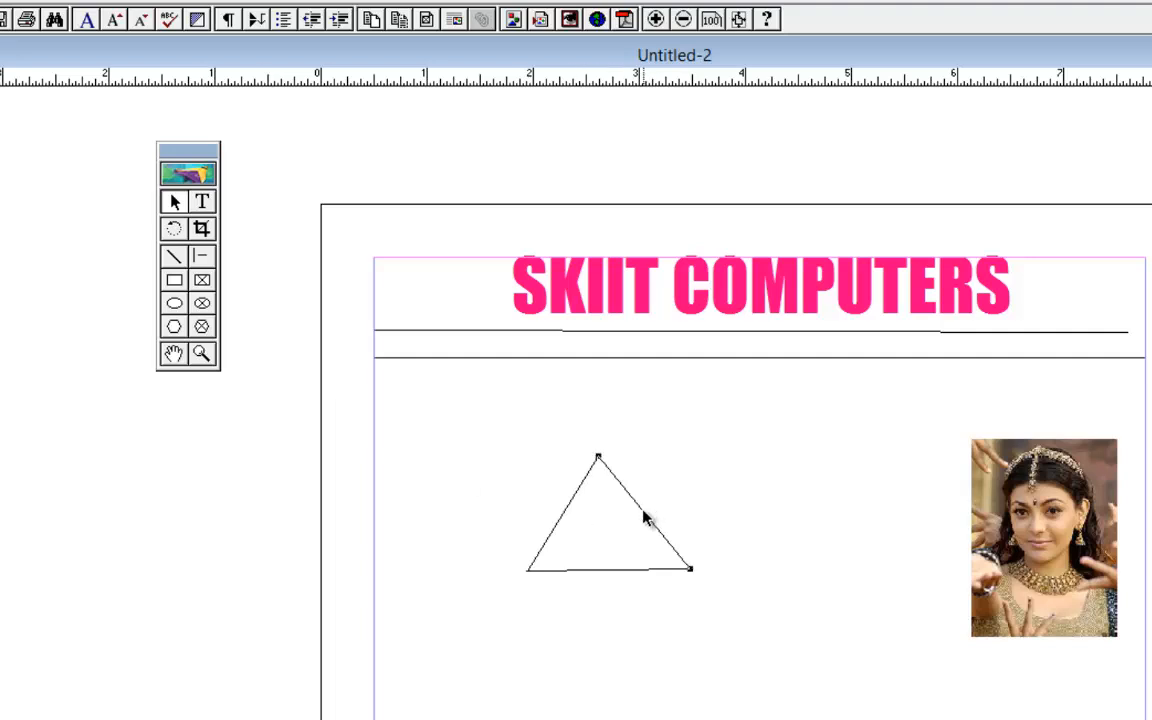
{"action": "key", "text": "Delete"}
{"action": "left_click", "coordinate": [565, 515]}
{"action": "key", "text": "Delete"}
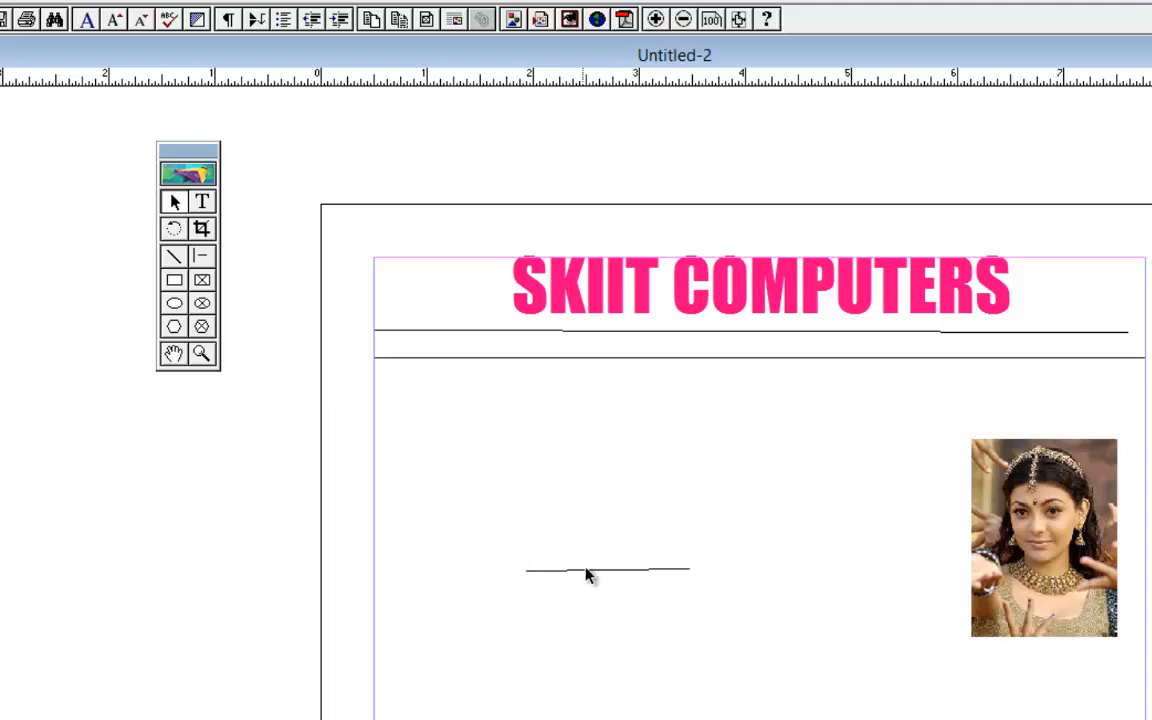
{"action": "left_click", "coordinate": [588, 571]}
{"action": "key", "text": "Delete"}
{"action": "left_click", "coordinate": [540, 359]}
{"action": "key", "text": "Delete"}
{"action": "left_click", "coordinate": [556, 333]}
{"action": "left_click", "coordinate": [465, 331]}
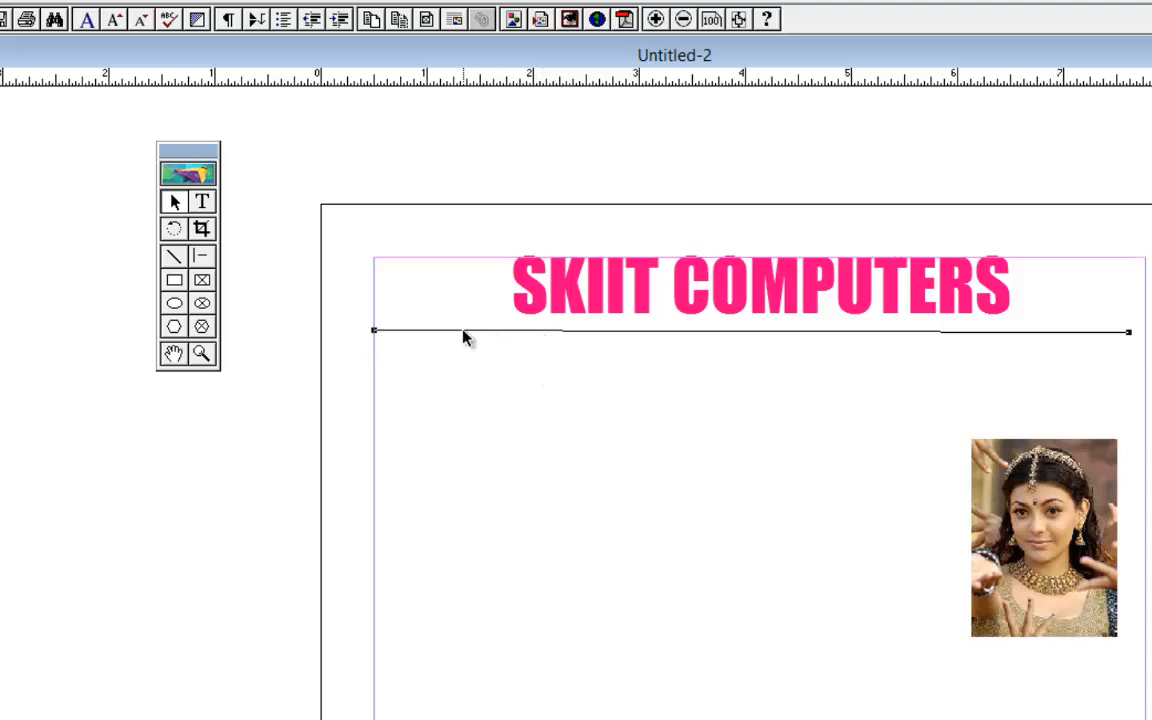
{"action": "key", "text": "Delete"}
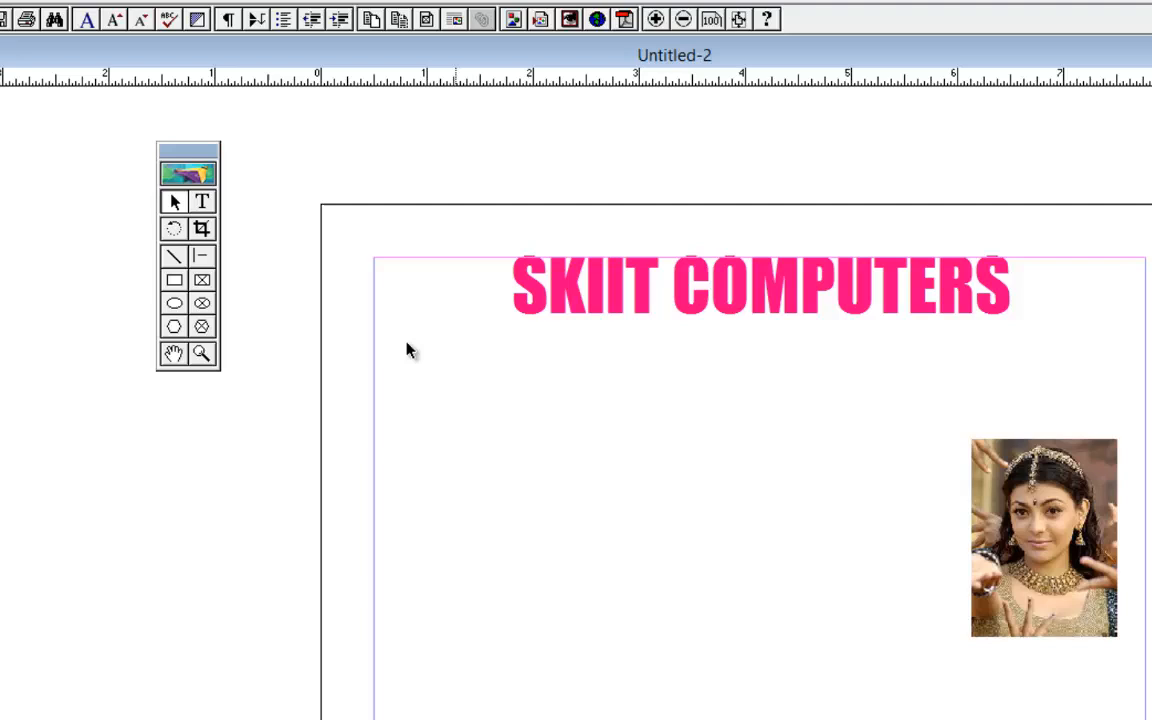
- With the constrained-line tool, draw two horizontal lines below the heading and a 45° line running outward from each end of the text
{"action": "left_click", "coordinate": [205, 260]}
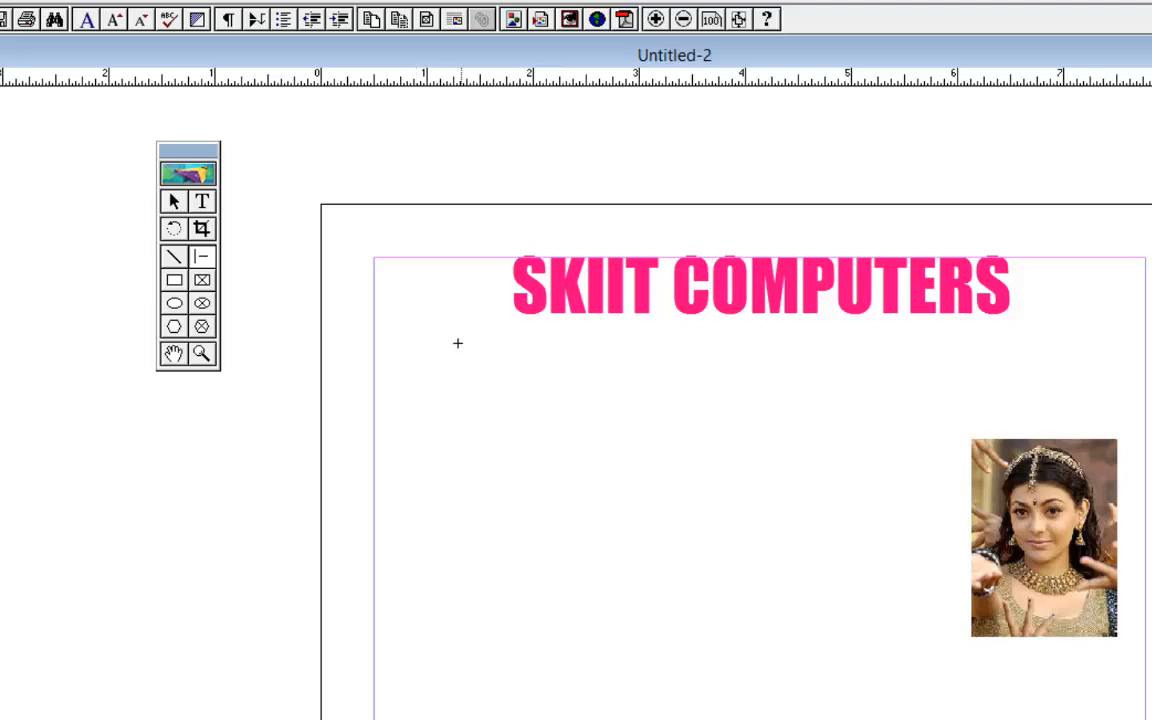
{"action": "left_click_drag", "start_coordinate": [374, 363], "coordinate": [1108, 365]}
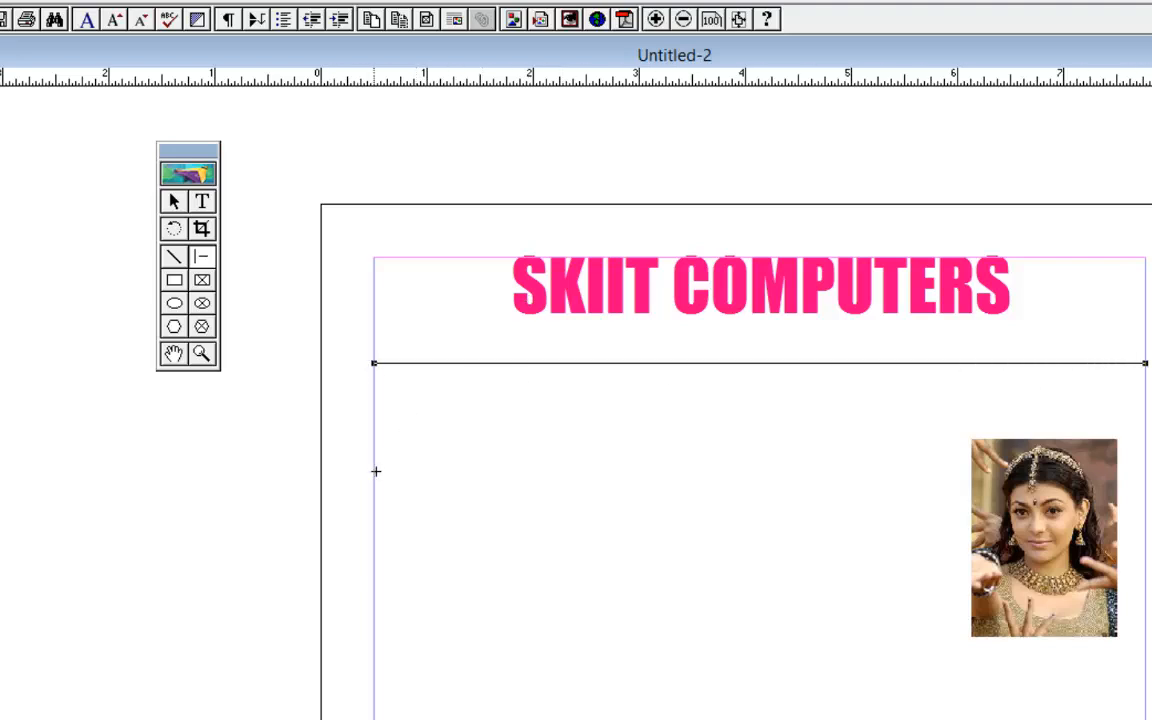
{"action": "left_click_drag", "start_coordinate": [376, 471], "coordinate": [616, 316]}
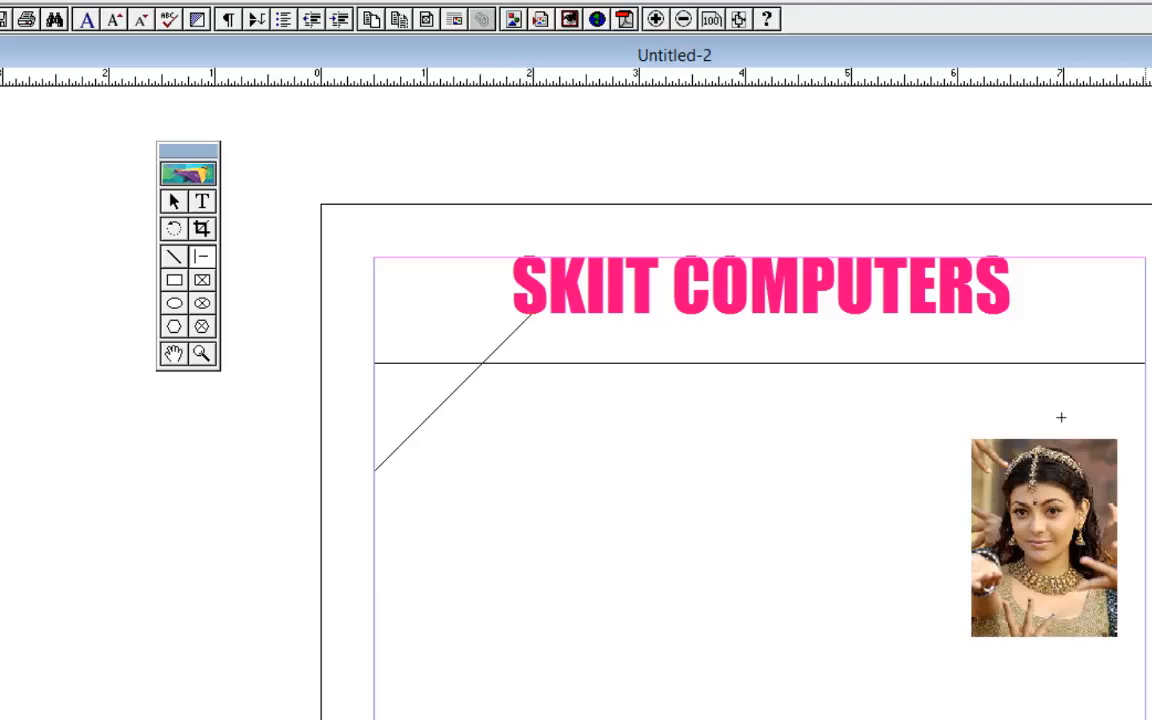
{"action": "mouse_move", "coordinate": [1145, 460]}
{"action": "left_mouse_down"}
{"action": "mouse_move", "coordinate": [915, 324]}
{"action": "mouse_move", "coordinate": [882, 324]}
{"action": "left_mouse_up"}
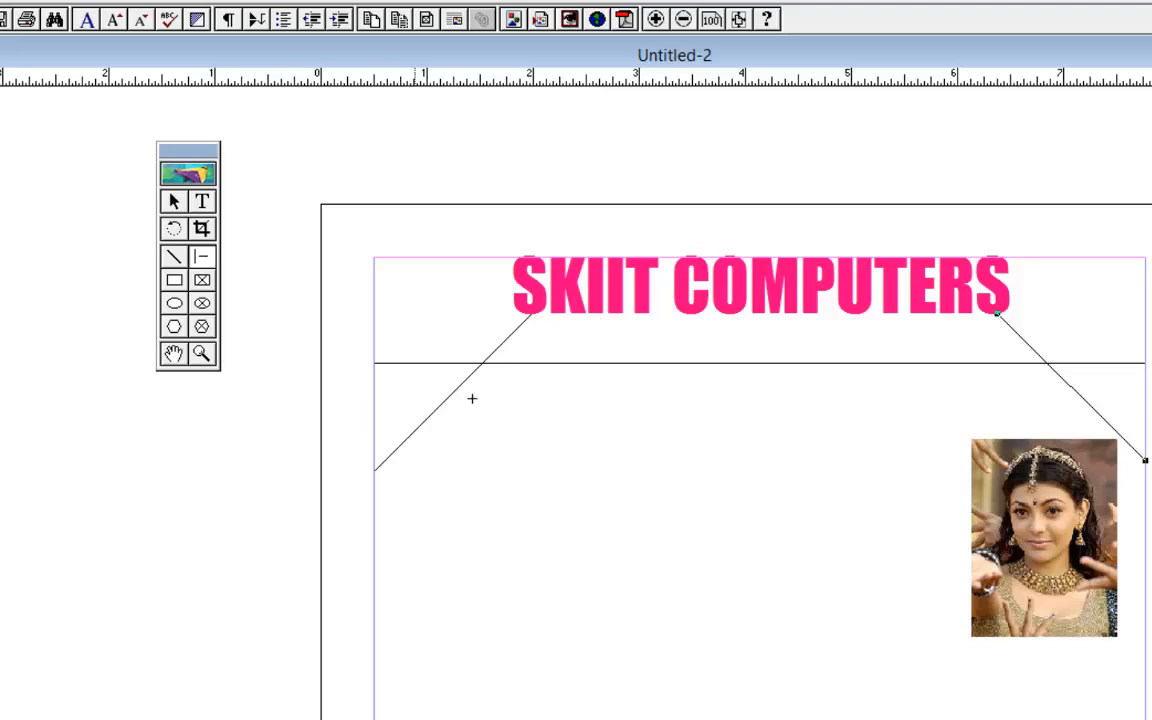
{"action": "left_click_drag", "start_coordinate": [419, 398], "coordinate": [1098, 382]}
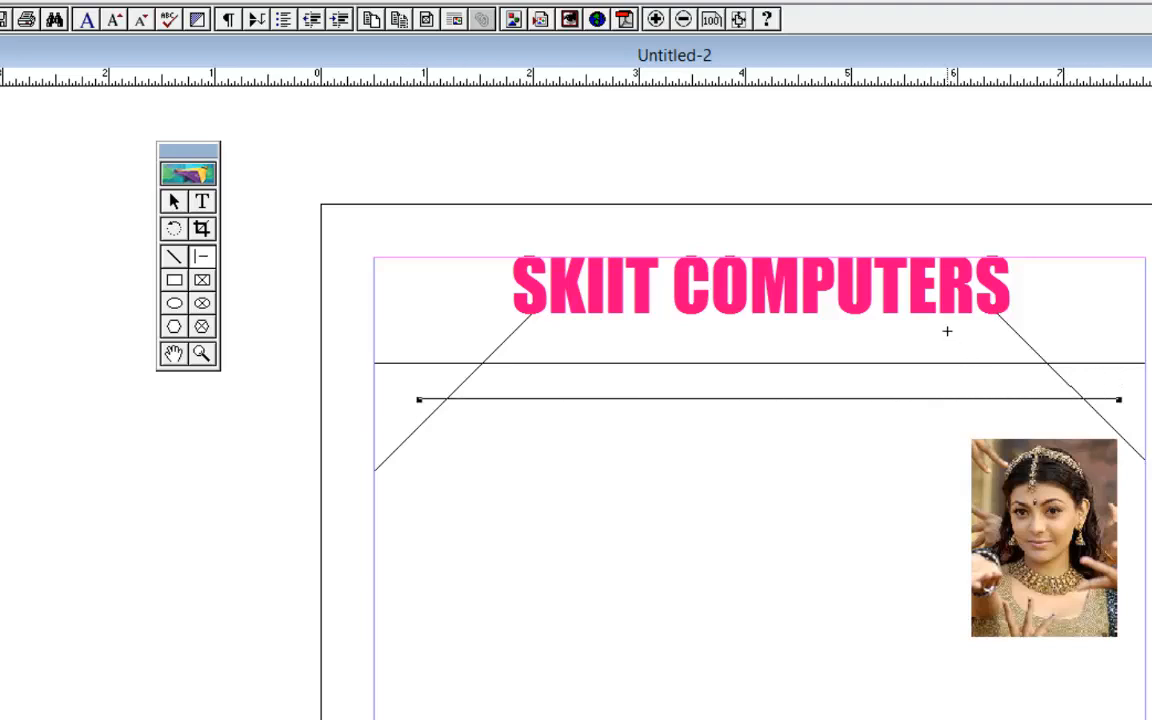
- Draw four more 45° constrained lines below the heading, forming two crosses over the horizontal lines
{"action": "left_click_drag", "start_coordinate": [933, 339], "coordinate": [726, 457]}
{"action": "left_click_drag", "start_coordinate": [671, 395], "coordinate": [584, 489]}
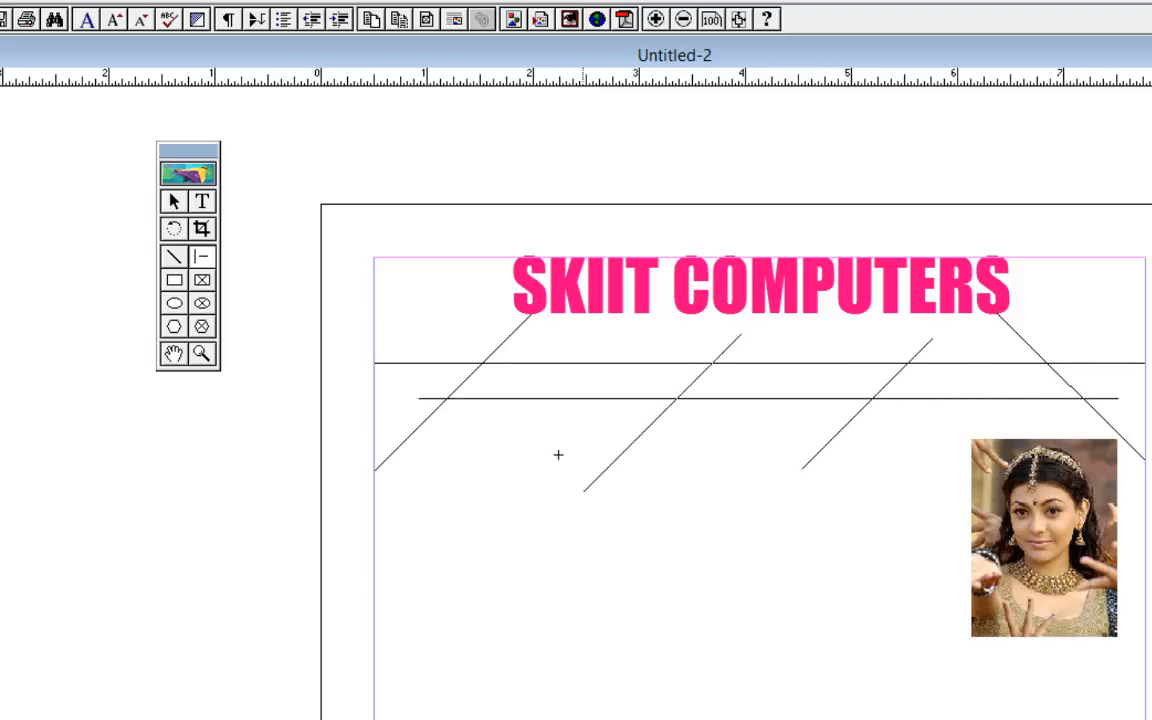
{"action": "mouse_move", "coordinate": [543, 327]}
{"action": "left_mouse_down"}
{"action": "mouse_move", "coordinate": [699, 455]}
{"action": "mouse_move", "coordinate": [671, 456]}
{"action": "left_mouse_up"}
{"action": "mouse_move", "coordinate": [786, 334]}
{"action": "left_mouse_down"}
{"action": "mouse_move", "coordinate": [884, 460]}
{"action": "mouse_move", "coordinate": [913, 461]}
{"action": "left_mouse_up"}
{"action": "left_click", "coordinate": [169, 204]}
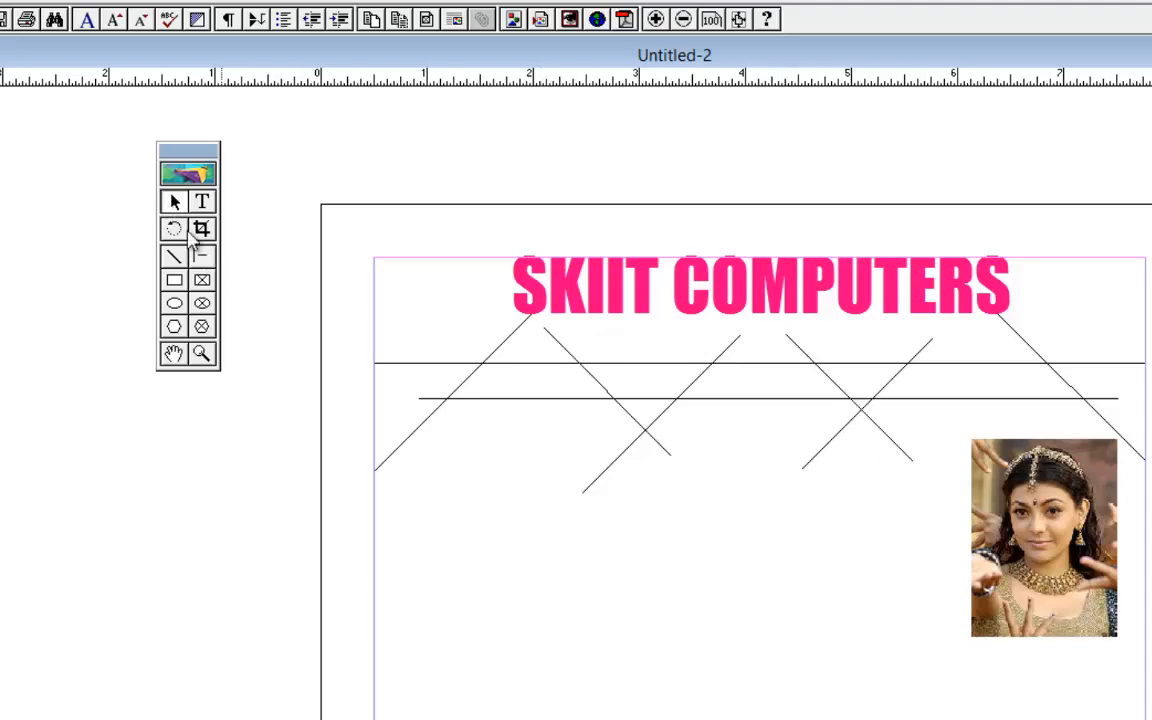
{"action": "left_click", "coordinate": [198, 258]}
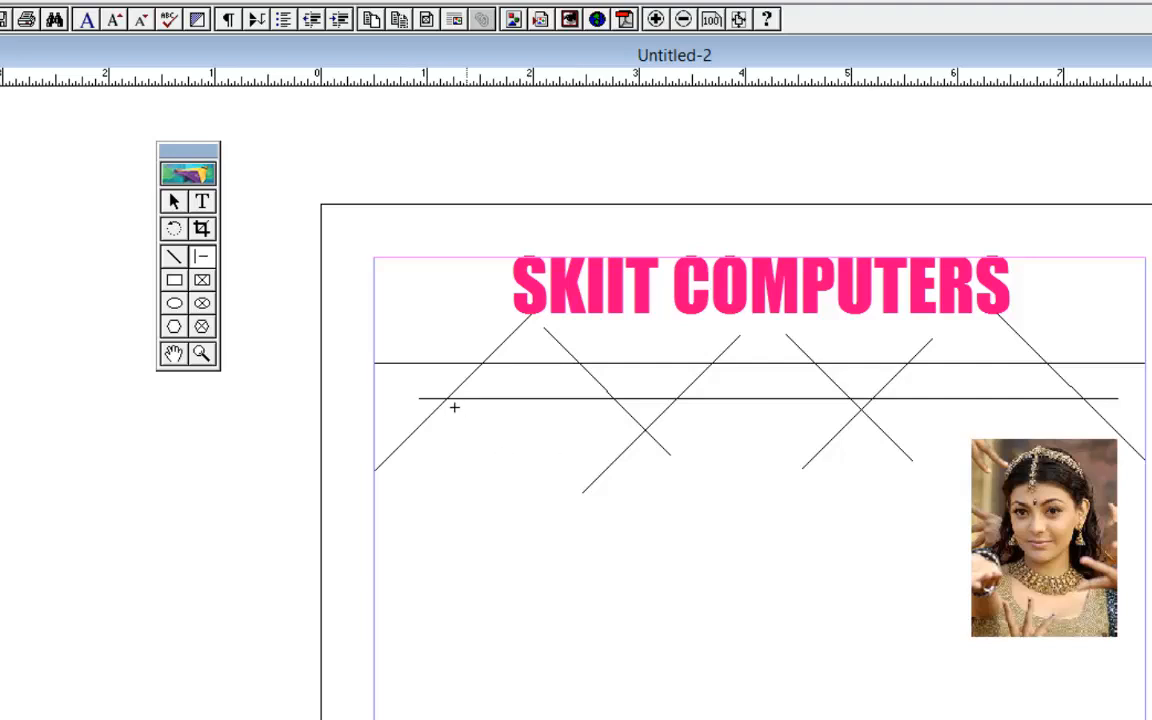
- Delete all six 45° lines below the heading, keeping the two horizontal lines
{"action": "left_click", "coordinate": [173, 202]}
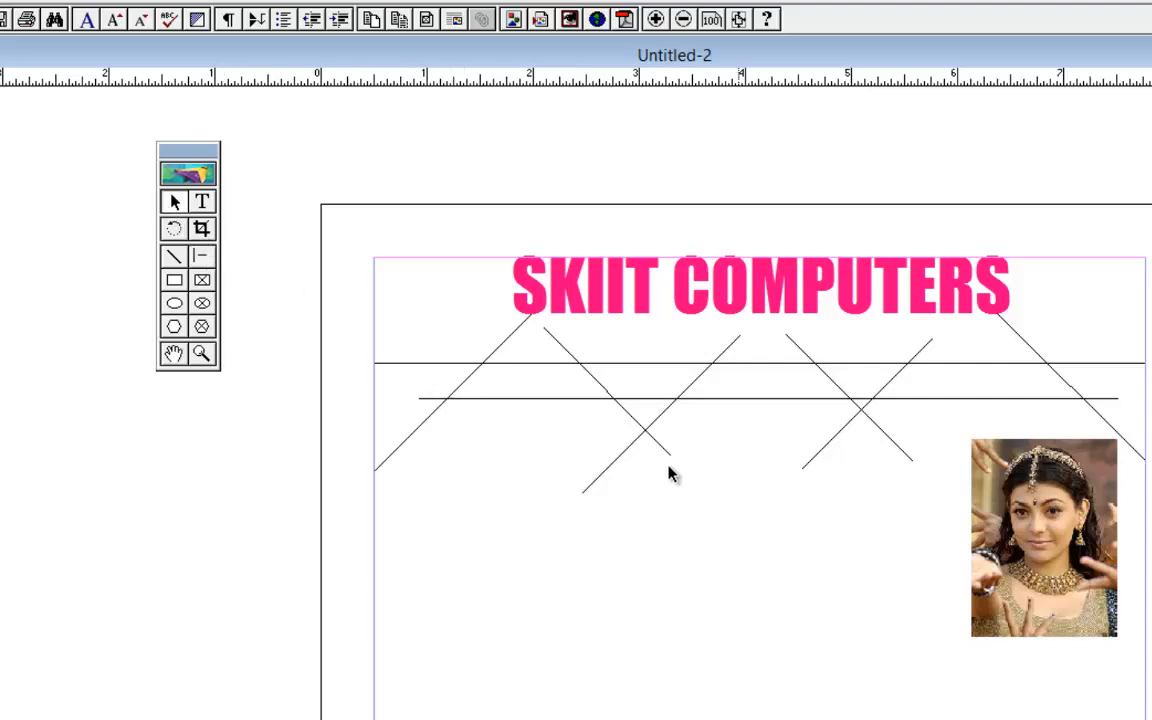
{"action": "left_click", "coordinate": [651, 437]}
{"action": "key", "text": "Delete"}
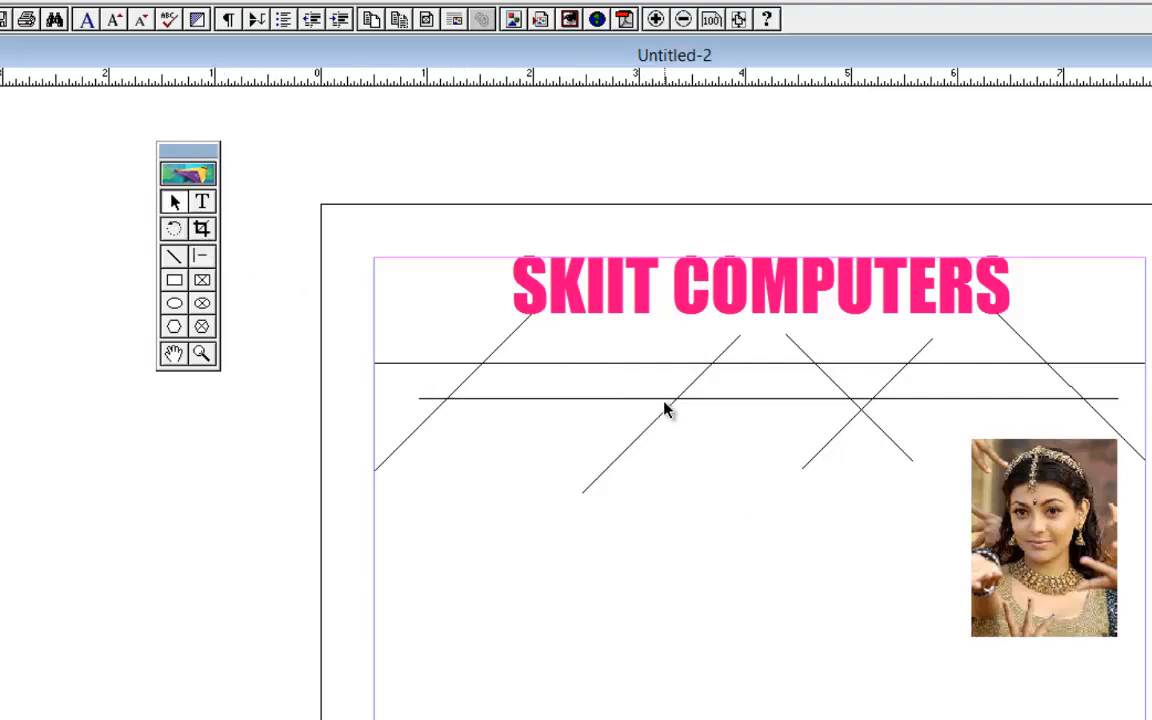
{"action": "left_click", "coordinate": [671, 405]}
{"action": "key", "text": "Delete"}
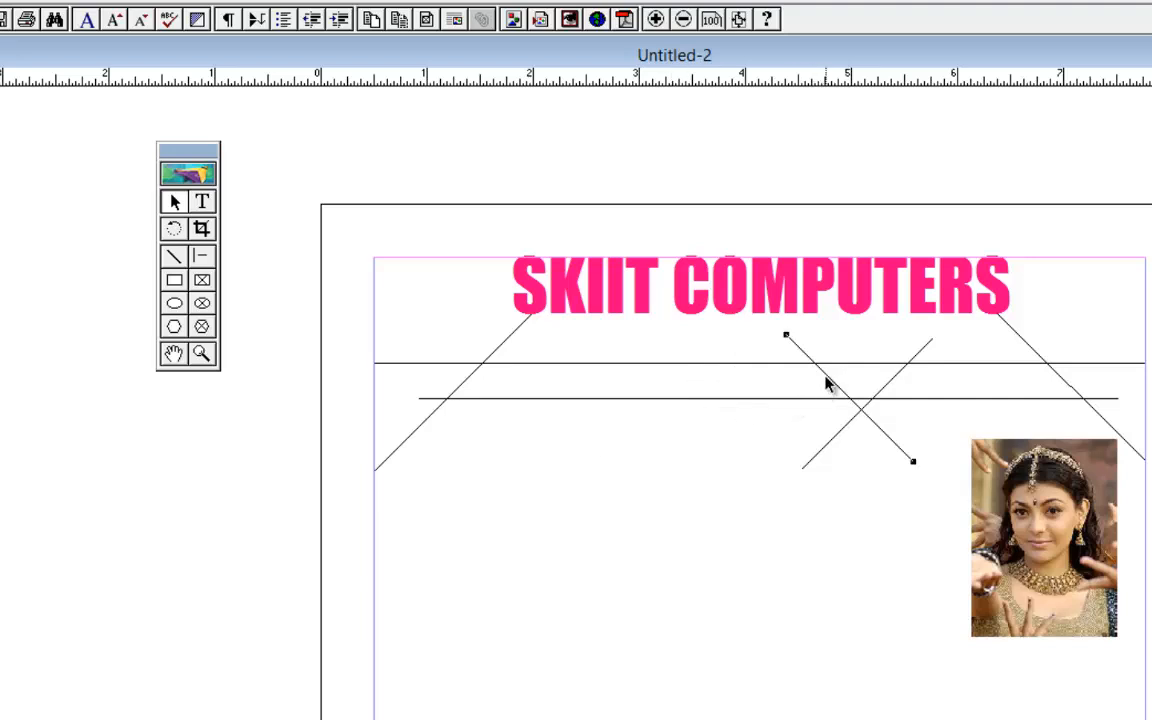
{"action": "key", "text": "Delete"}
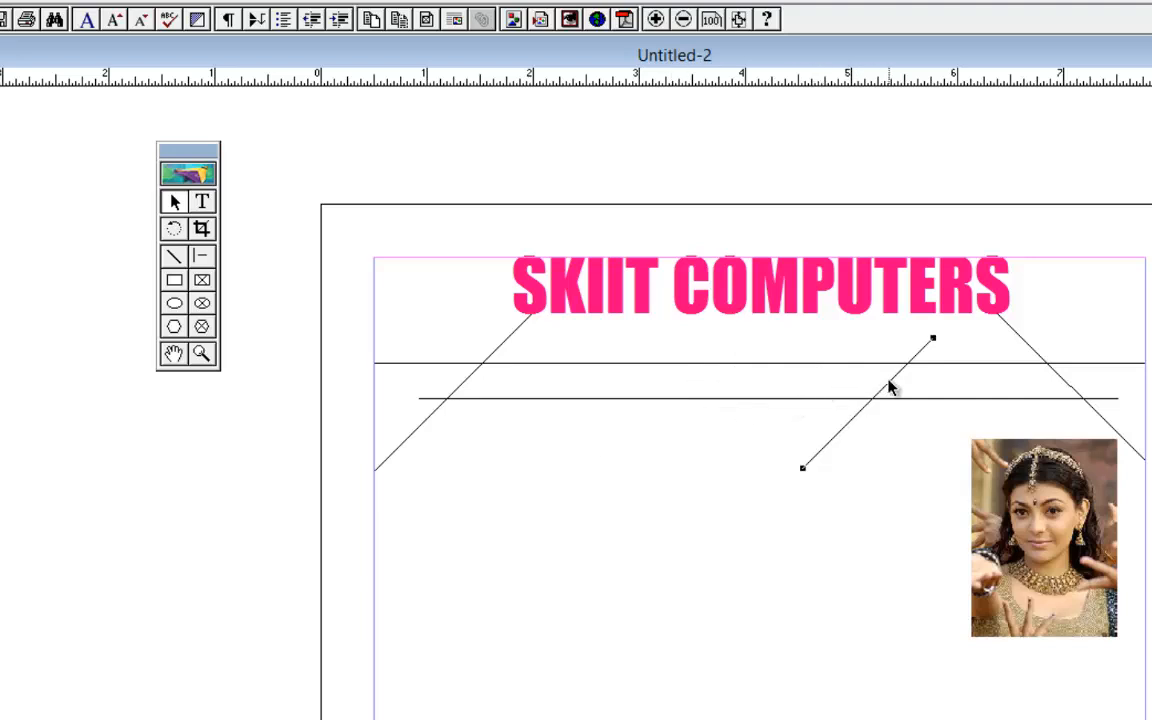
{"action": "key", "text": "Delete"}
{"action": "left_click", "coordinate": [1044, 360]}
{"action": "key", "text": "Delete"}
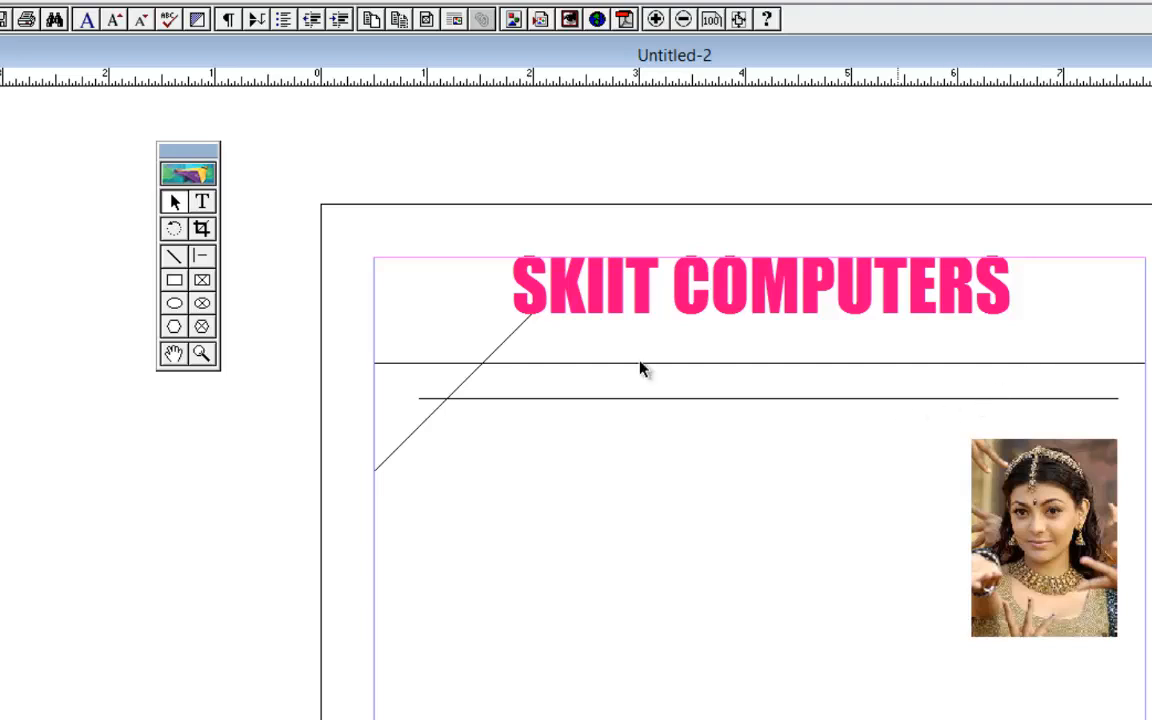
{"action": "left_click", "coordinate": [515, 330]}
{"action": "key", "text": "Delete"}
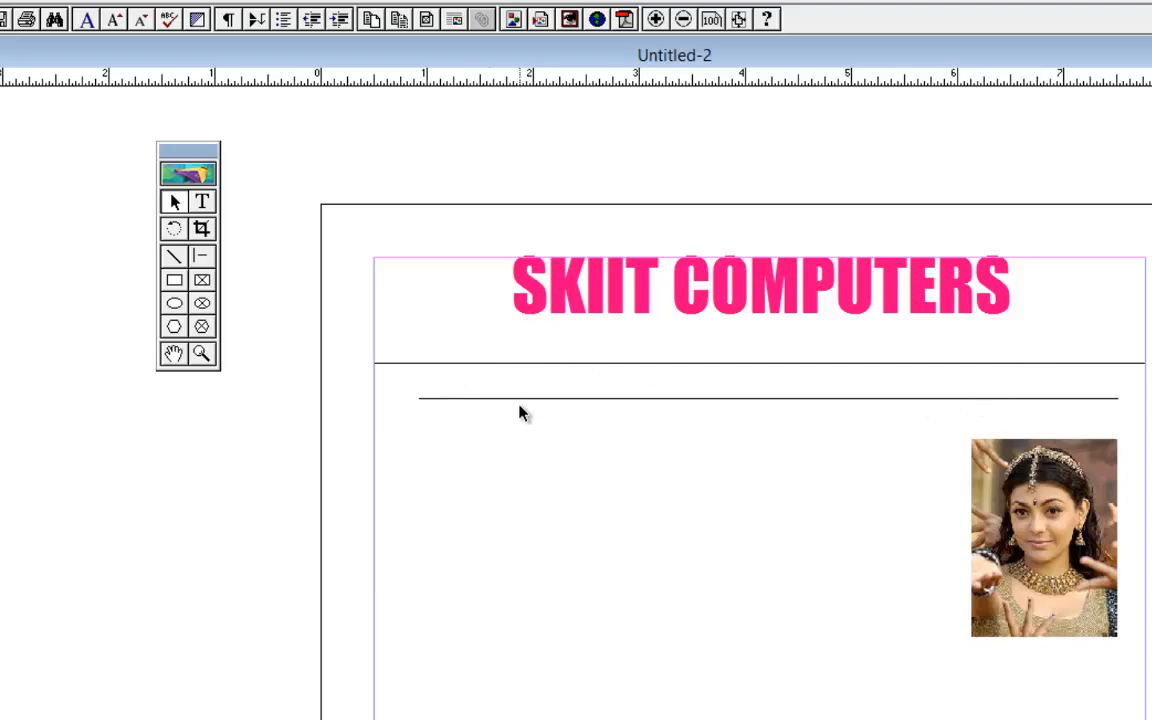
- Move the picture down to the page's right margin and delete the shorter, lower horizontal line
{"action": "left_click_drag", "start_coordinate": [1000, 500], "coordinate": [1094, 696]}
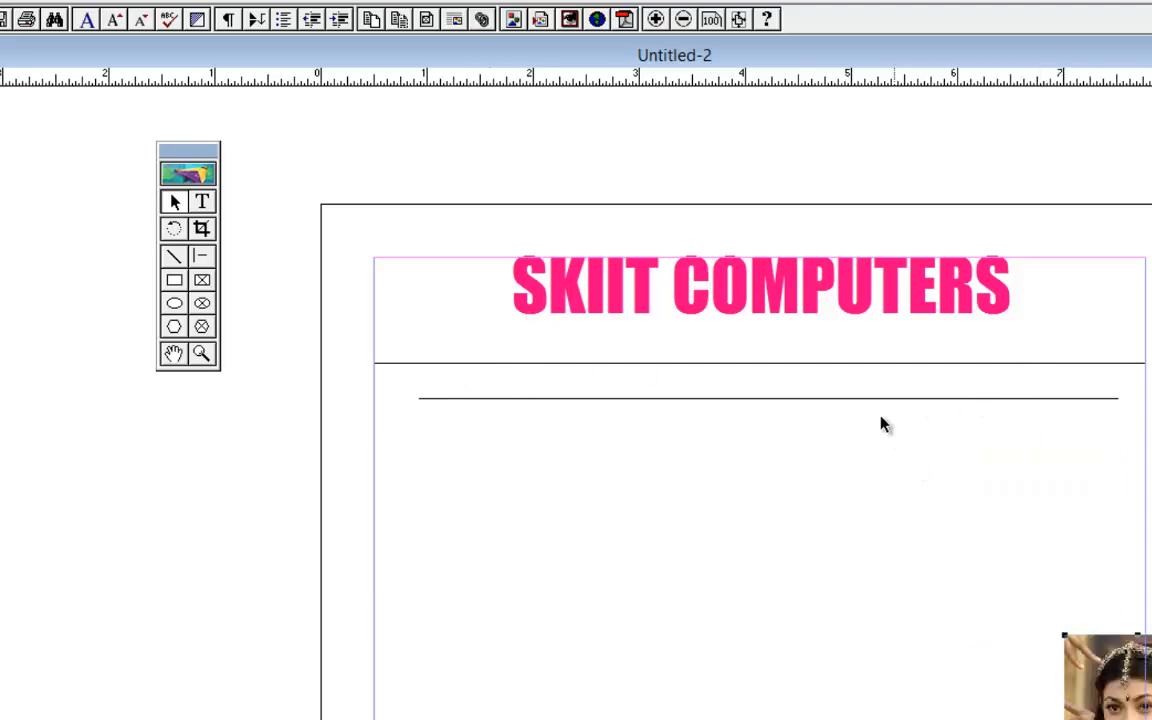
{"action": "left_click", "coordinate": [882, 400]}
{"action": "key", "text": "Delete"}
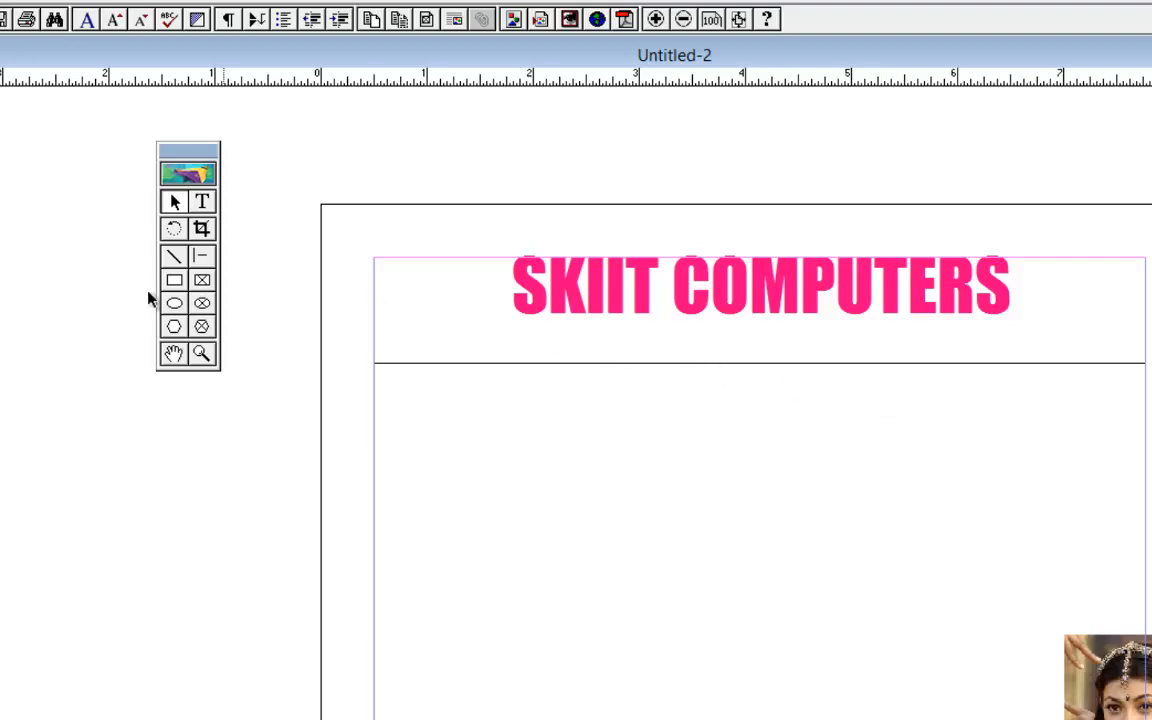
{"action": "left_click", "coordinate": [200, 260]}
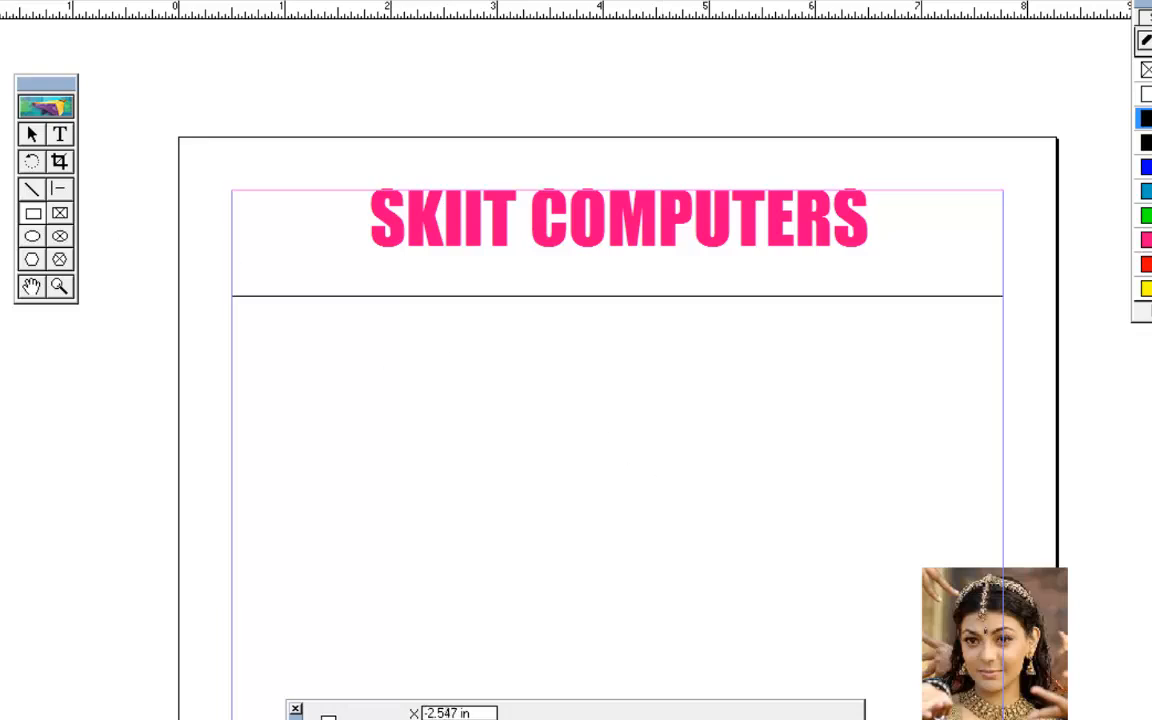
- Move the picture to the left half of the page below the line and draw a rectangle closely around it
{"action": "left_click", "coordinate": [31, 140]}
{"action": "left_click_drag", "start_coordinate": [965, 650], "coordinate": [414, 436]}
{"action": "left_click", "coordinate": [31, 214]}
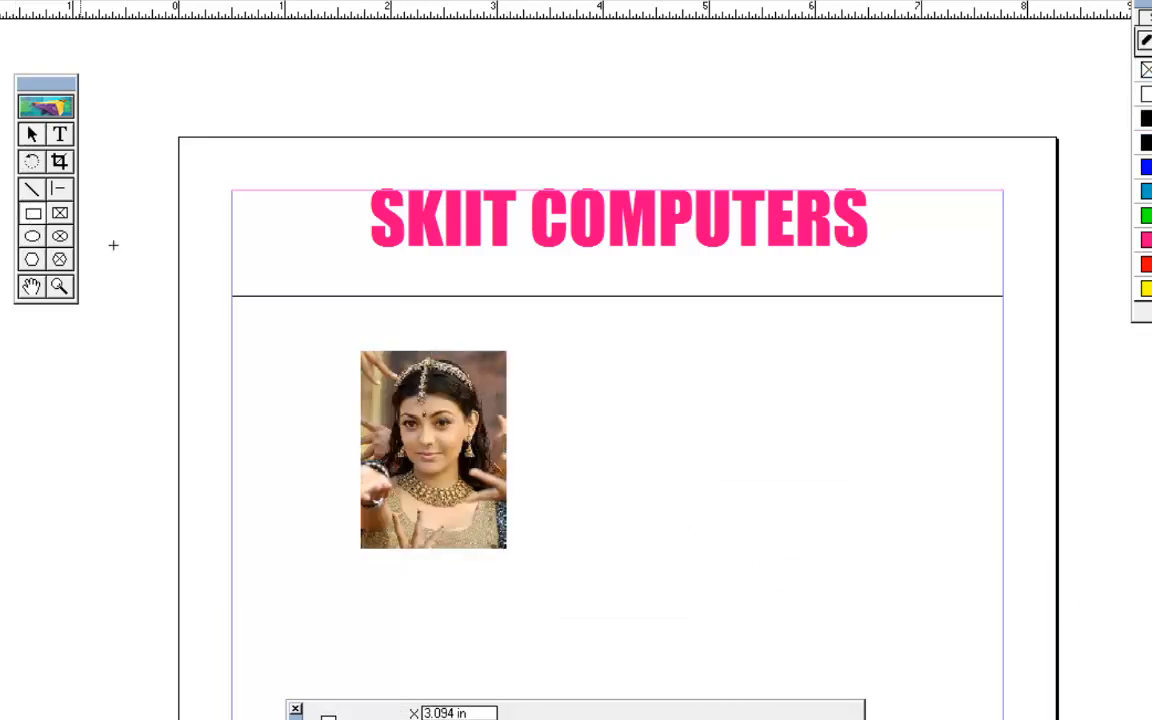
{"action": "left_click_drag", "start_coordinate": [350, 341], "coordinate": [516, 557]}
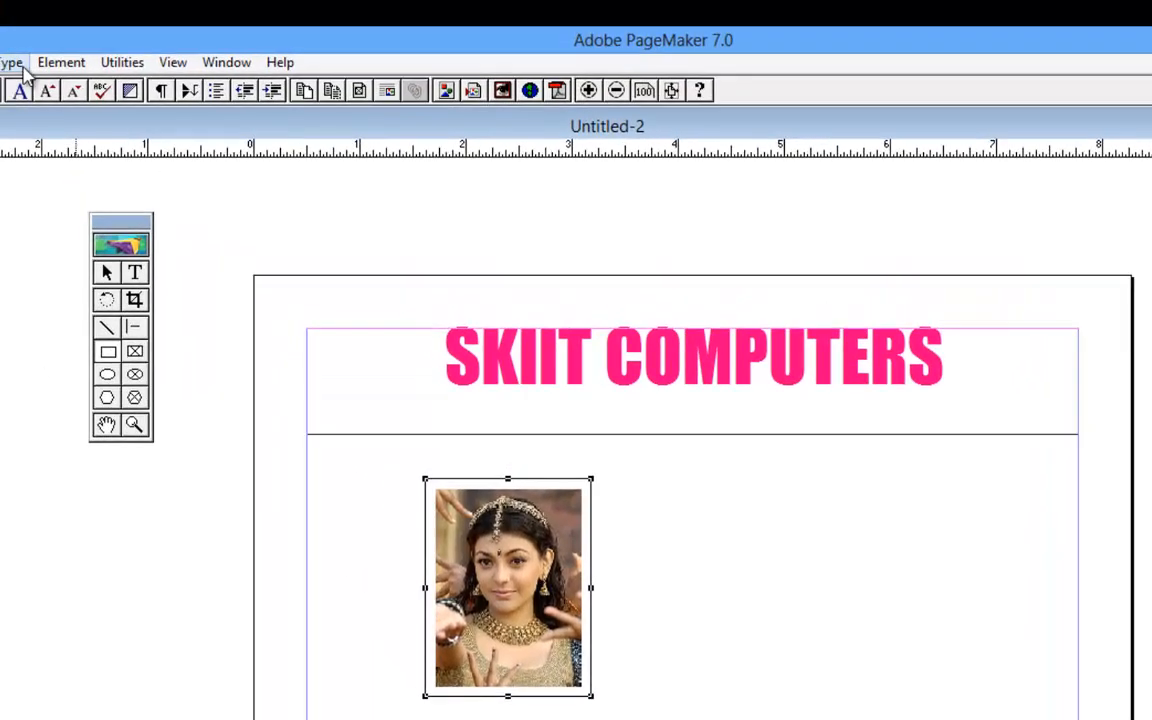
- Give the rectangle around the picture the 6pt triple-line stroke
{"action": "left_click", "coordinate": [45, 64]}
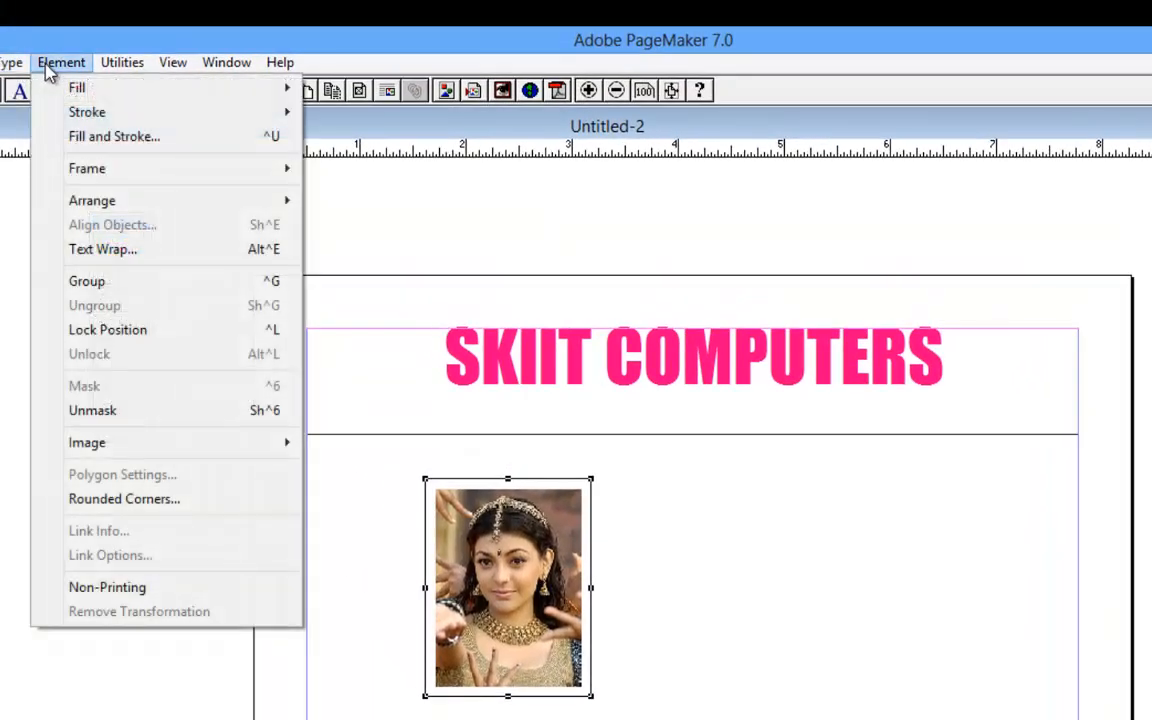
{"action": "mouse_move", "coordinate": [80, 113]}
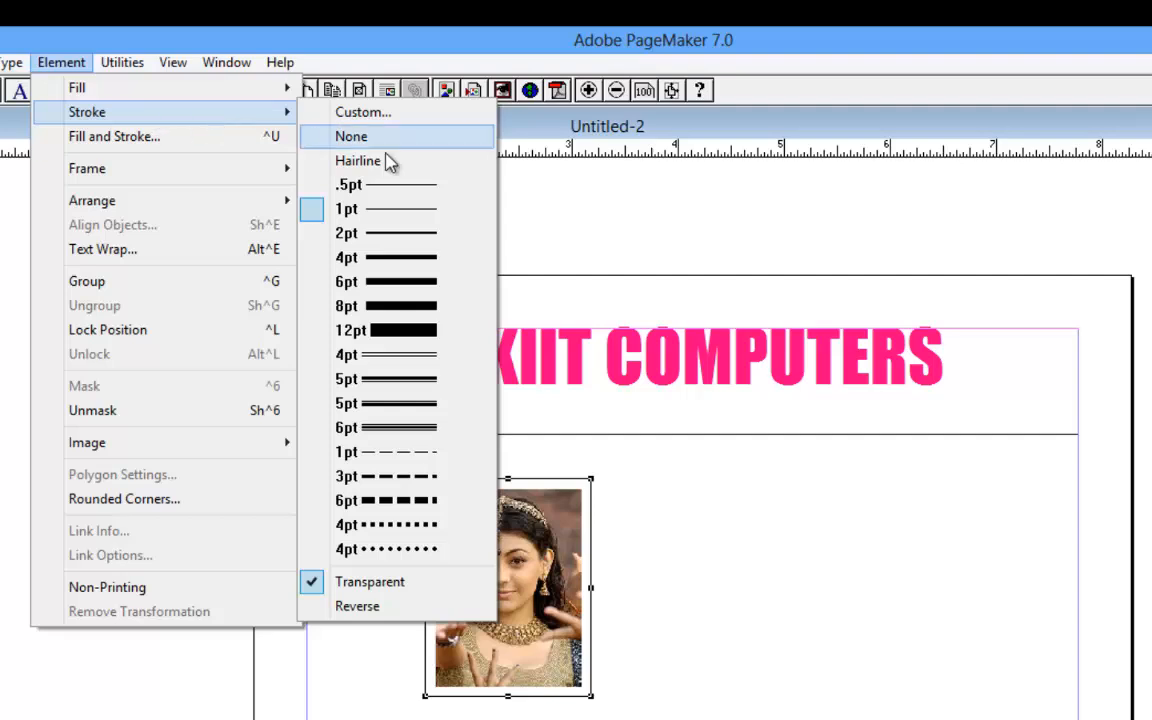
{"action": "left_click", "coordinate": [393, 430]}
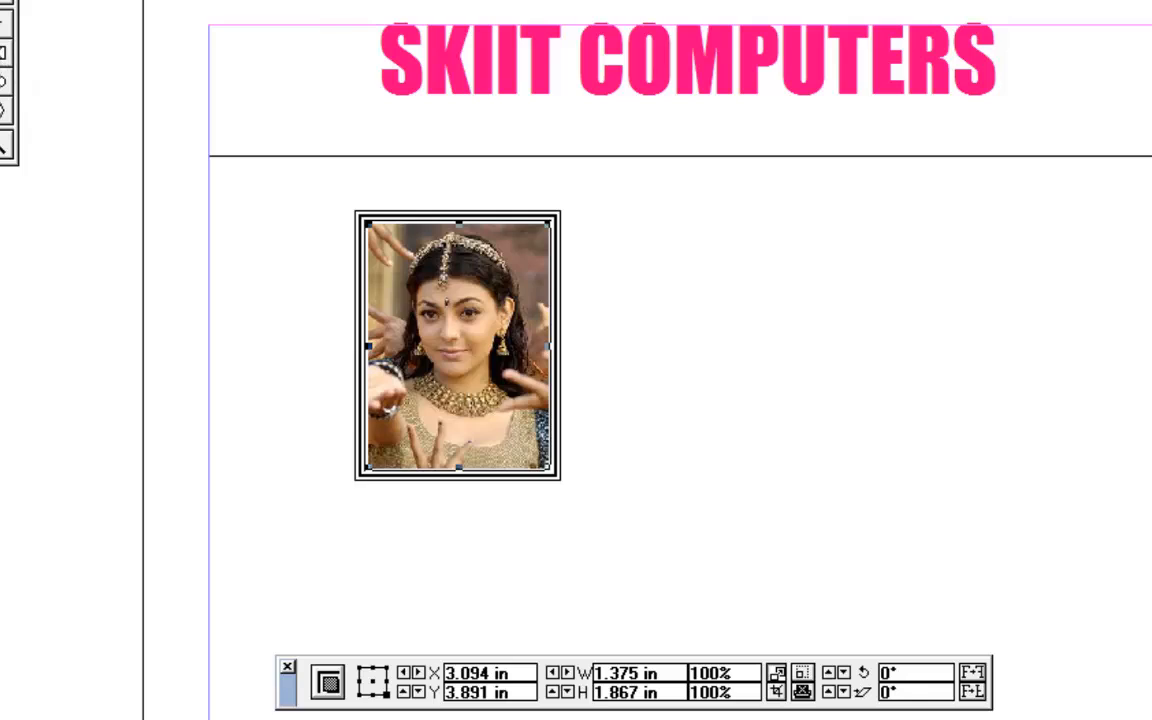
- Beside the picture, draw a rectangle about 2.74 × 2.5 in, with a 0.625 in high rectangle inside its top and a 0.742 in one at its bottom
{"action": "left_click", "coordinate": [0, 53]}
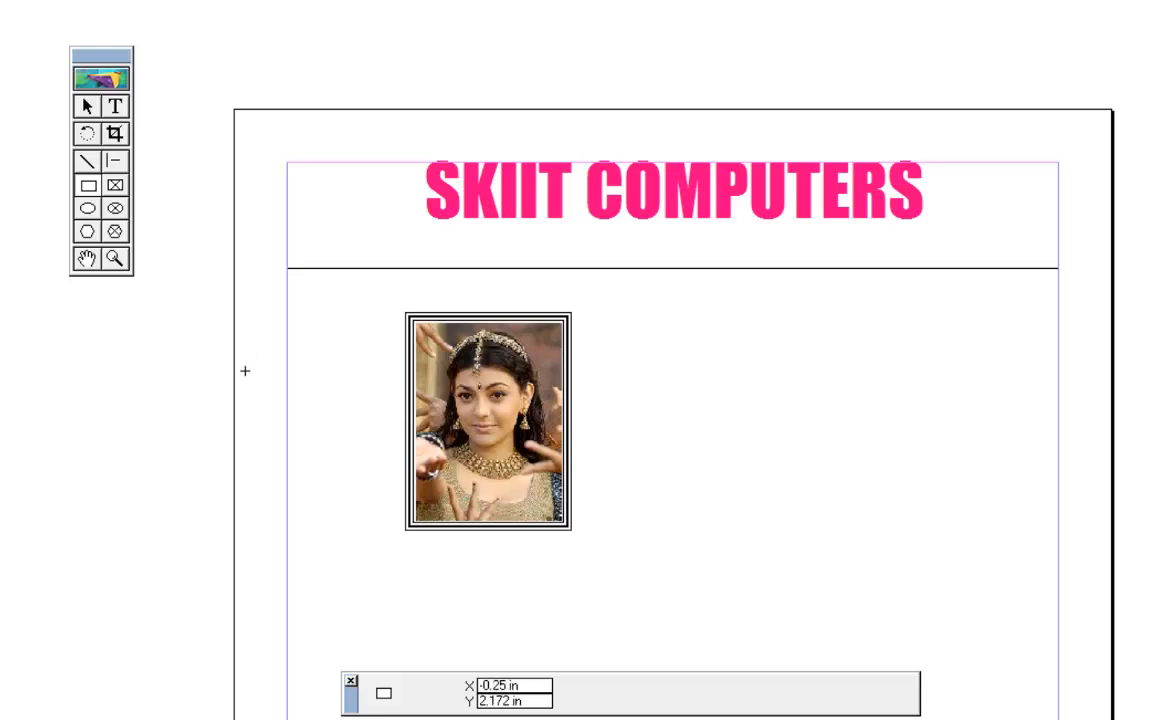
{"action": "mouse_move", "coordinate": [650, 297]}
{"action": "left_mouse_down"}
{"action": "mouse_move", "coordinate": [887, 498]}
{"action": "mouse_move", "coordinate": [940, 561]}
{"action": "left_mouse_up"}
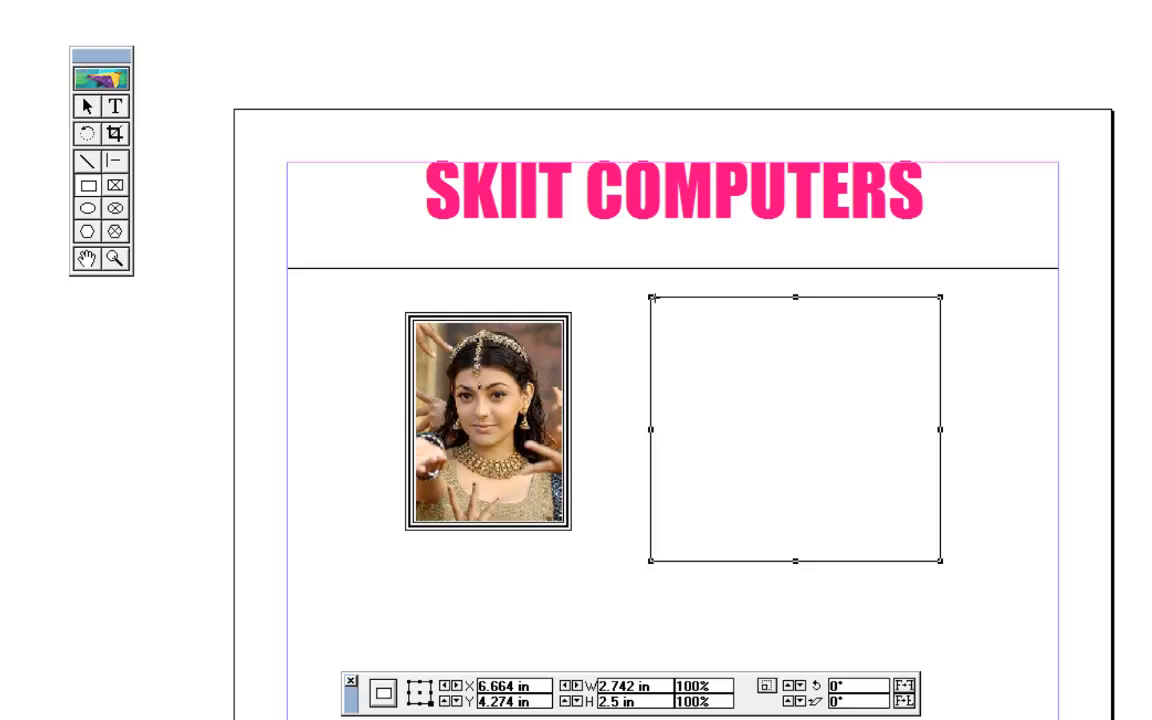
{"action": "left_click_drag", "start_coordinate": [651, 297], "coordinate": [940, 361]}
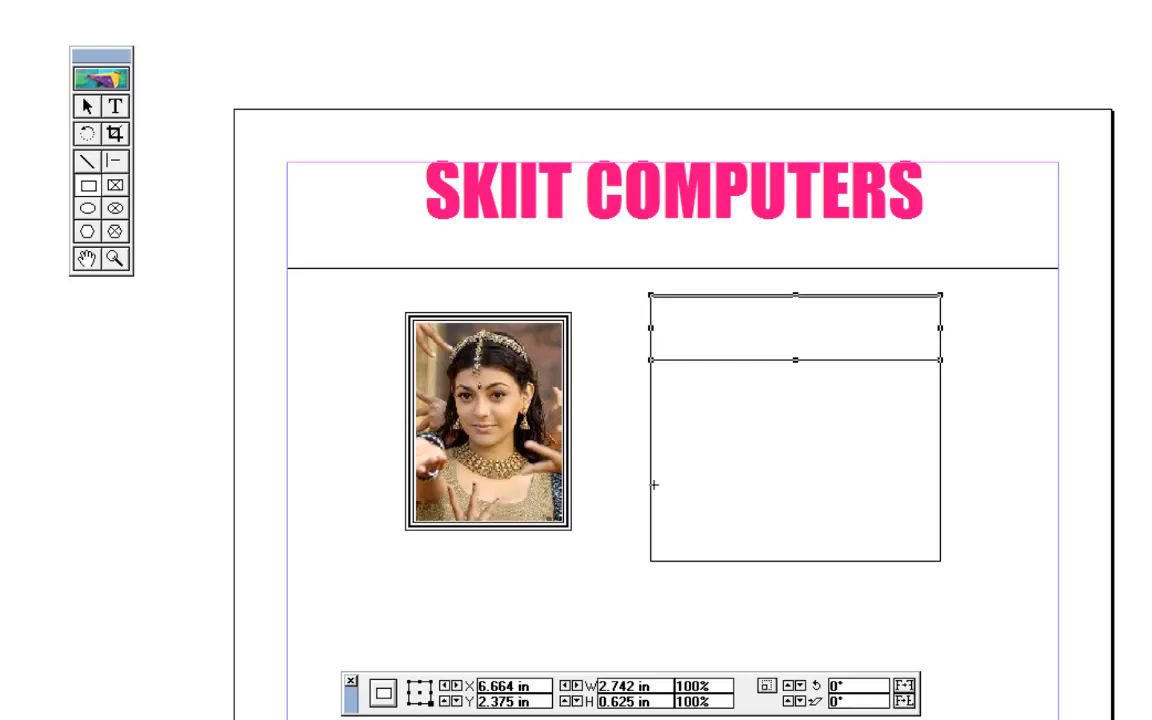
{"action": "left_click_drag", "start_coordinate": [650, 486], "coordinate": [933, 563]}
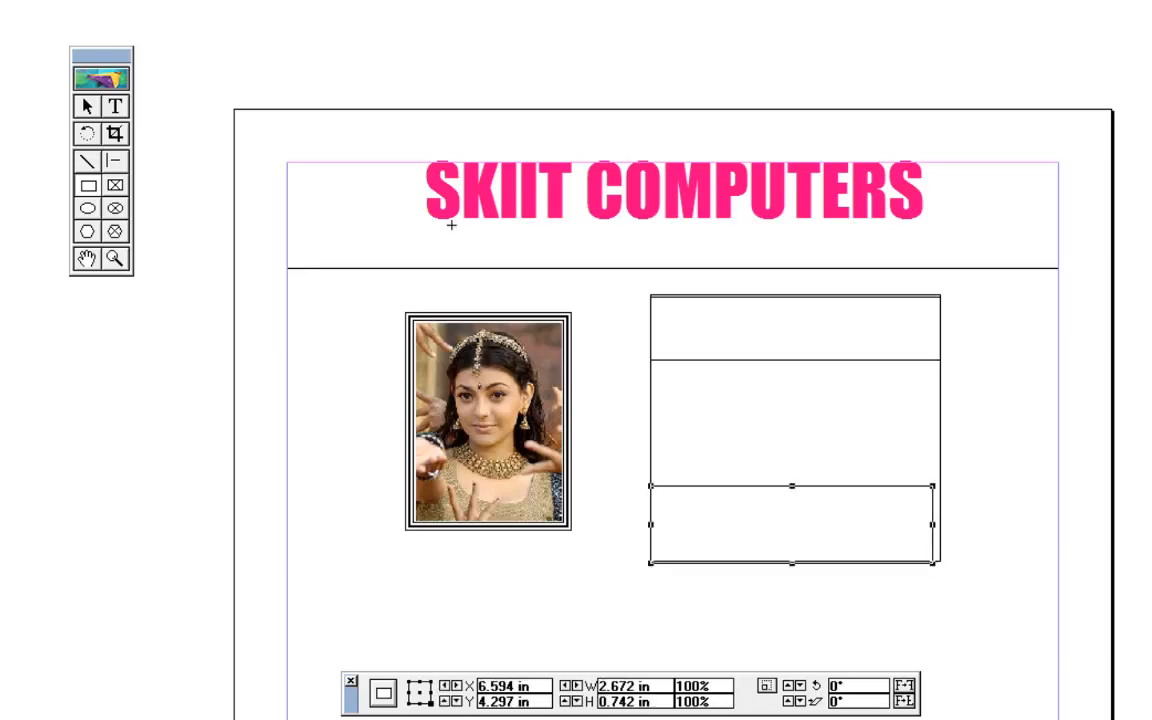
- Fill the narrow rectangle at the top of the large box with Solid
{"action": "left_click", "coordinate": [86, 108]}
{"action": "left_click", "coordinate": [765, 360]}
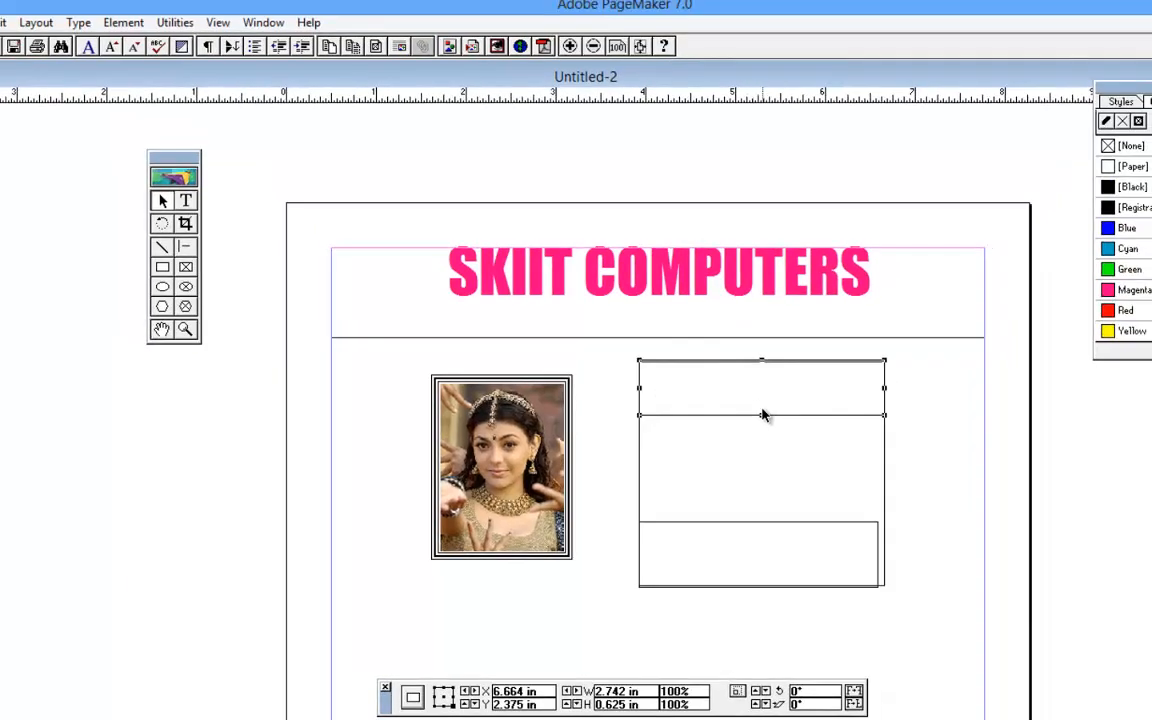
{"action": "left_click", "coordinate": [120, 24]}
{"action": "mouse_move", "coordinate": [141, 41]}
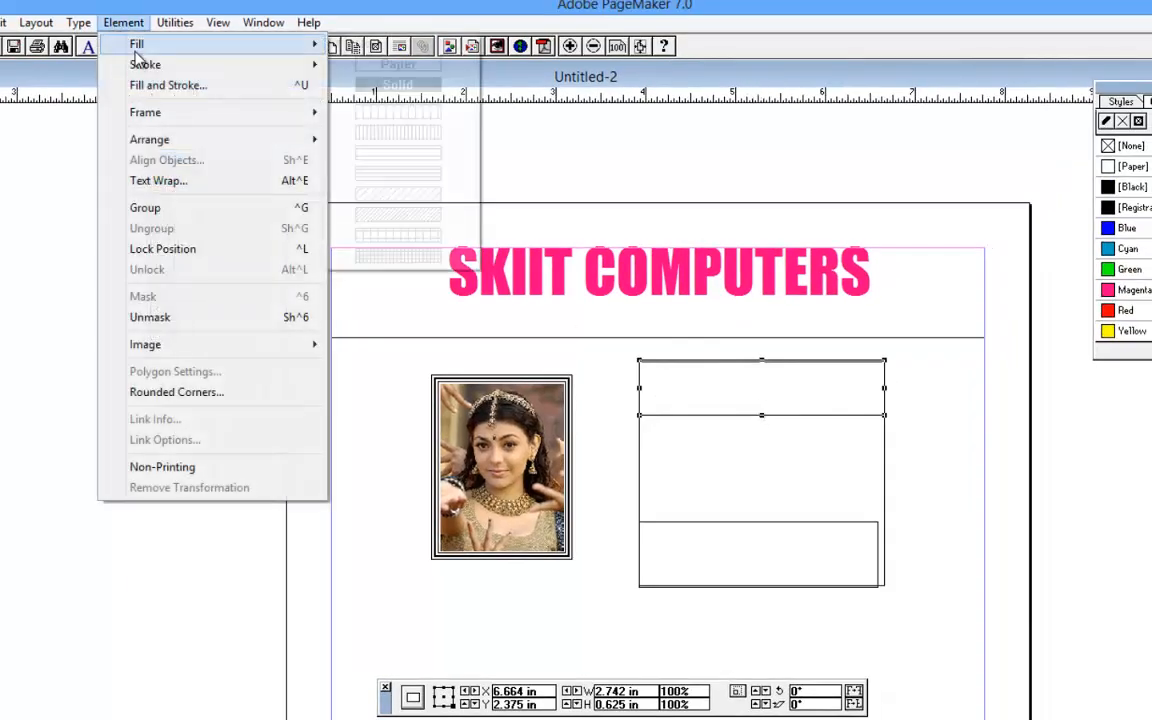
{"action": "left_click", "coordinate": [395, 86]}
- Fill the narrow rectangle at the bottom of the large box with Solid
{"action": "left_click", "coordinate": [709, 550]}
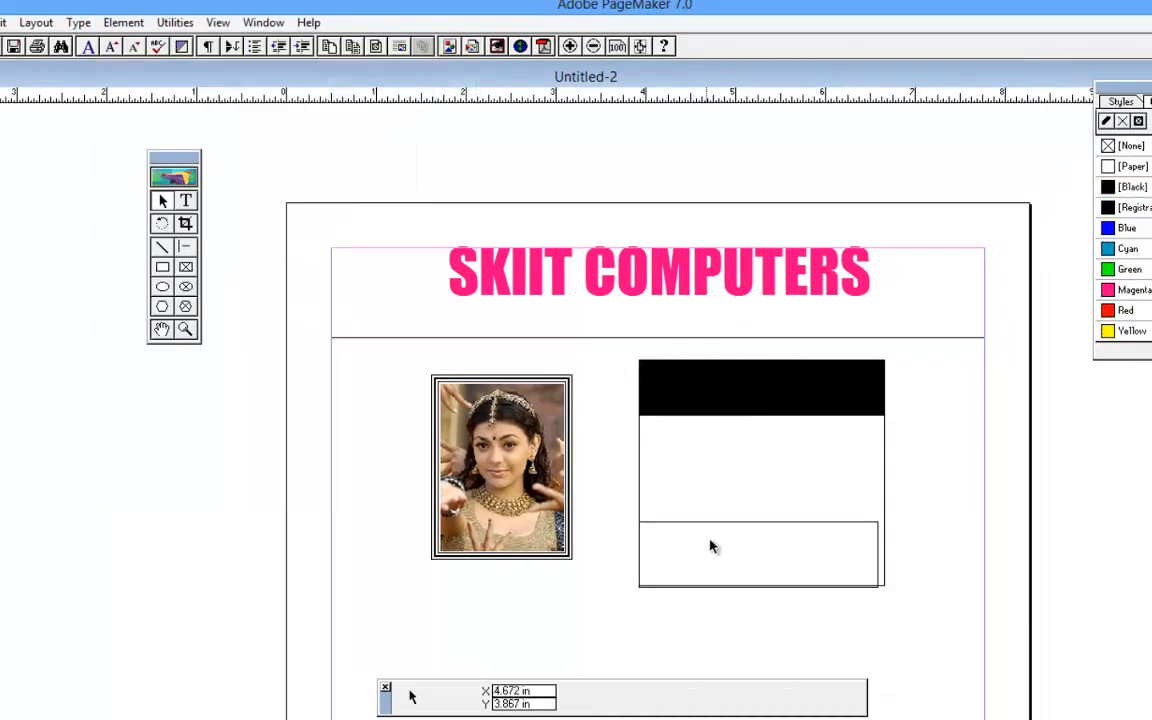
{"action": "left_click", "coordinate": [716, 523]}
{"action": "left_click", "coordinate": [123, 22]}
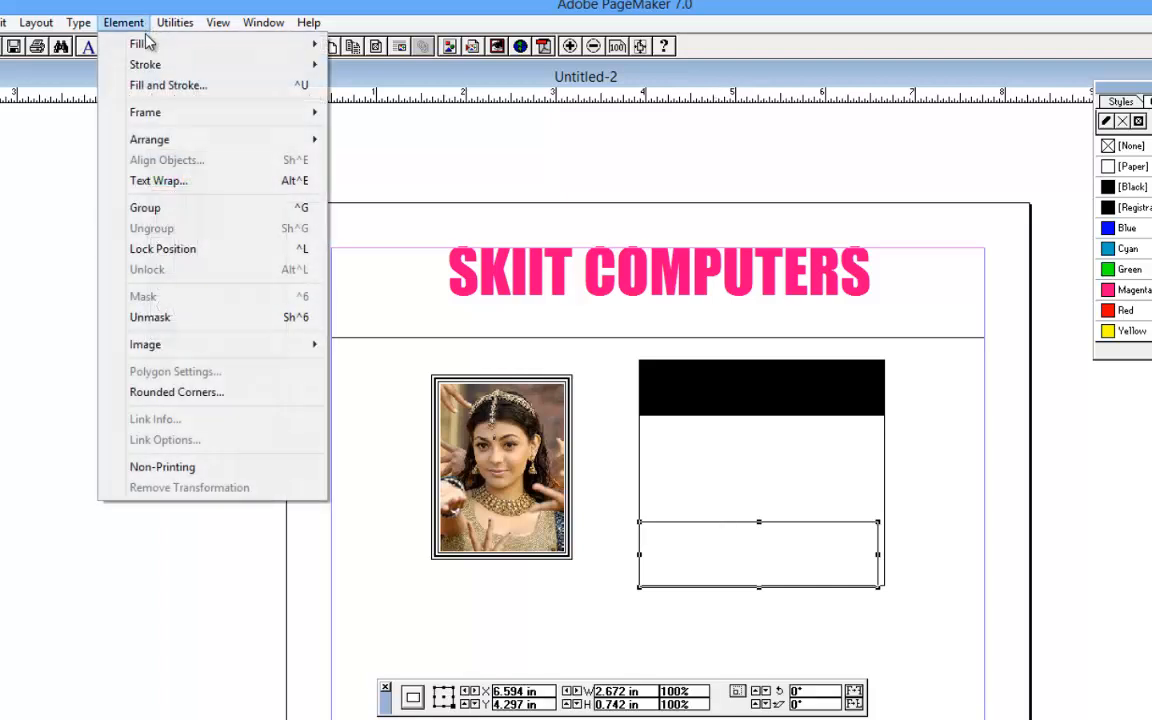
{"action": "mouse_move", "coordinate": [97, 27]}
{"action": "mouse_move", "coordinate": [135, 43]}
{"action": "left_click", "coordinate": [397, 85]}
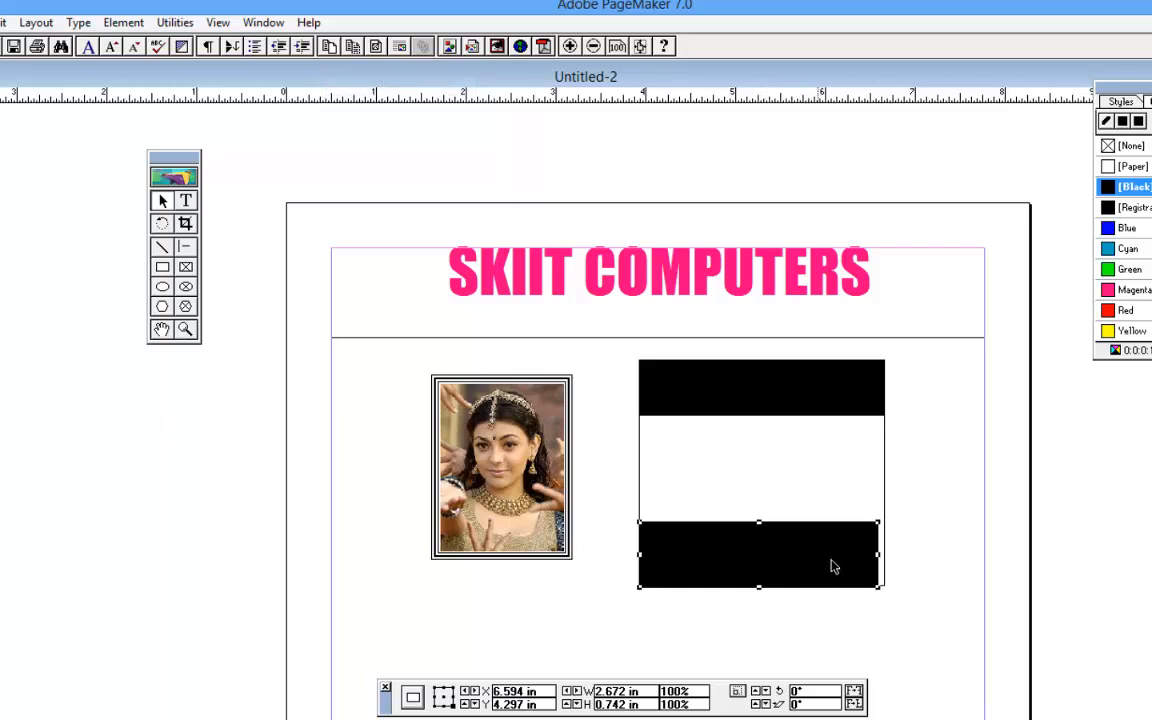
- Widen the bottom black band to the box's full width of 2.742 in and lower its top edge slightly
{"action": "left_click_drag", "start_coordinate": [882, 553], "coordinate": [888, 560]}
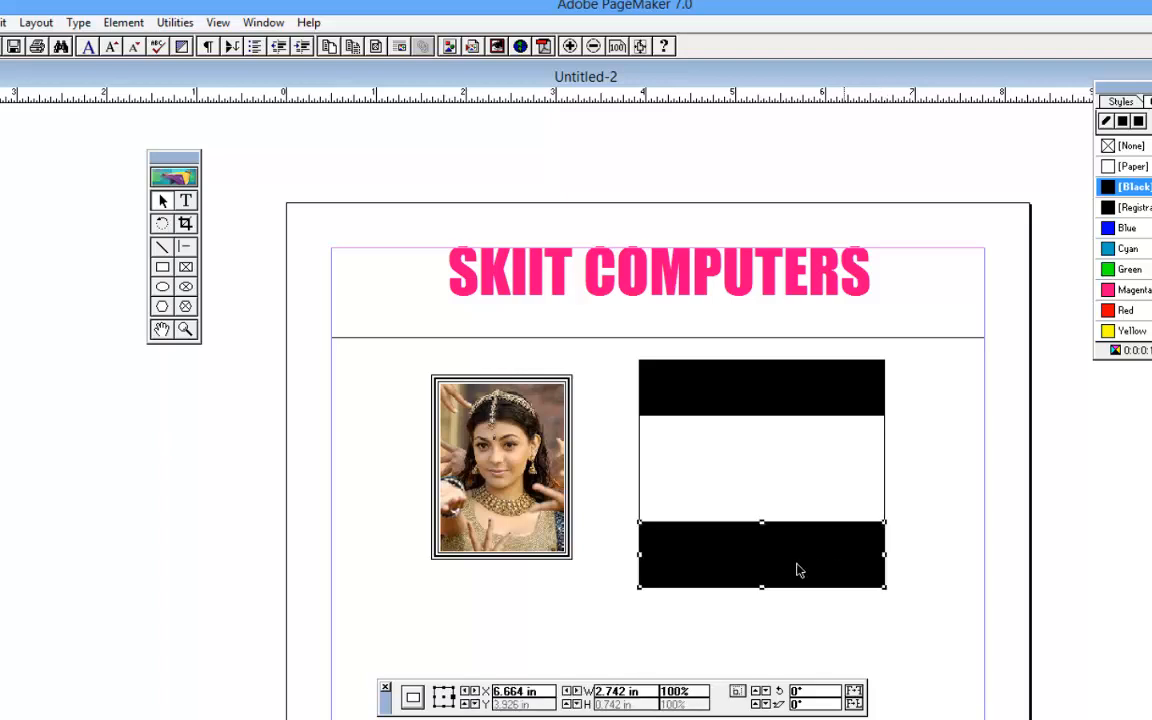
{"action": "left_click", "coordinate": [753, 473]}
{"action": "left_click", "coordinate": [749, 552]}
{"action": "left_click_drag", "start_coordinate": [763, 523], "coordinate": [763, 529]}
{"action": "left_click", "coordinate": [784, 465]}
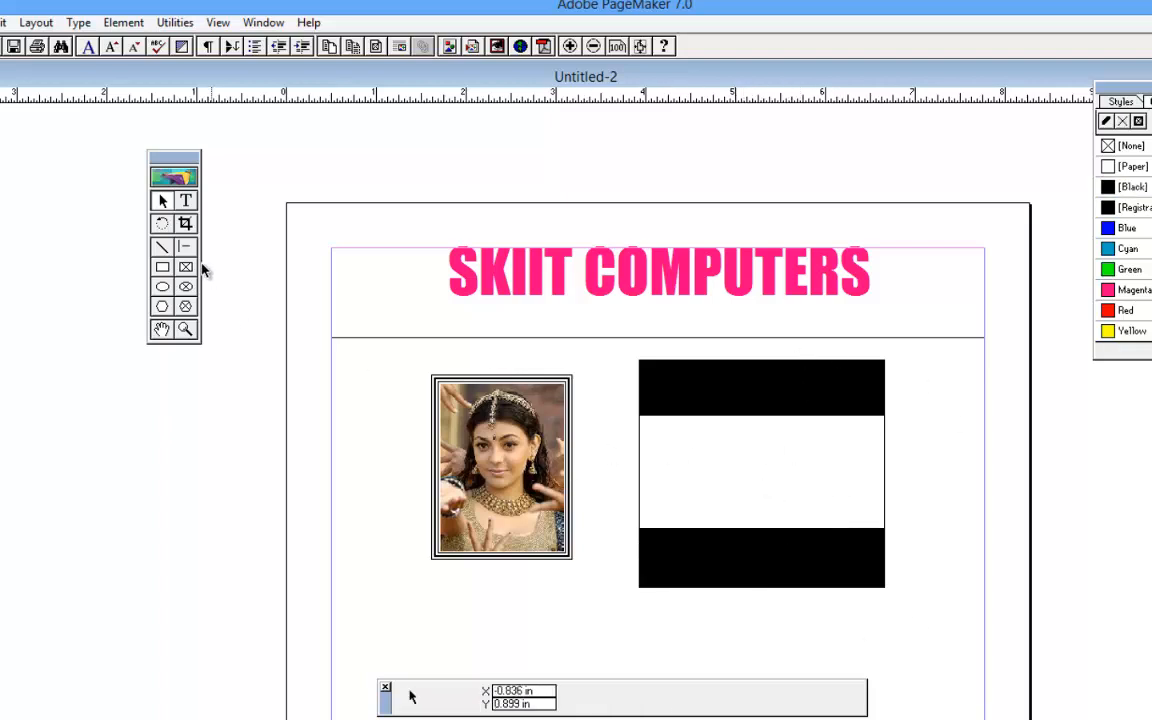
- Add a text block reading "WANTED TEACHERS" in the white area between the two black bands
{"action": "left_click", "coordinate": [185, 200]}
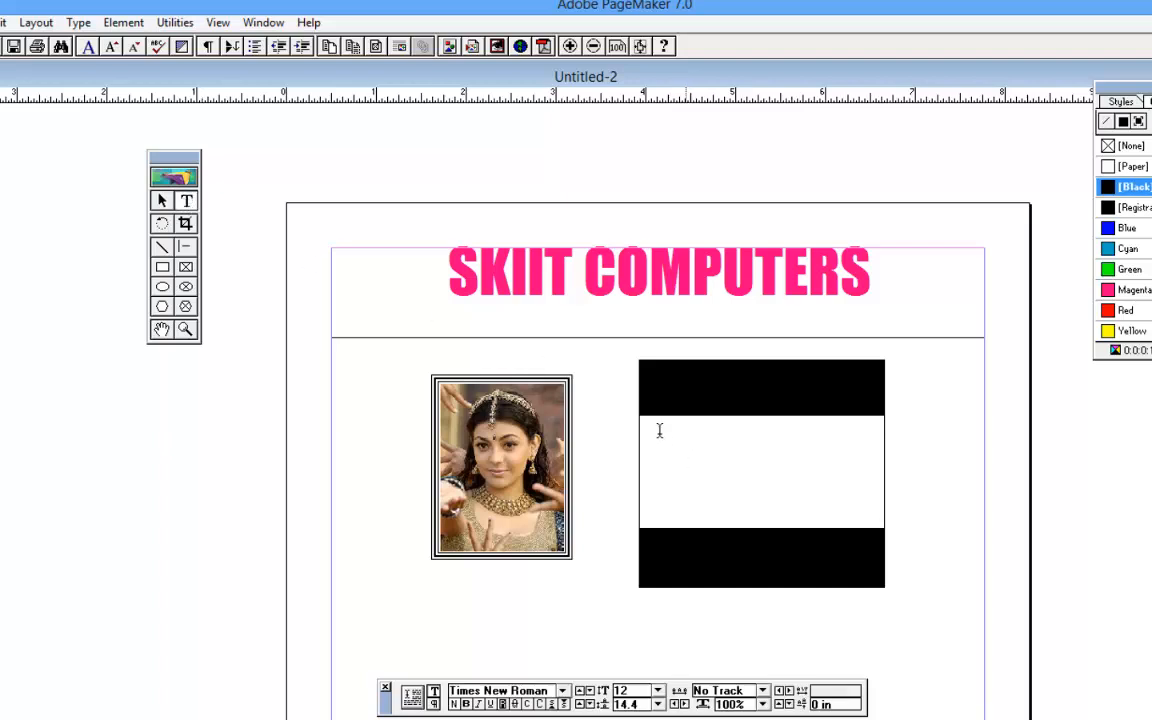
{"action": "left_click", "coordinate": [656, 385]}
{"action": "left_click_drag", "start_coordinate": [655, 373], "coordinate": [876, 410]}
{"action": "left_click_drag", "start_coordinate": [645, 442], "coordinate": [913, 495]}
{"action": "type", "text": "Wa"}
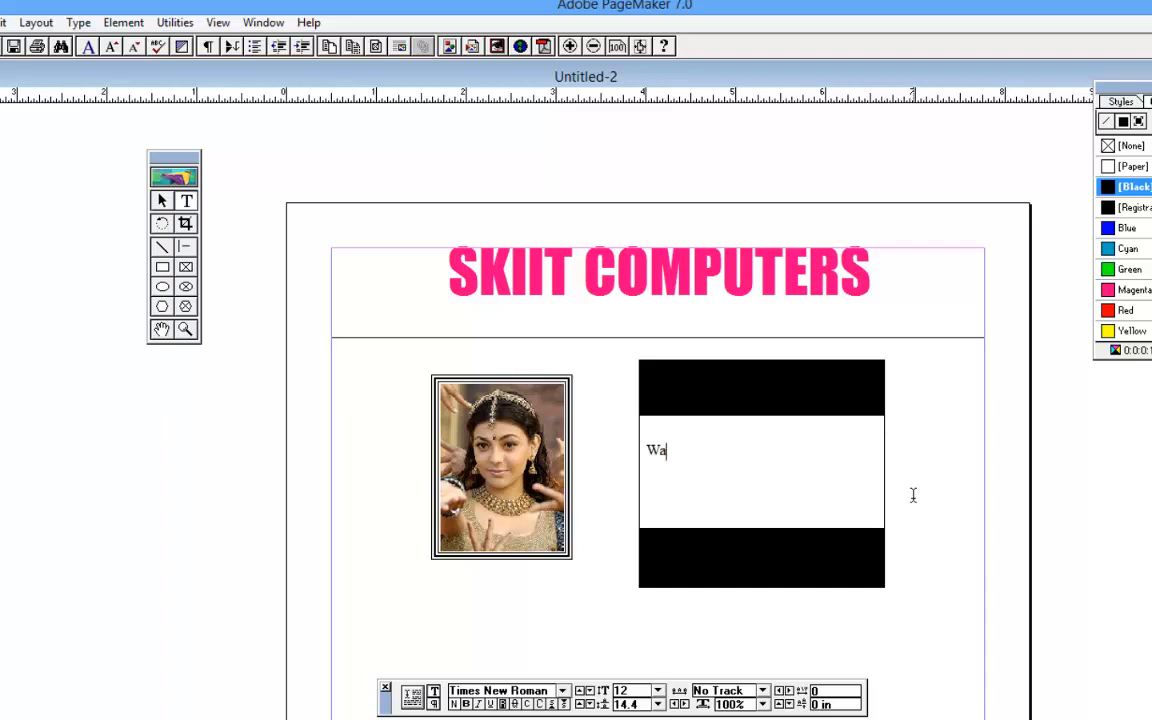
{"action": "key", "text": "BackSpace"}
{"action": "key", "text": "BackSpace"}
{"action": "type", "text": "WANTED TEA"}
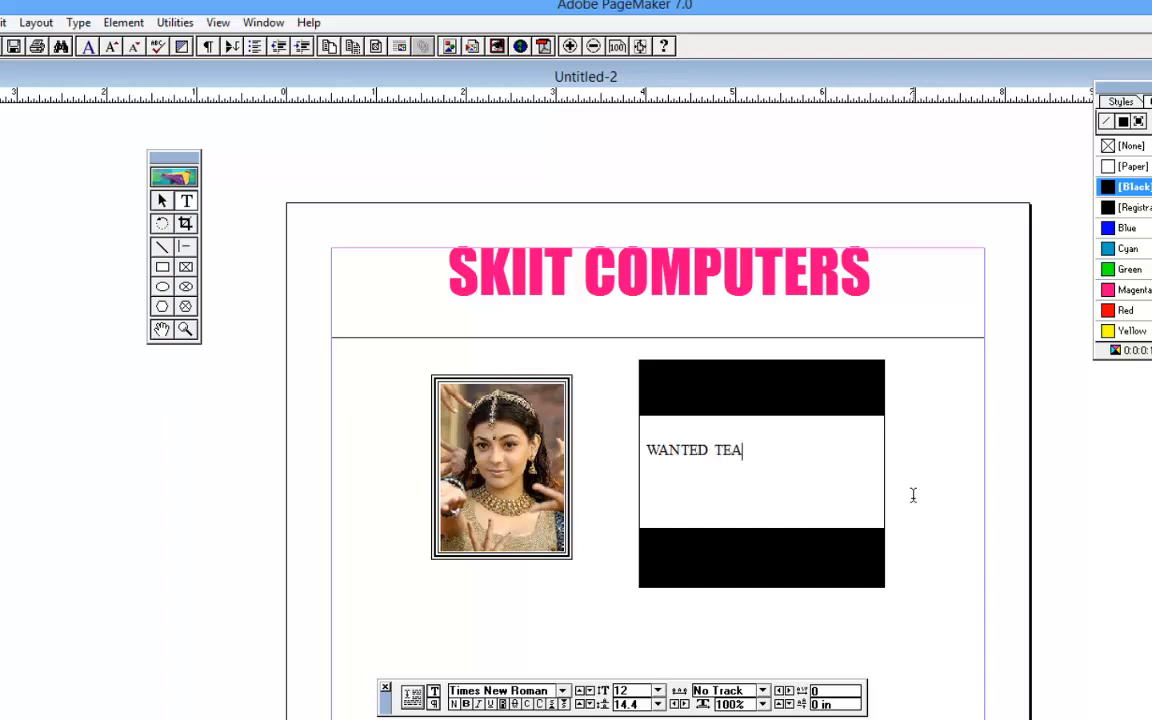
{"action": "type", "text": "CHERS"}
- Set the WANTED TEACHERS text to size 20 and bold
{"action": "left_click_drag", "start_coordinate": [798, 450], "coordinate": [588, 451]}
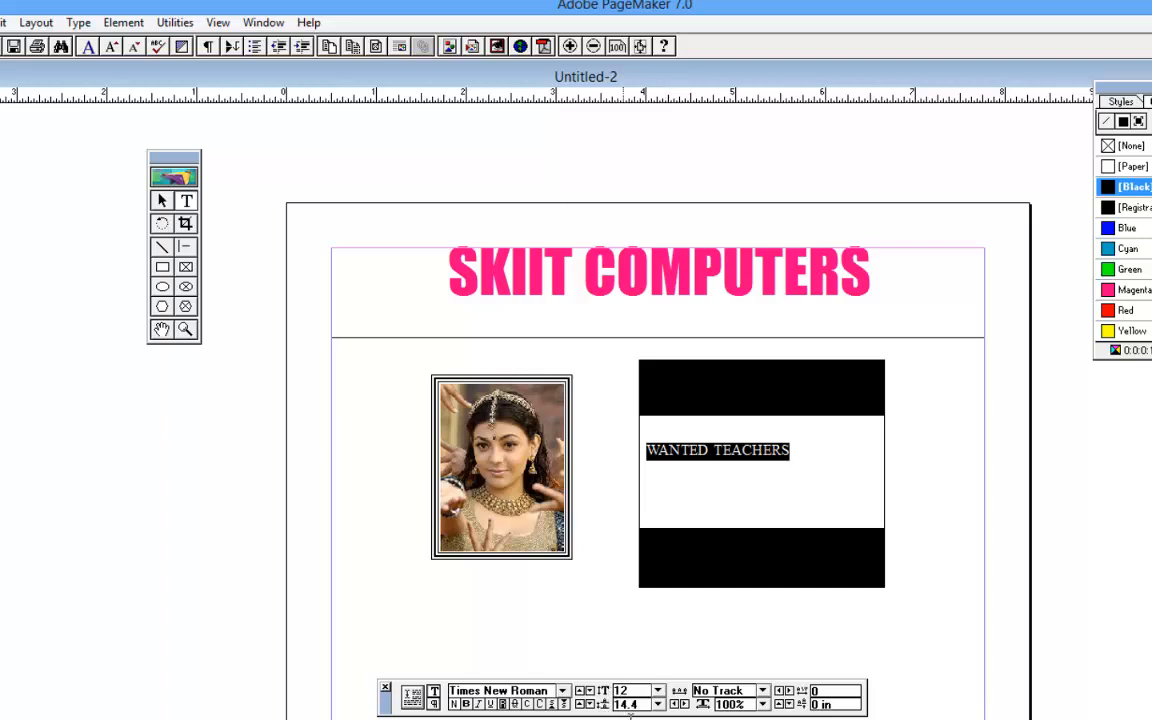
{"action": "left_click_drag", "start_coordinate": [642, 692], "coordinate": [550, 691]}
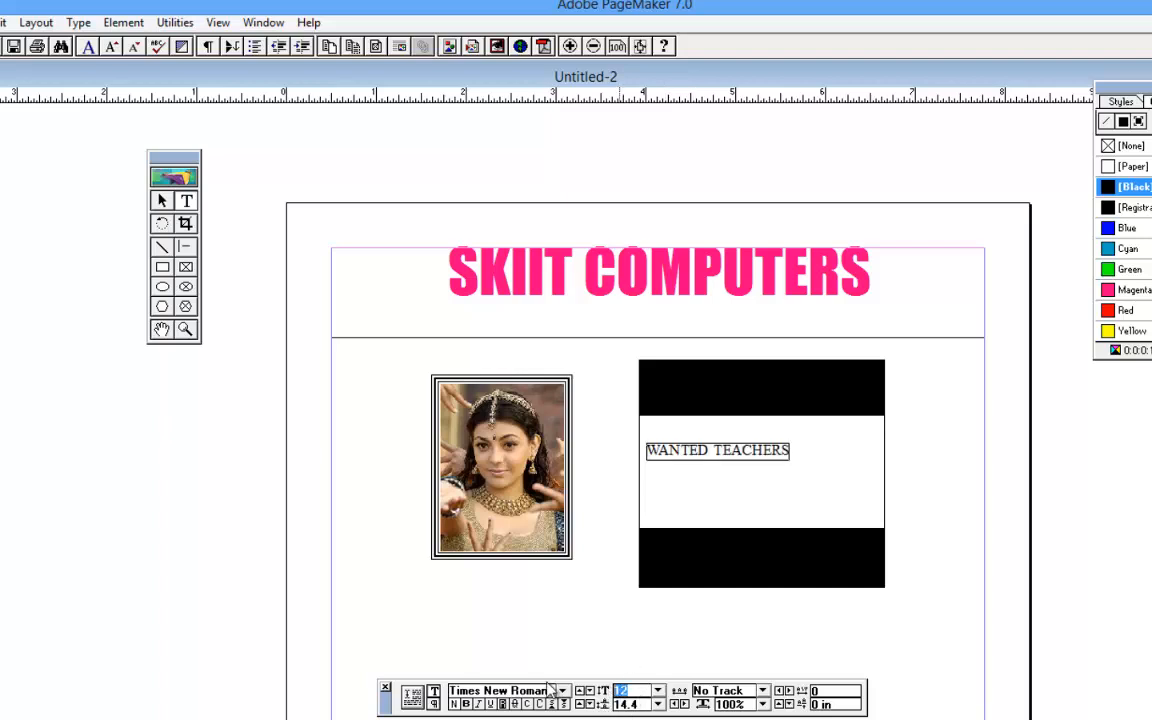
{"action": "type", "text": "20"}
{"action": "key", "text": "Return"}
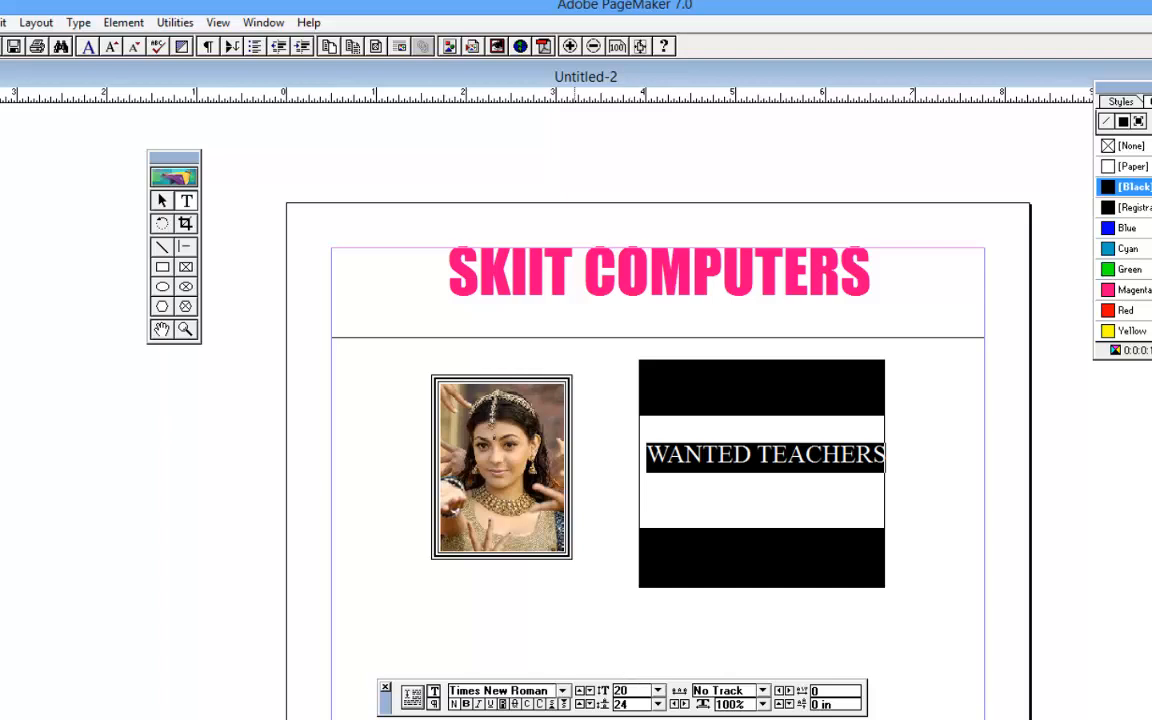
{"action": "left_click", "coordinate": [465, 704]}
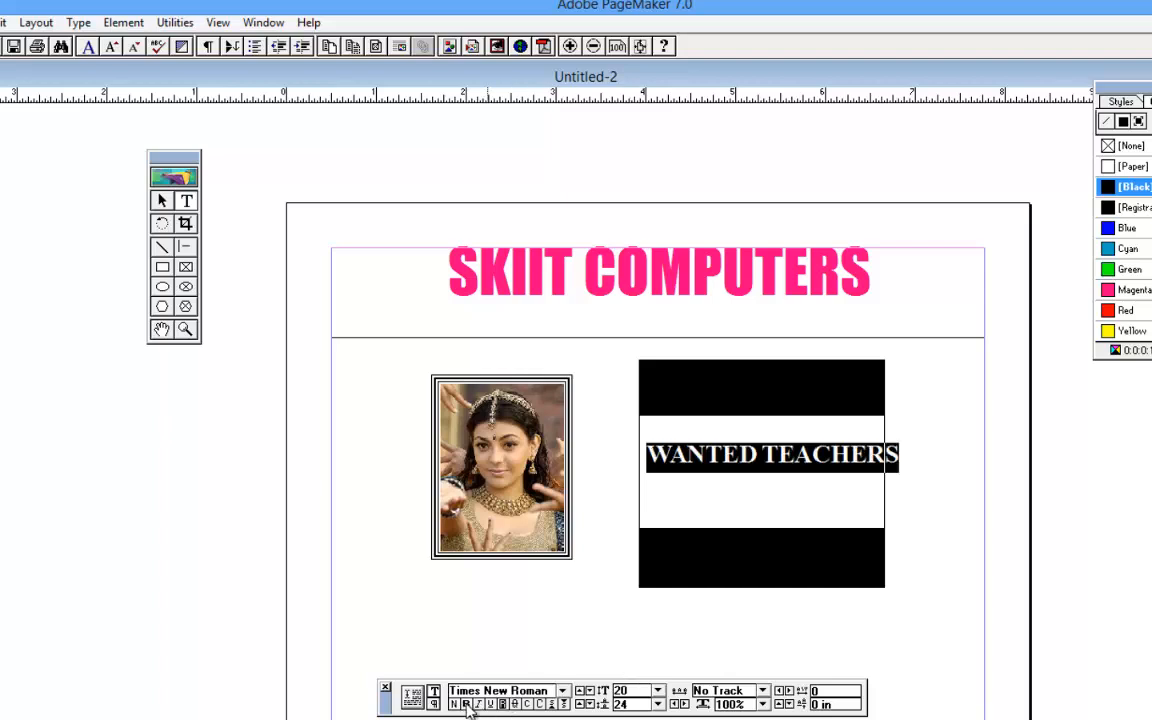
- Move the WANTED TEACHERS text block up onto the top black band
{"action": "left_click", "coordinate": [162, 200]}
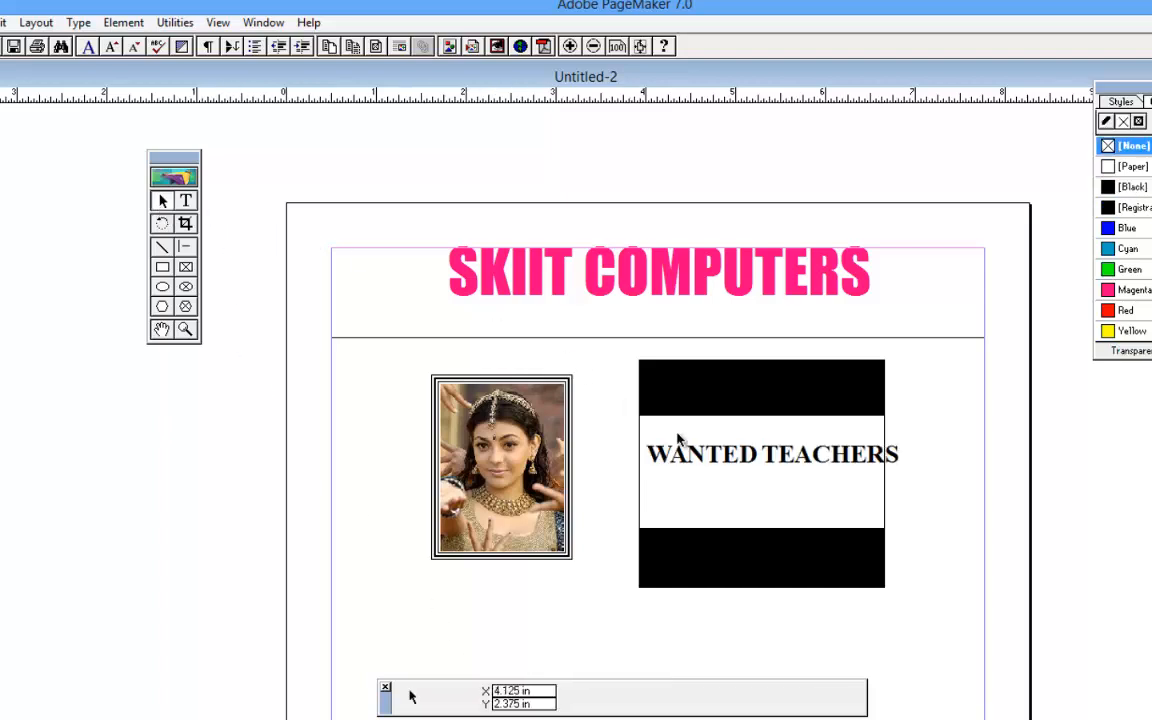
{"action": "left_click", "coordinate": [700, 455]}
{"action": "left_click_drag", "start_coordinate": [700, 455], "coordinate": [689, 386]}
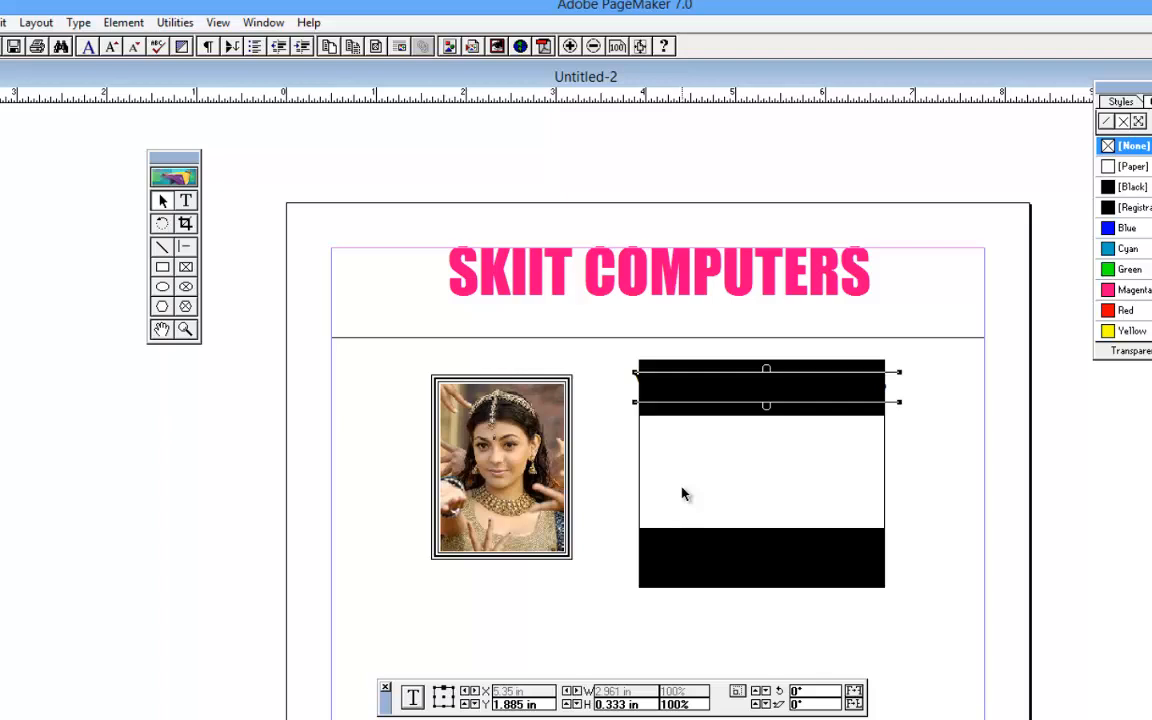
- Apply the Reverse style to the WANTED TEACHERS text and lower its text block slightly on the top black band
{"action": "left_click", "coordinate": [186, 200]}
{"action": "left_click_drag", "start_coordinate": [641, 379], "coordinate": [906, 404]}
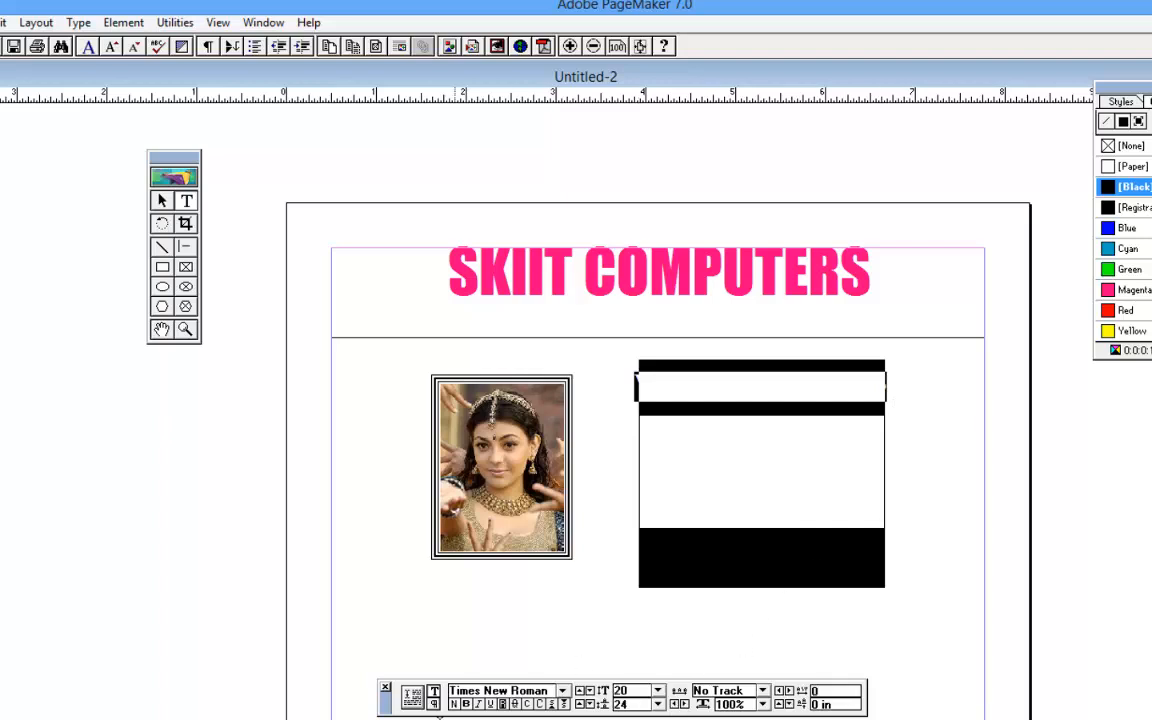
{"action": "left_click", "coordinate": [507, 707]}
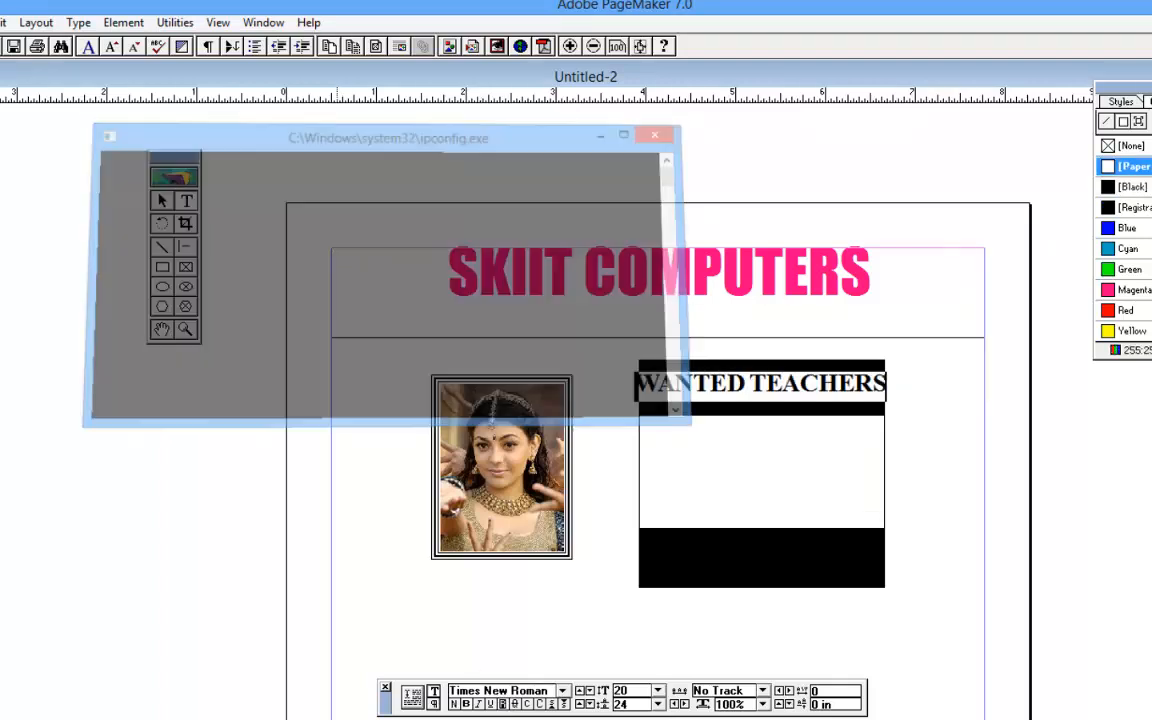
{"action": "left_click", "coordinate": [163, 201]}
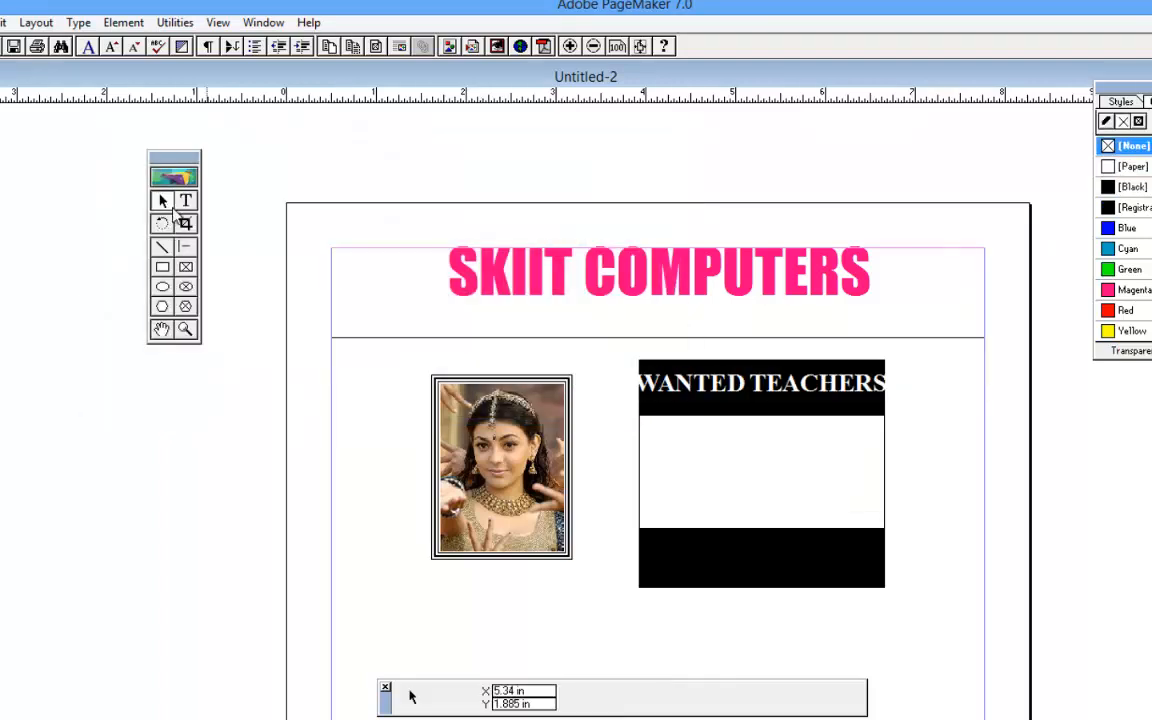
{"action": "left_click", "coordinate": [748, 392]}
{"action": "left_click_drag", "start_coordinate": [748, 392], "coordinate": [748, 396]}
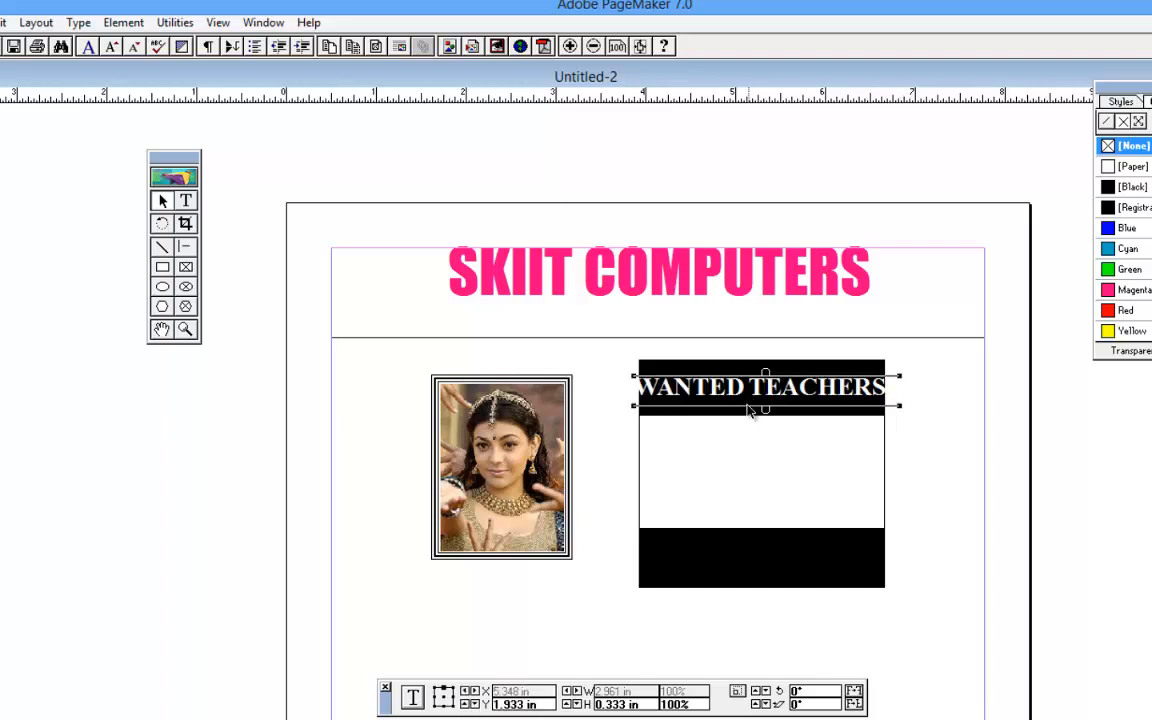
{"action": "left_click", "coordinate": [775, 655]}
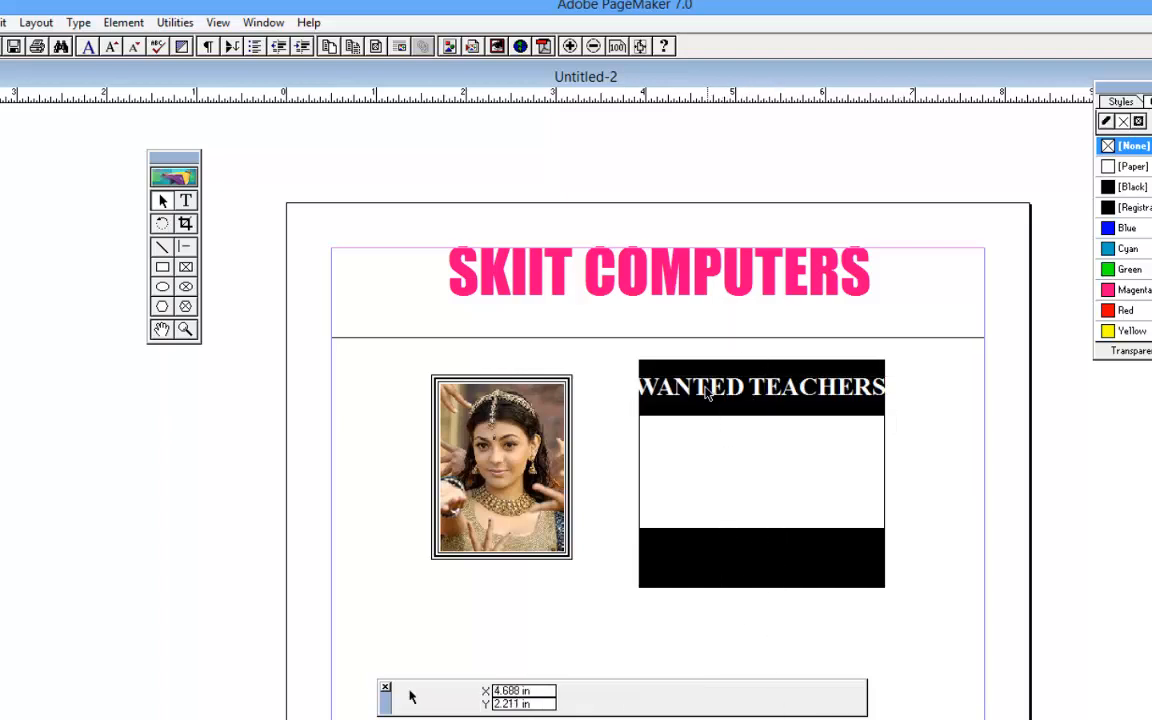
- Try placing a copy of the SKIIT COMPUTERS heading just below the original, and delete that copy
{"action": "left_click_drag", "start_coordinate": [671, 262], "coordinate": [689, 314]}
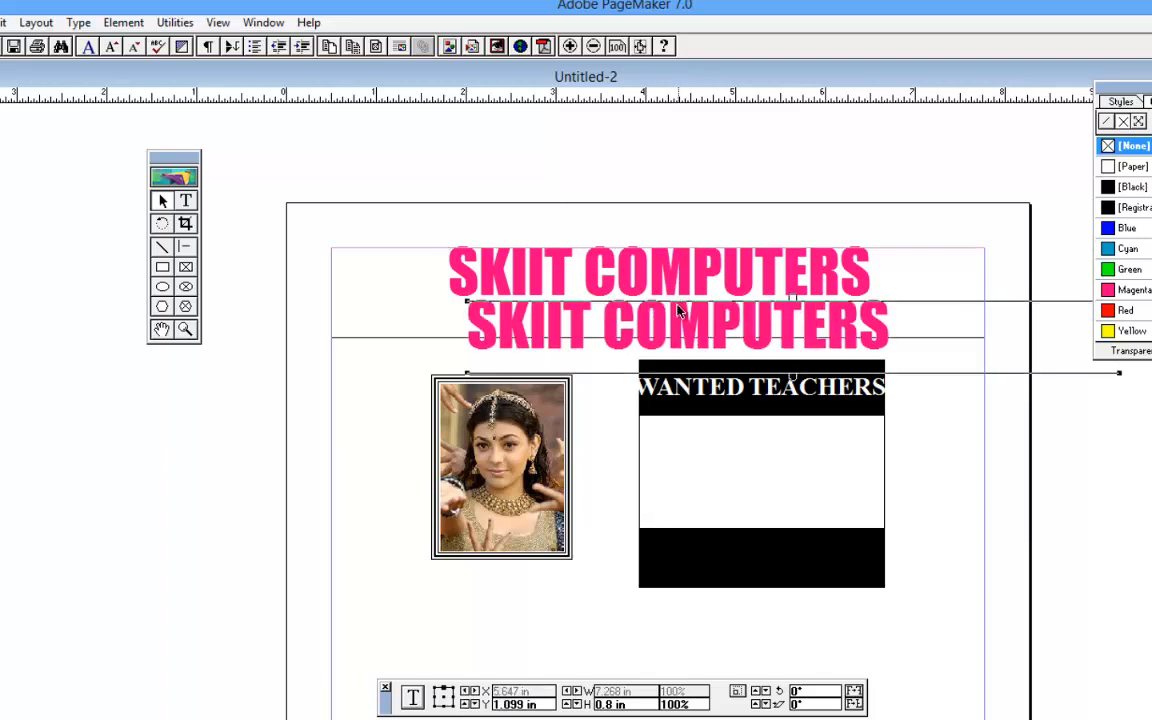
{"action": "key", "text": "Delete"}
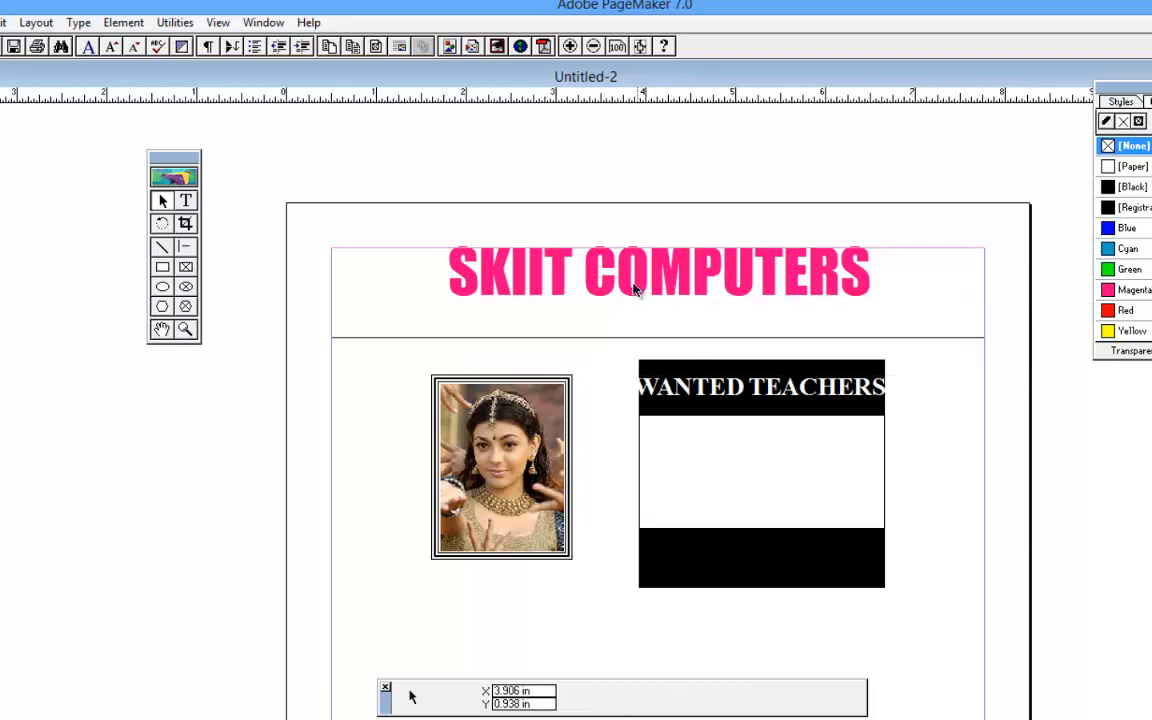
- Reapply the Reverse style to the black WANTED TEACHERS text on the top black band
{"action": "left_click_drag", "start_coordinate": [604, 258], "coordinate": [541, 198]}
{"action": "left_click", "coordinate": [620, 340]}
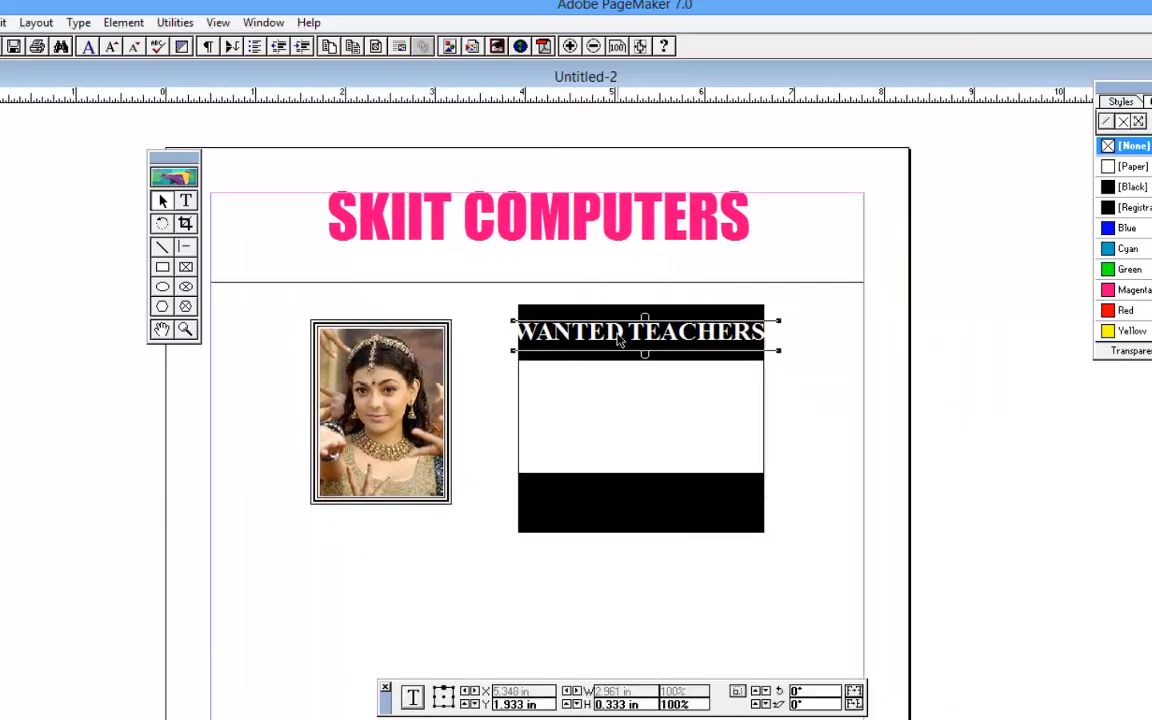
{"action": "left_click_drag", "start_coordinate": [617, 331], "coordinate": [618, 339]}
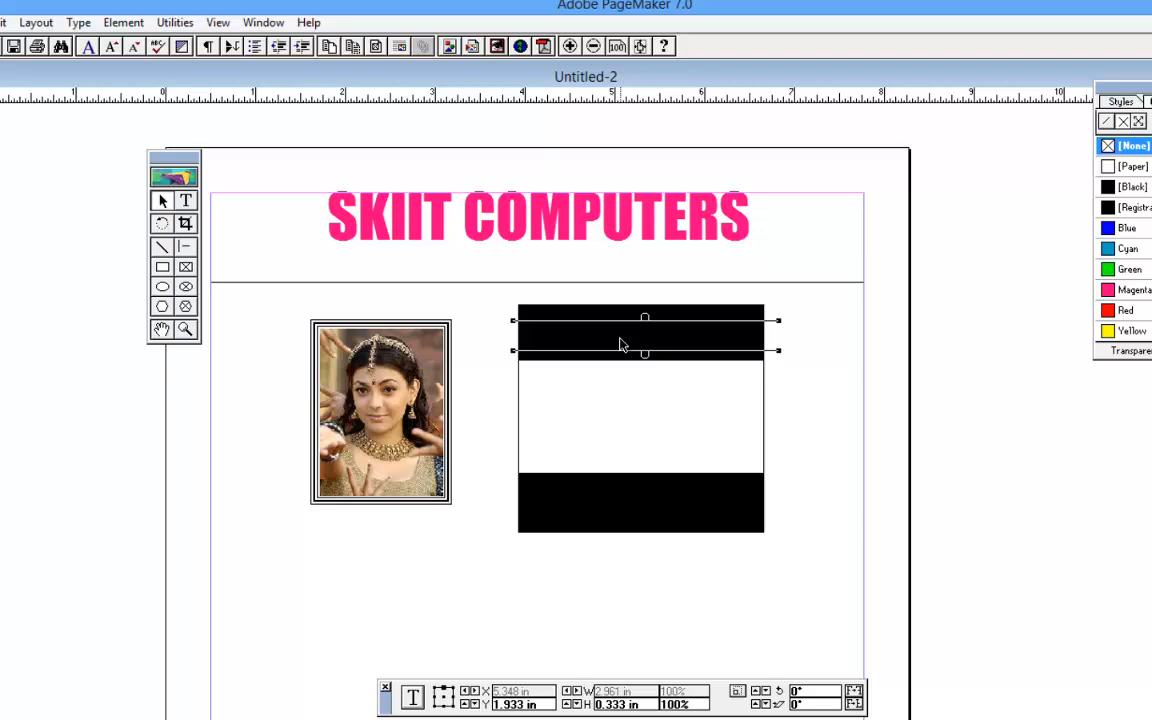
{"action": "left_click", "coordinate": [185, 200]}
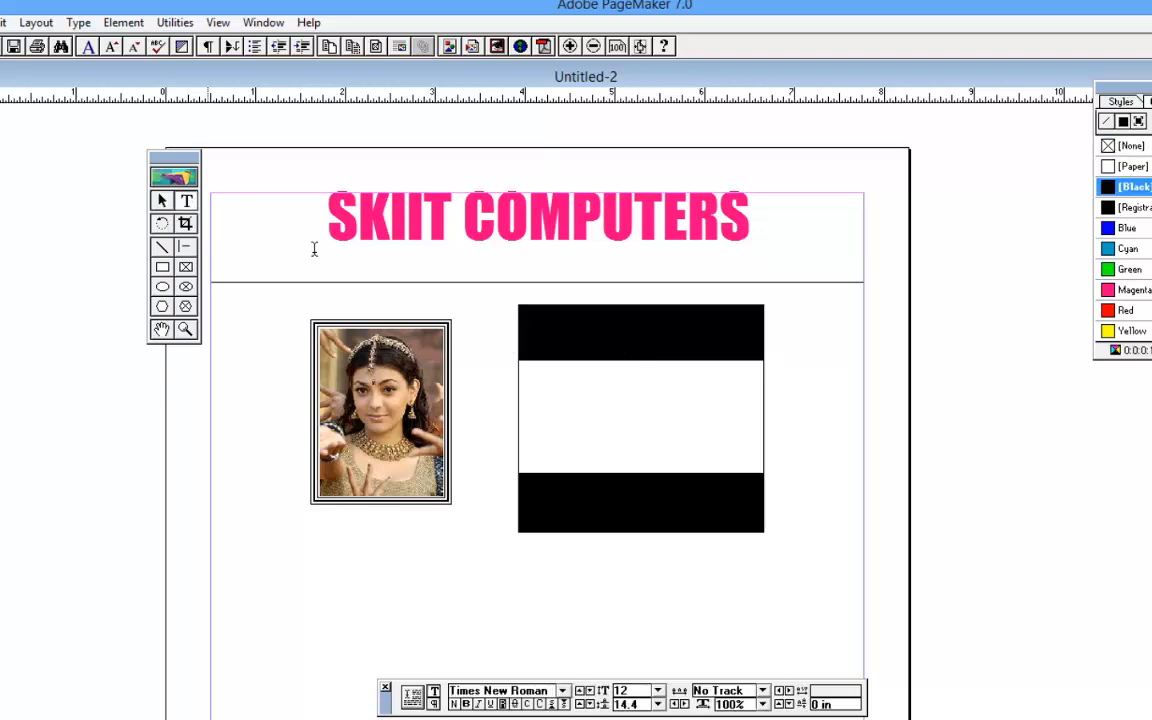
{"action": "left_click", "coordinate": [520, 325]}
{"action": "left_click_drag", "start_coordinate": [520, 324], "coordinate": [800, 329]}
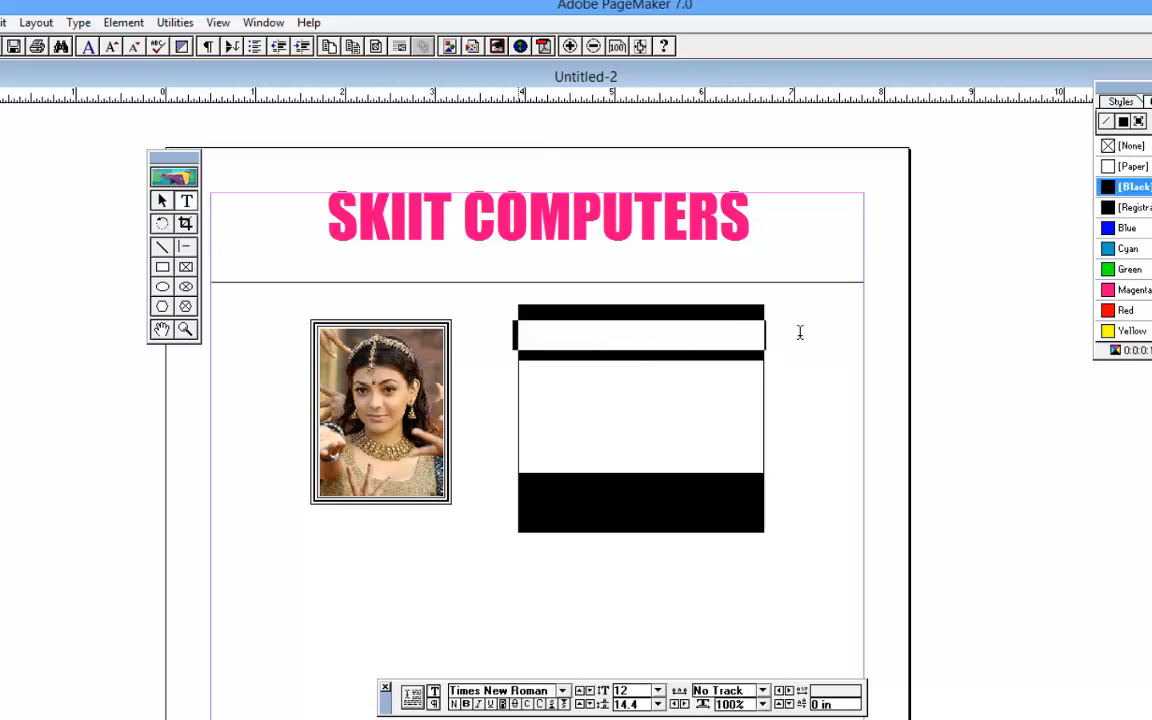
{"action": "left_click", "coordinate": [503, 704]}
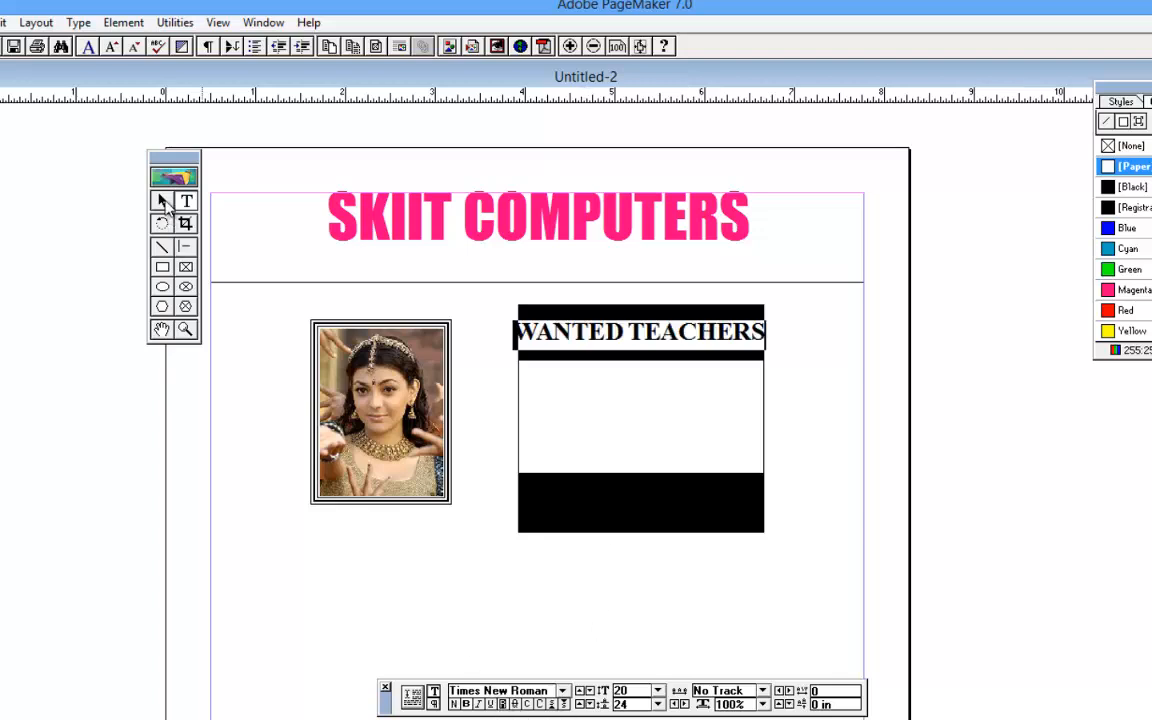
{"action": "left_click", "coordinate": [162, 200]}
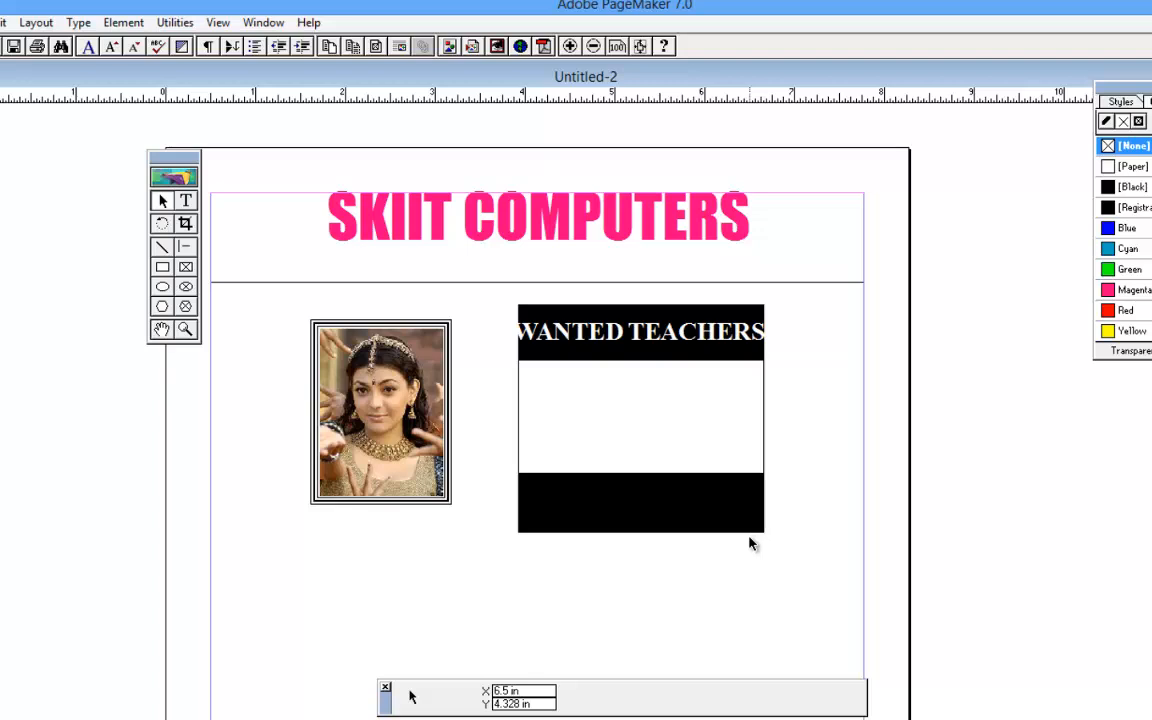
- Send the top black band behind the WANTED TEACHERS text
{"action": "left_click_drag", "start_coordinate": [438, 372], "coordinate": [594, 717]}
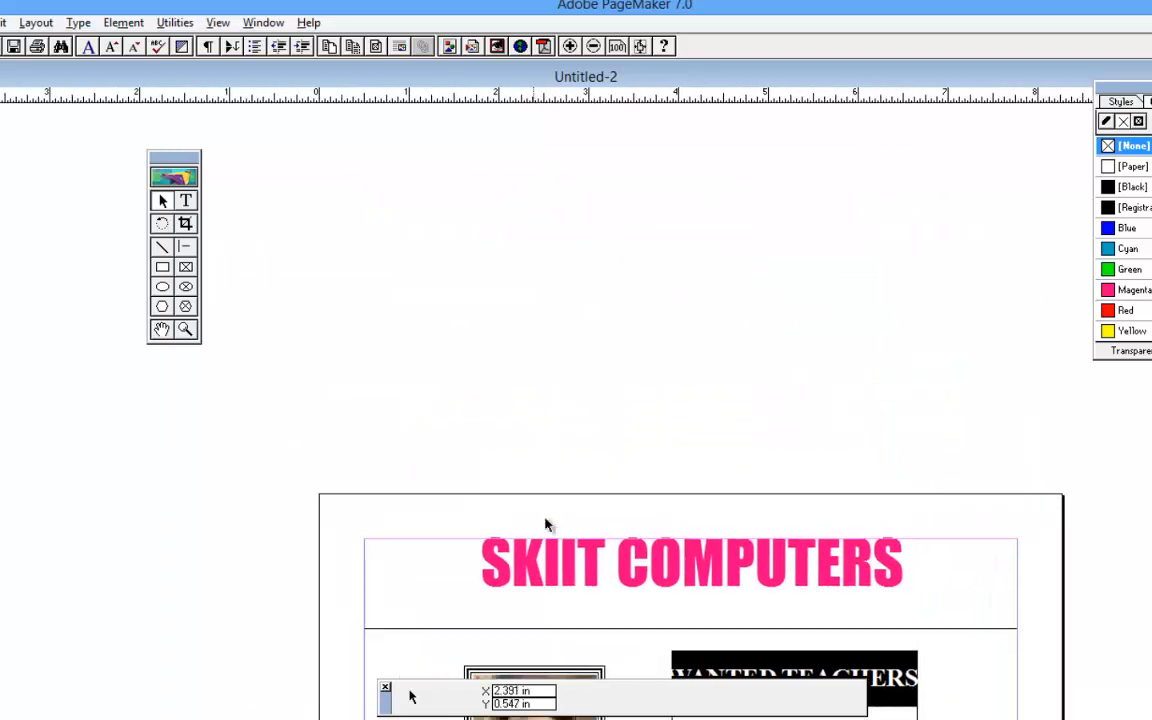
{"action": "left_click_drag", "start_coordinate": [547, 526], "coordinate": [482, 358]}
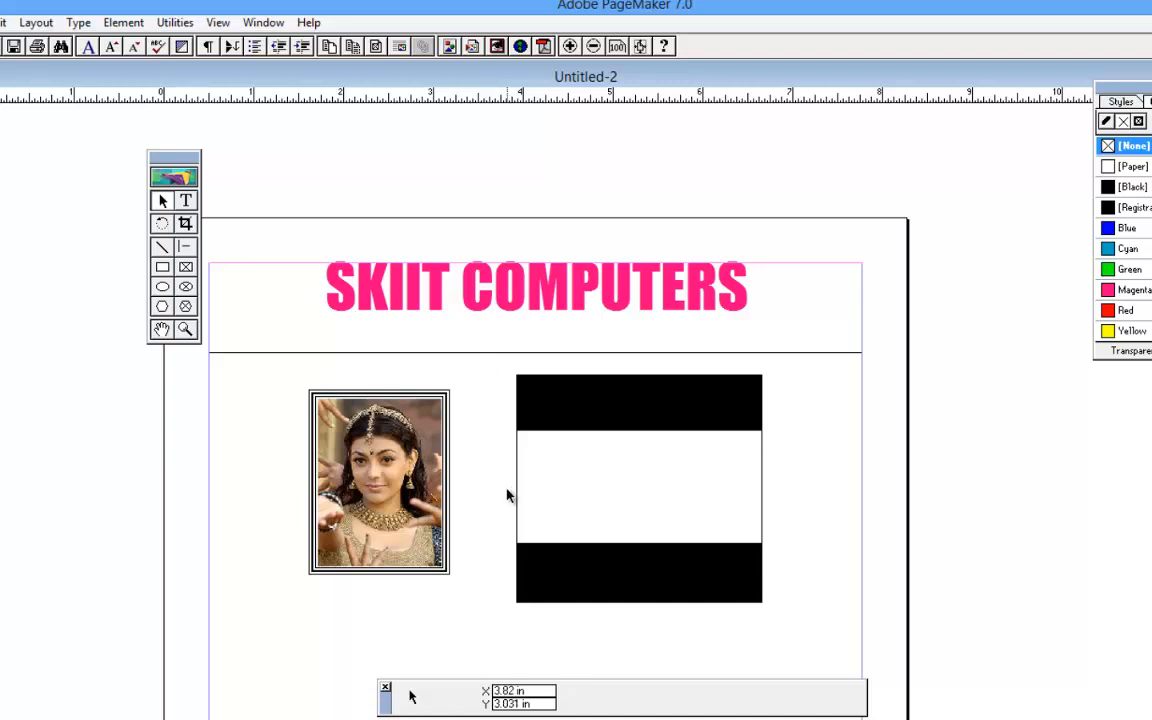
{"action": "left_click", "coordinate": [562, 420]}
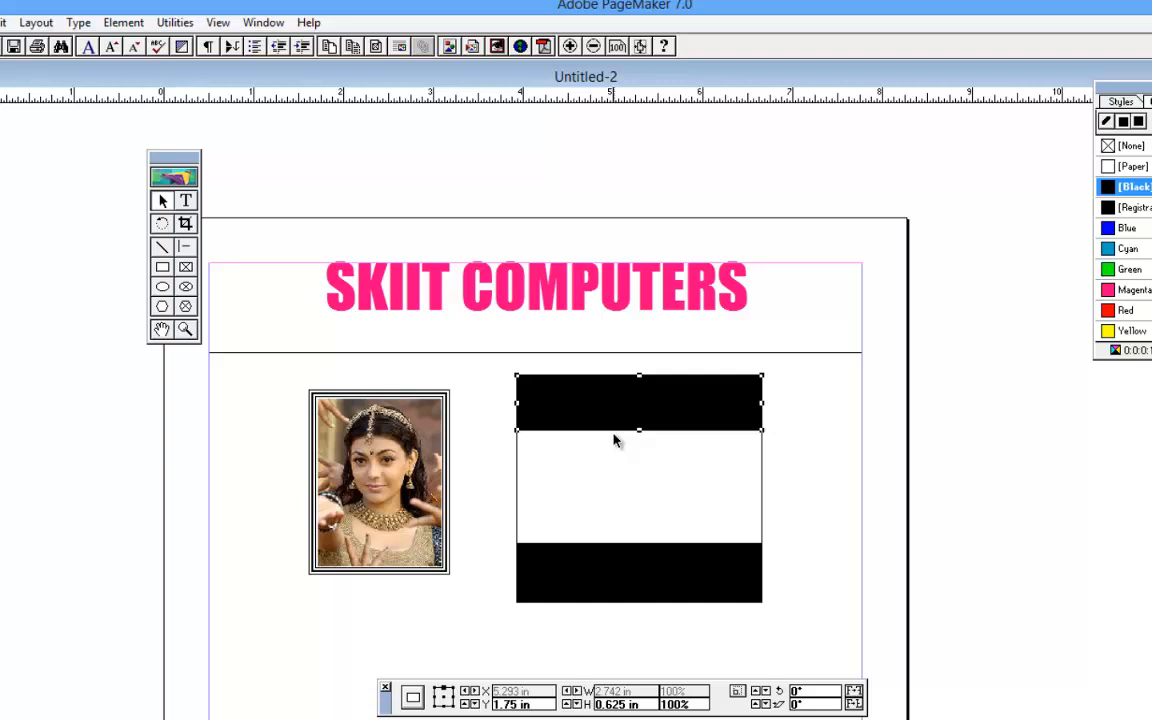
{"action": "key", "text": "ctrl+shift+["}
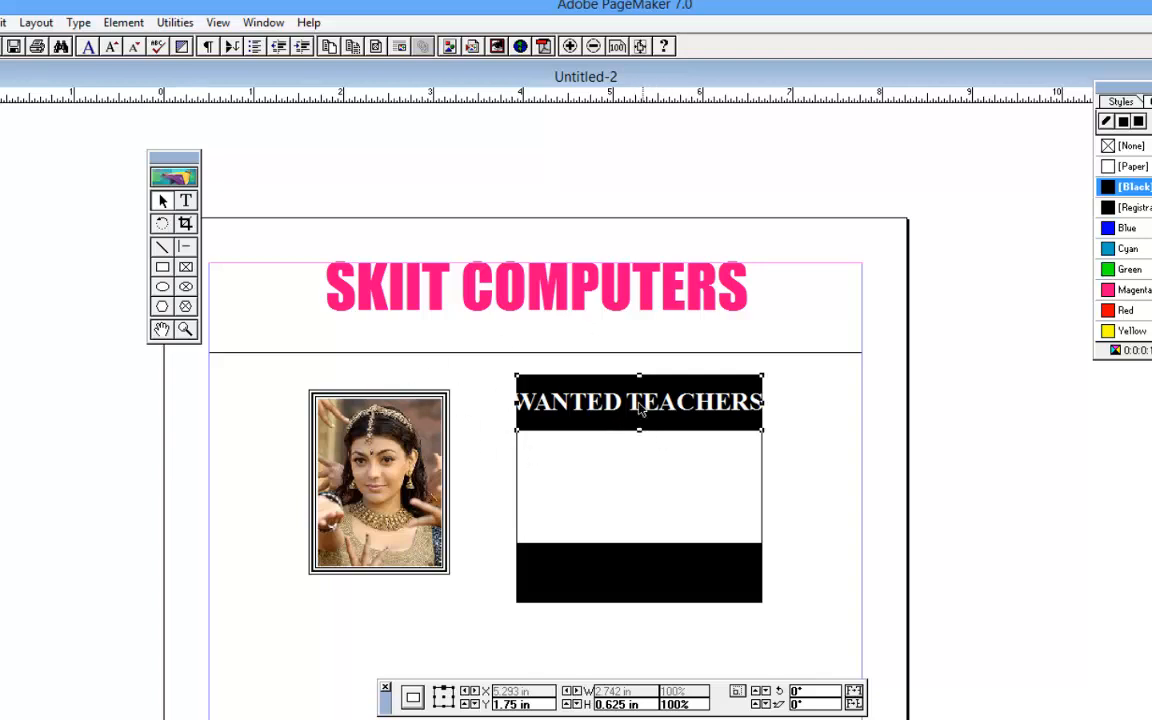
- Move the WANTED TEACHERS text block from the top band down onto the bottom black band
{"action": "left_click", "coordinate": [640, 405]}
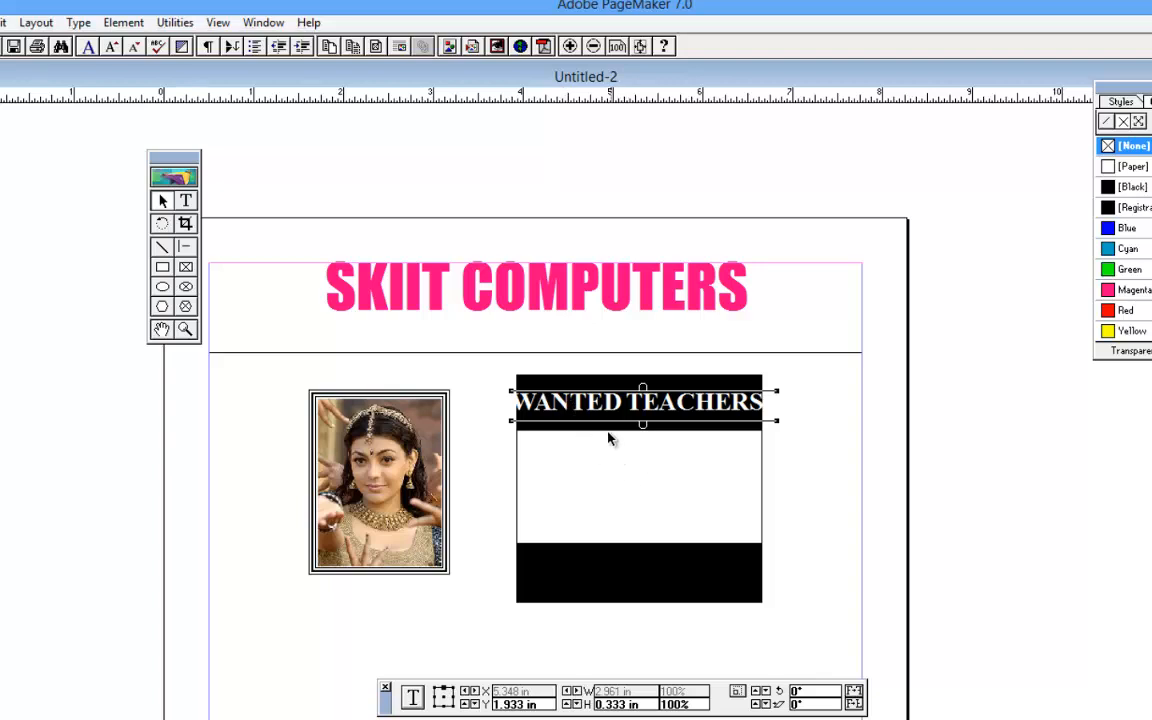
{"action": "left_click_drag", "start_coordinate": [596, 405], "coordinate": [590, 568]}
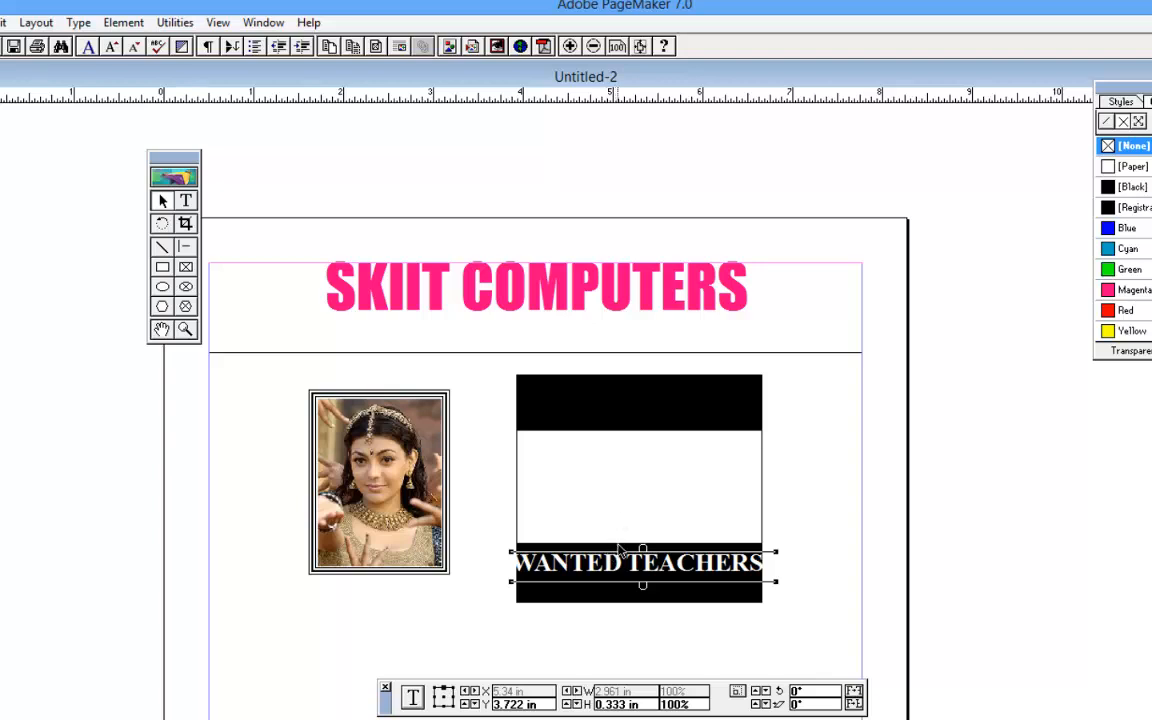
{"action": "left_click", "coordinate": [597, 416]}
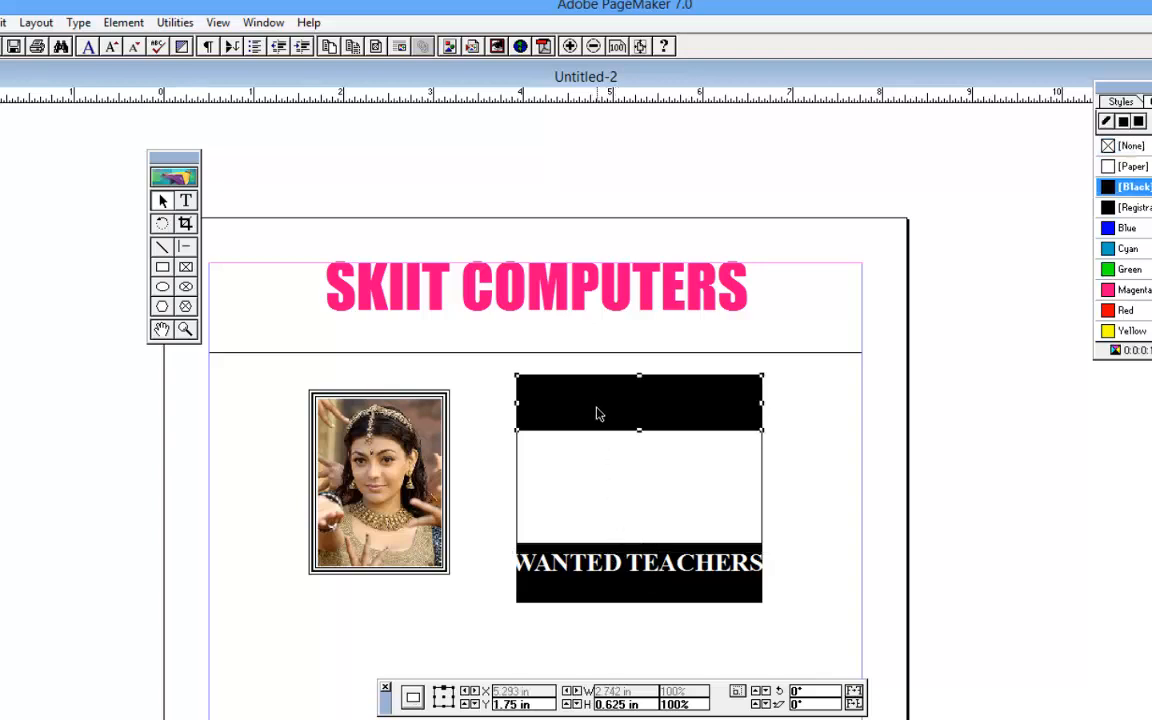
- Place a copy of the WANTED TEACHERS text block on the top black band and nudge it into position
{"action": "left_click", "coordinate": [651, 566]}
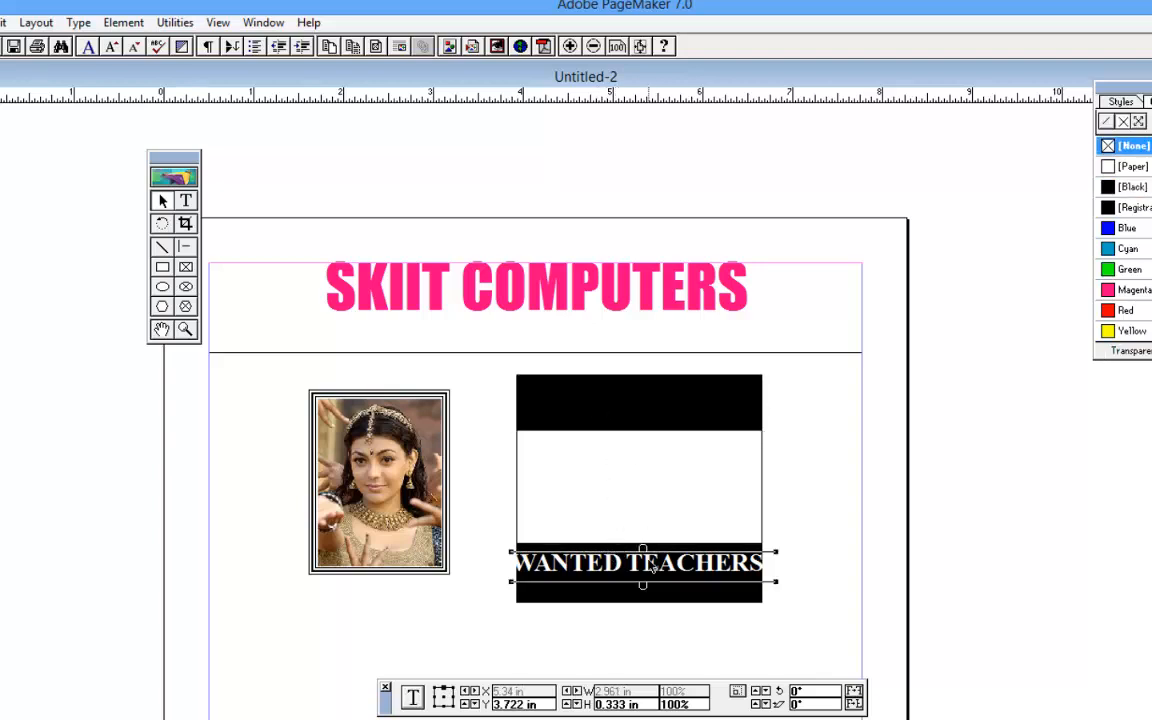
{"action": "left_click_drag", "start_coordinate": [645, 557], "coordinate": [632, 404]}
{"action": "key", "text": "Right"}
{"action": "key", "text": "Right"}
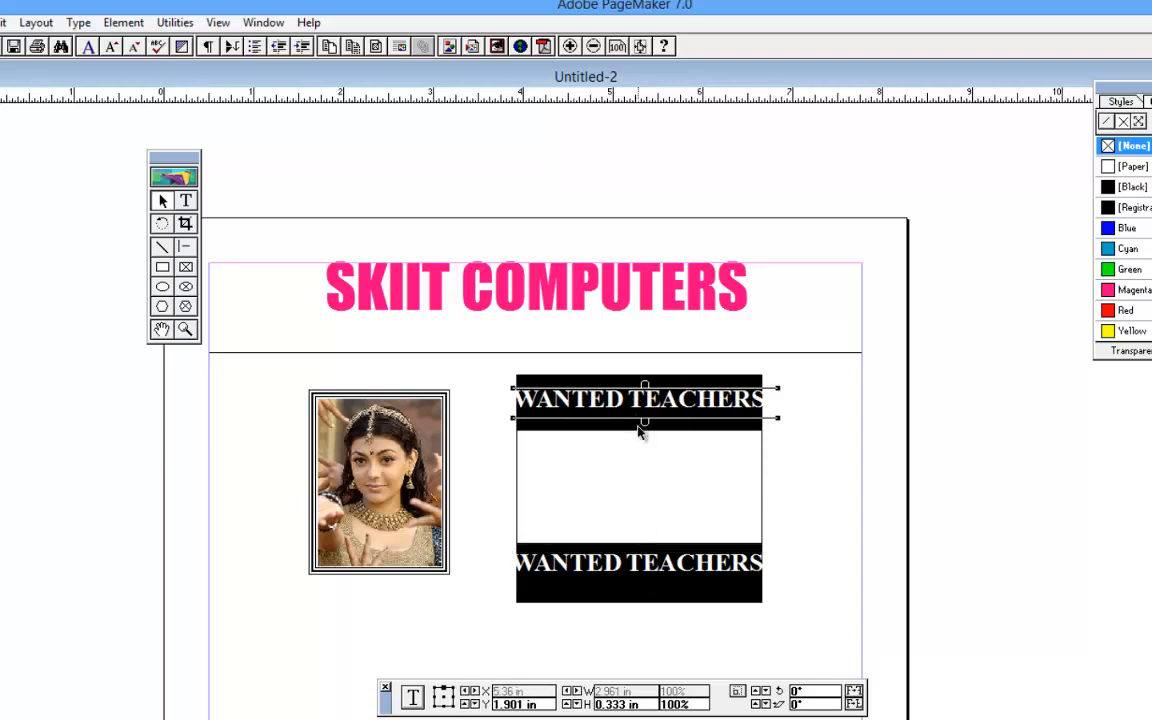
{"action": "key", "text": "Up"}
- Replace the text on the bottom black band with "SKIIT COMPUTERS RAMACHANDRAPURAM" on two lines
{"action": "left_click", "coordinate": [185, 200]}
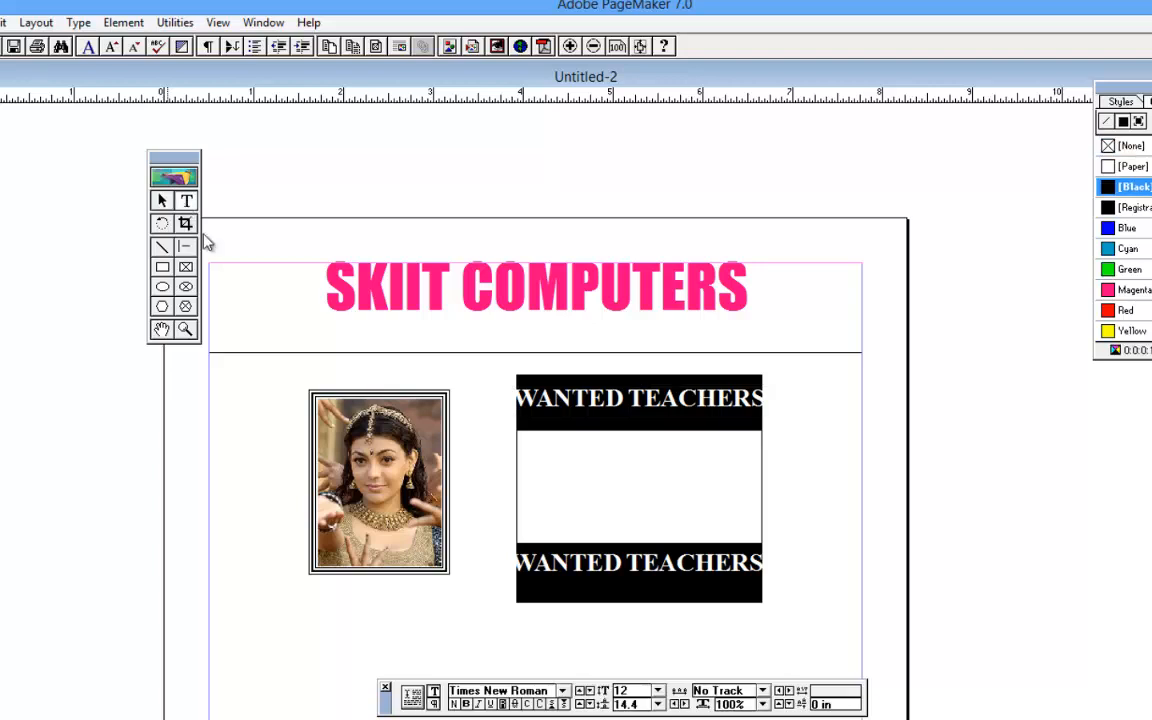
{"action": "left_click", "coordinate": [586, 563]}
{"action": "triple_click", "coordinate": [586, 563]}
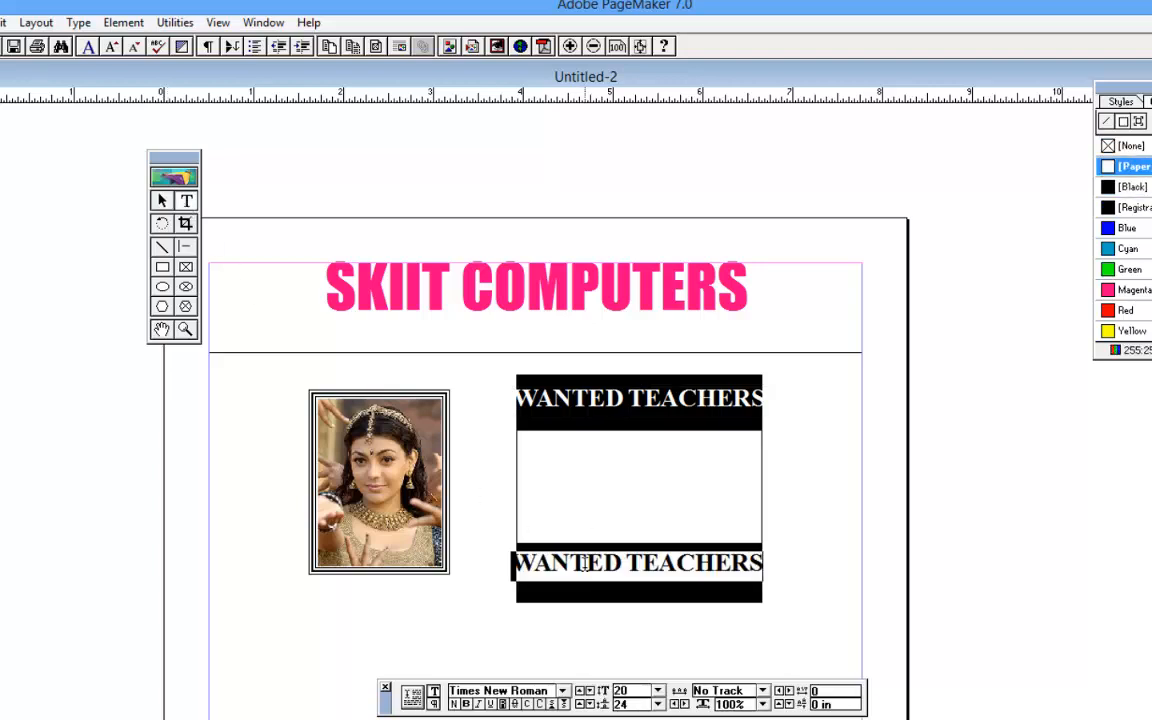
{"action": "type", "text": "SKIIT COMPUTER"}
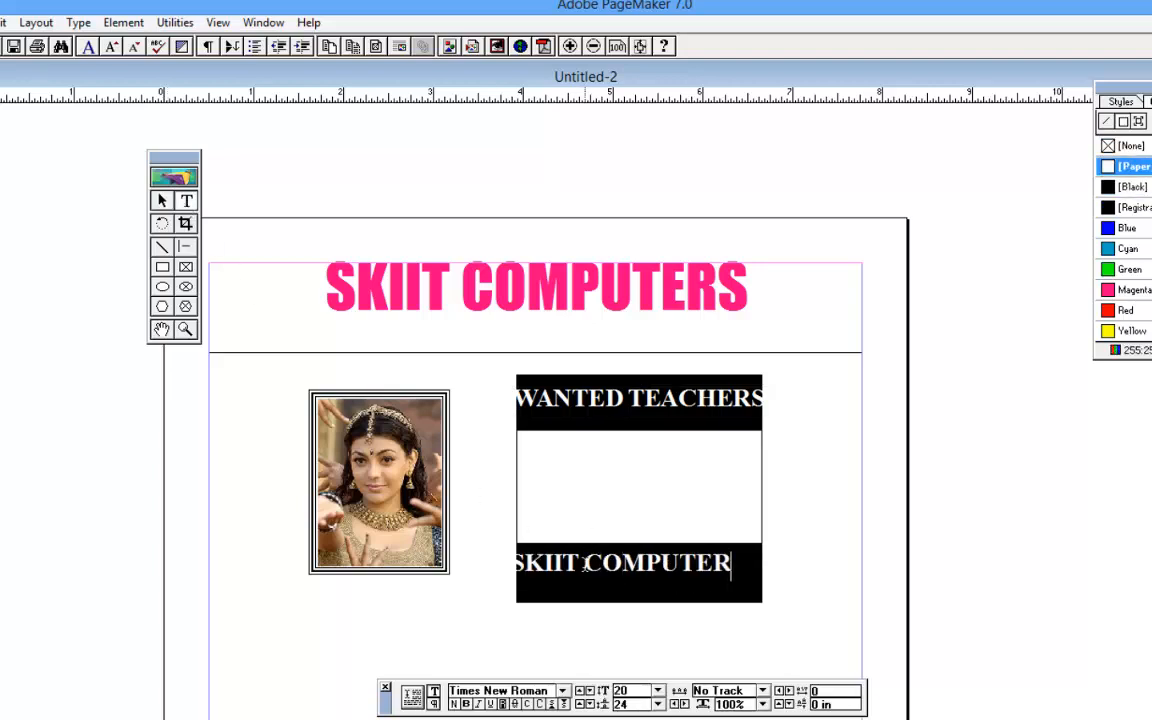
{"action": "type", "text": "S RAM"}
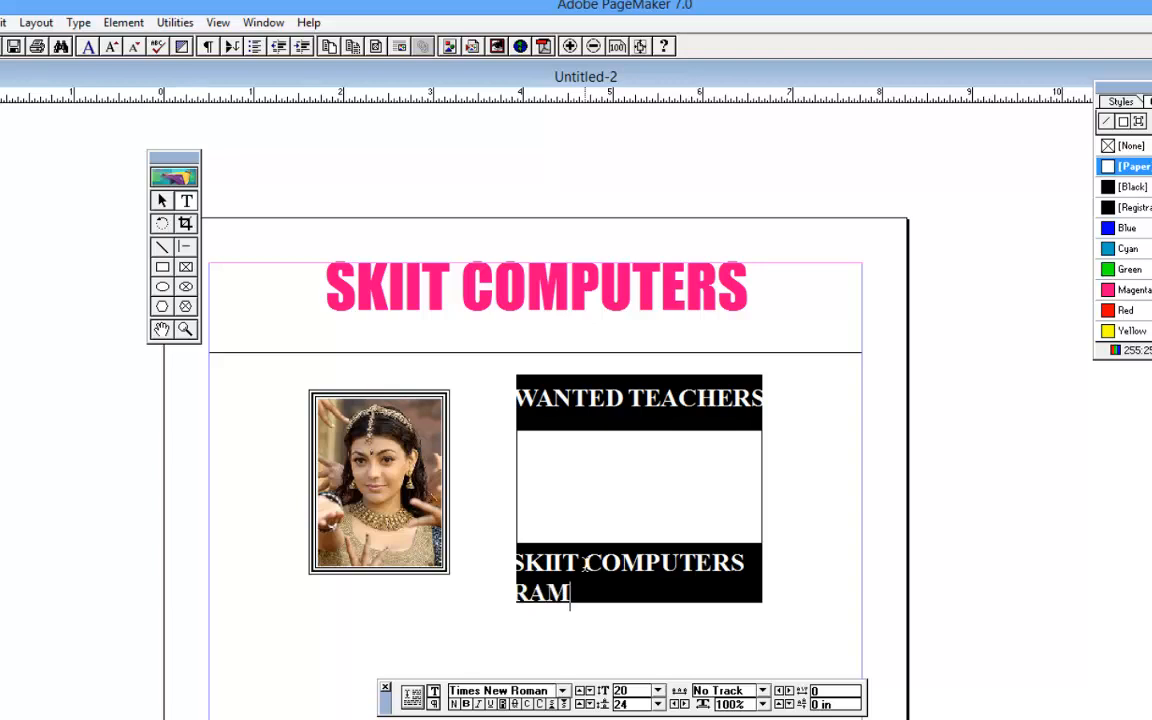
{"action": "type", "text": "ACHANDRAPURAM"}
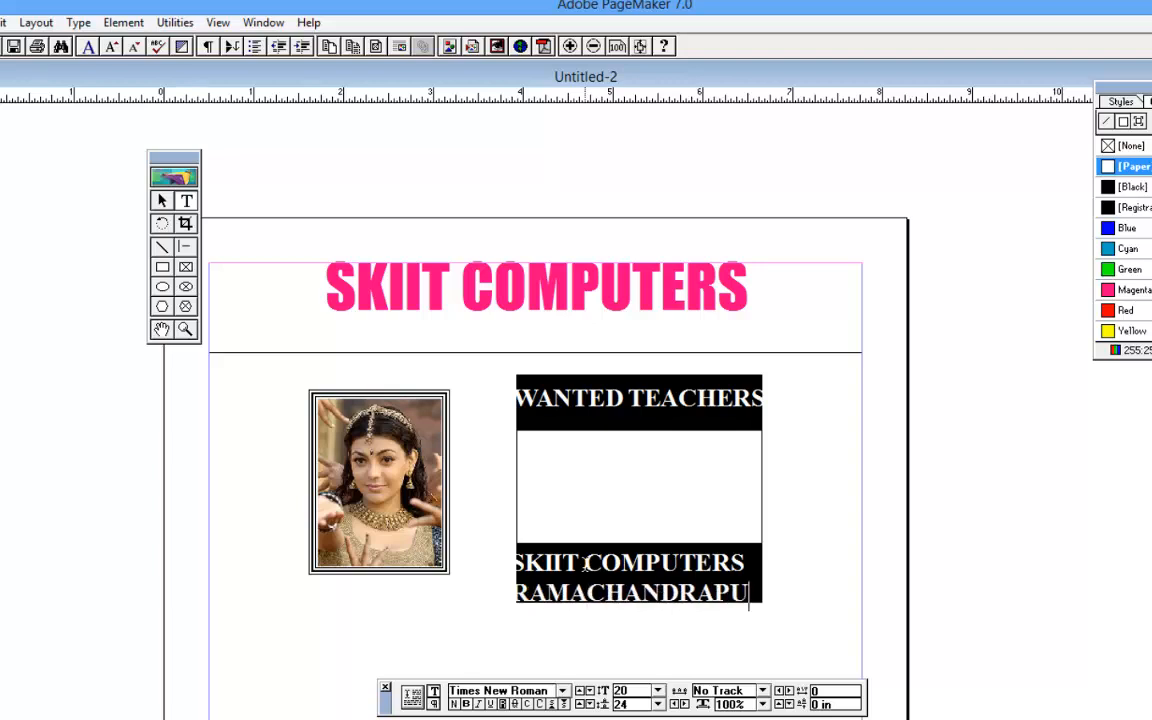
- Reduce the text size of the RAMACHANDRAPURAM line by 6 points
{"action": "key", "text": "shift+Left"}
{"action": "key", "text": "shift+Left"}
{"action": "key", "text": "shift+Left"}
{"action": "key", "text": "shift+Left"}
{"action": "key", "text": "shift+Left"}
{"action": "key", "text": "shift+Left"}
{"action": "key", "text": "shift+Left"}
{"action": "key", "text": "shift+Left"}
{"action": "key", "text": "shift+Left"}
{"action": "key", "text": "shift+Left"}
{"action": "key", "text": "shift+Left"}
{"action": "key", "text": "shift+Left"}
{"action": "key", "text": "shift+Left"}
{"action": "key", "text": "shift+Left"}
{"action": "key", "text": "shift+Left"}
{"action": "key", "text": "shift+Left"}
{"action": "key", "text": "shift+Left"}
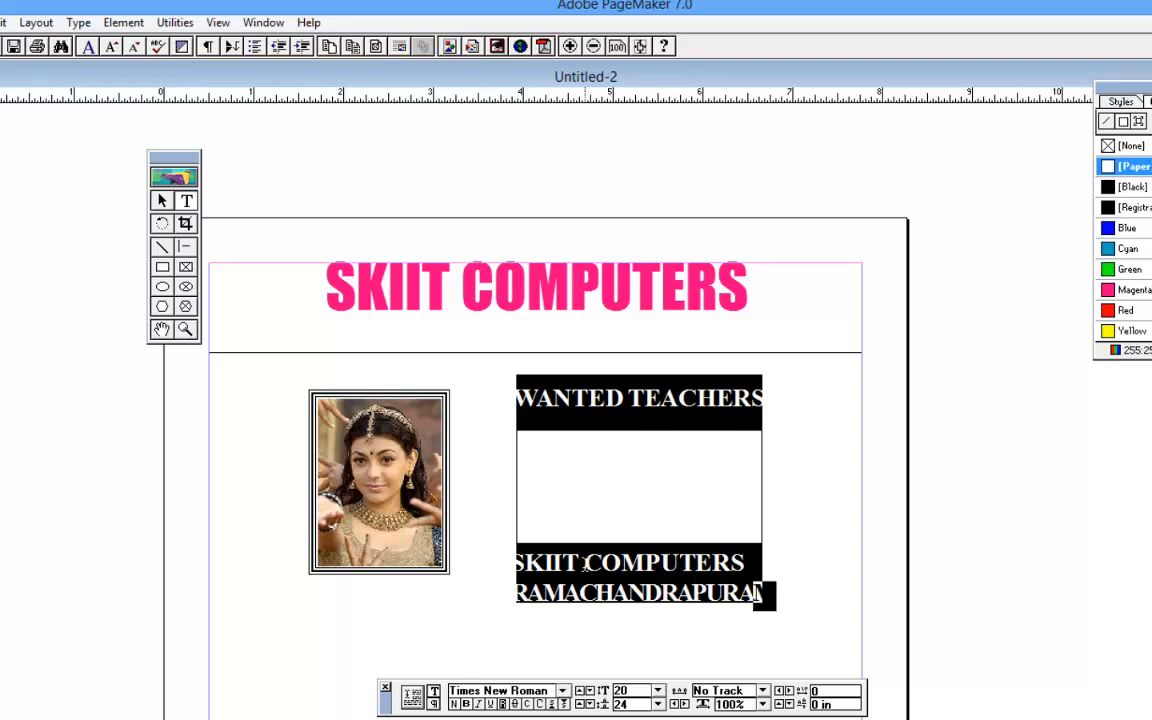
{"action": "key", "text": "shift+Right"}
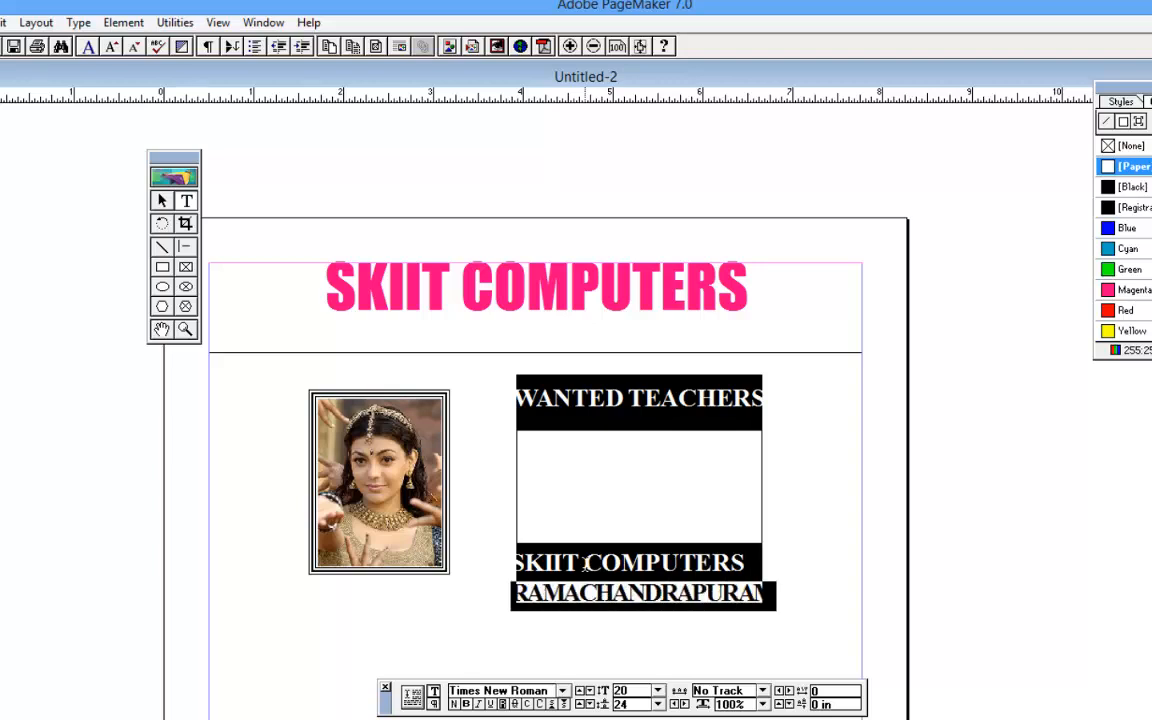
{"action": "key", "text": "ctrl+alt+shift+comma"}
{"action": "key", "text": "ctrl+alt+shift+comma"}
{"action": "key", "text": "ctrl+alt+shift+comma"}
{"action": "key", "text": "ctrl+alt+shift+comma"}
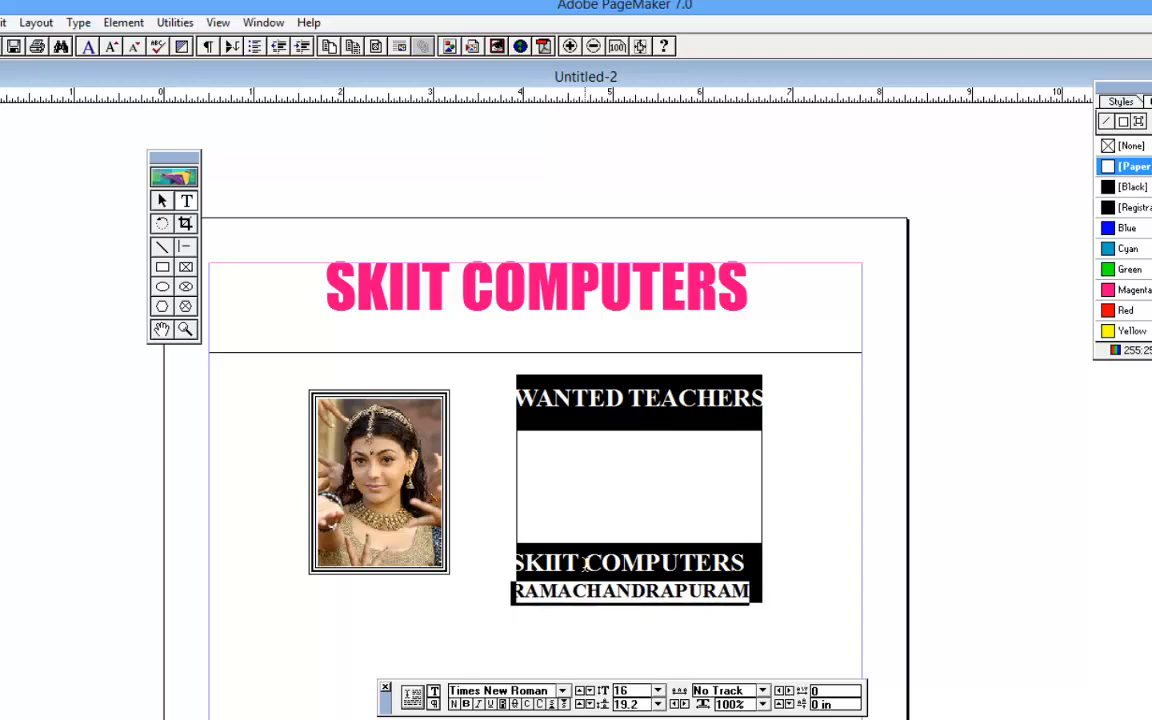
{"action": "key", "text": "ctrl+alt+shift+comma"}
{"action": "key", "text": "ctrl+alt+shift+comma"}
- Center both lines of the bottom band's text and nudge the text block slightly upward
{"action": "key", "text": "shift+Up"}
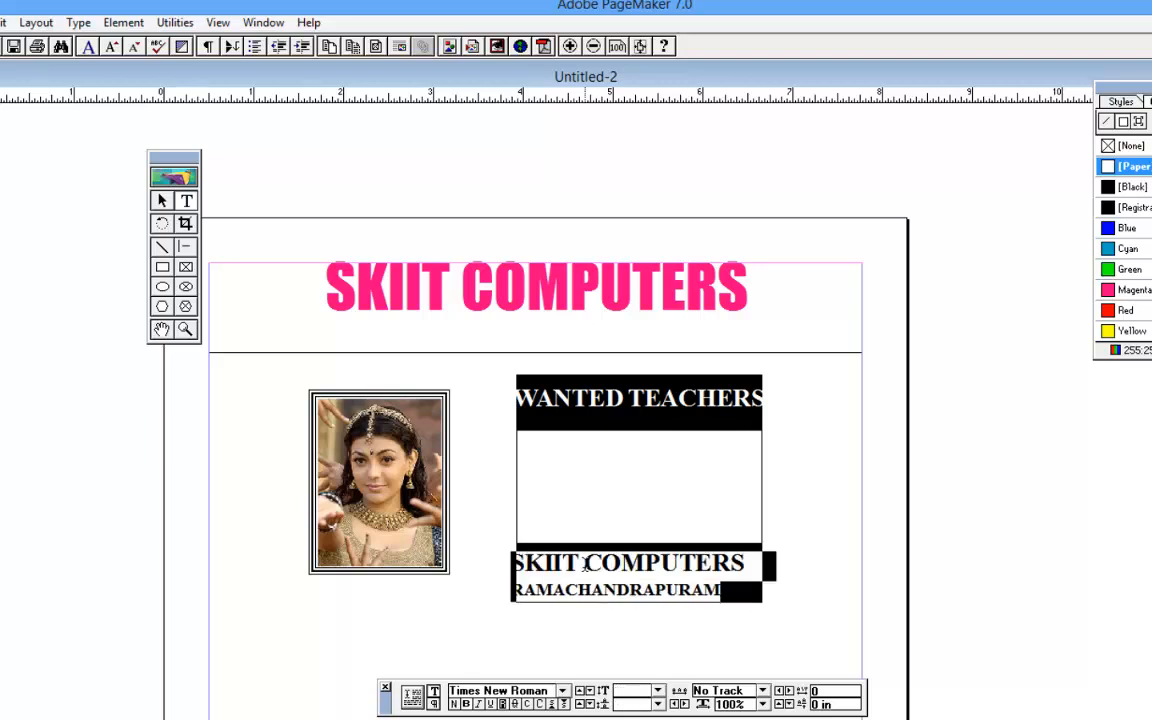
{"action": "key", "text": "ctrl+shift+c"}
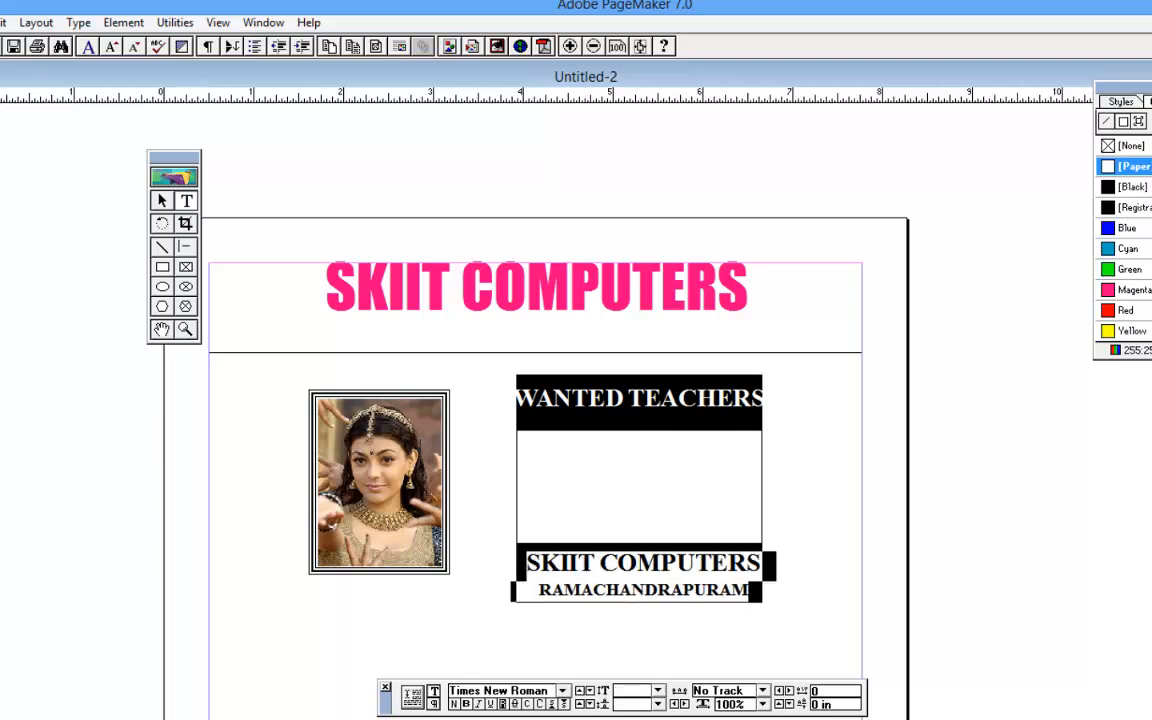
{"action": "left_click", "coordinate": [163, 201]}
{"action": "left_click", "coordinate": [692, 568]}
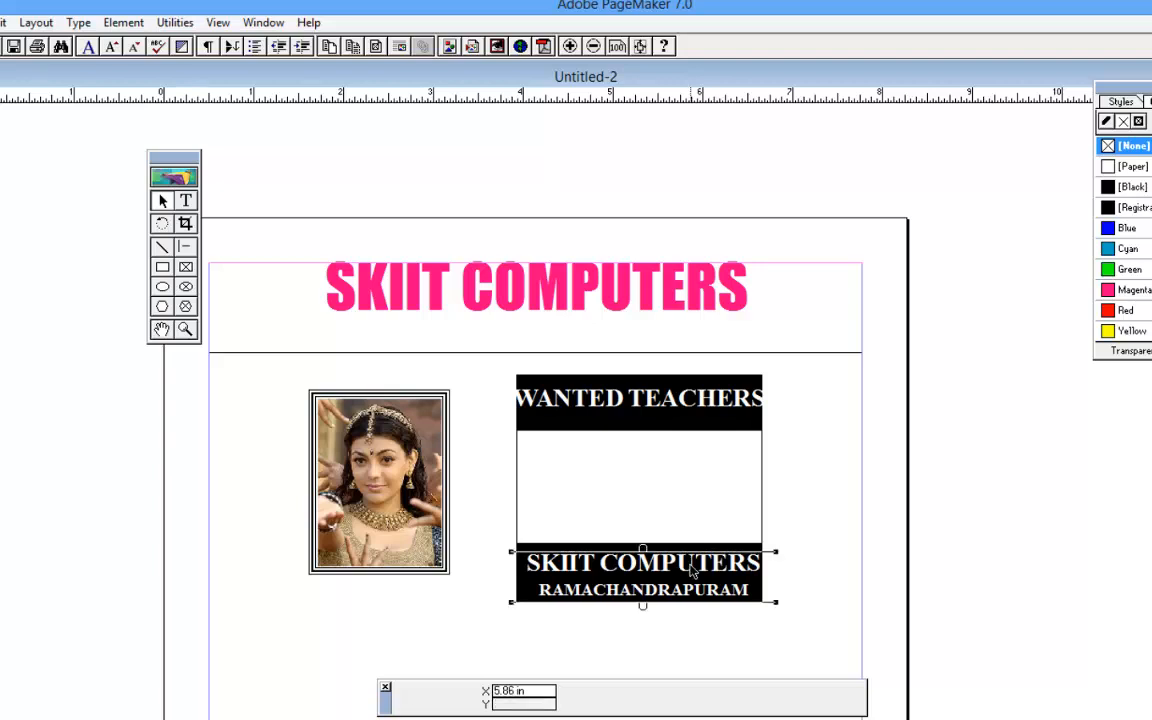
{"action": "key", "text": "Up"}
{"action": "key", "text": "Up"}
{"action": "key", "text": "Up"}
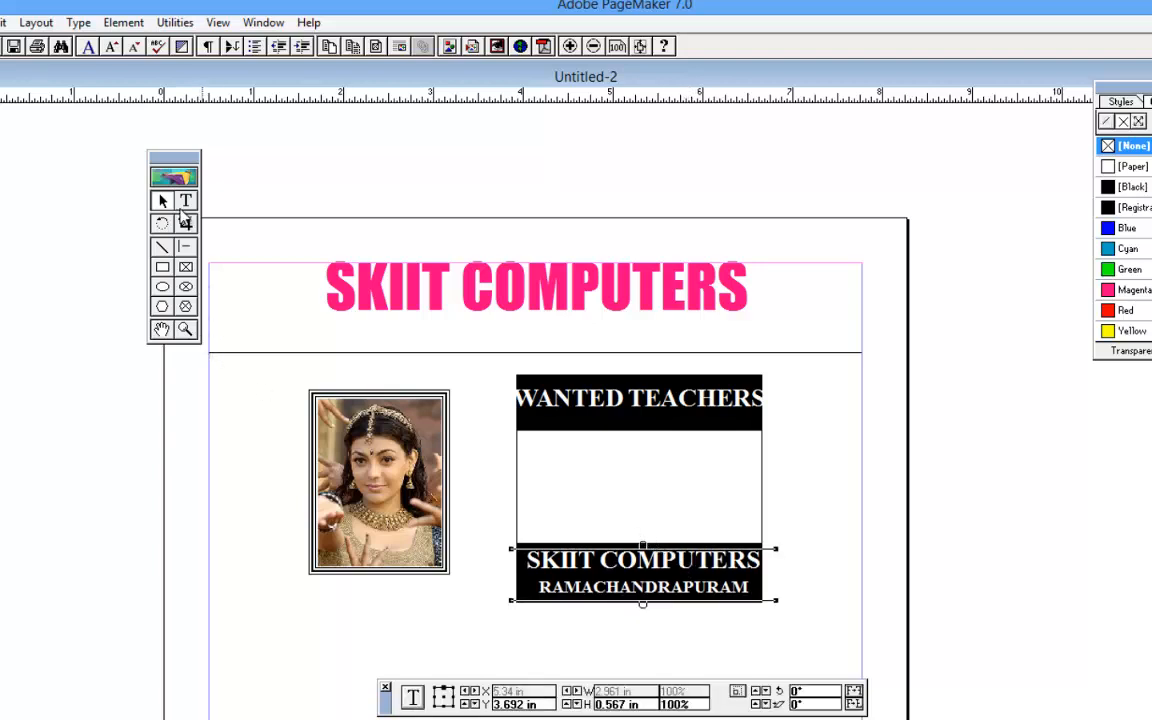
- Start a text block in the white area between the black bands with the line "Wanted Faculties to Teach"
{"action": "left_click", "coordinate": [184, 203]}
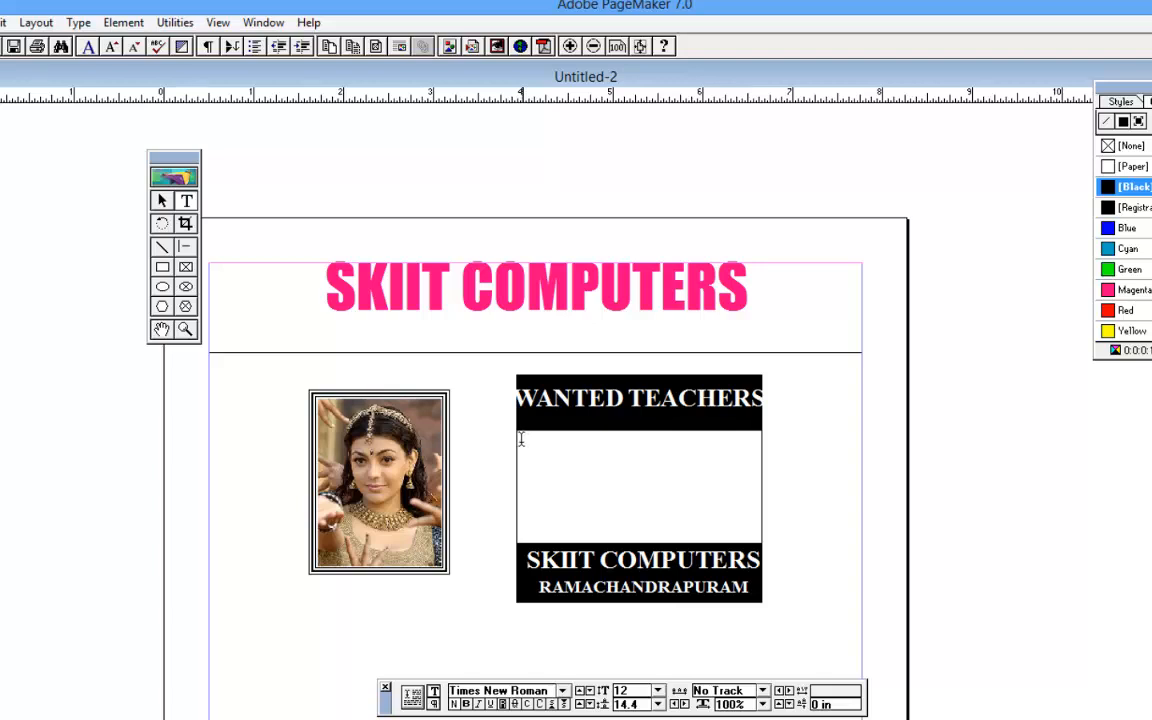
{"action": "left_click_drag", "start_coordinate": [520, 437], "coordinate": [715, 517]}
{"action": "left_click_drag", "start_coordinate": [746, 522], "coordinate": [756, 535]}
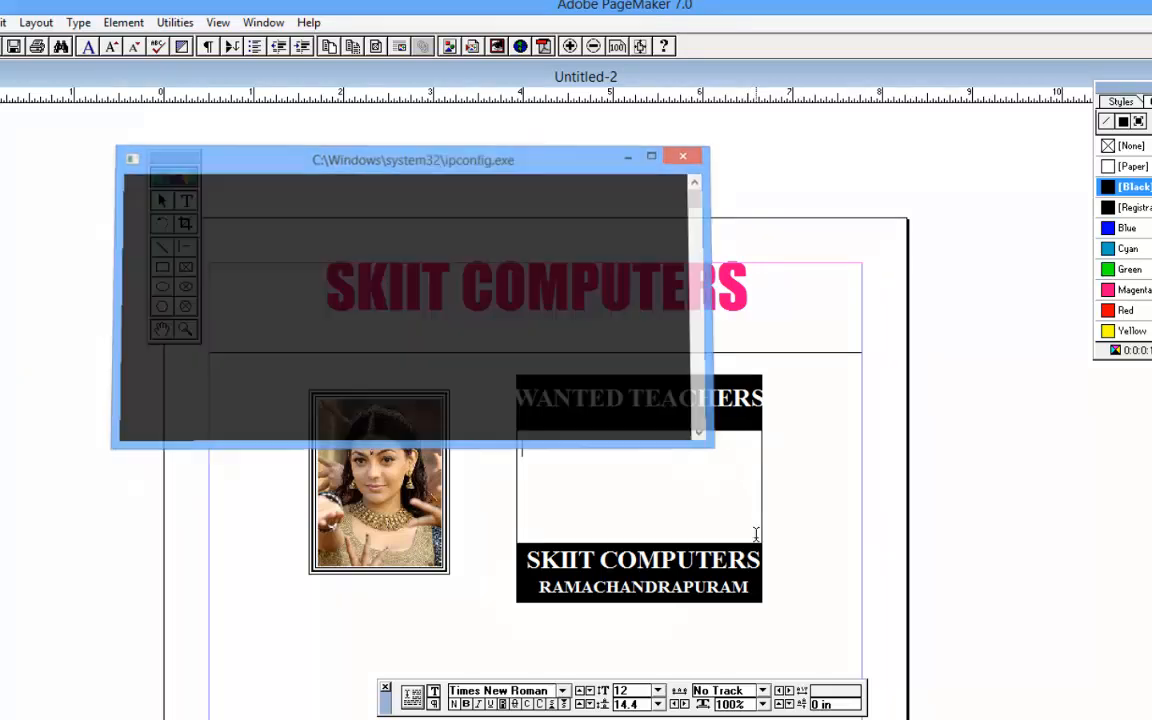
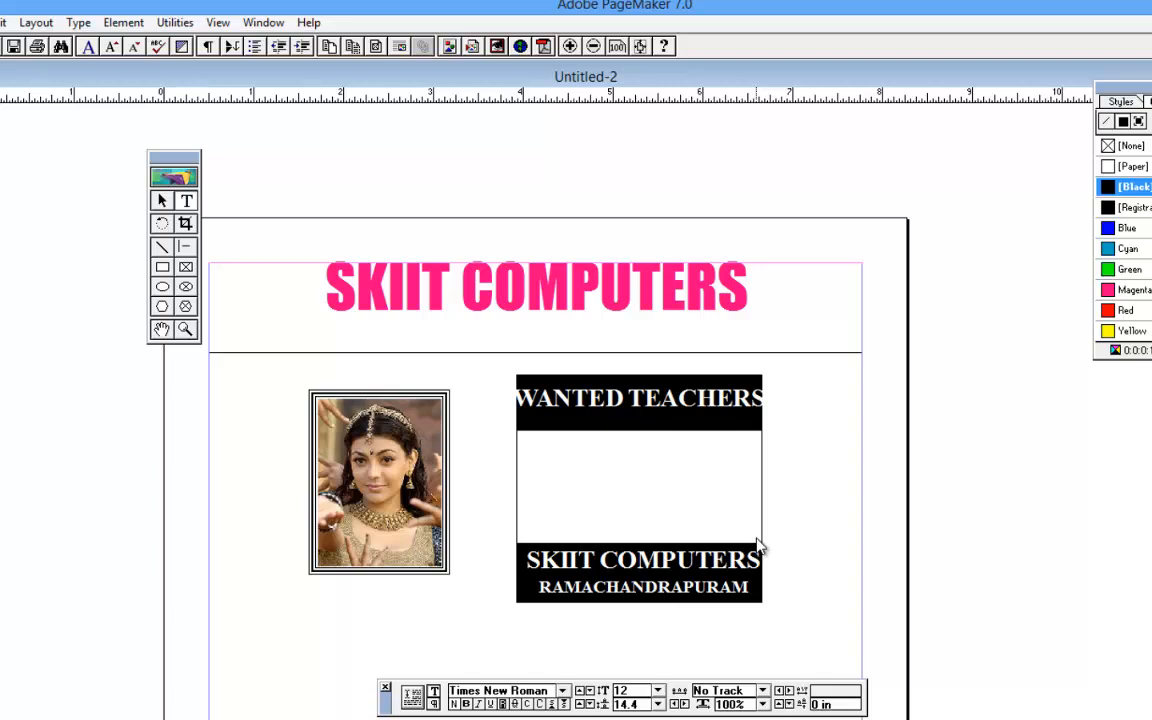
{"action": "type", "text": "wA"}
{"action": "key", "text": "BackSpace"}
{"action": "key", "text": "BackSpace"}
{"action": "type", "text": "Wnat"}
{"action": "type", "text": "d te"}
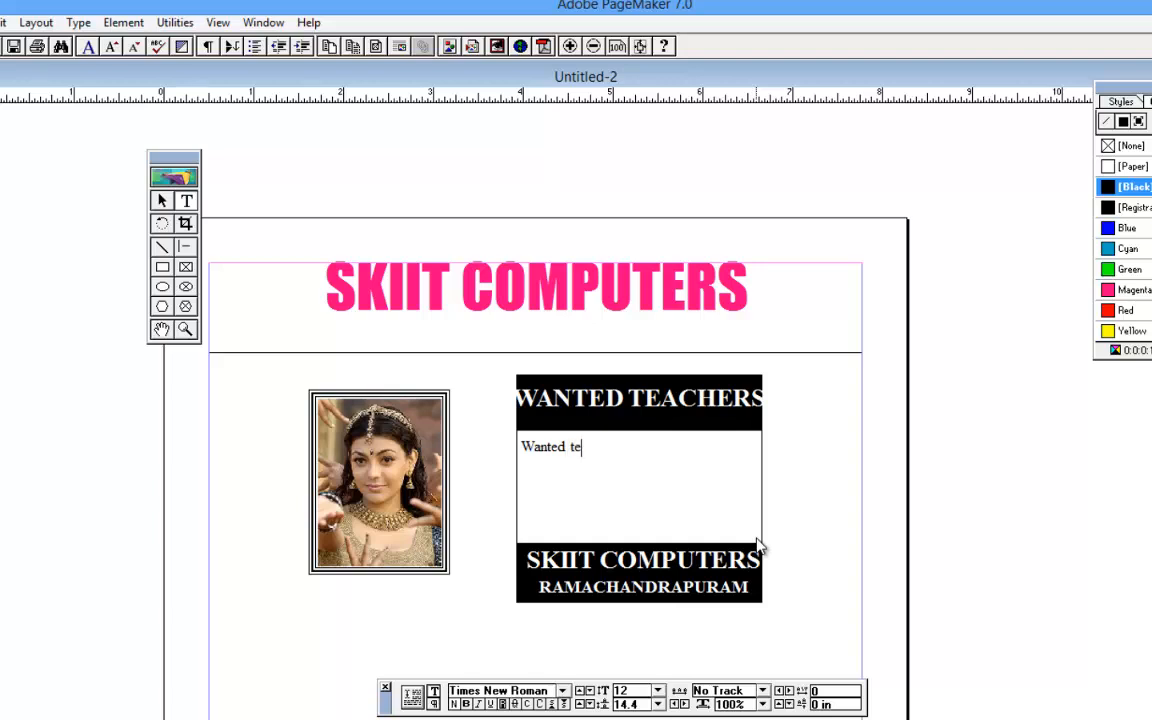
{"action": "key", "text": "BackSpace"}
{"action": "key", "text": "BackSpace"}
{"action": "type", "text": "Faculties to "}
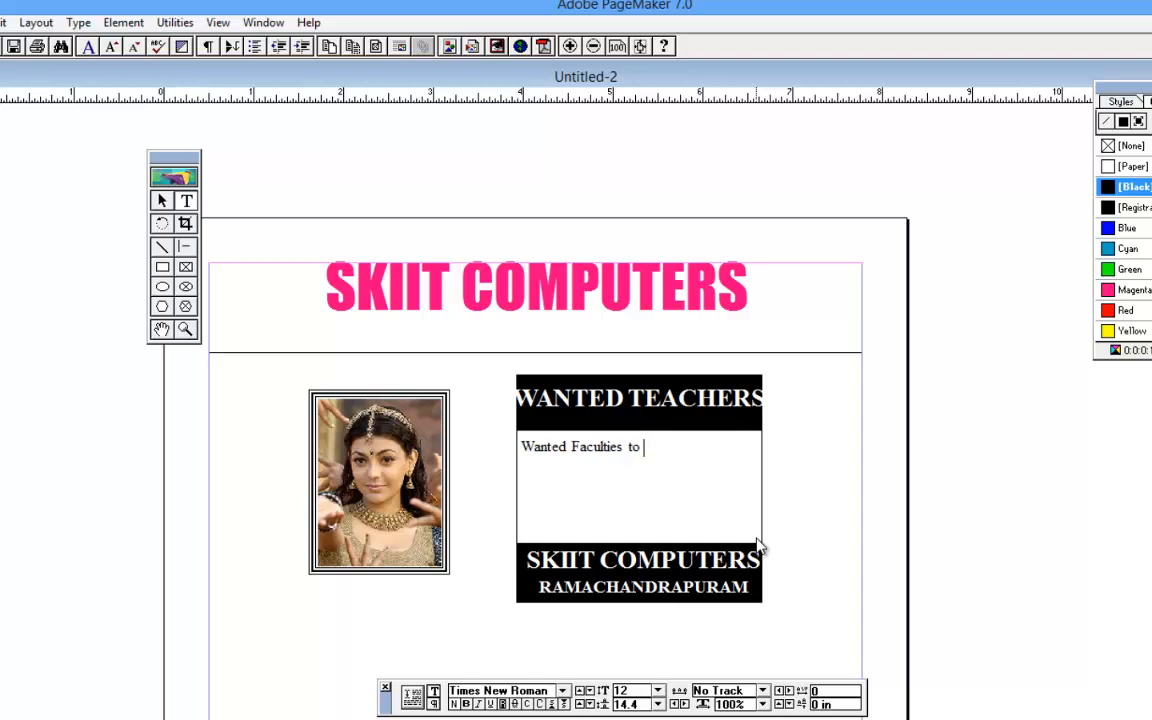
{"action": "type", "text": "Teach P"}
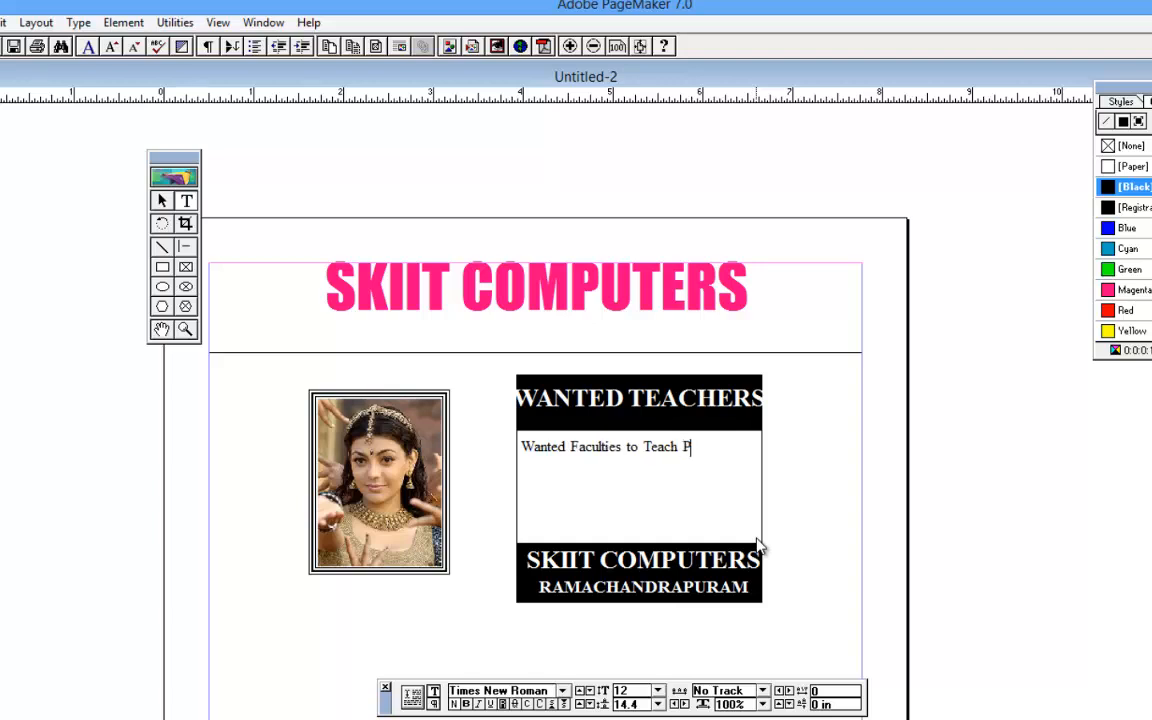
- Continue the advertisement text with the courses "PGDCA,DTP,TALLY,HARDWARE,"
{"action": "type", "text": "DCA"}
{"action": "key", "text": "BackSpace"}
{"action": "key", "text": "BackSpace"}
{"action": "key", "text": "BackSpace"}
{"action": "type", "text": "GDCA,DT"}
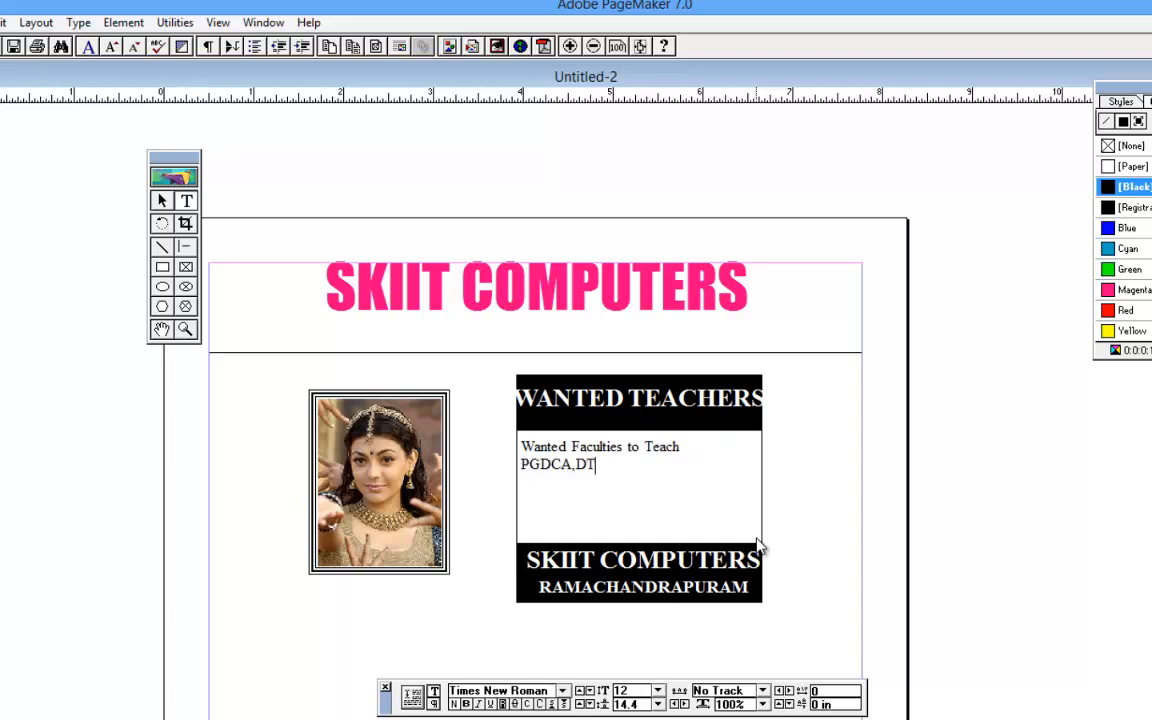
{"action": "type", "text": "P,"}
{"action": "type", "text": "TALLY"}
{"action": "type", "text": ",H"}
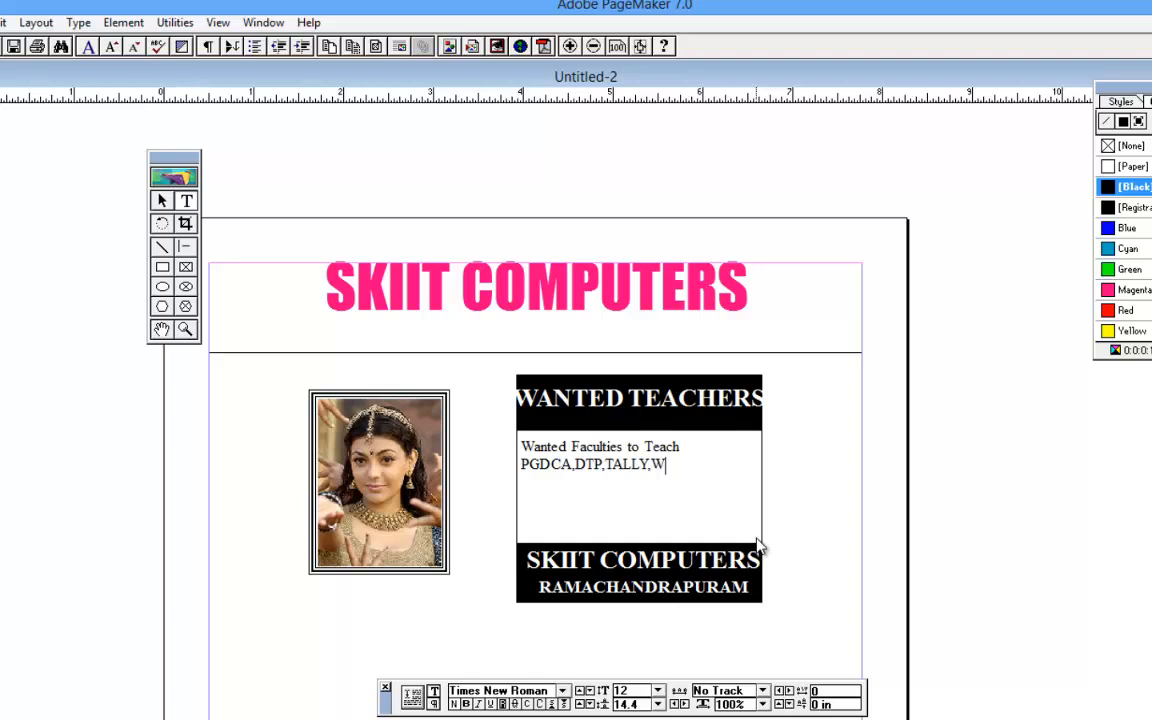
{"action": "key", "text": "BackSpace"}
{"action": "type", "text": "HARDWARE,"}
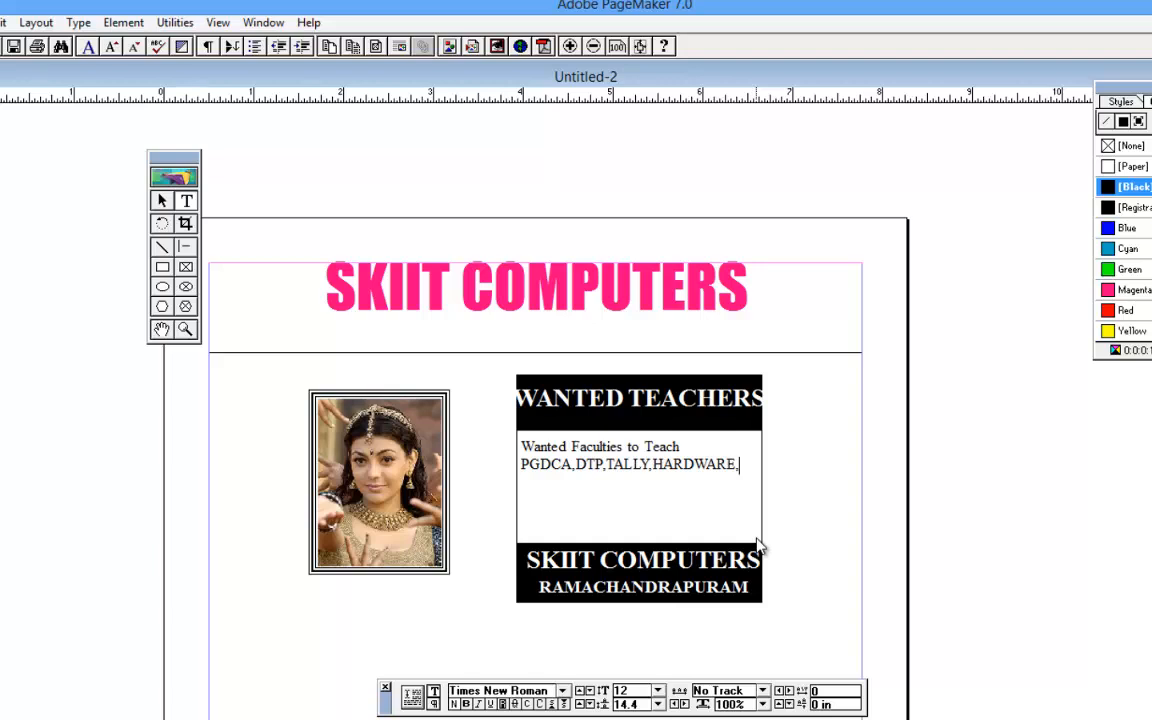
- Add "MULTIMEDIA" to the course list after HARDWARE
{"action": "type", "text": "MULTIMED"}
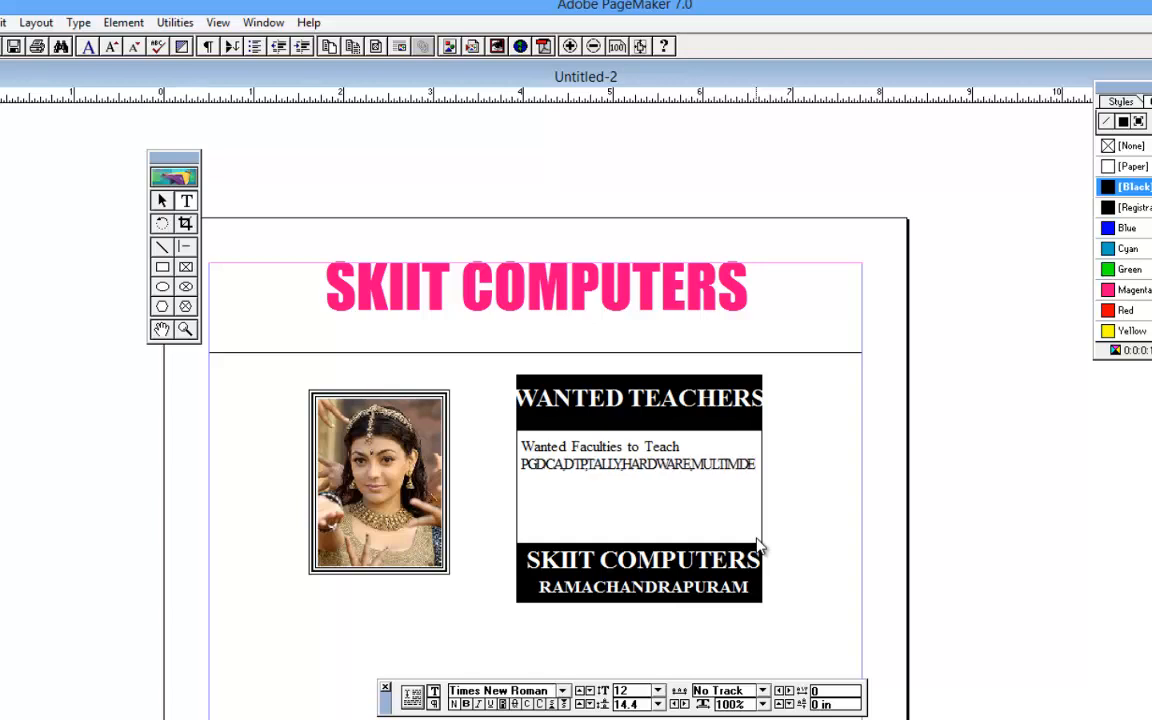
{"action": "key", "text": "BackSpace"}
{"action": "key", "text": "BackSpace"}
{"action": "key", "text": "BackSpace"}
{"action": "key", "text": "BackSpace"}
{"action": "key", "text": "BackSpace"}
{"action": "key", "text": "BackSpace"}
{"action": "key", "text": "BackSpace"}
{"action": "key", "text": "BackSpace"}
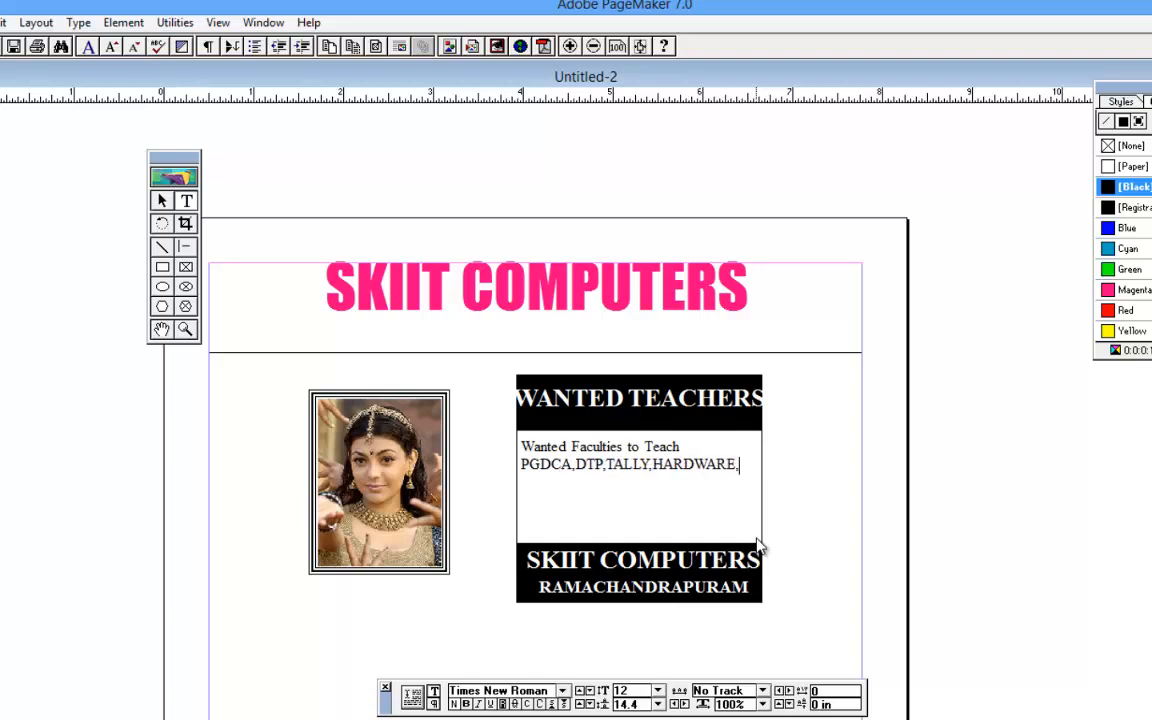
{"action": "type", "text": "MULTIMEDIA"}
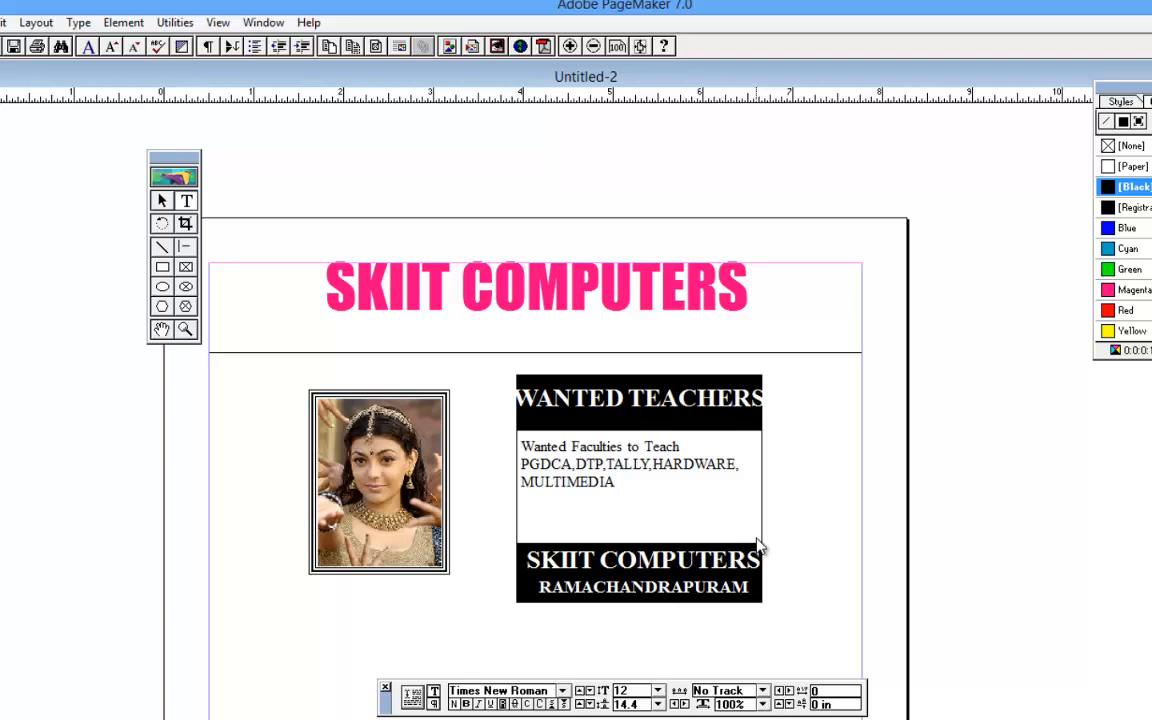
- Extend the course list with ", FLASH,VIDEO MIXING," after MULTIMEDIA
{"action": "type", "text": ", FLAsh"}
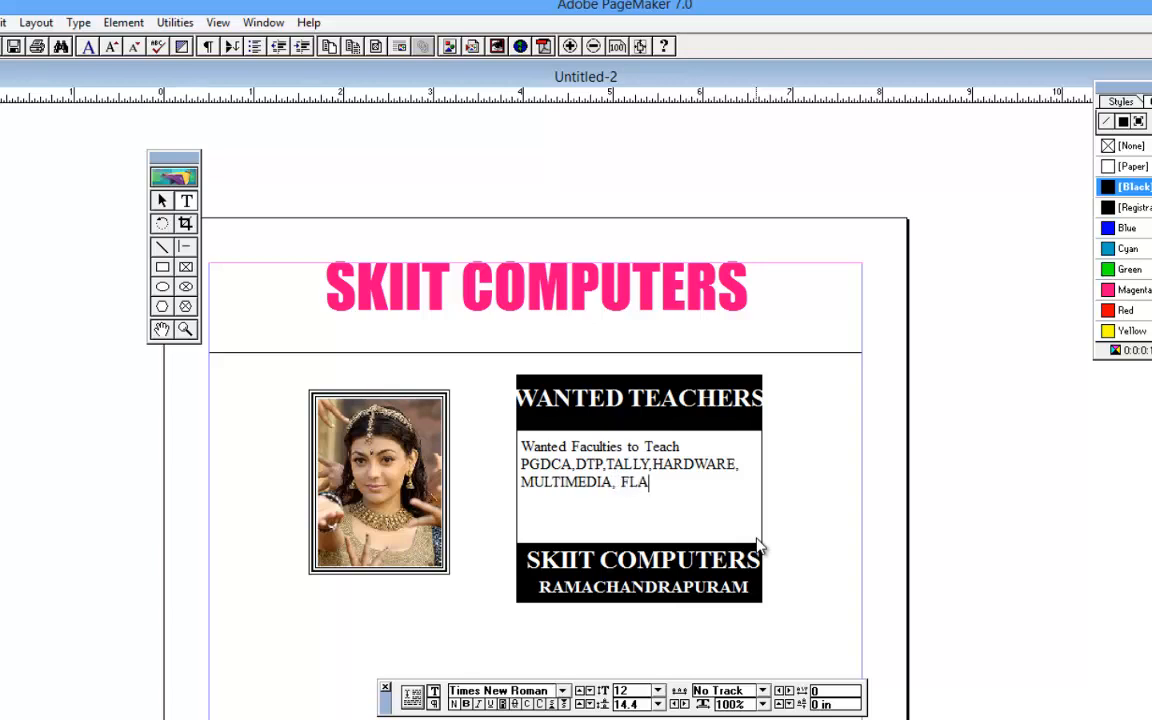
{"action": "key", "text": "BackSpace"}
{"action": "key", "text": "BackSpace"}
{"action": "type", "text": "SH,V"}
{"action": "key", "text": "BackSpace"}
{"action": "type", "text": "VIDEO M"}
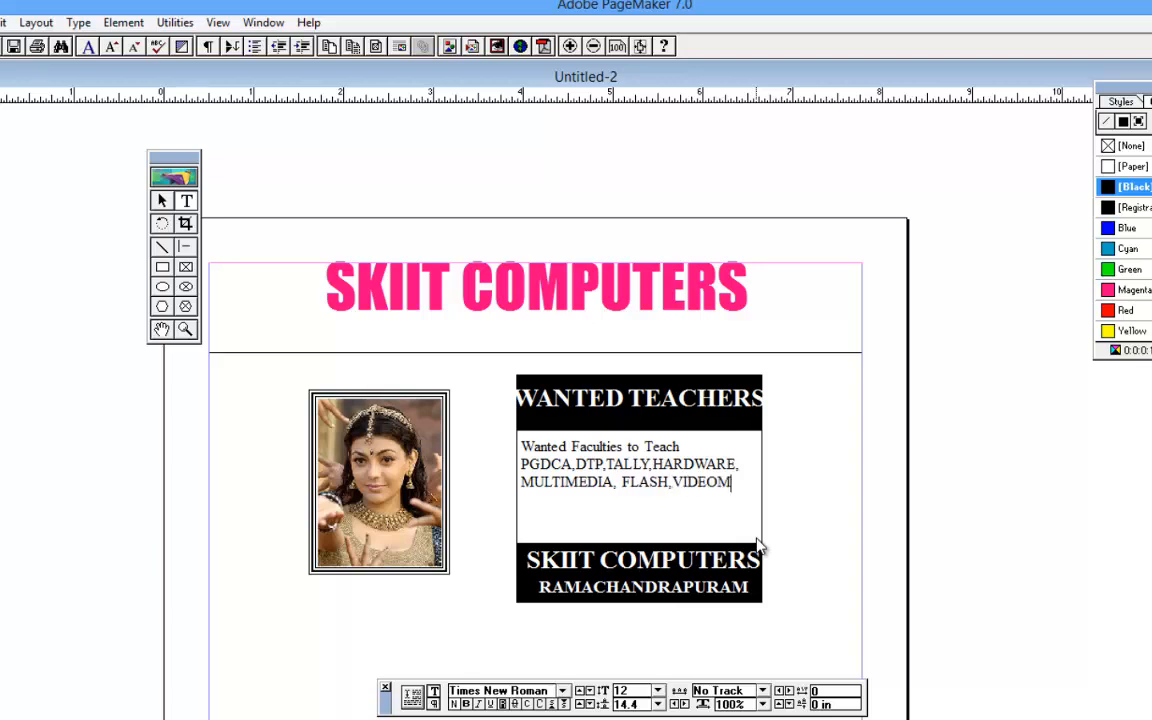
{"action": "key", "text": "BackSpace"}
{"action": "type", "text": "MIXING, "}
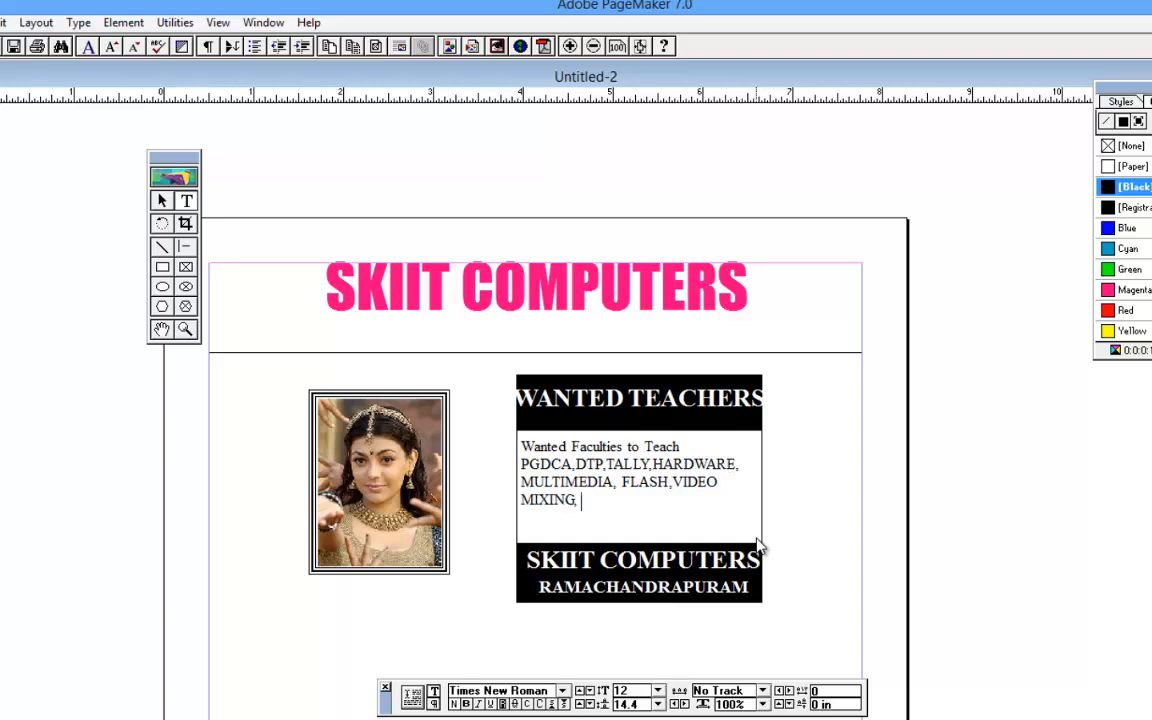
- Finish the course list with "2D ANIMATION, FLEX DESIGNING"
{"action": "type", "text": "AH"}
{"action": "type", "text": "2D ANI"}
{"action": "type", "text": "MATION"}
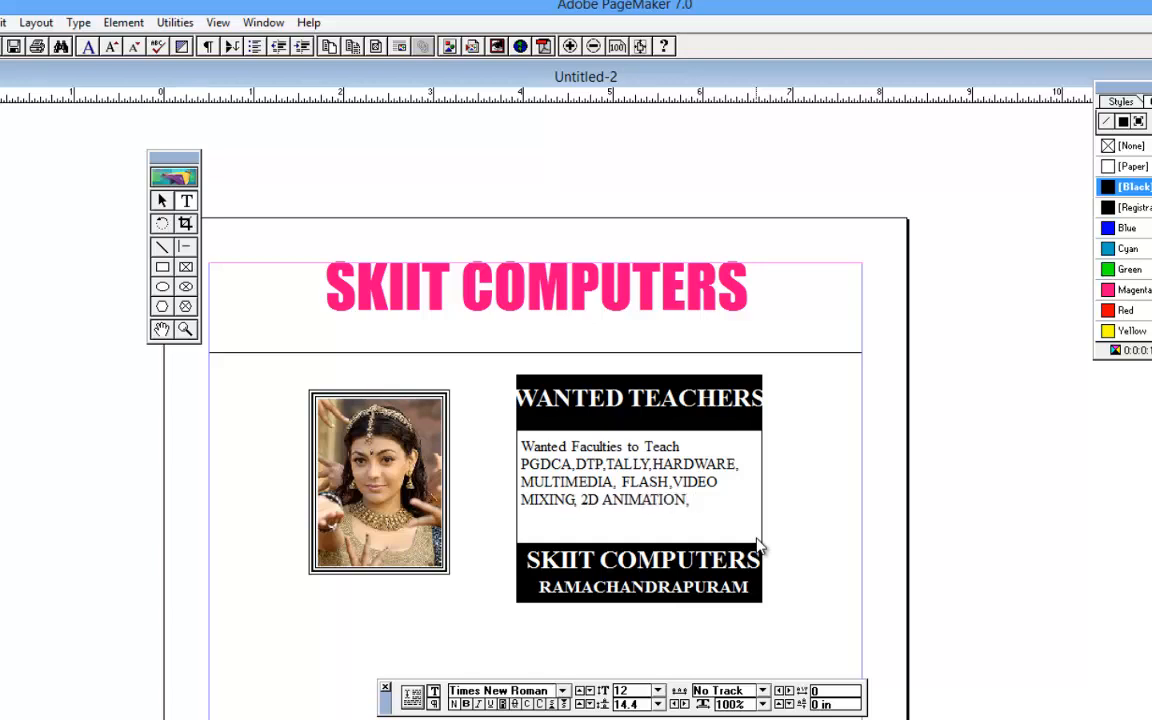
{"action": "type", "text": ", FLEX DI"}
{"action": "key", "text": "BackSpace"}
{"action": "type", "text": "E"}
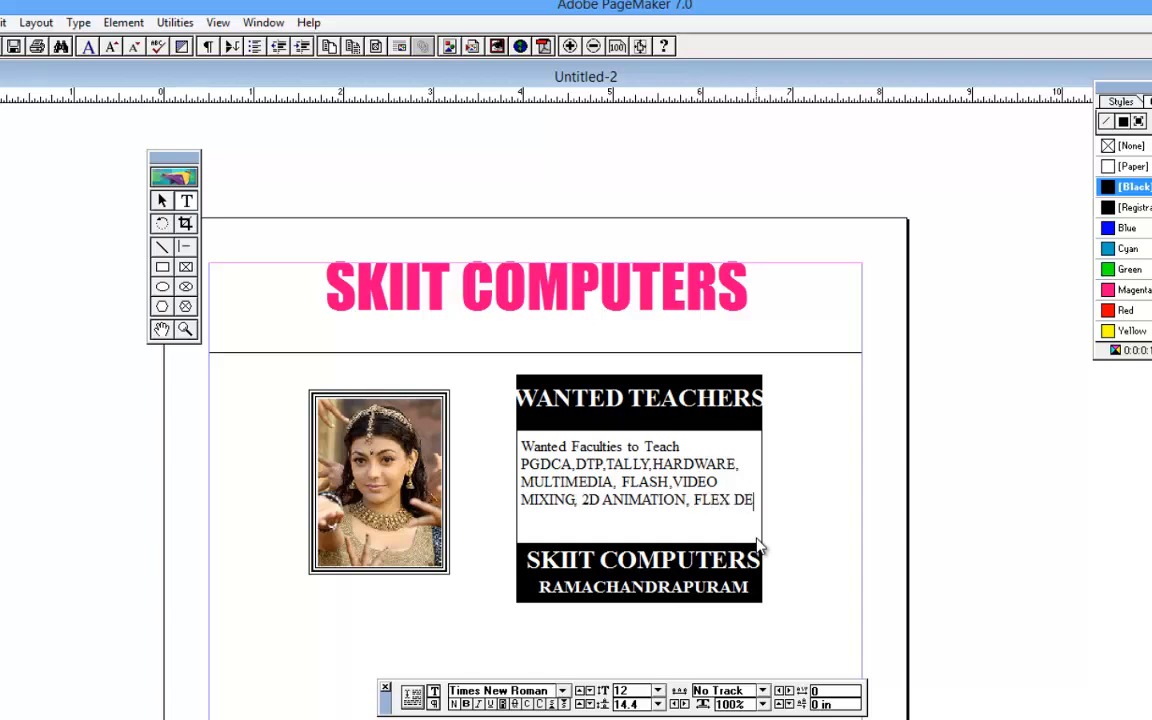
{"action": "type", "text": "SIGNING"}
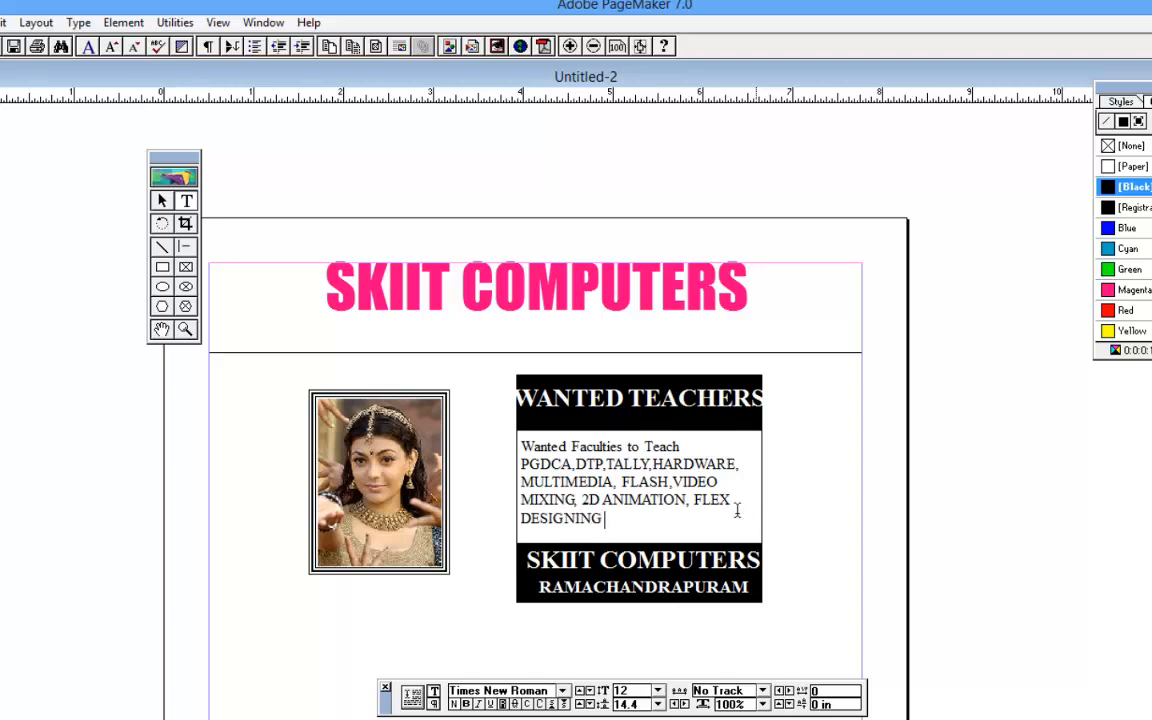
- Center all the text between the black bands and set its size to 14 points
{"action": "left_click_drag", "start_coordinate": [622, 514], "coordinate": [498, 454]}
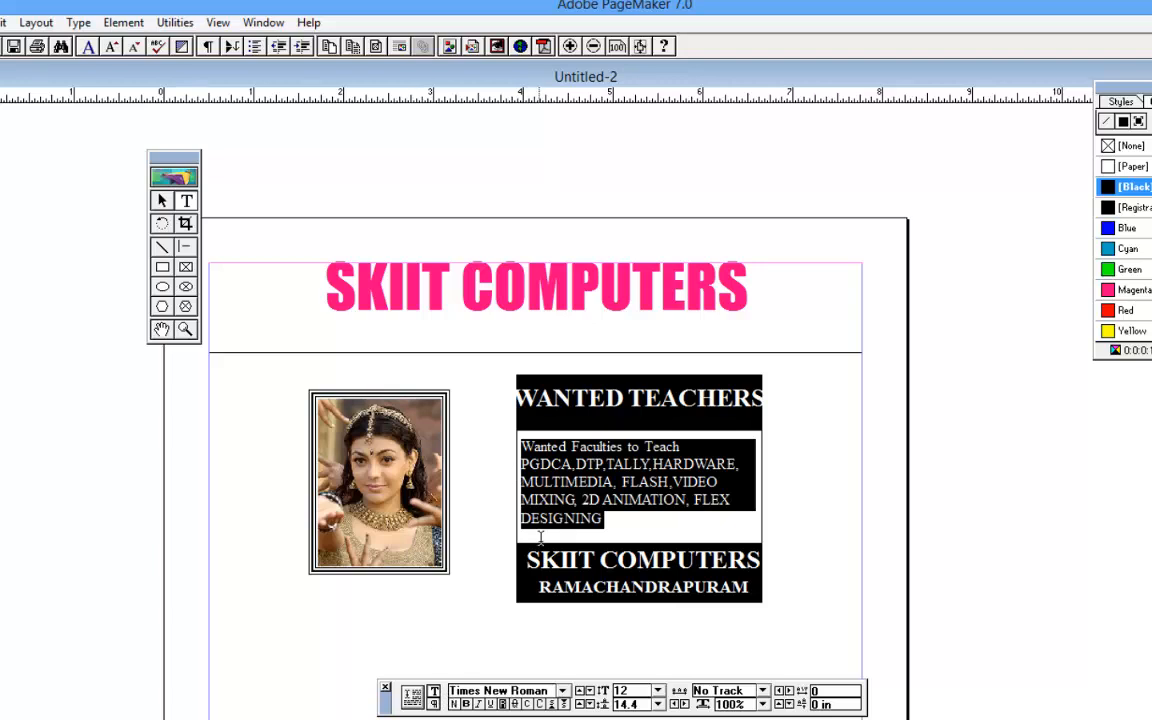
{"action": "key", "text": "ctrl+shift+c"}
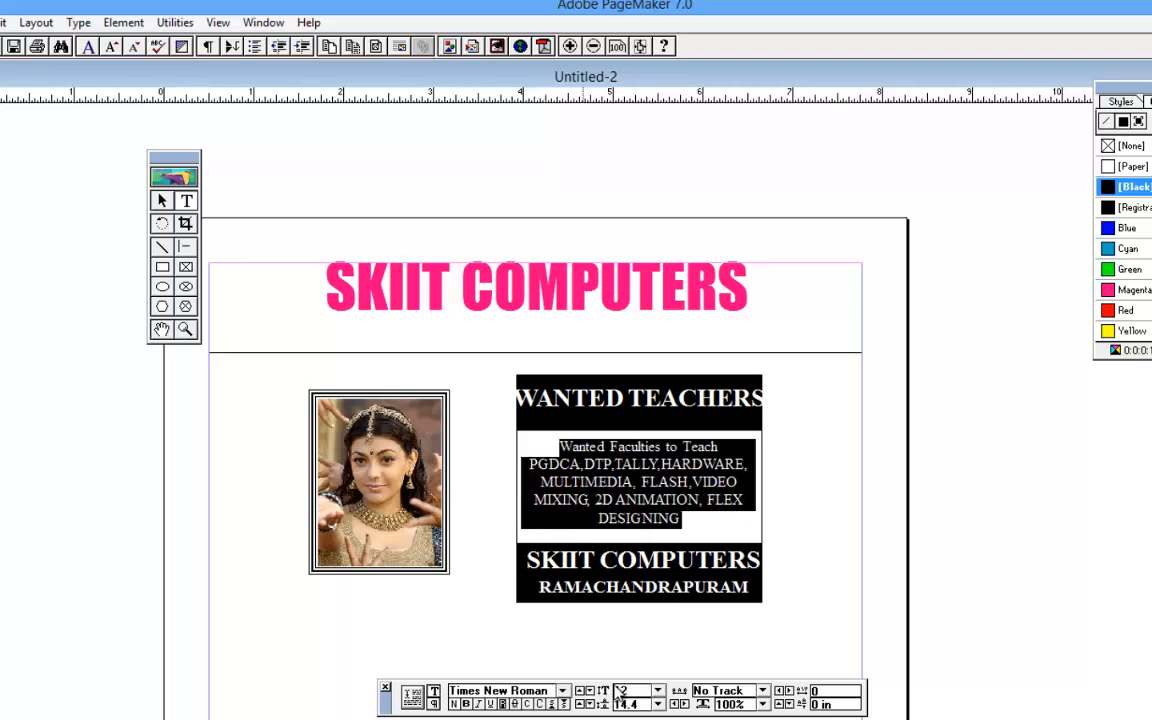
{"action": "left_click_drag", "start_coordinate": [622, 691], "coordinate": [558, 688]}
{"action": "type", "text": "14"}
{"action": "key", "text": "Return"}
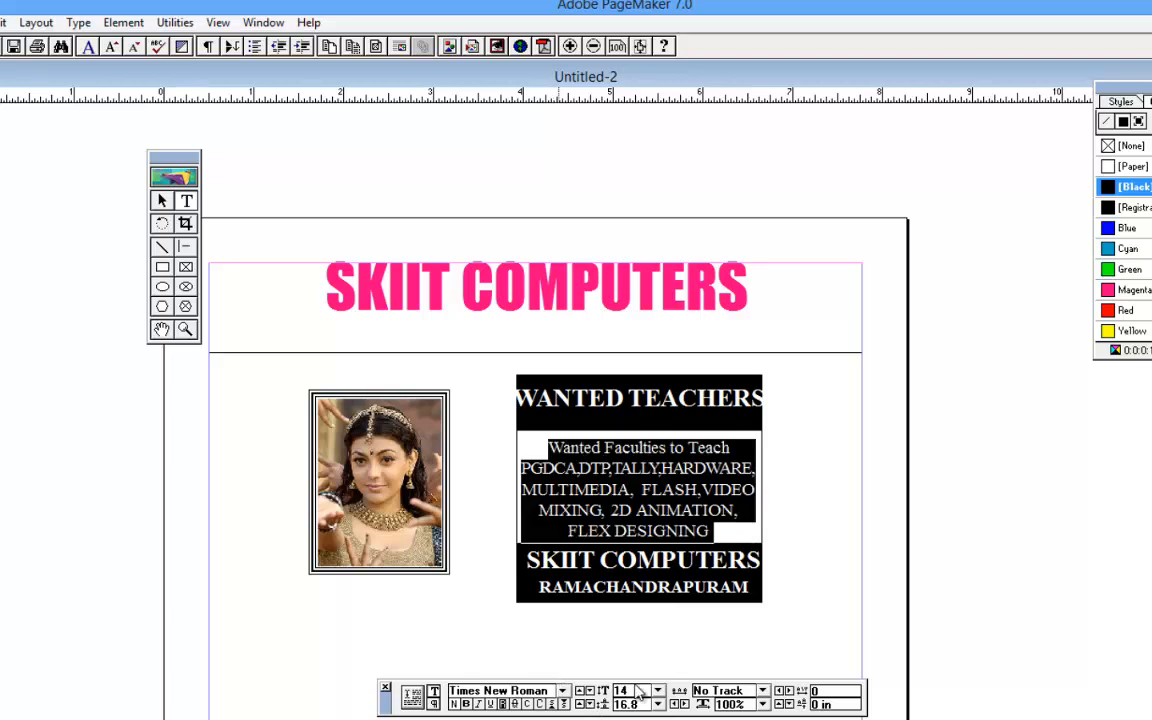
- Nudge the course list text block slightly upward between the black bands and deselect it
{"action": "left_click", "coordinate": [161, 200]}
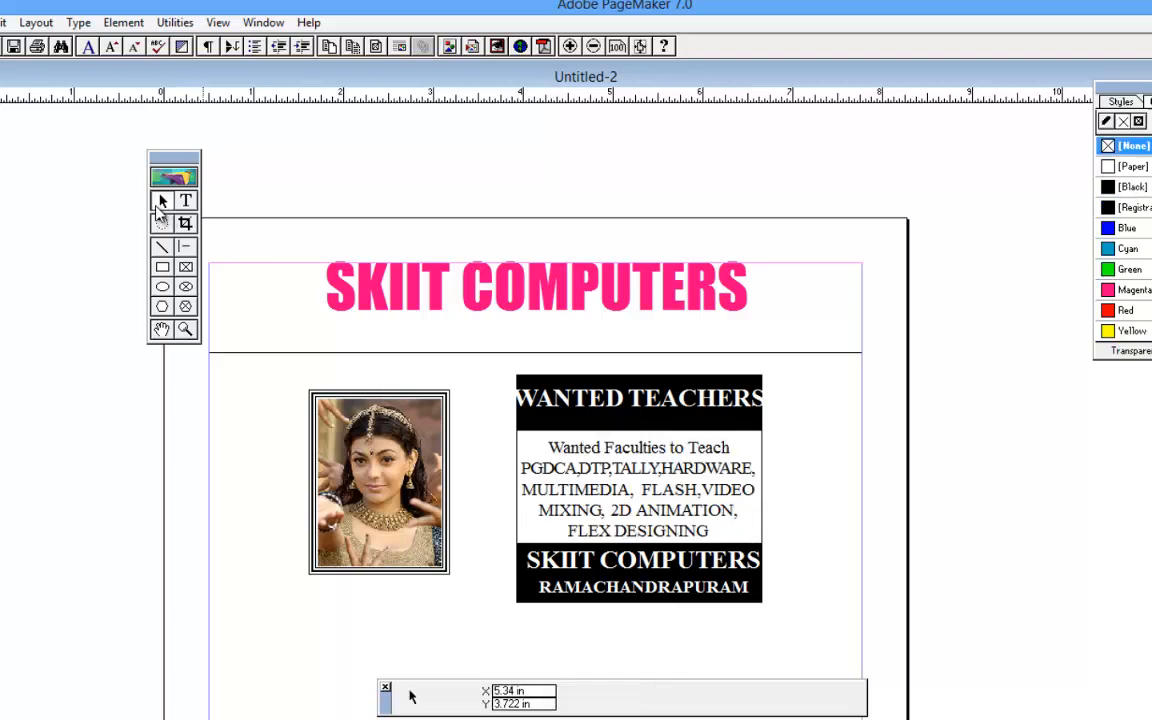
{"action": "left_click", "coordinate": [664, 497]}
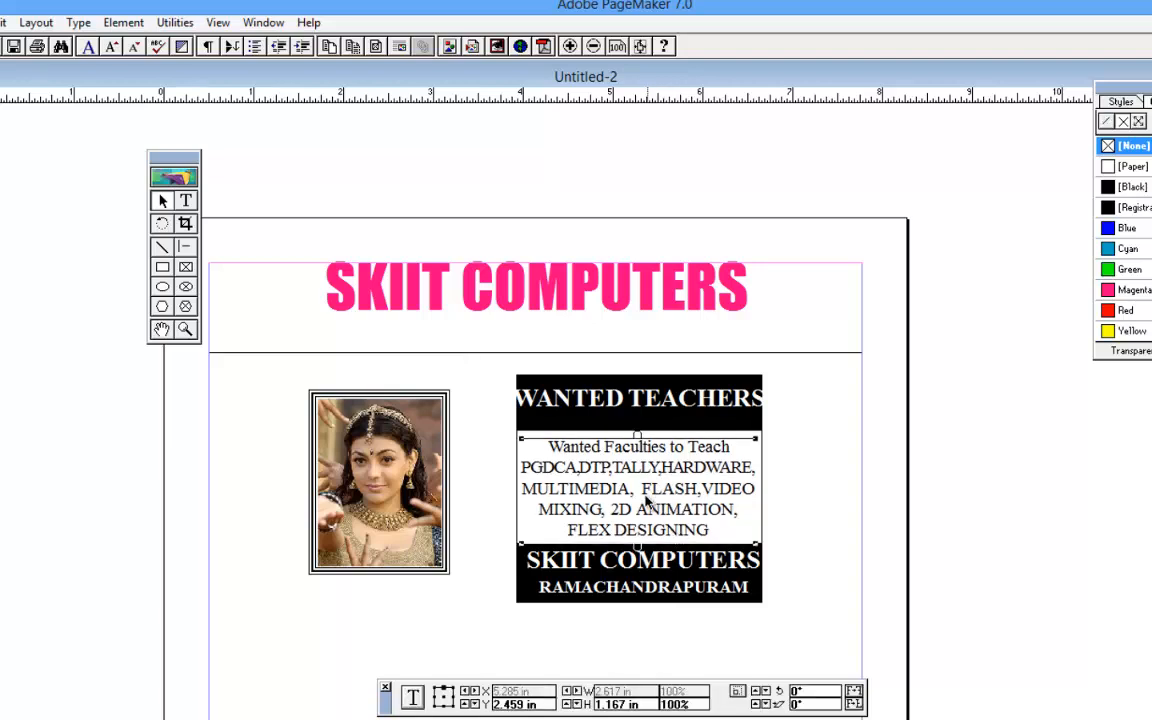
{"action": "left_click", "coordinate": [839, 487]}
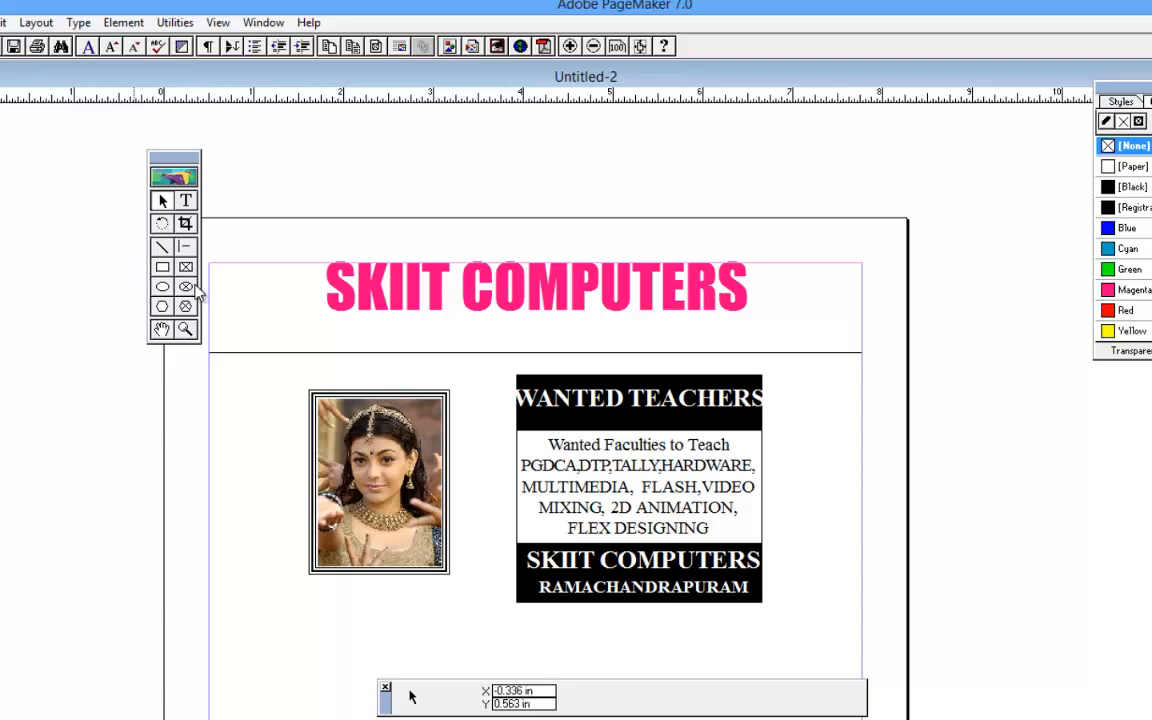
- Draw a circle about 1.27 by 1.24 in and move it into the empty area below the framed picture
{"action": "left_click", "coordinate": [162, 267]}
{"action": "left_click", "coordinate": [162, 287]}
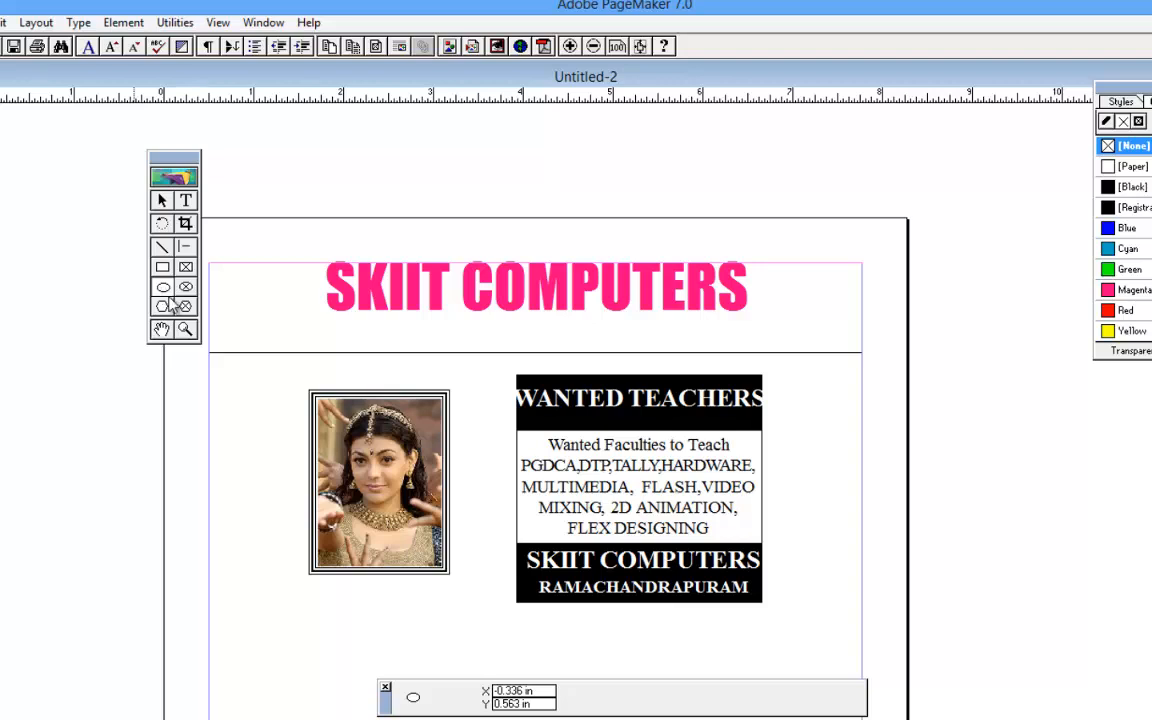
{"action": "left_click_drag", "start_coordinate": [258, 576], "coordinate": [371, 687]}
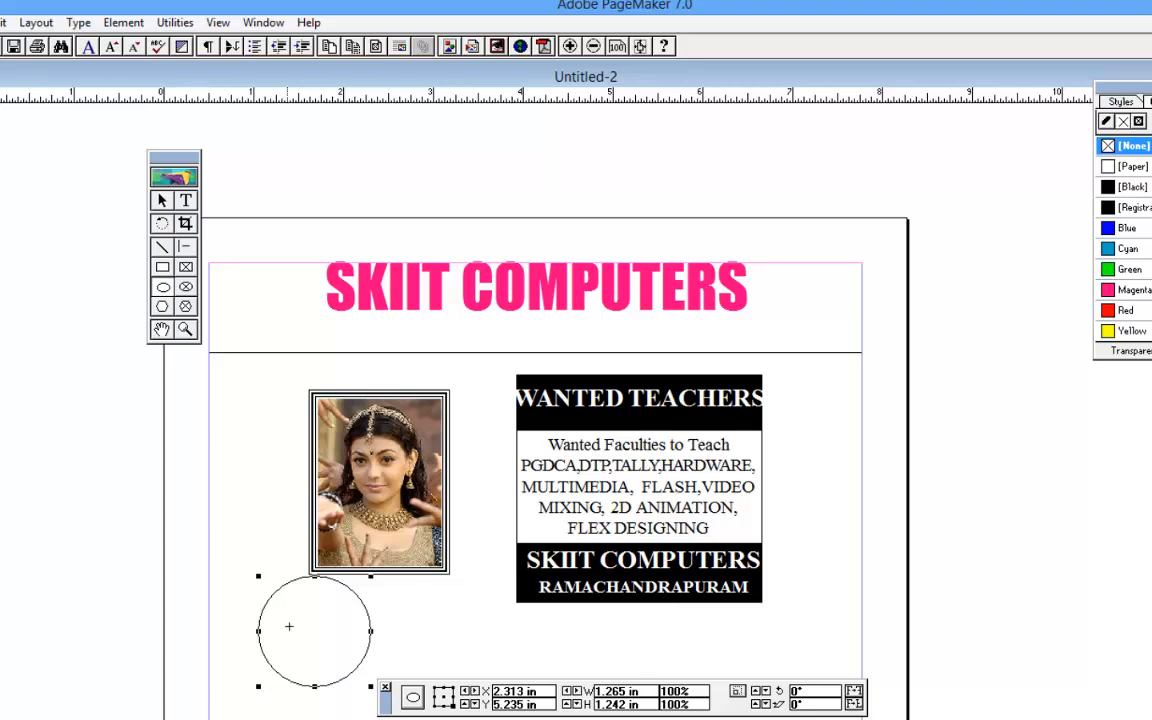
{"action": "scroll", "coordinate": [334, 599], "scroll_direction": "down", "scroll_amount": 5}
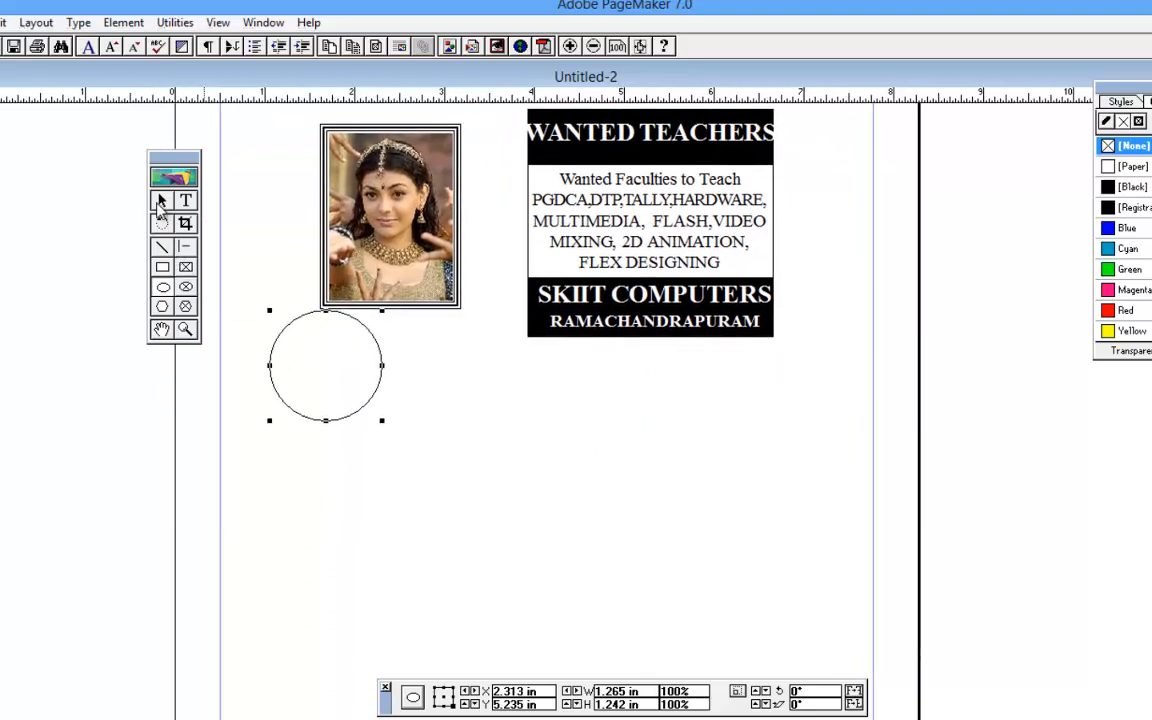
{"action": "left_click", "coordinate": [160, 203]}
{"action": "left_click_drag", "start_coordinate": [286, 338], "coordinate": [430, 452]}
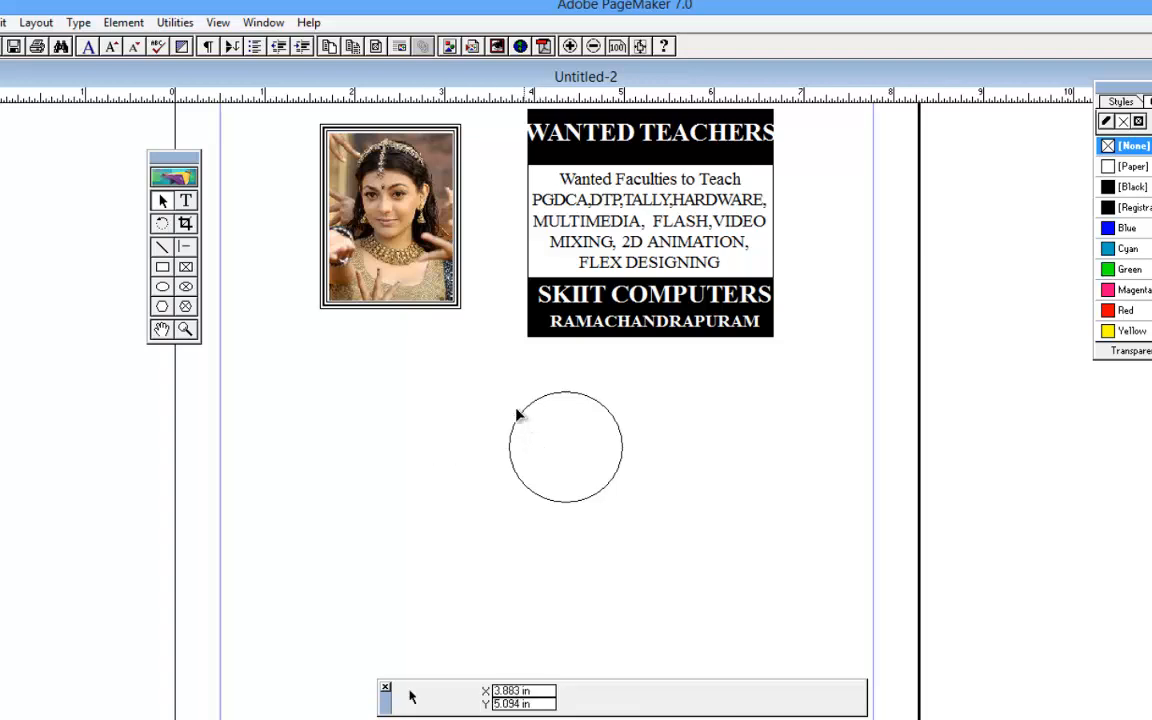
{"action": "left_click_drag", "start_coordinate": [519, 414], "coordinate": [320, 412]}
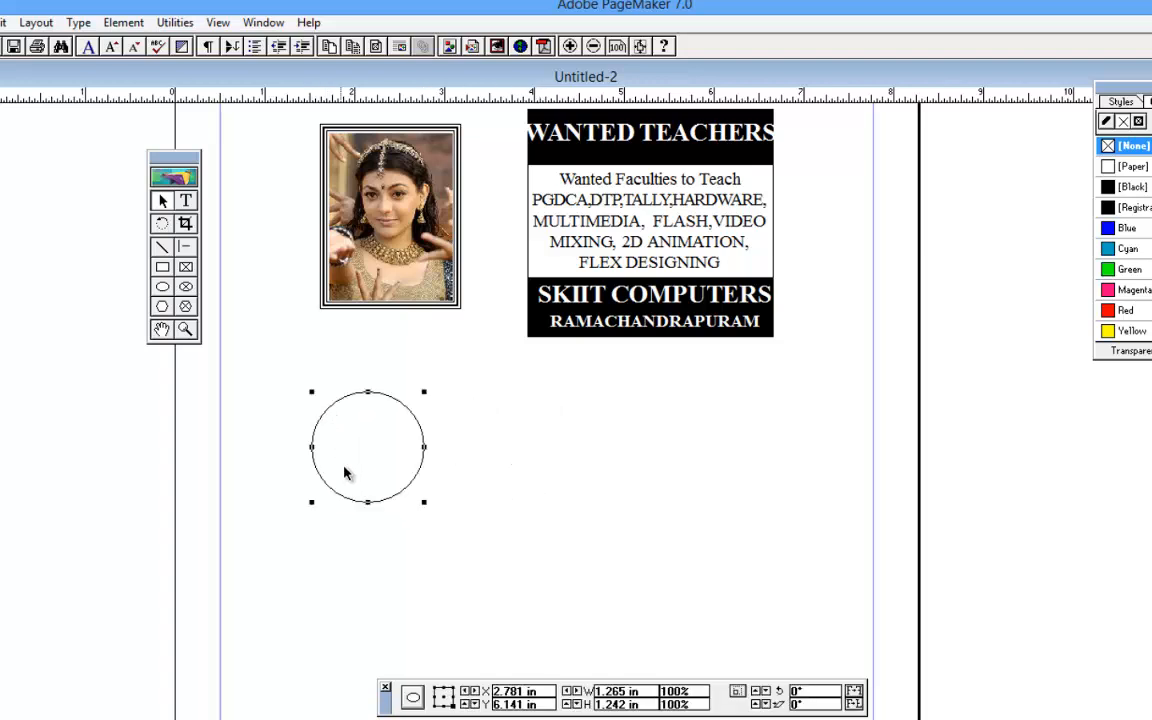
- Place the picture 0009-kajal239.JPG below the WANTED TEACHERS box at about 1.91 by 2.45 in
{"action": "key", "text": "ctrl+d"}
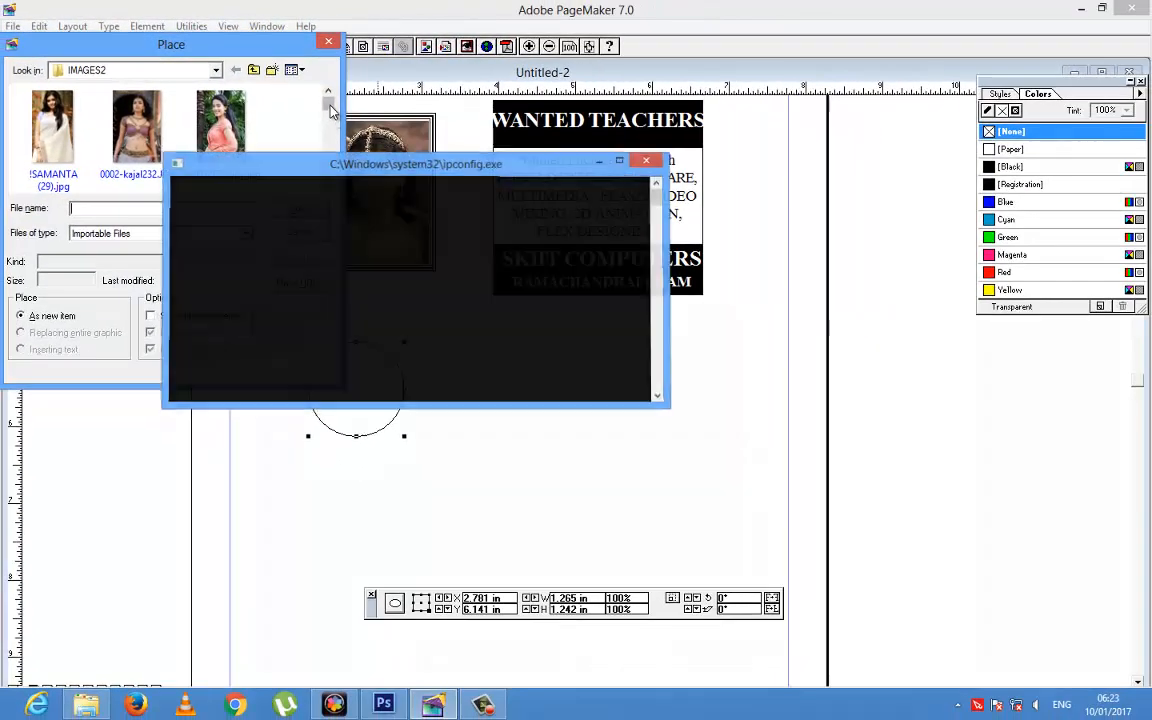
{"action": "mouse_move", "coordinate": [329, 105]}
{"action": "left_mouse_down"}
{"action": "mouse_move", "coordinate": [333, 124]}
{"action": "mouse_move", "coordinate": [321, 116]}
{"action": "left_mouse_up"}
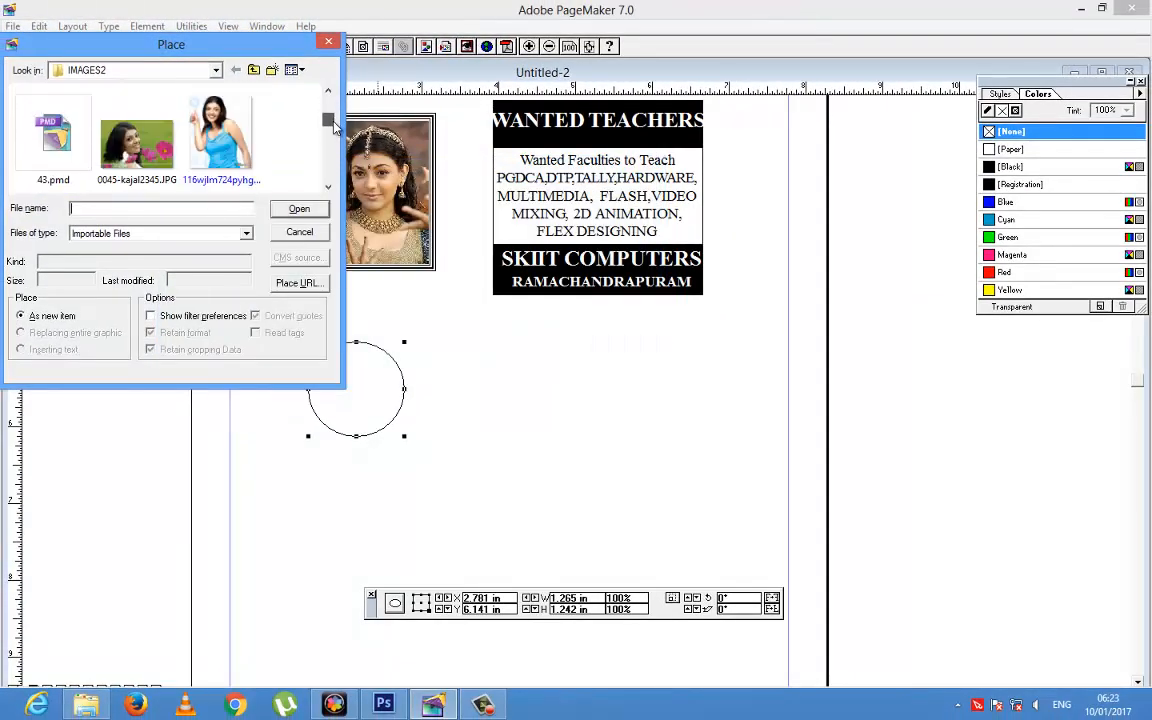
{"action": "left_click", "coordinate": [218, 140]}
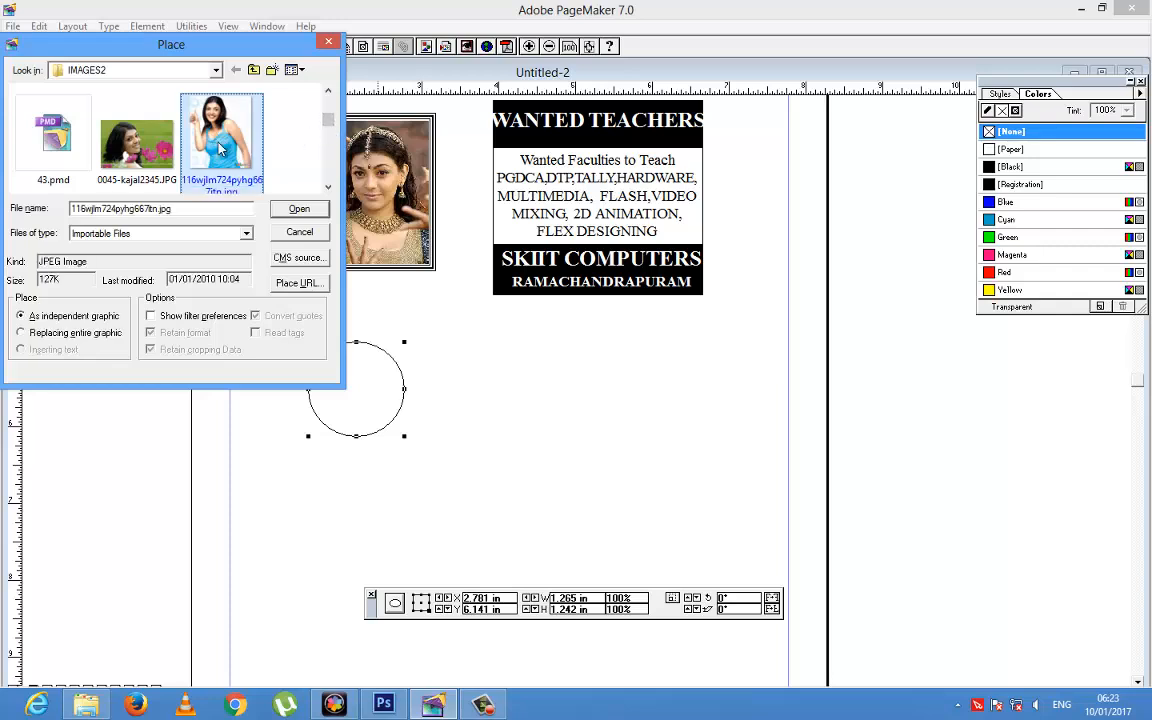
{"action": "left_click", "coordinate": [329, 187]}
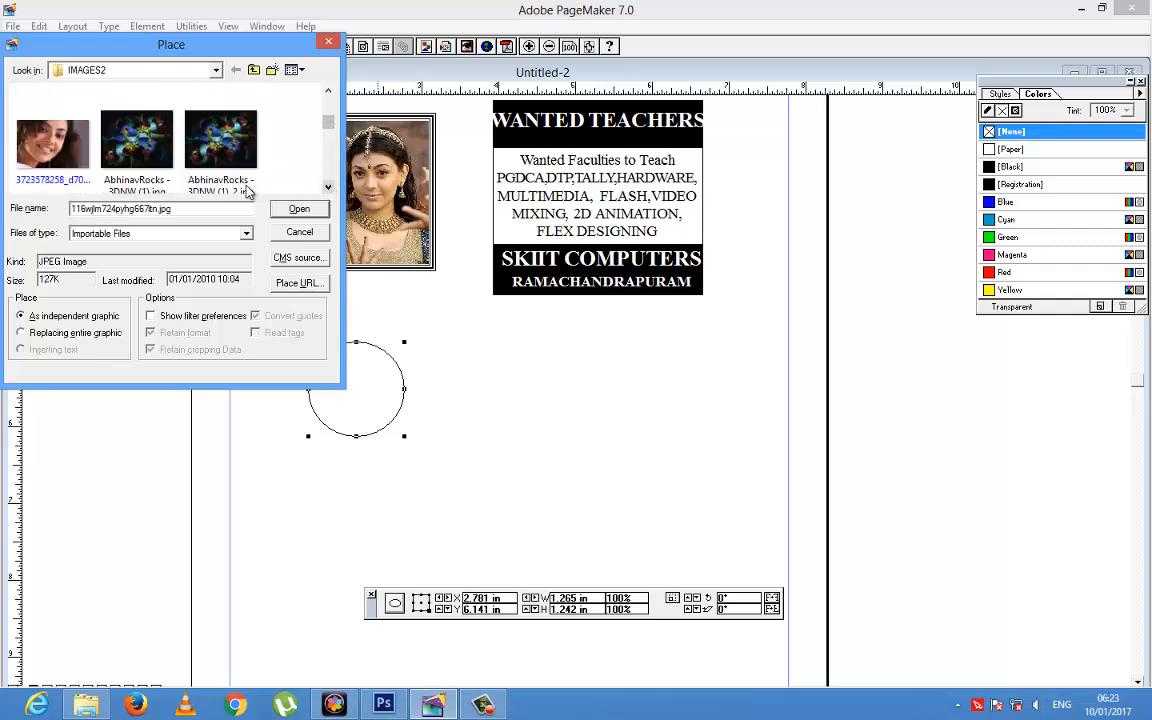
{"action": "left_click", "coordinate": [329, 187]}
{"action": "left_click", "coordinate": [329, 187]}
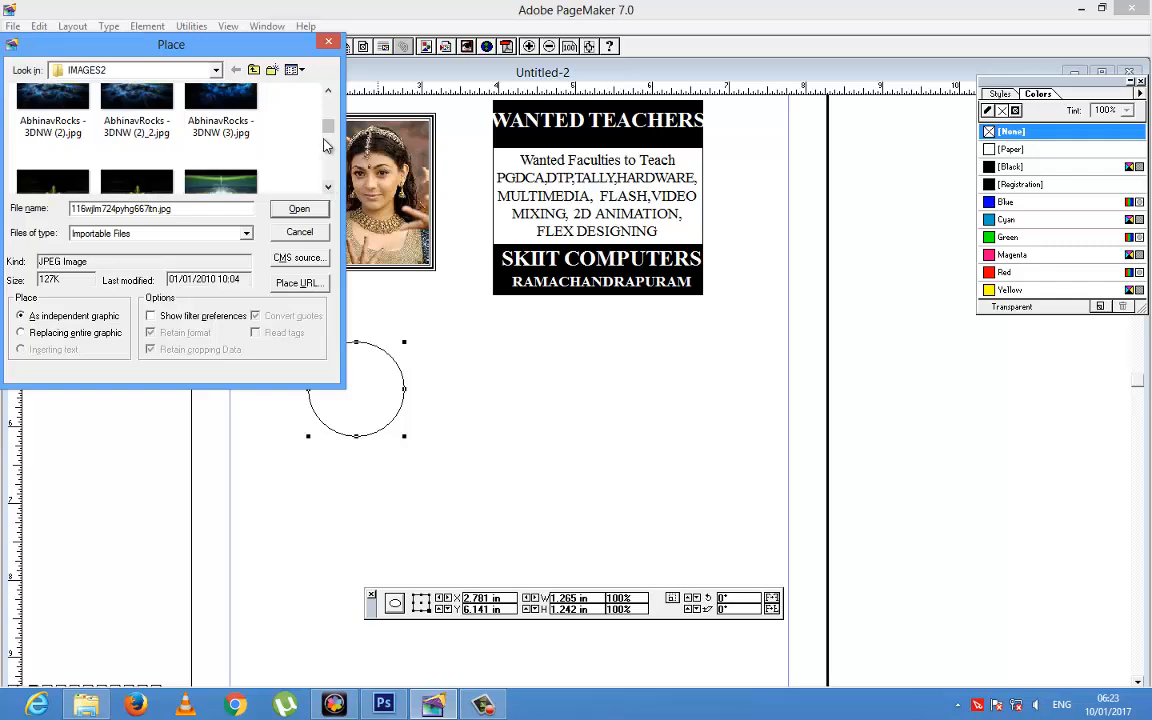
{"action": "left_click_drag", "start_coordinate": [331, 130], "coordinate": [332, 111]}
{"action": "double_click", "coordinate": [227, 152]}
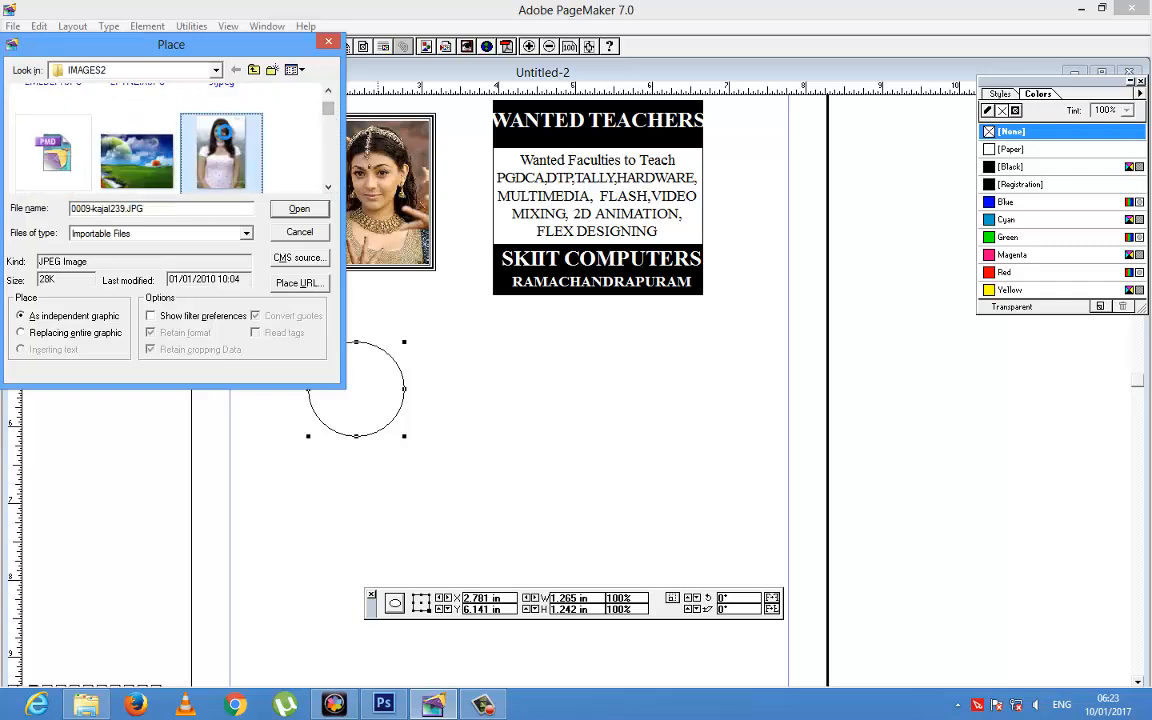
{"action": "left_click_drag", "start_coordinate": [491, 360], "coordinate": [638, 548]}
- Move the circle over the face in the newly placed picture and mask the picture with it
{"action": "left_click", "coordinate": [363, 309]}
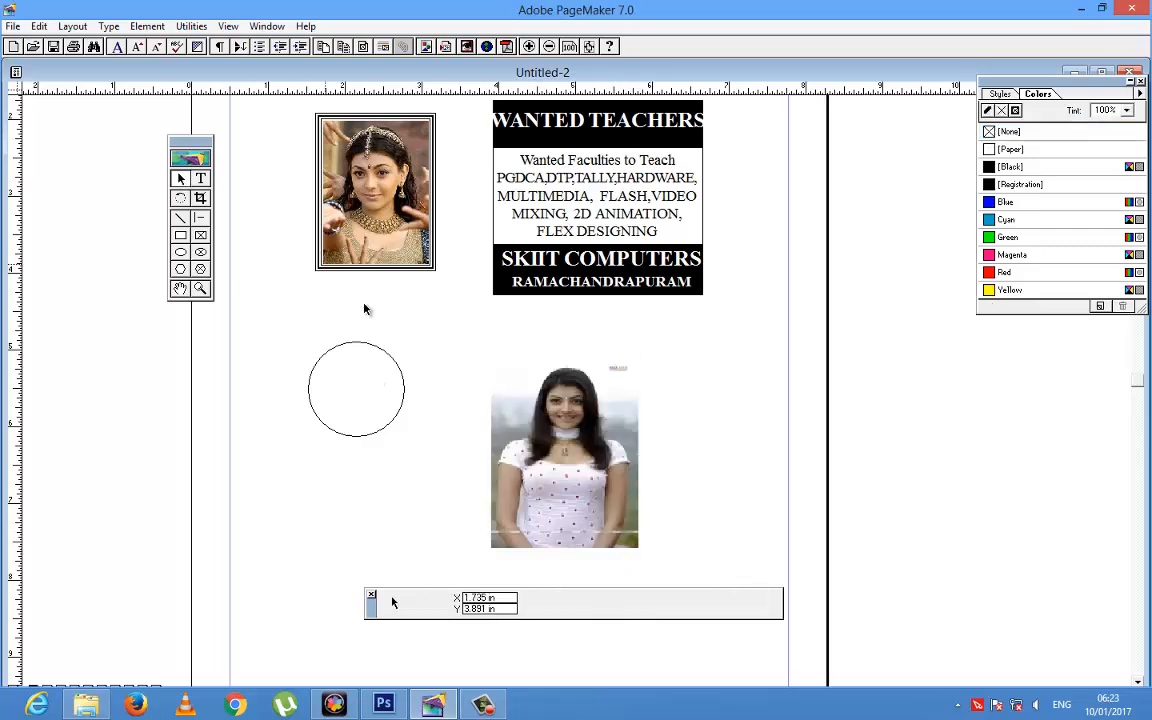
{"action": "left_click", "coordinate": [386, 352]}
{"action": "left_click_drag", "start_coordinate": [386, 352], "coordinate": [600, 385]}
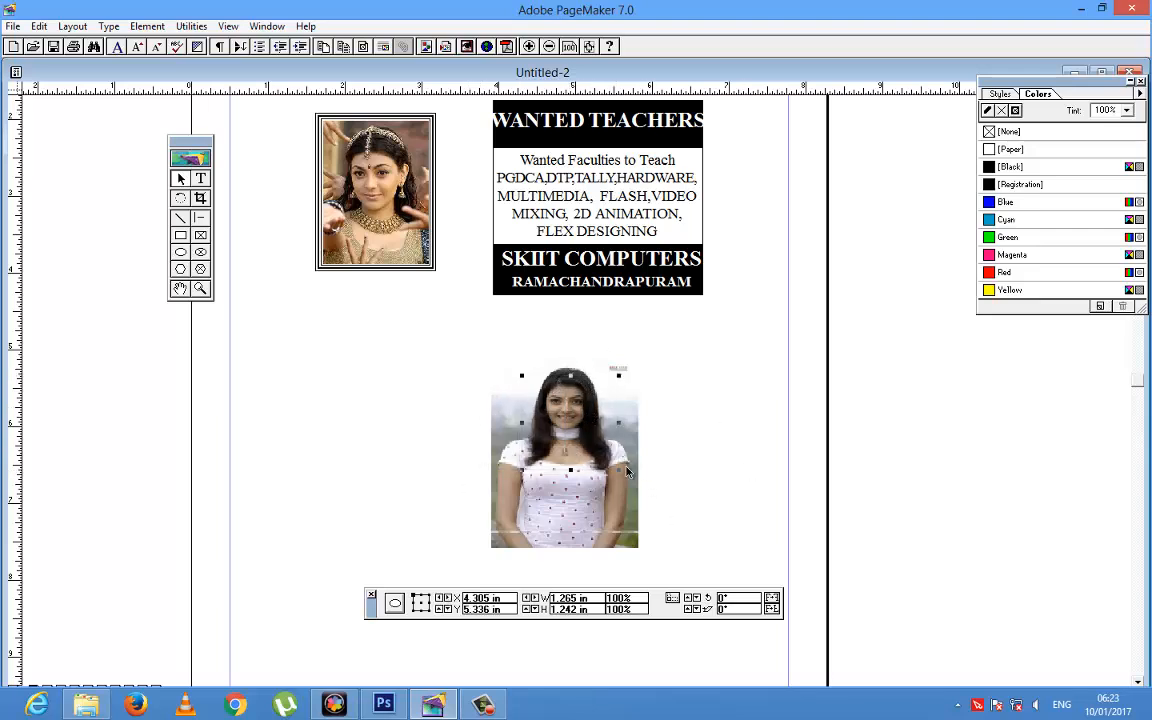
{"action": "left_click_drag", "start_coordinate": [440, 336], "coordinate": [728, 566]}
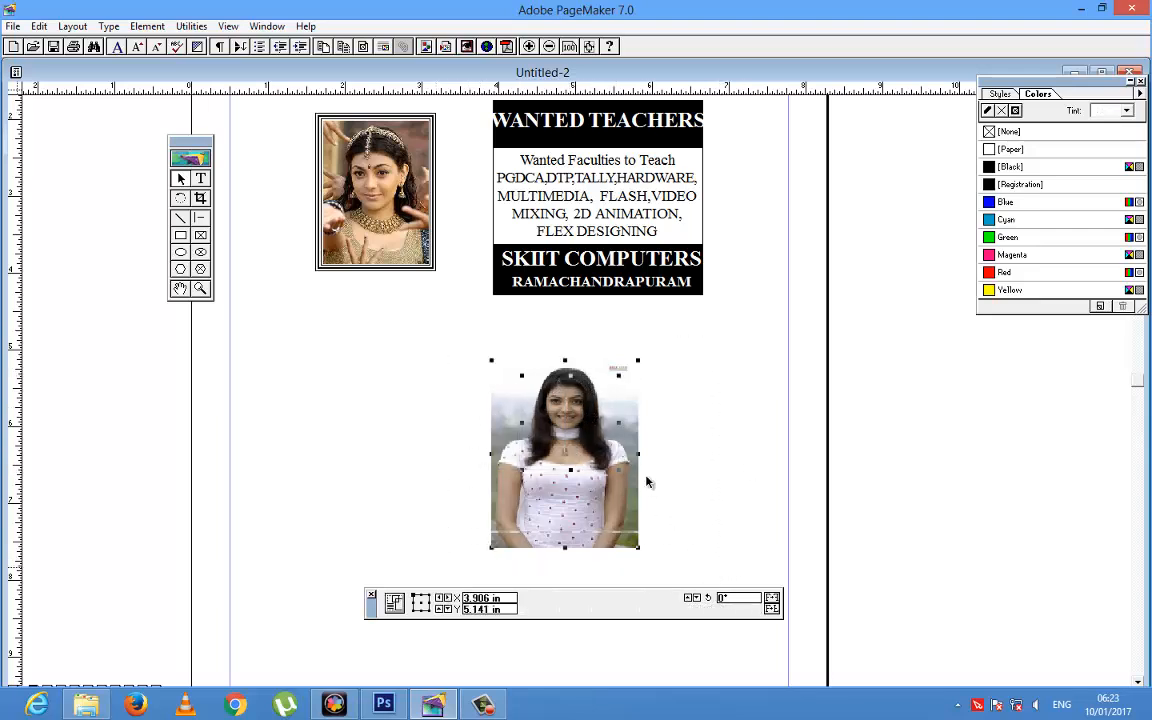
{"action": "key", "text": "ctrl+6"}
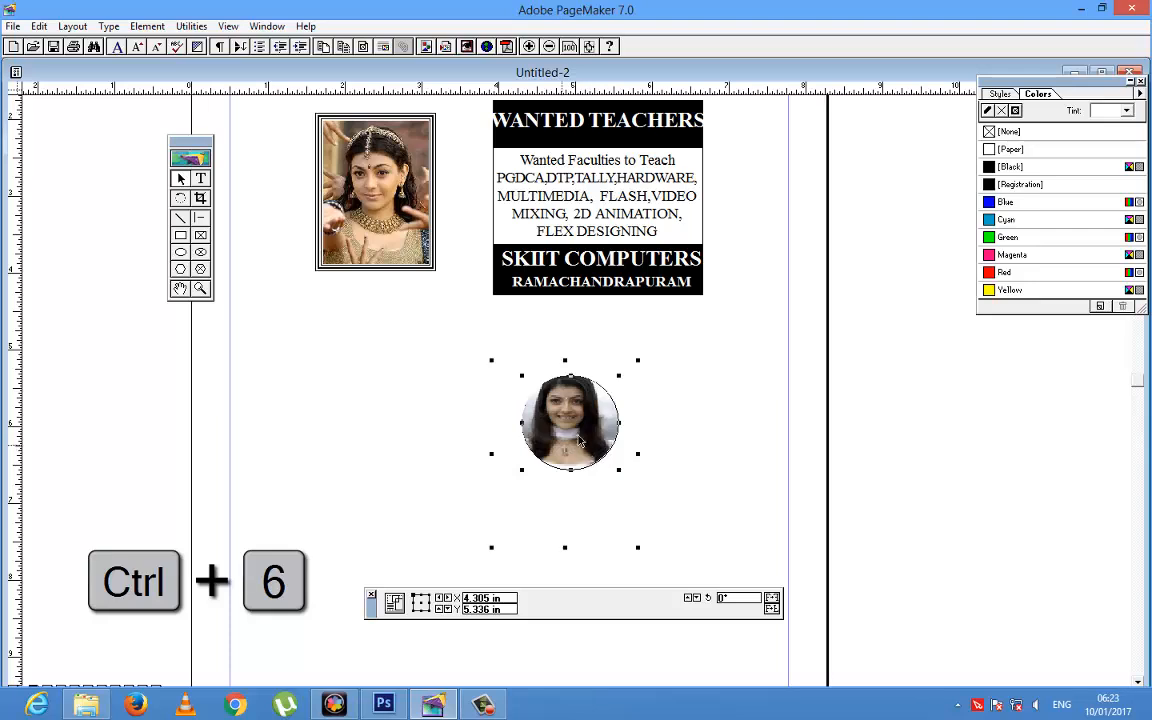
{"action": "left_click", "coordinate": [670, 432]}
- Shift the masked picture slightly right and down so the face is centred inside the circle
{"action": "left_click", "coordinate": [621, 416]}
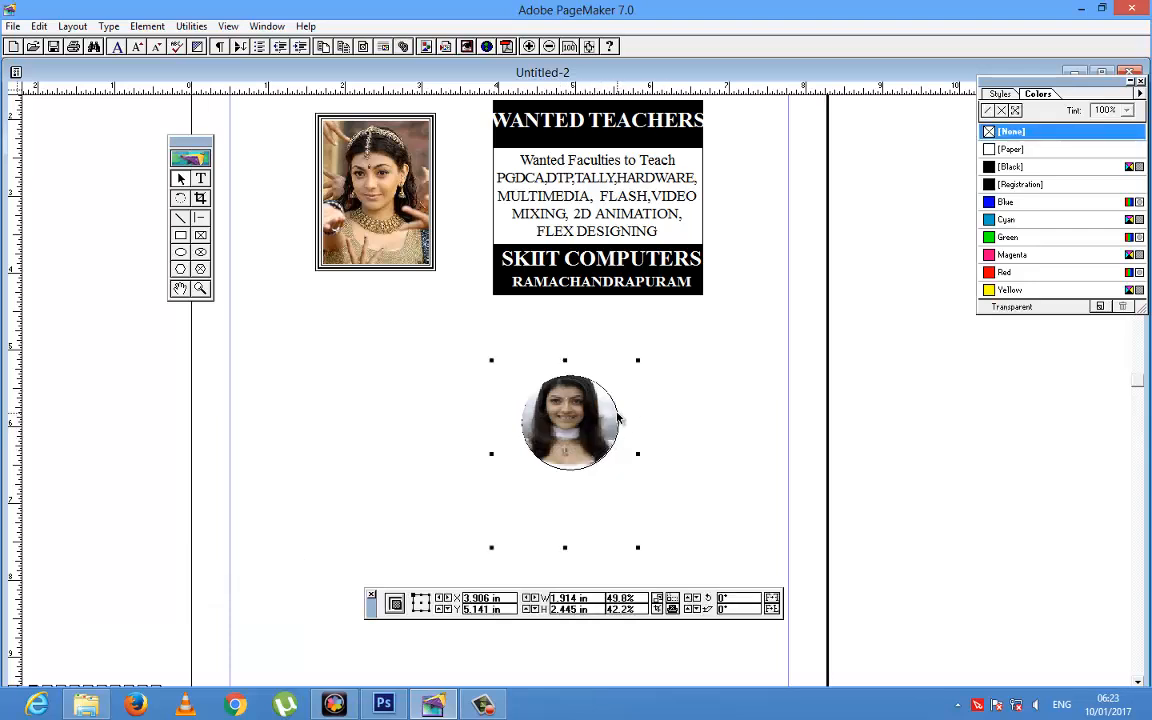
{"action": "key", "text": "Down"}
{"action": "key", "text": "Right"}
{"action": "key", "text": "Right"}
{"action": "key", "text": "Right"}
{"action": "key", "text": "Right"}
{"action": "key", "text": "Right"}
{"action": "key", "text": "Right"}
{"action": "key", "text": "Right"}
{"action": "key", "text": "Right"}
{"action": "key", "text": "Right"}
{"action": "key", "text": "Right"}
{"action": "key", "text": "Right"}
{"action": "key", "text": "Right"}
{"action": "key", "text": "Right"}
{"action": "key", "text": "Right"}
{"action": "key", "text": "Right"}
{"action": "key", "text": "Right"}
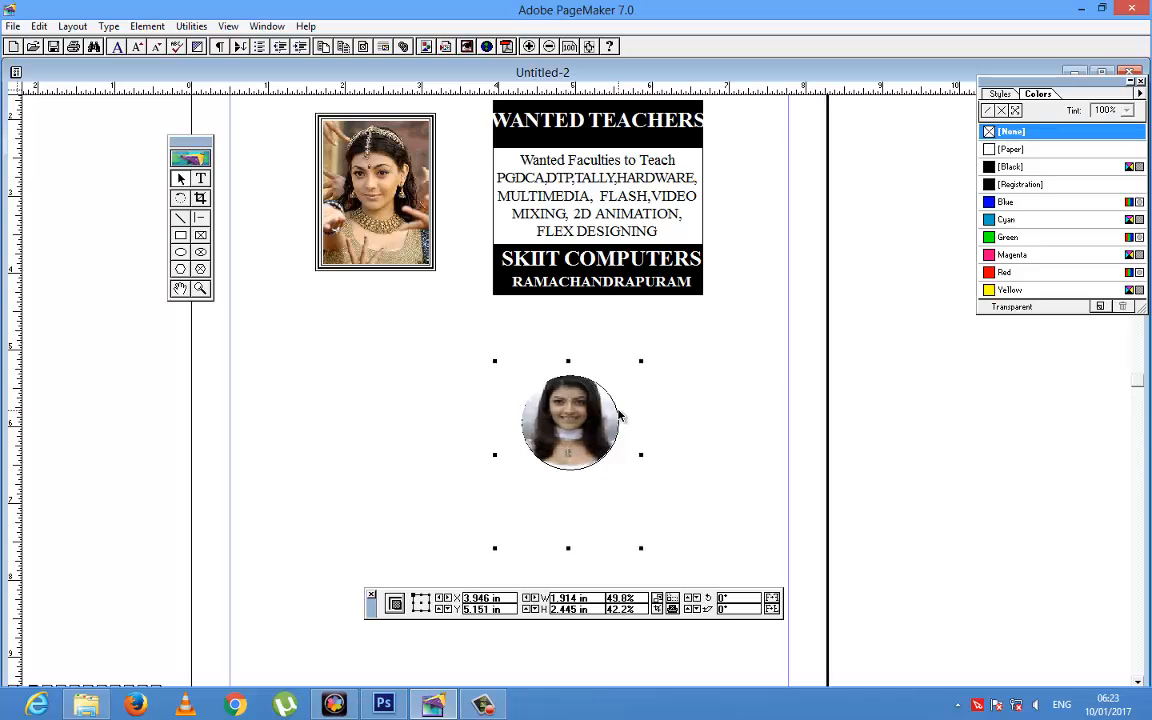
{"action": "left_click_drag", "start_coordinate": [585, 421], "coordinate": [568, 421]}
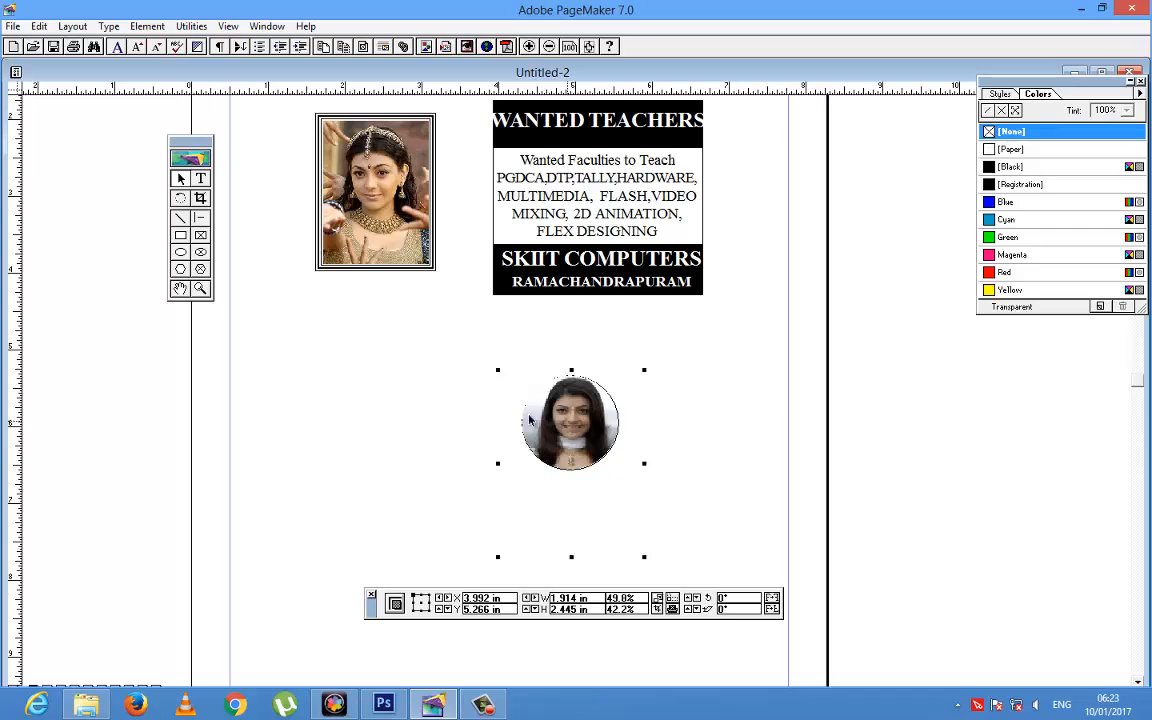
- Group the circle with its masked picture and move the group below the framed picture
{"action": "left_click_drag", "start_coordinate": [443, 344], "coordinate": [630, 519]}
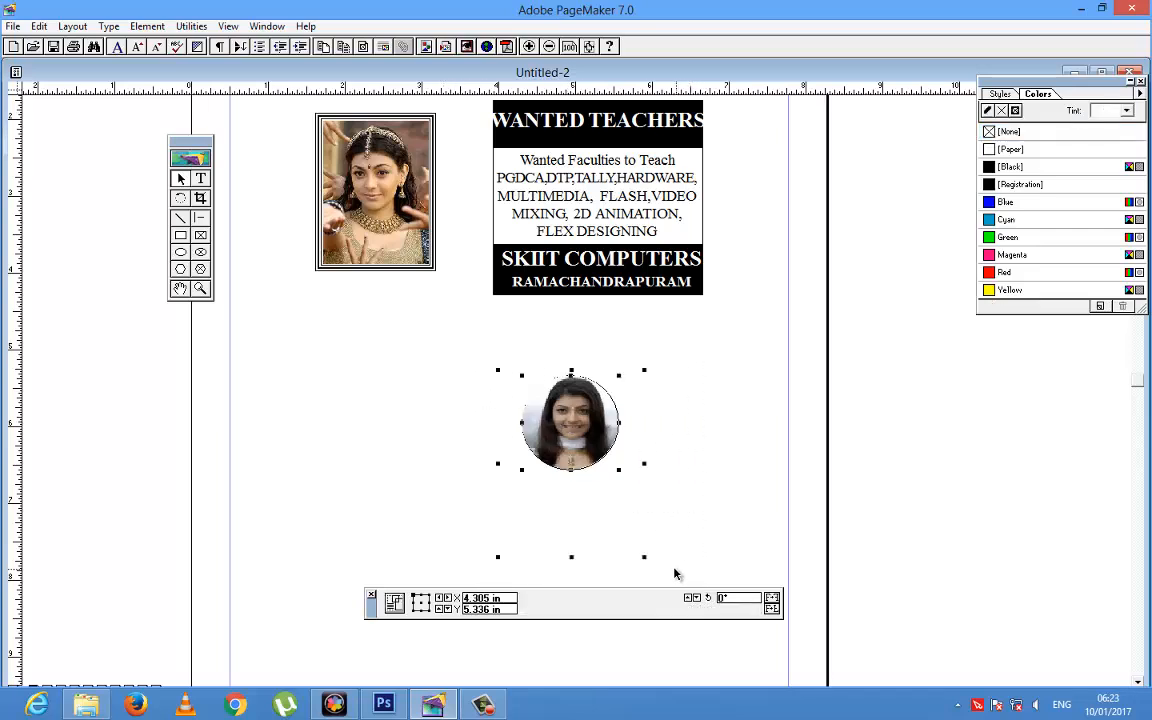
{"action": "key", "text": "ctrl+g"}
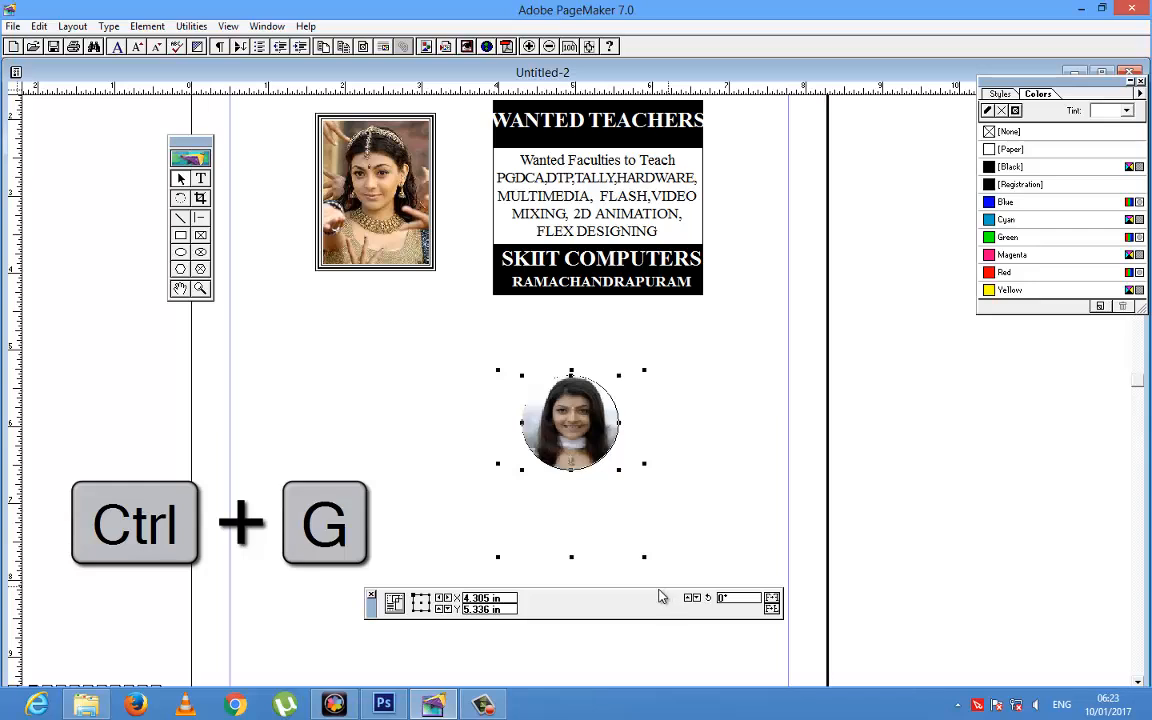
{"action": "key", "text": "ctrl+g"}
{"action": "left_click_drag", "start_coordinate": [584, 438], "coordinate": [379, 421]}
{"action": "left_click", "coordinate": [587, 468]}
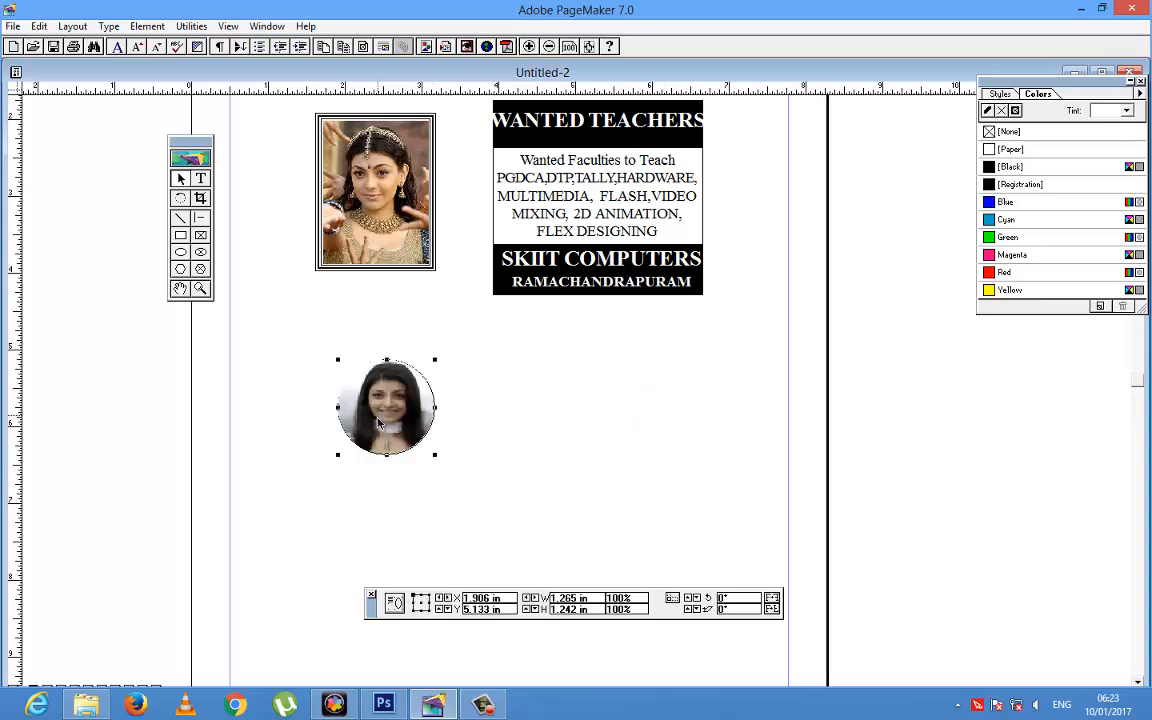
{"action": "key", "text": "ctrl+2"}
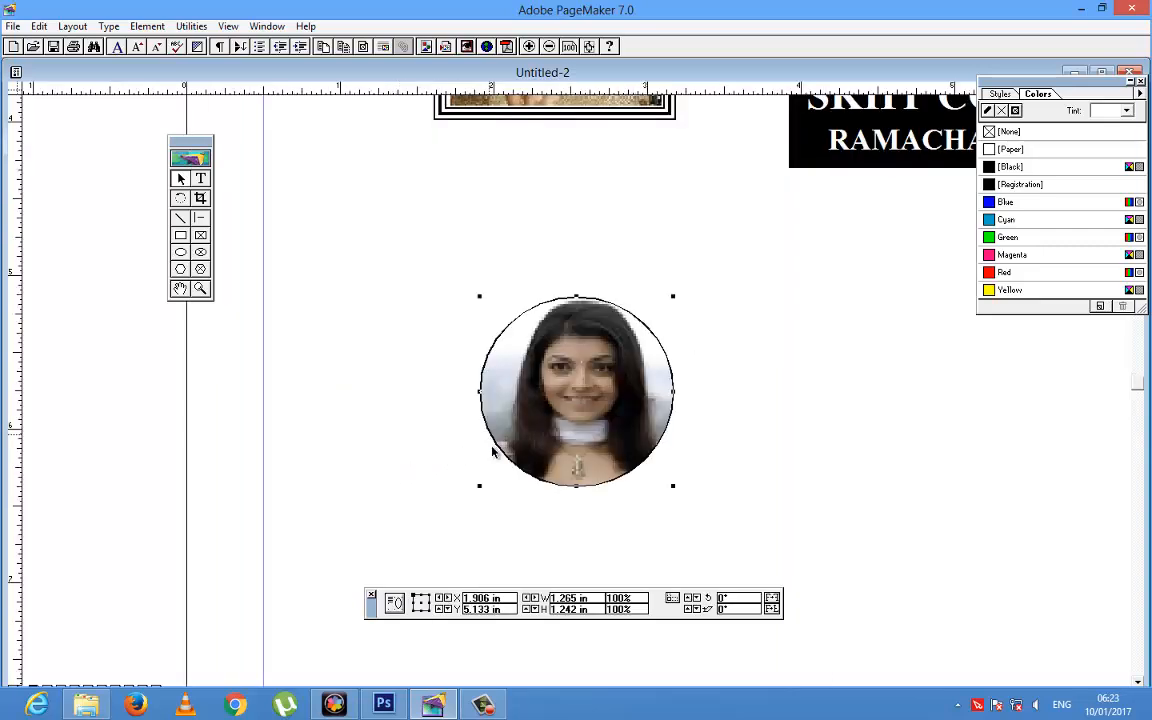
{"action": "key", "text": "ctrl+0"}
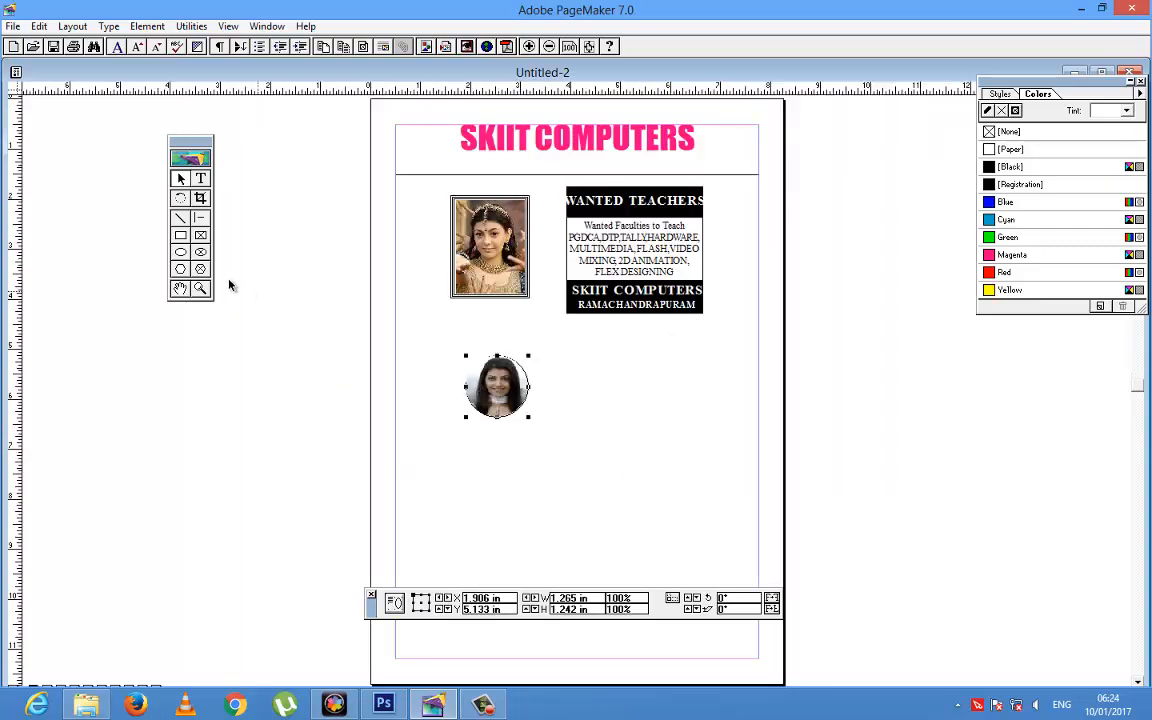
{"action": "left_click", "coordinate": [180, 269]}
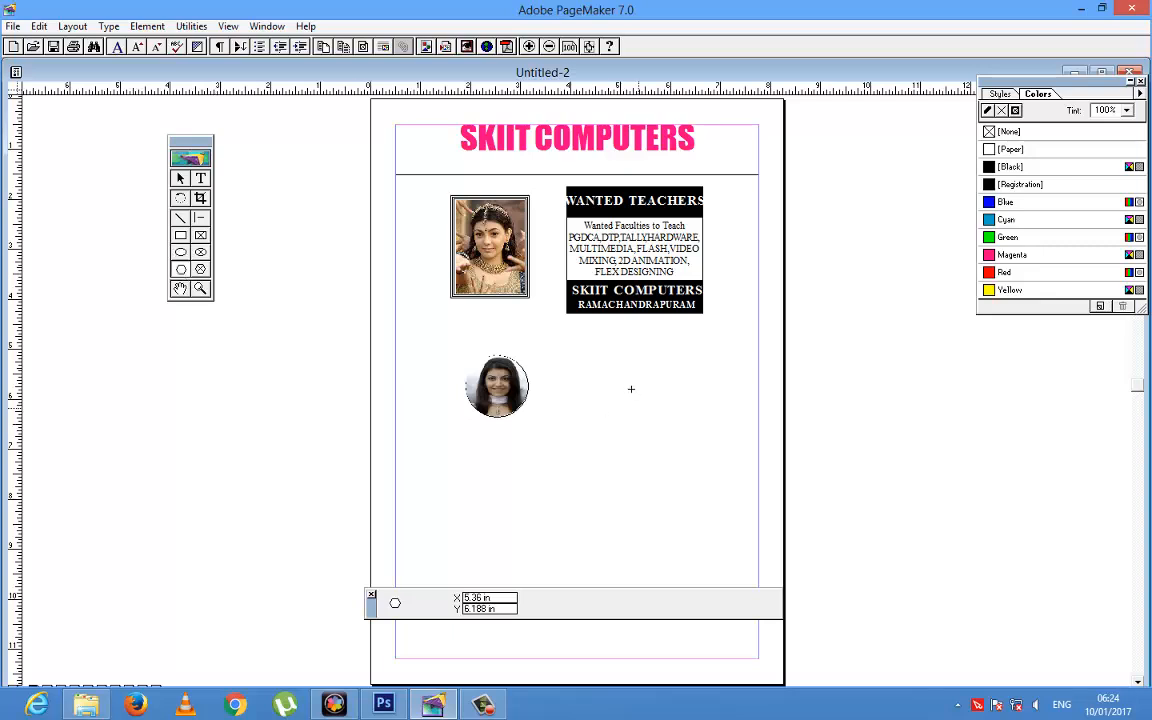
{"action": "left_click_drag", "start_coordinate": [649, 399], "coordinate": [740, 472]}
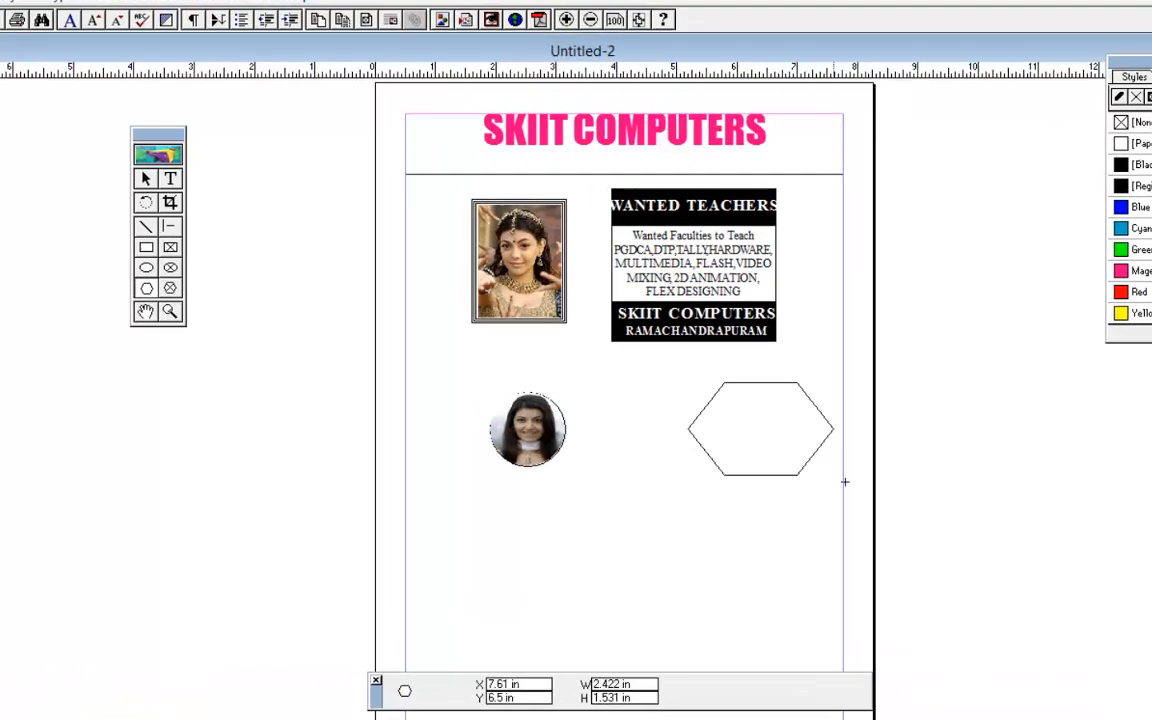
{"action": "key", "text": "Delete"}
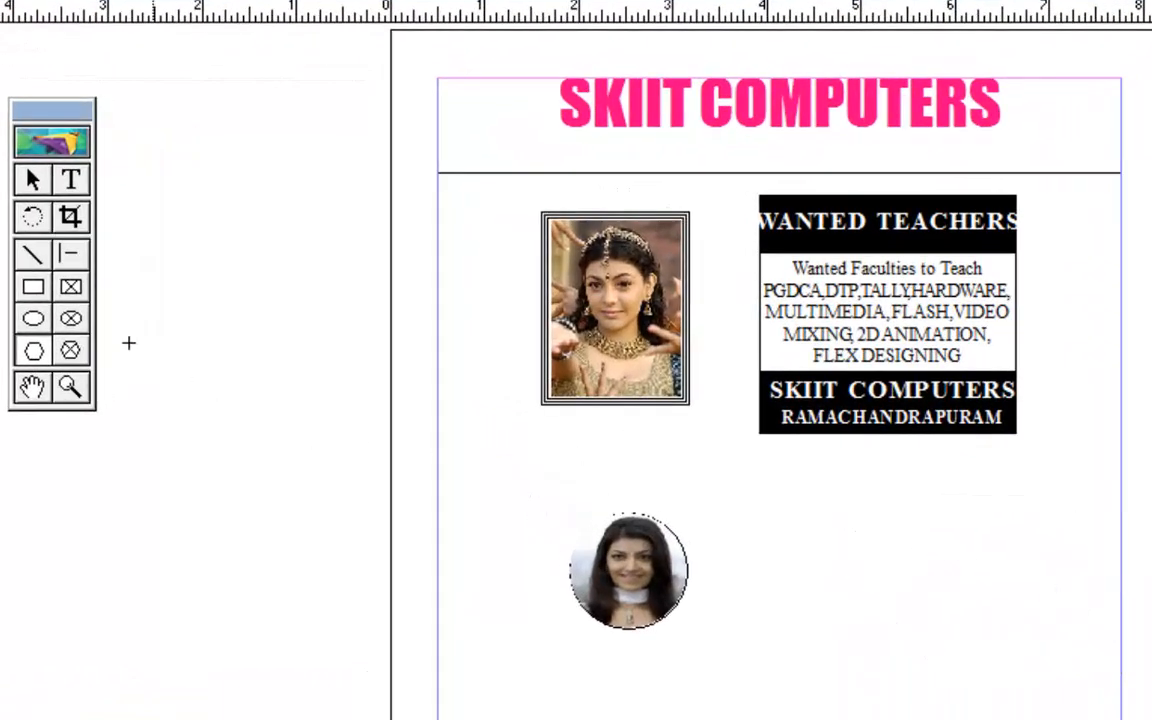
- Configure the Polygon tool for a star with 5 sides and a 29% star inset
{"action": "double_click", "coordinate": [32, 352]}
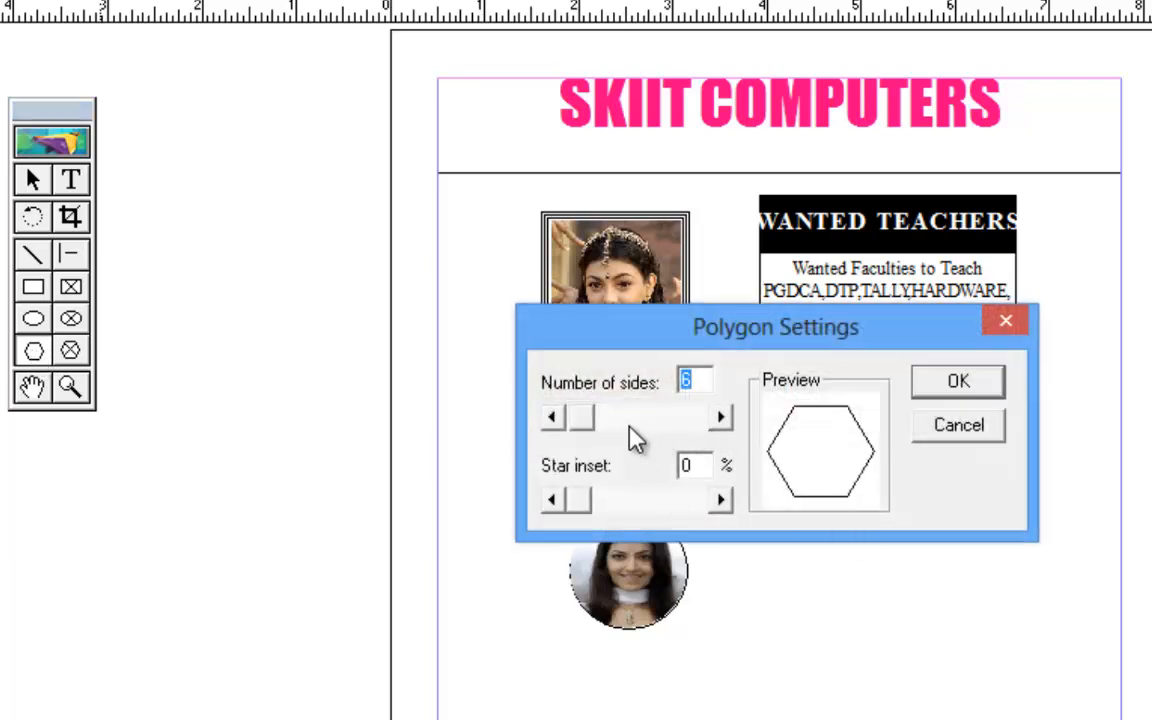
{"action": "left_click_drag", "start_coordinate": [589, 426], "coordinate": [588, 430]}
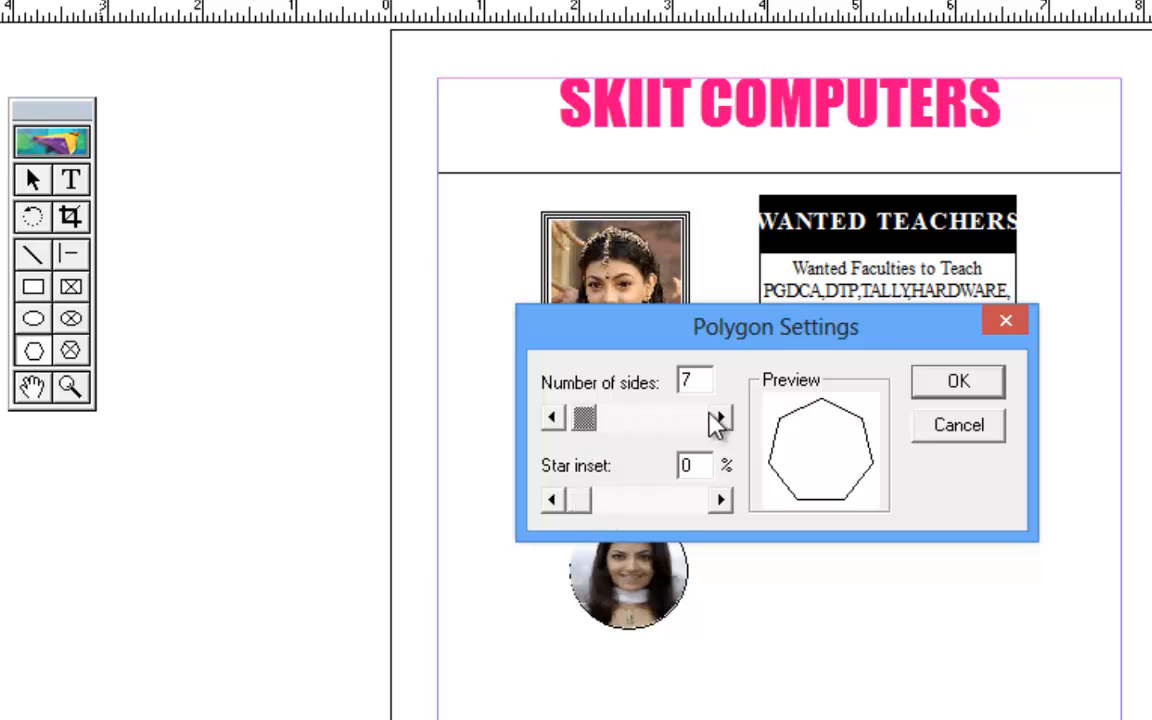
{"action": "double_click", "coordinate": [689, 383]}
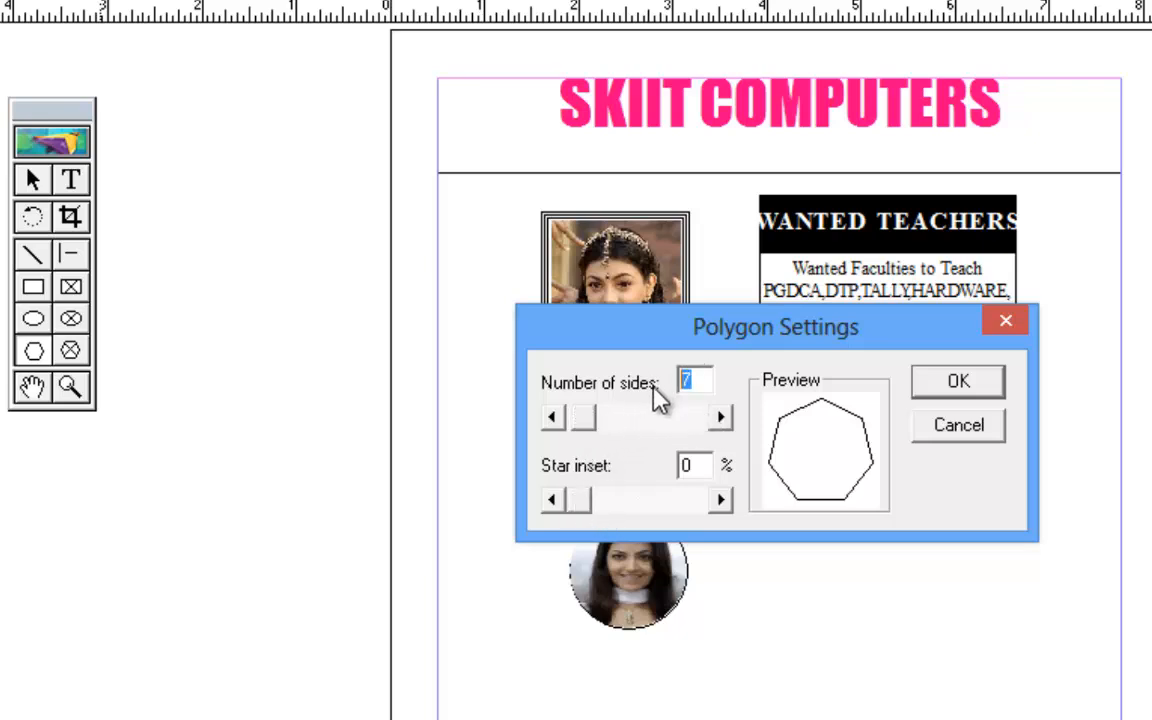
{"action": "type", "text": "5"}
{"action": "left_click_drag", "start_coordinate": [588, 504], "coordinate": [728, 522]}
{"action": "mouse_move", "coordinate": [618, 518]}
{"action": "left_mouse_down"}
{"action": "mouse_move", "coordinate": [687, 520]}
{"action": "mouse_move", "coordinate": [675, 520]}
{"action": "mouse_move", "coordinate": [722, 507]}
{"action": "mouse_move", "coordinate": [613, 518]}
{"action": "left_mouse_up"}
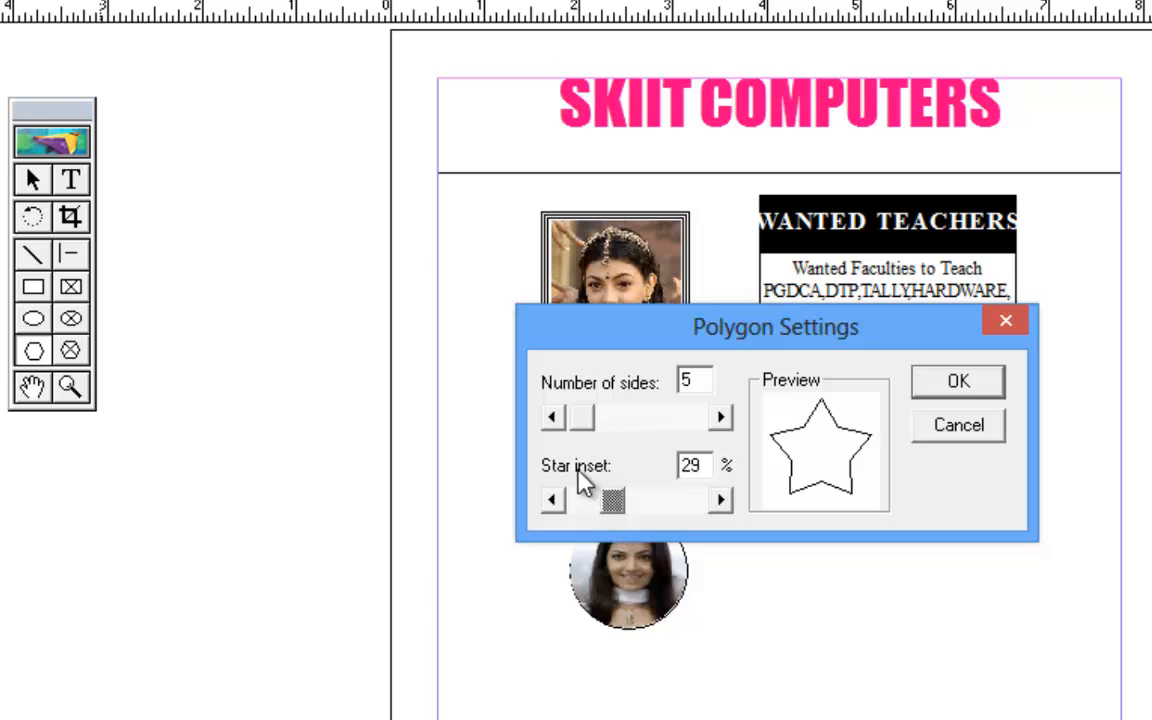
- Set the polygon to 13 sides with a 23% star inset and draw it about 2.72 in square below the WANTED TEACHERS box
{"action": "mouse_move", "coordinate": [581, 432]}
{"action": "left_mouse_down"}
{"action": "mouse_move", "coordinate": [647, 433]}
{"action": "mouse_move", "coordinate": [587, 436]}
{"action": "mouse_move", "coordinate": [600, 435]}
{"action": "left_mouse_up"}
{"action": "mouse_move", "coordinate": [620, 510]}
{"action": "left_mouse_down"}
{"action": "mouse_move", "coordinate": [633, 517]}
{"action": "mouse_move", "coordinate": [609, 517]}
{"action": "left_mouse_up"}
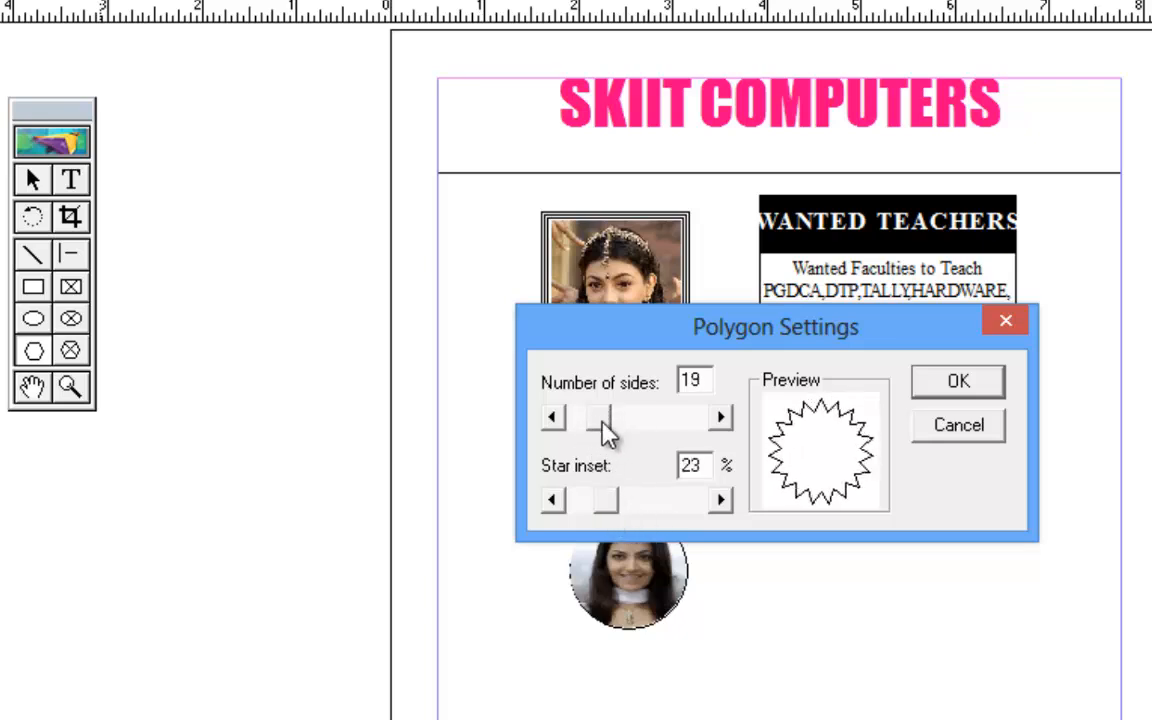
{"action": "left_click_drag", "start_coordinate": [607, 432], "coordinate": [604, 437]}
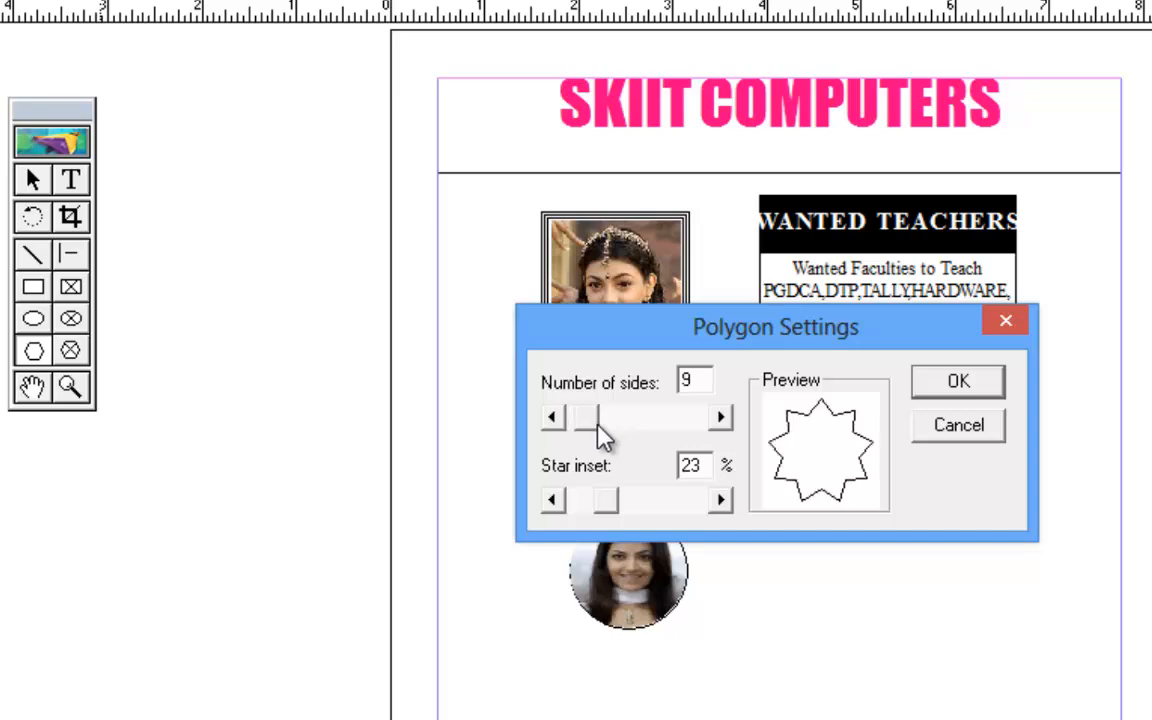
{"action": "left_click", "coordinate": [954, 385]}
{"action": "left_click_drag", "start_coordinate": [660, 437], "coordinate": [858, 634]}
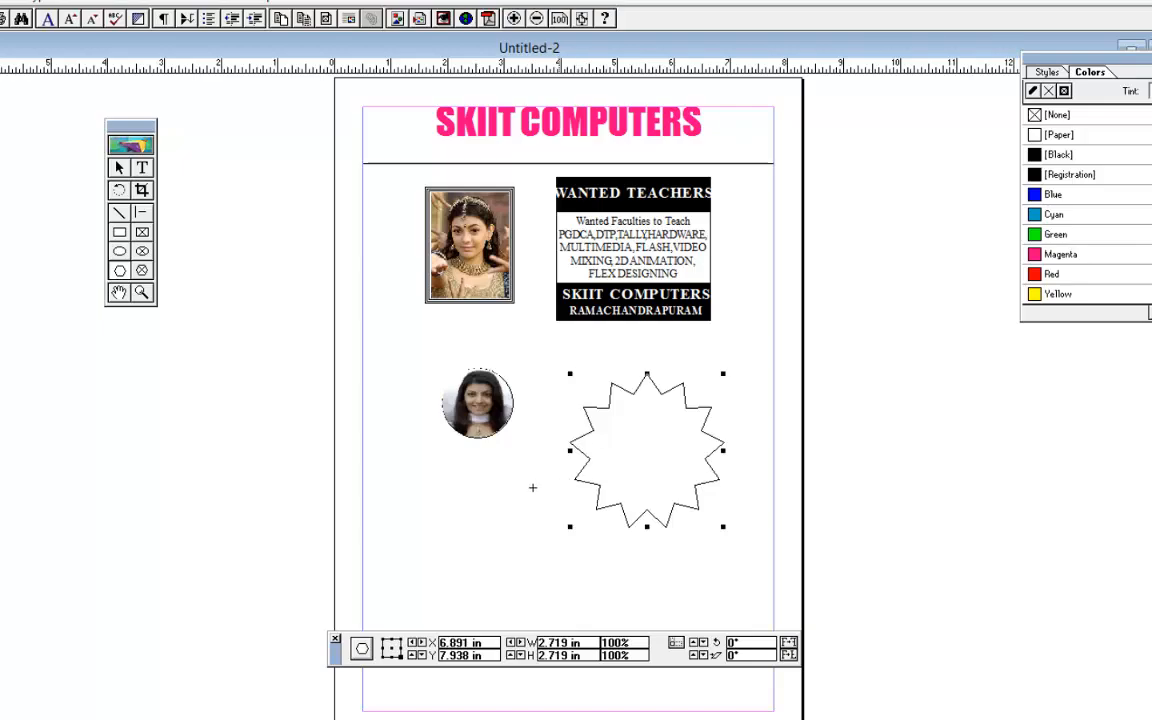
- Place the picture of the woman in the purple costume from IMAGES2 so that it covers the star polygon
{"action": "left_click", "coordinate": [4, 14]}
{"action": "mouse_move", "coordinate": [14, 45]}
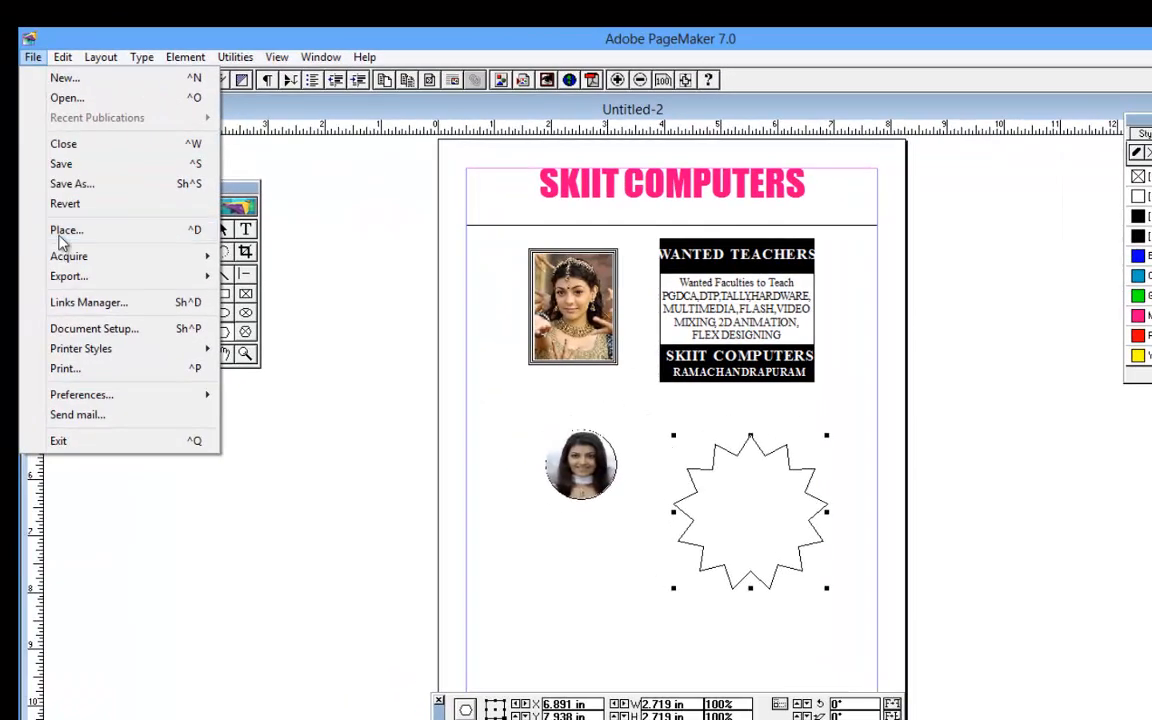
{"action": "left_click", "coordinate": [62, 233]}
{"action": "scroll", "coordinate": [391, 149], "scroll_direction": "down", "scroll_amount": 1}
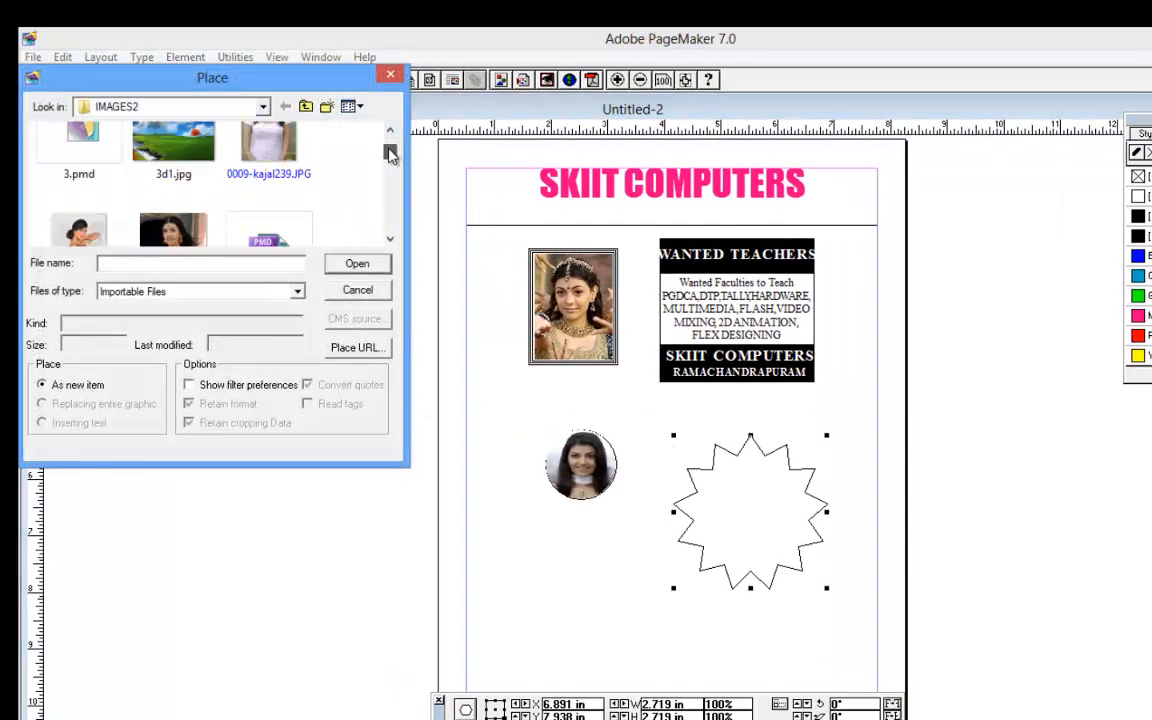
{"action": "scroll", "coordinate": [216, 198], "scroll_direction": "down", "scroll_amount": 1}
{"action": "left_click", "coordinate": [196, 153]}
{"action": "double_click", "coordinate": [196, 153]}
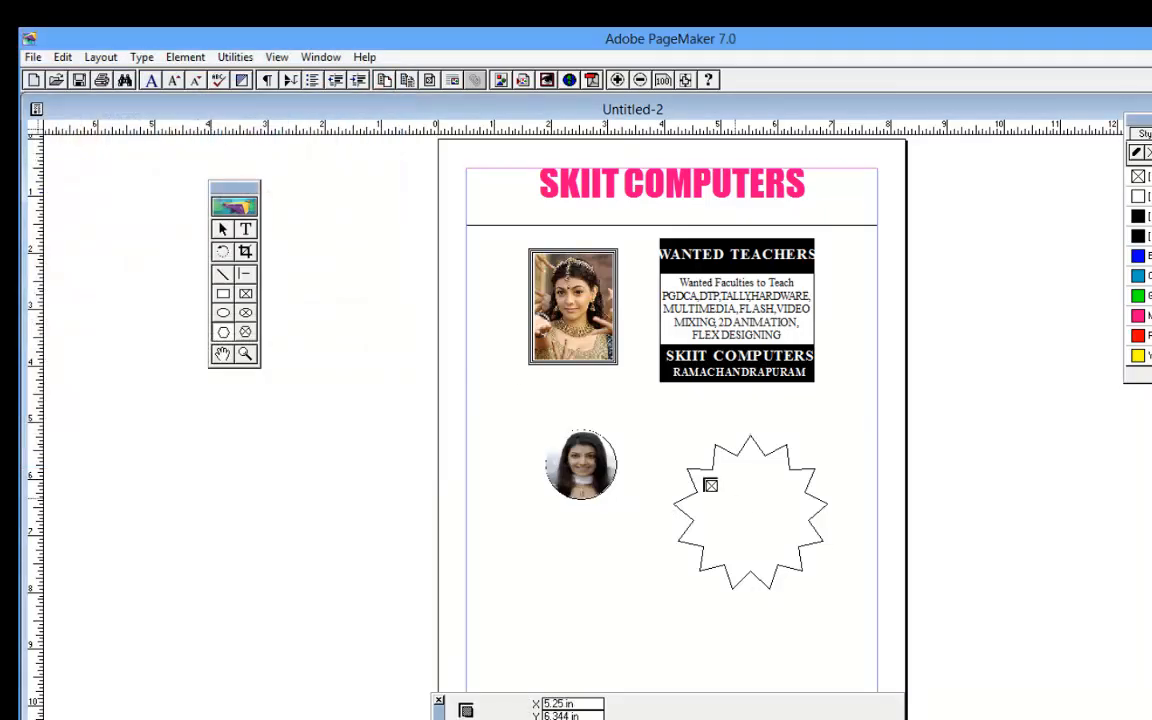
{"action": "left_click_drag", "start_coordinate": [655, 417], "coordinate": [878, 622]}
{"action": "left_click_drag", "start_coordinate": [771, 498], "coordinate": [763, 501]}
- Resize the picture over the star to about 2.95 by 3.61 in and reposition it to cover the star
{"action": "left_click_drag", "start_coordinate": [633, 408], "coordinate": [893, 651]}
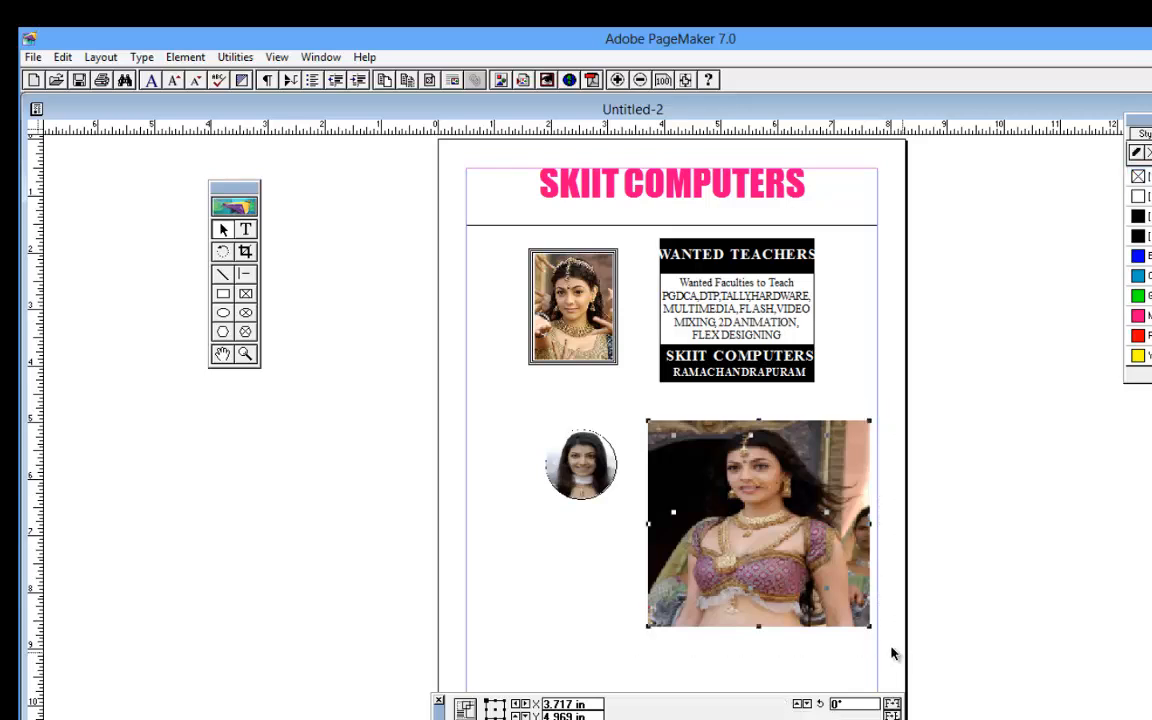
{"action": "left_click", "coordinate": [580, 618]}
{"action": "left_click", "coordinate": [765, 578]}
{"action": "left_click_drag", "start_coordinate": [866, 630], "coordinate": [815, 624]}
{"action": "left_click_drag", "start_coordinate": [779, 555], "coordinate": [793, 569]}
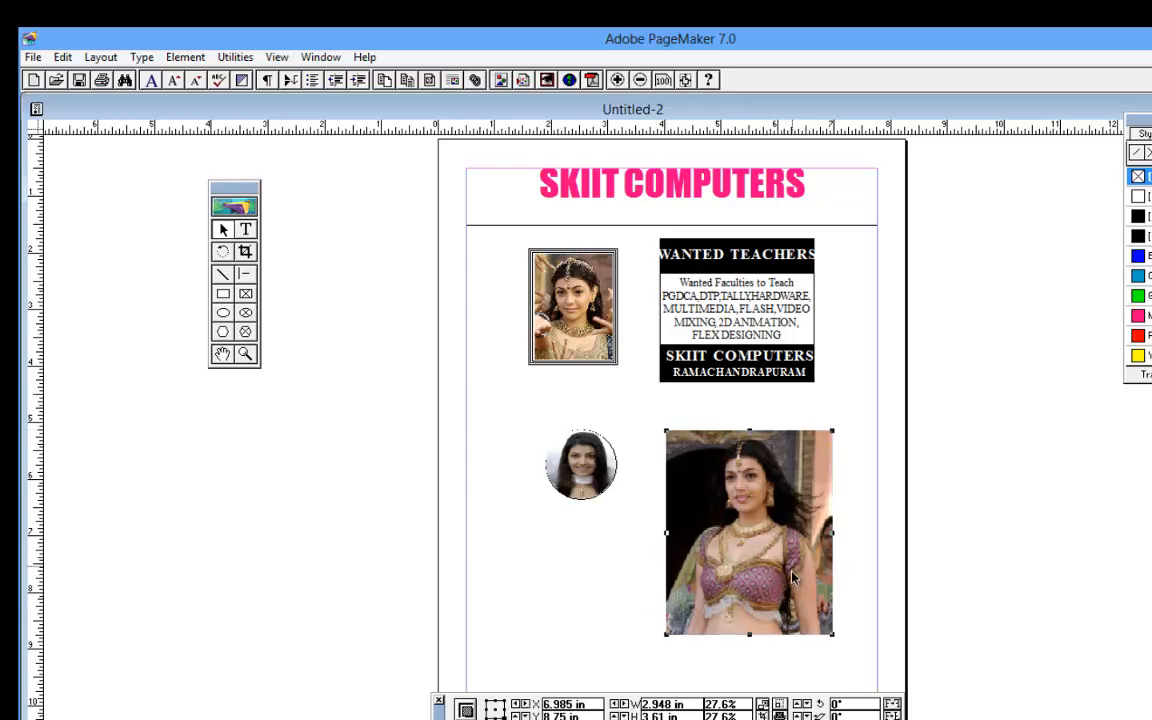
{"action": "key", "text": "ctrl+1"}
{"action": "left_click_drag", "start_coordinate": [675, 431], "coordinate": [680, 447]}
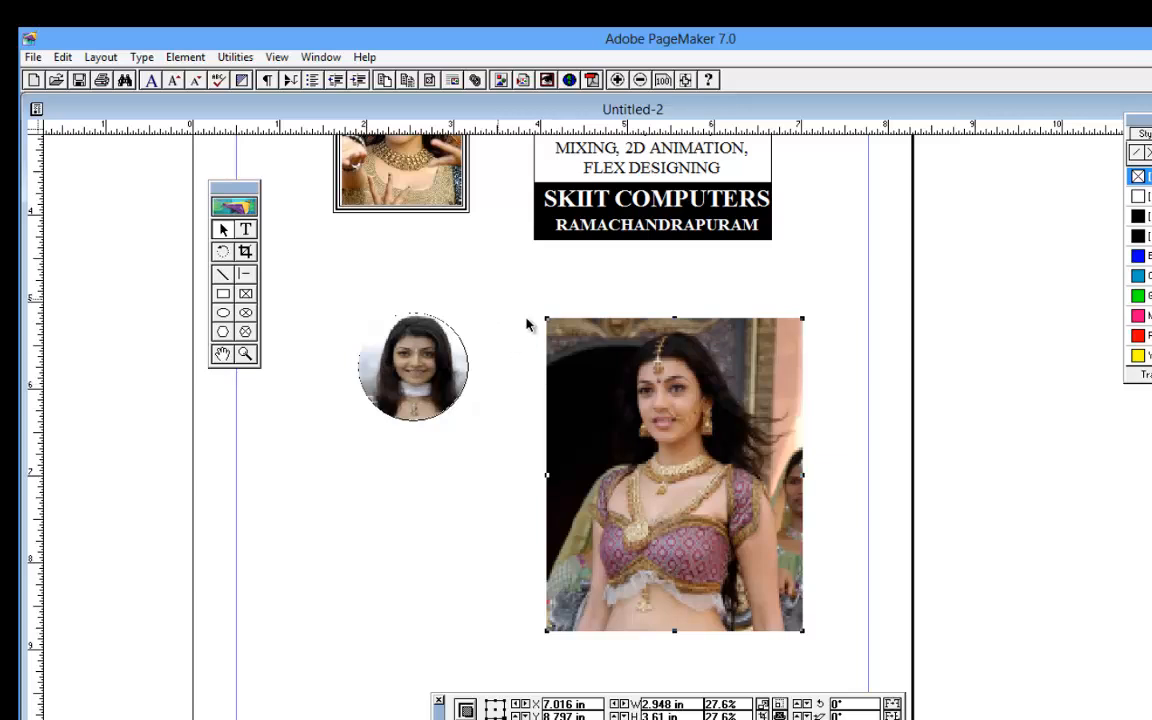
- Mask the purple-costume picture with the star polygon, group the two, and move the group up beneath the WANTED TEACHERS box
{"action": "left_click_drag", "start_coordinate": [498, 299], "coordinate": [862, 662]}
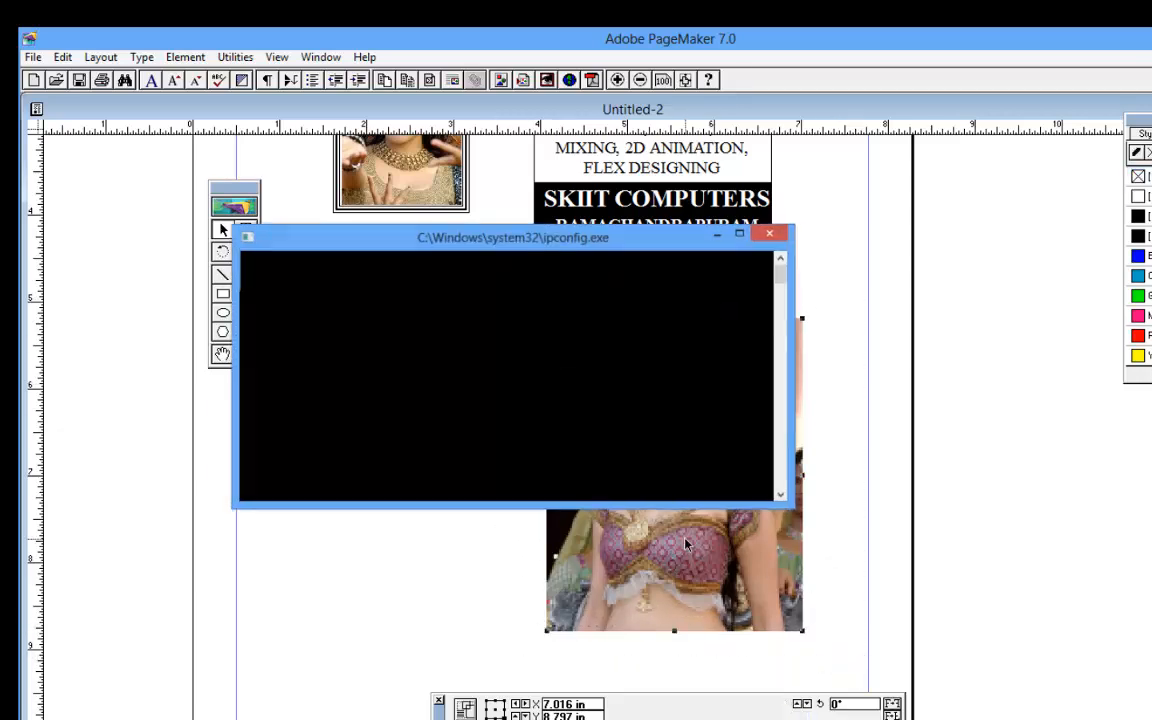
{"action": "key", "text": "ctrl+6"}
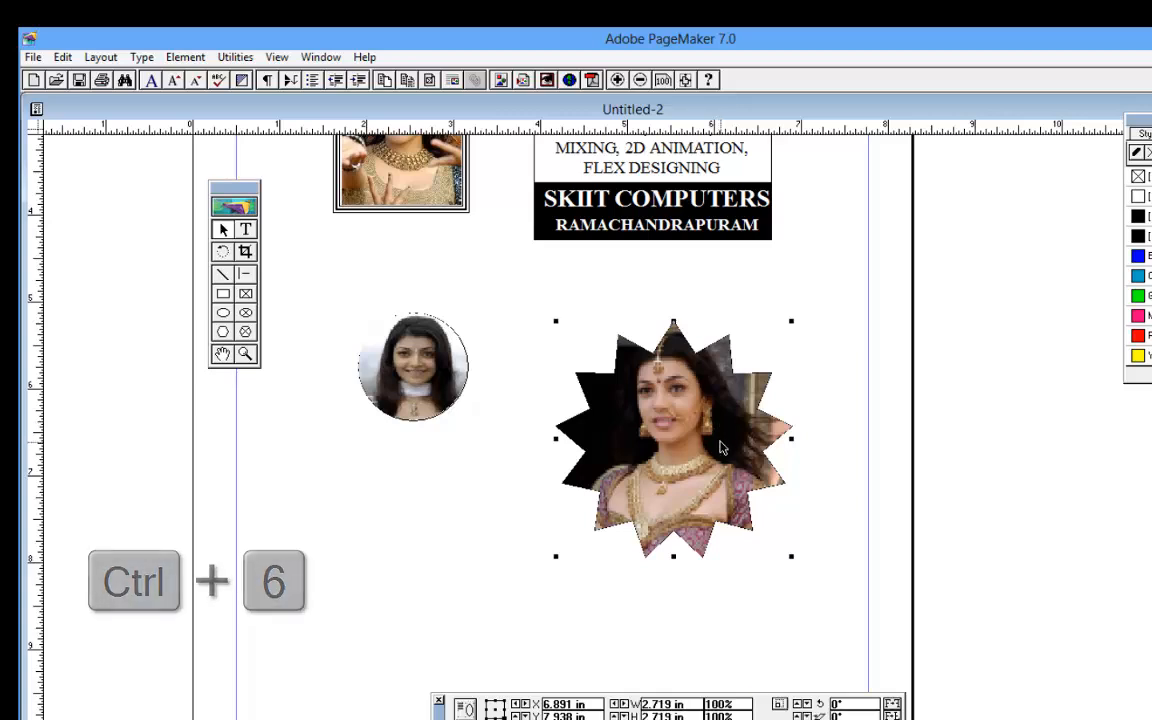
{"action": "key", "text": "ctrl+g"}
{"action": "left_click_drag", "start_coordinate": [720, 447], "coordinate": [718, 376]}
{"action": "left_click_drag", "start_coordinate": [727, 420], "coordinate": [768, 405]}
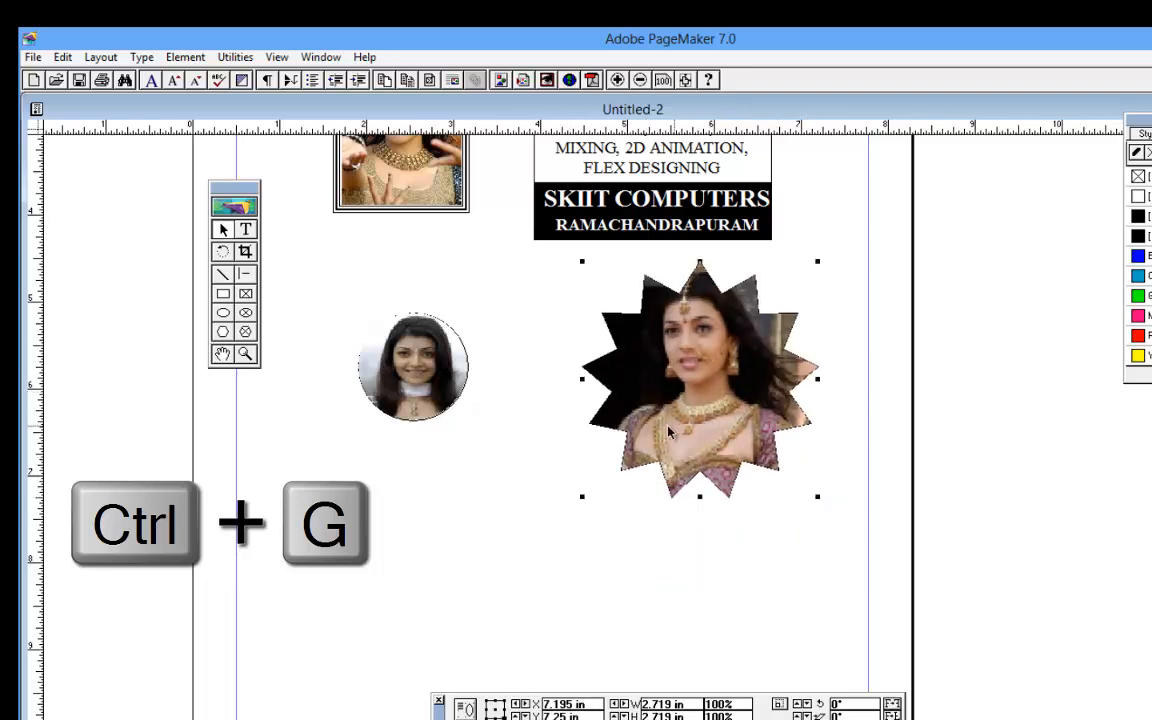
- Pan around the page with the Hand tool and the temporary grabber hand to review the heading, advertisement and masked pictures
{"action": "mouse_move", "coordinate": [556, 352]}
{"action": "left_mouse_down"}
{"action": "mouse_move", "coordinate": [565, 481]}
{"action": "mouse_move", "coordinate": [571, 420]}
{"action": "mouse_move", "coordinate": [544, 347]}
{"action": "left_mouse_up"}
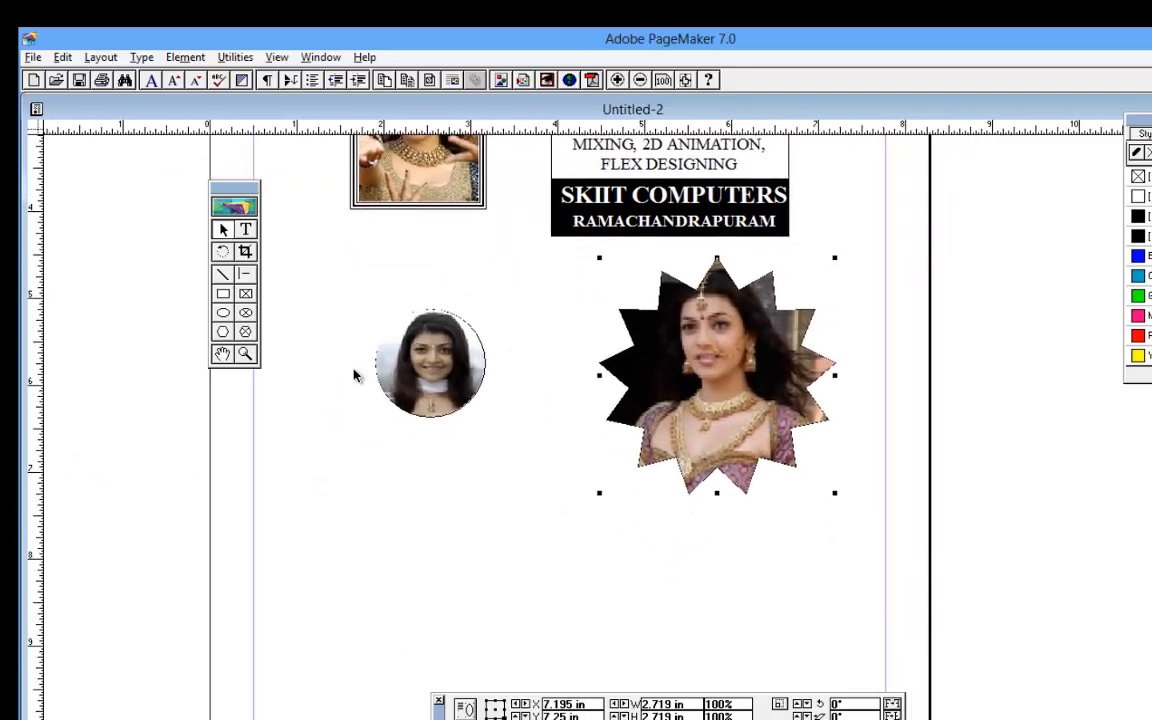
{"action": "left_click", "coordinate": [223, 332]}
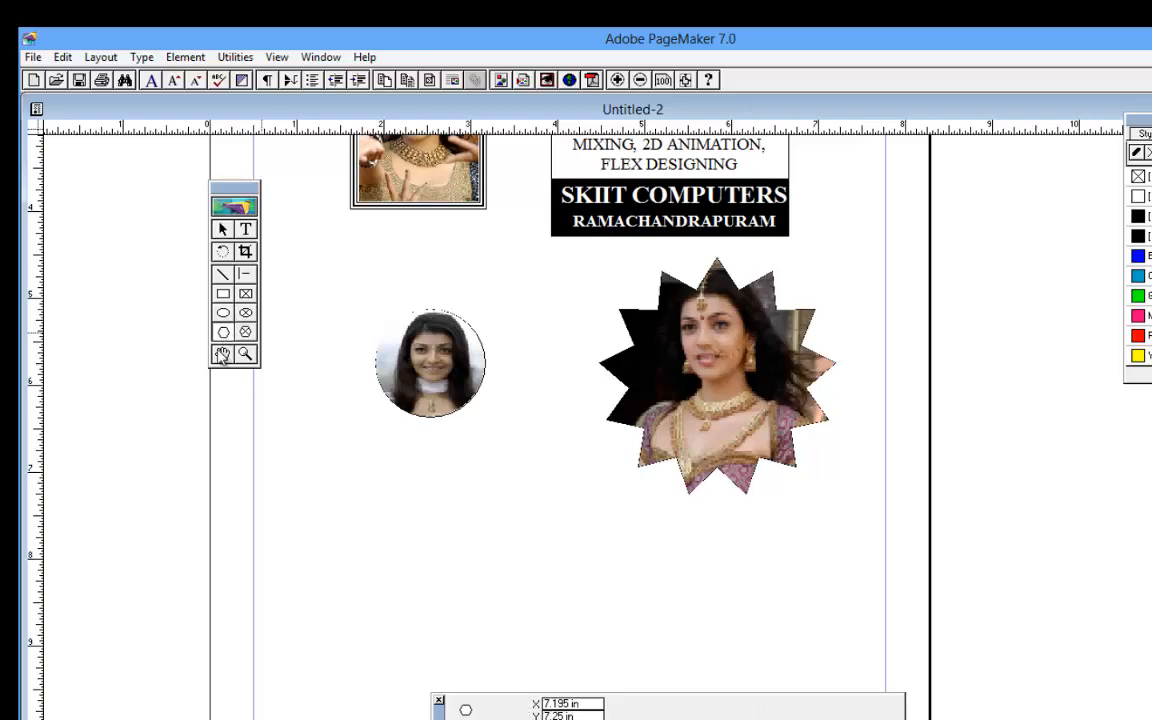
{"action": "left_click", "coordinate": [222, 356]}
{"action": "left_click_drag", "start_coordinate": [436, 316], "coordinate": [667, 470]}
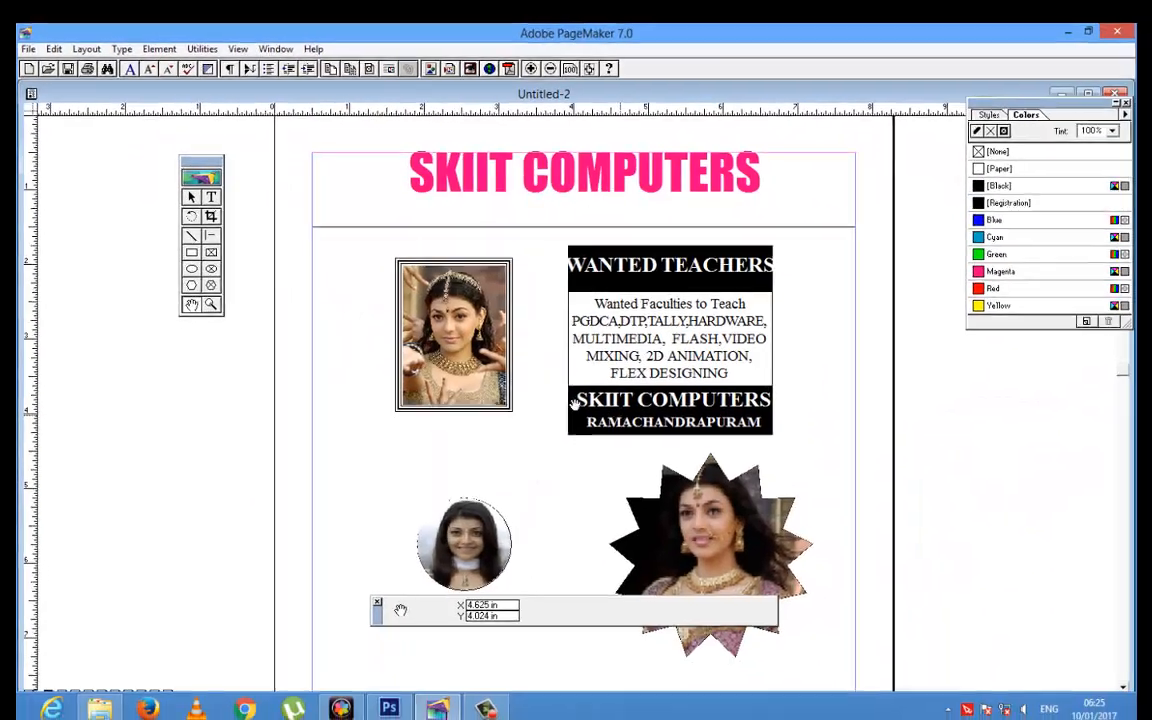
{"action": "left_click_drag", "start_coordinate": [574, 402], "coordinate": [623, 245]}
{"action": "left_click", "coordinate": [190, 197]}
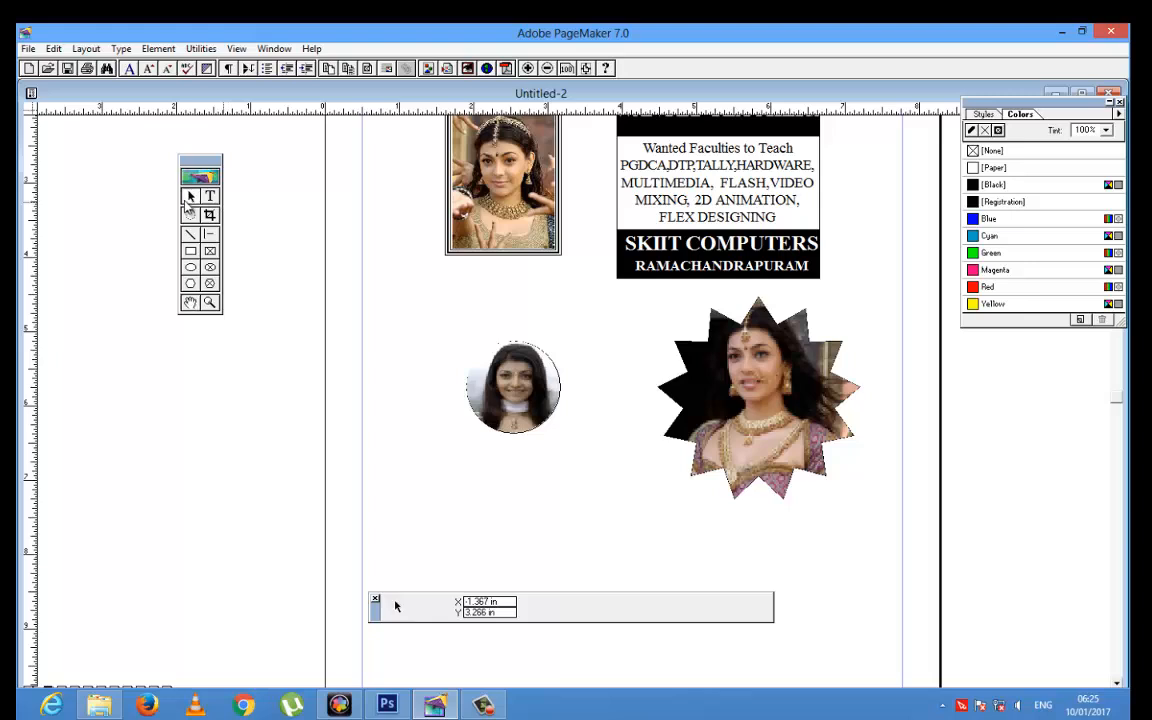
{"action": "left_click", "coordinate": [210, 197]}
{"action": "left_click", "coordinate": [190, 197]}
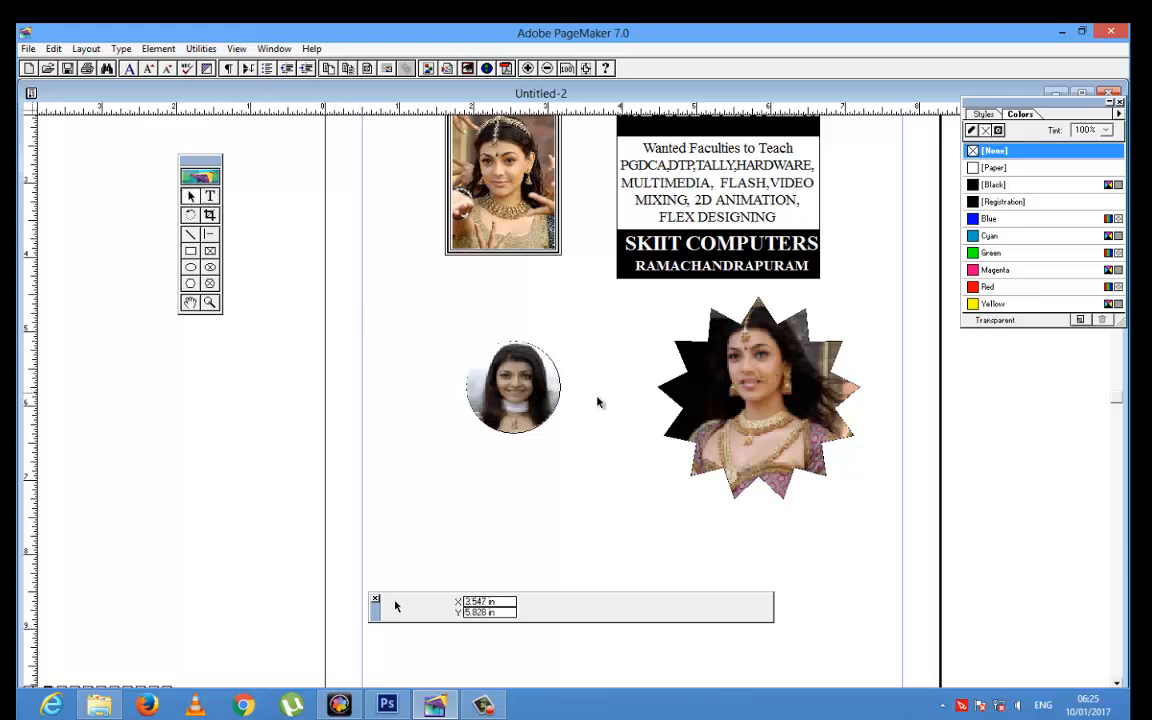
{"action": "key", "text": "alt"}
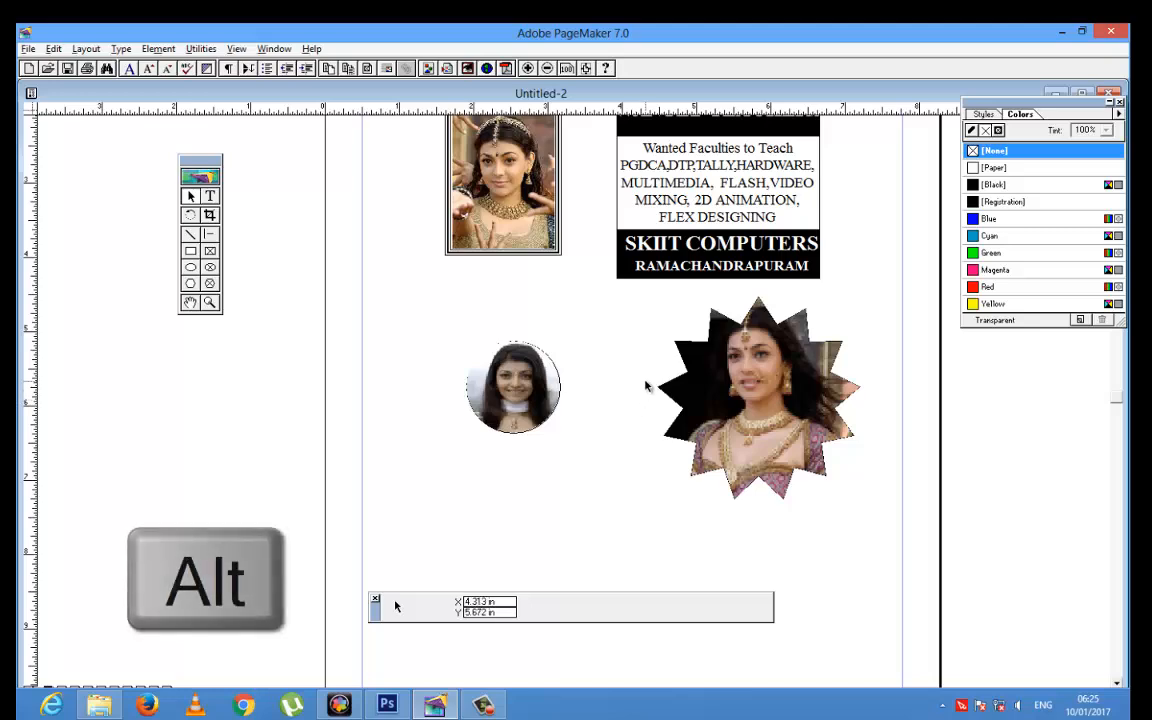
{"action": "left_click_drag", "start_coordinate": [553, 305], "coordinate": [523, 468]}
{"action": "left_click", "coordinate": [190, 303]}
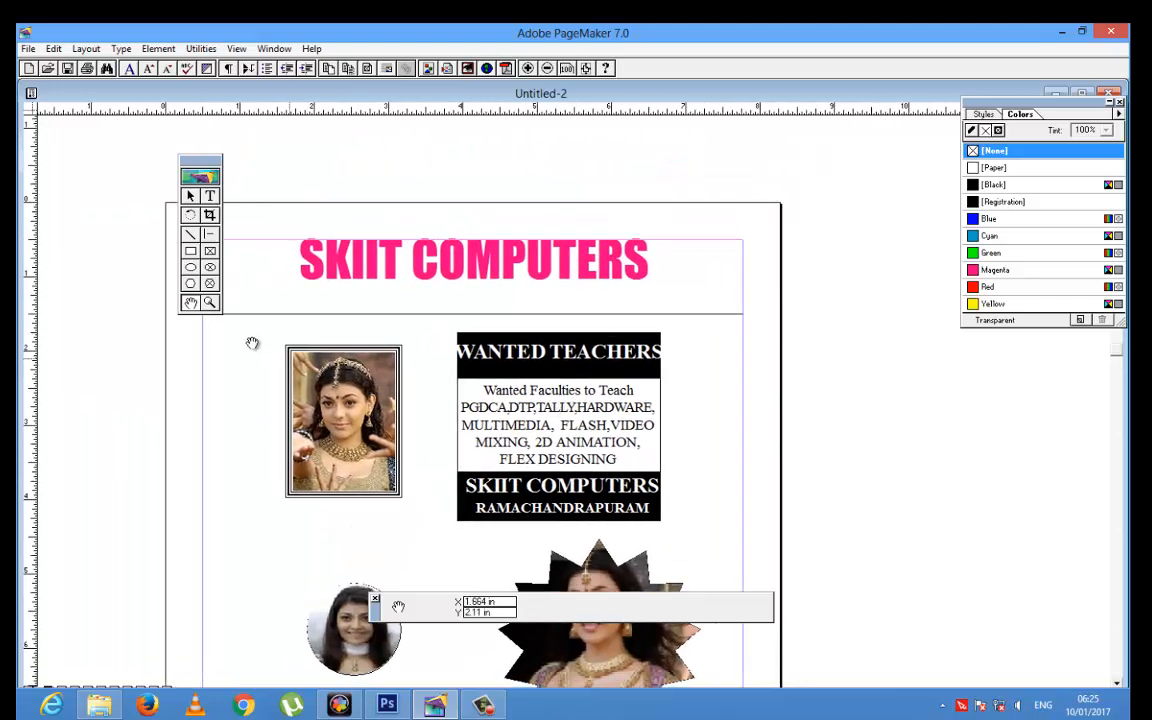
- Magnify and reduce the view with the Zoom tool to inspect the framed picture, advertisement box and masked circle and star
{"action": "left_click", "coordinate": [210, 303]}
{"action": "left_click", "coordinate": [490, 494]}
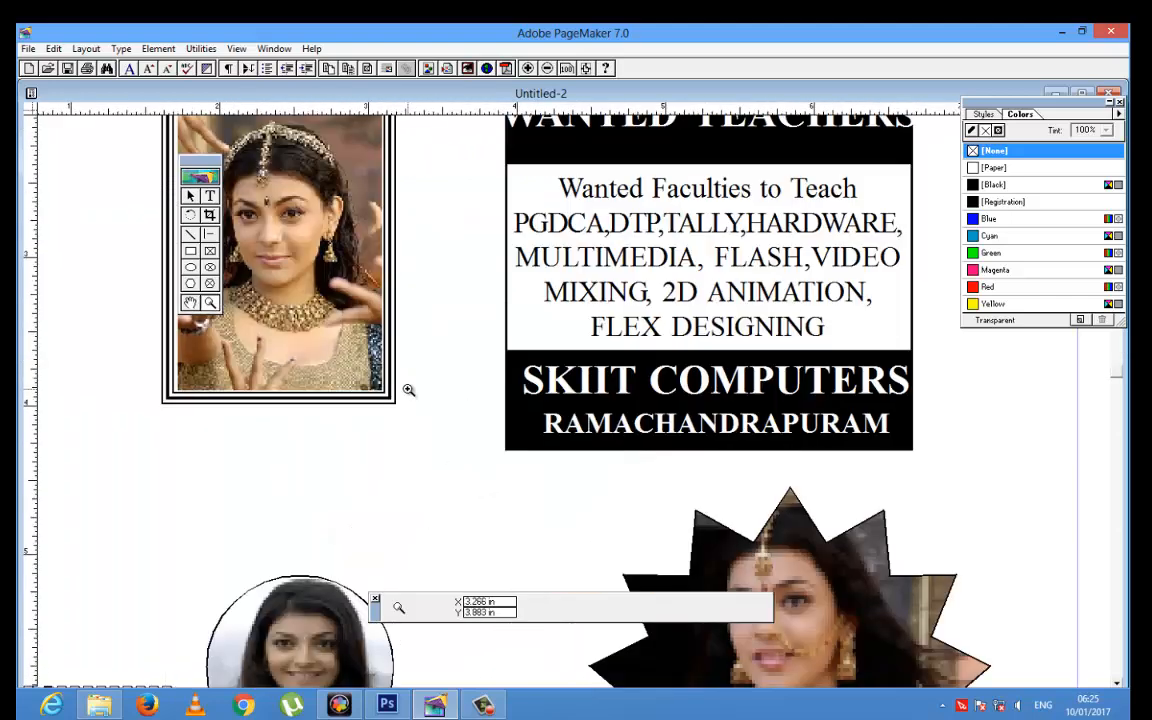
{"action": "left_click", "coordinate": [408, 389]}
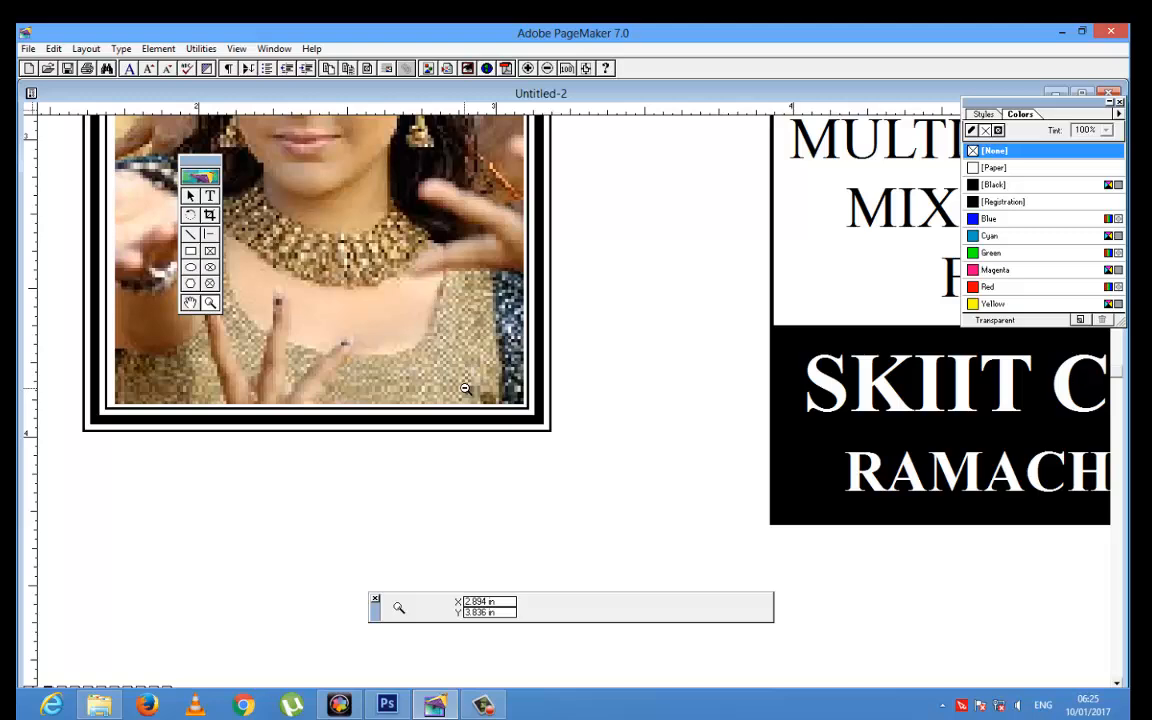
{"action": "left_click", "coordinate": [600, 393], "text": "ctrl"}
{"action": "left_click", "coordinate": [648, 403], "text": "ctrl"}
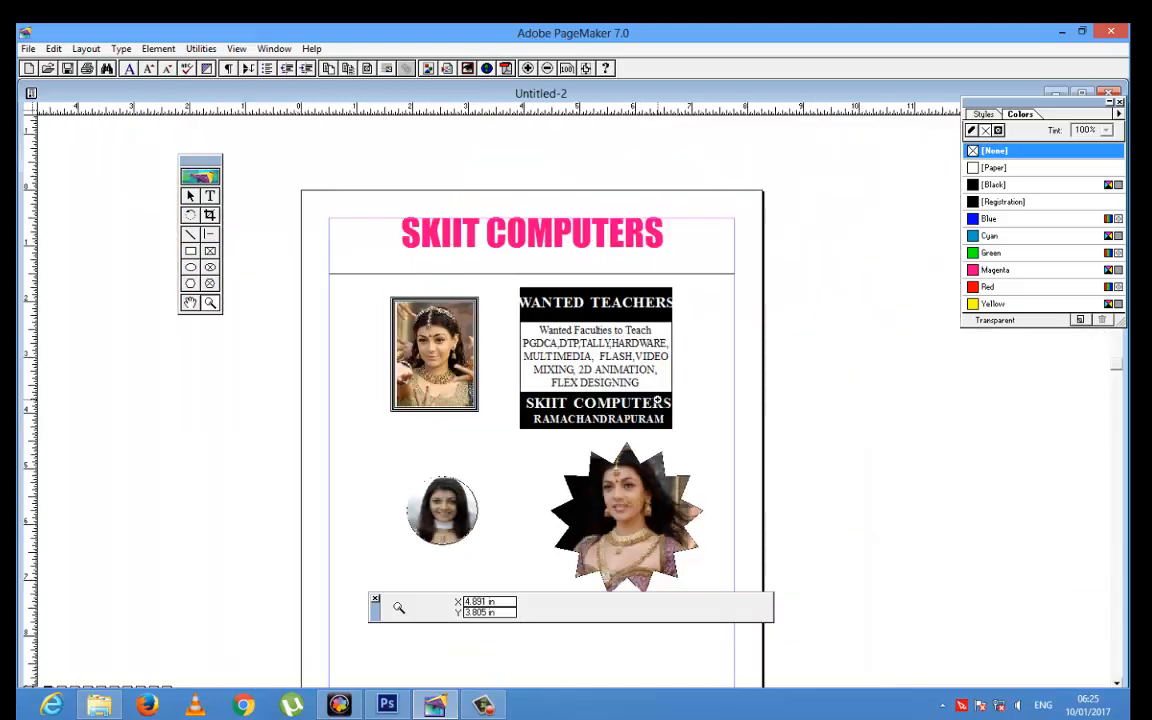
{"action": "left_click", "coordinate": [550, 427]}
{"action": "left_click", "coordinate": [550, 426]}
{"action": "left_click", "coordinate": [550, 426]}
{"action": "left_click", "coordinate": [550, 426]}
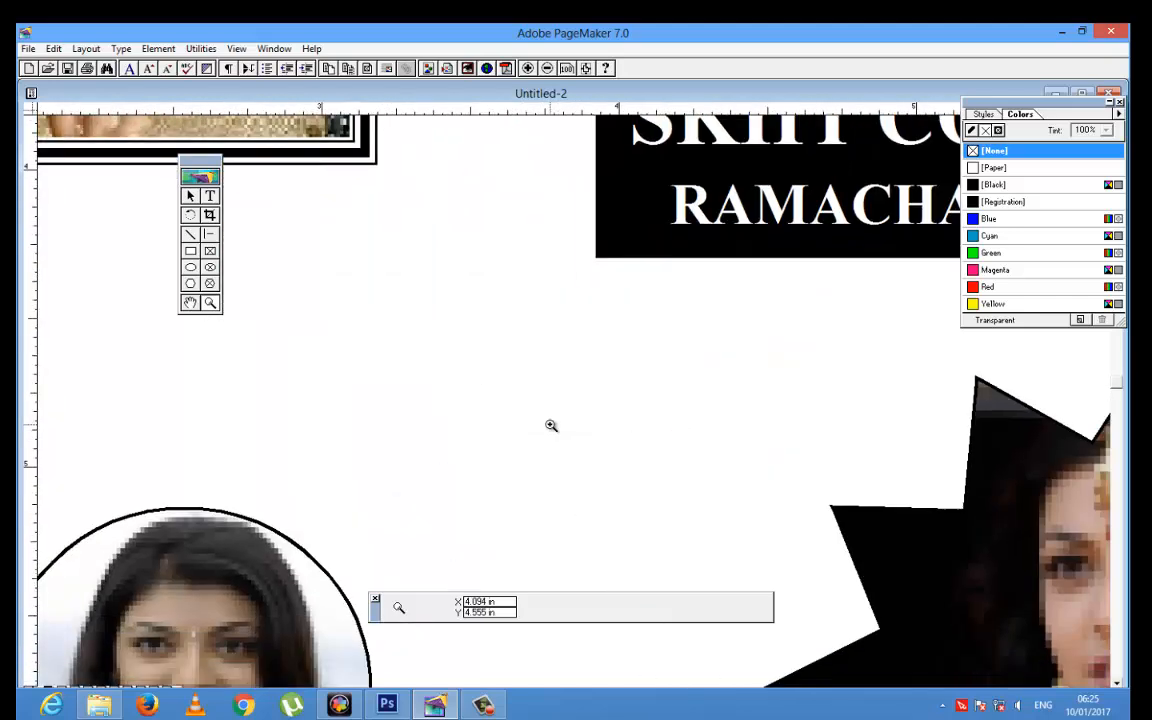
{"action": "left_click", "coordinate": [550, 426], "text": "ctrl"}
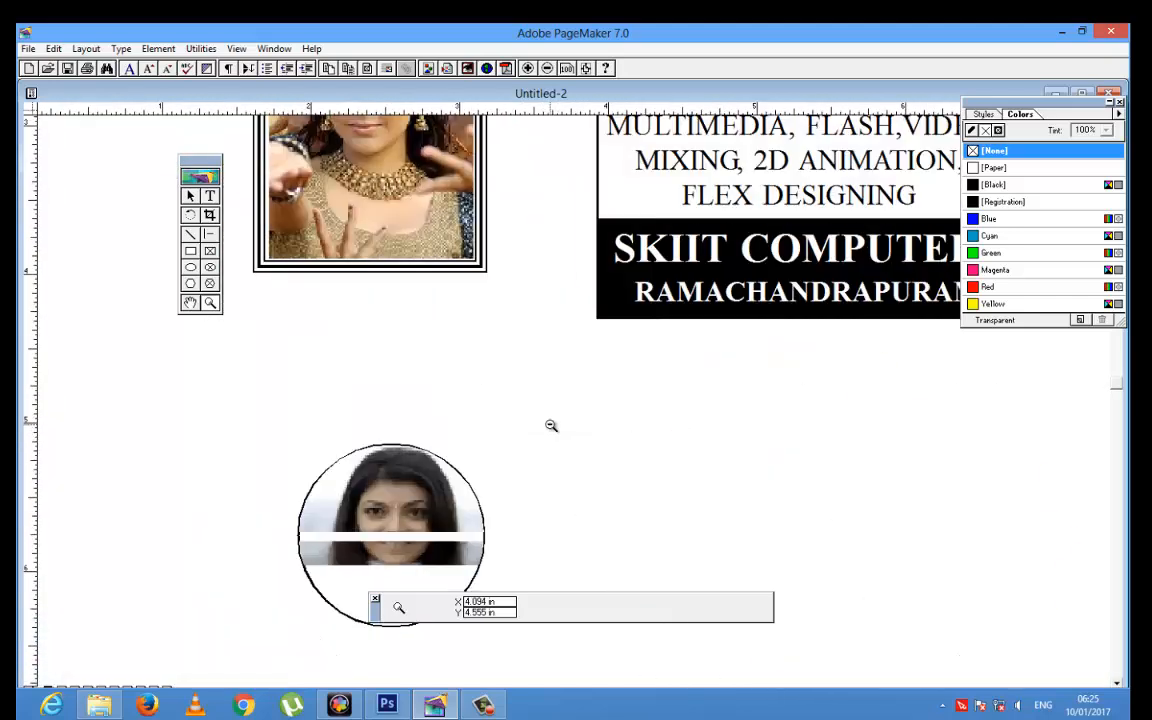
{"action": "left_click", "coordinate": [550, 426], "text": "ctrl"}
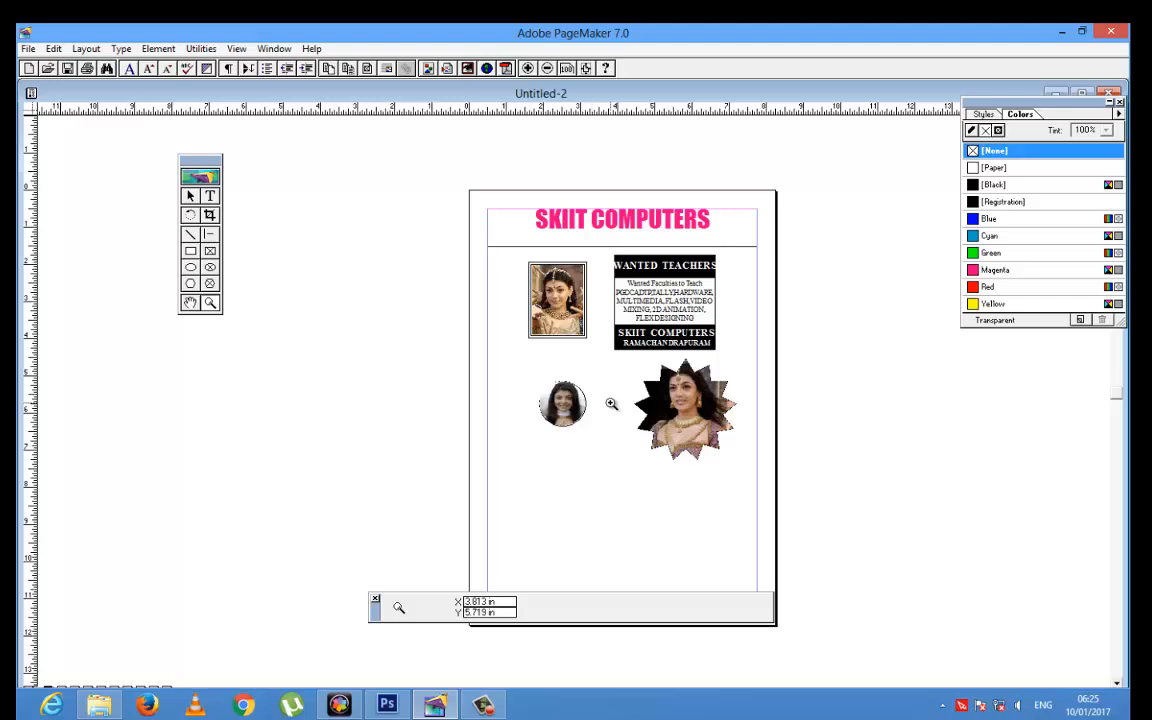
{"action": "left_click", "coordinate": [611, 403]}
{"action": "left_click", "coordinate": [611, 401]}
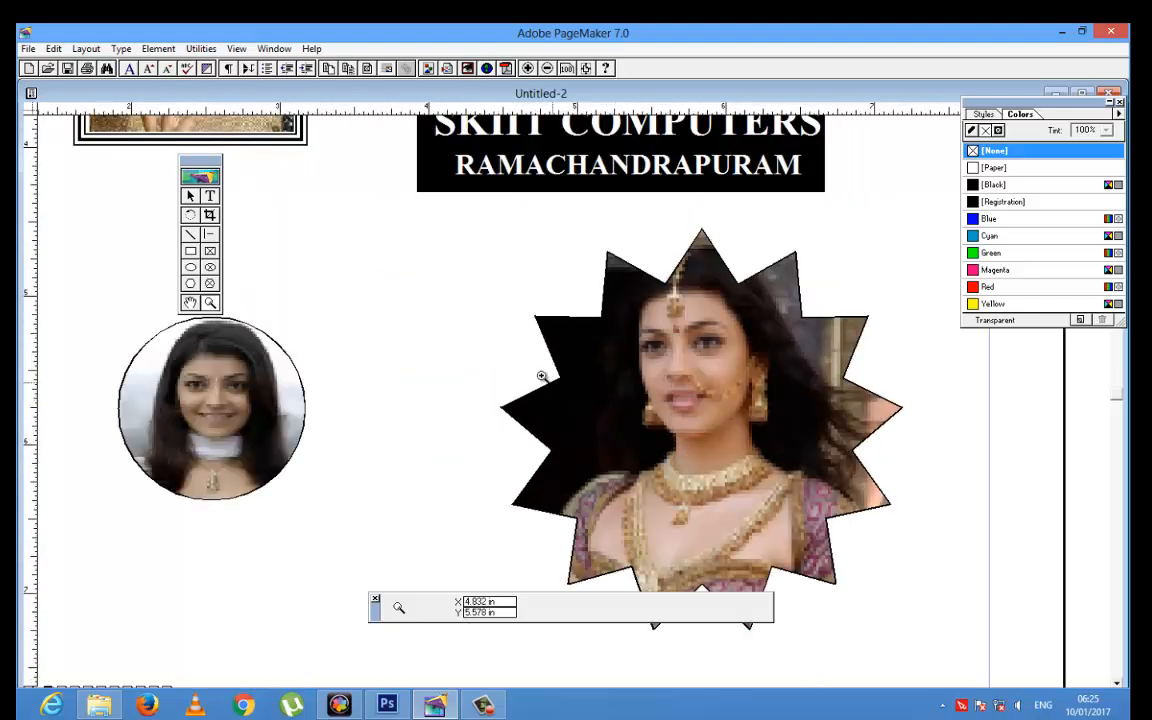
- Alternate between a whole-page overview and close-ups of the star picture, finishing with the page at actual size
{"action": "left_click", "coordinate": [190, 195]}
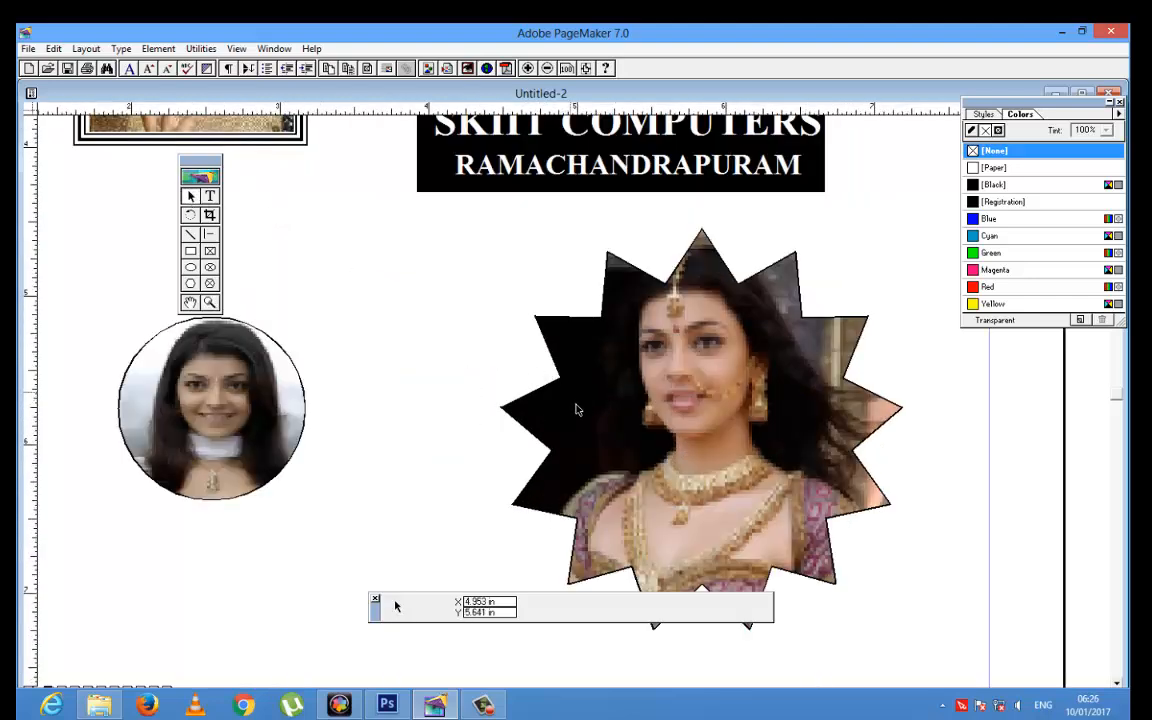
{"action": "key", "text": "ctrl+minus"}
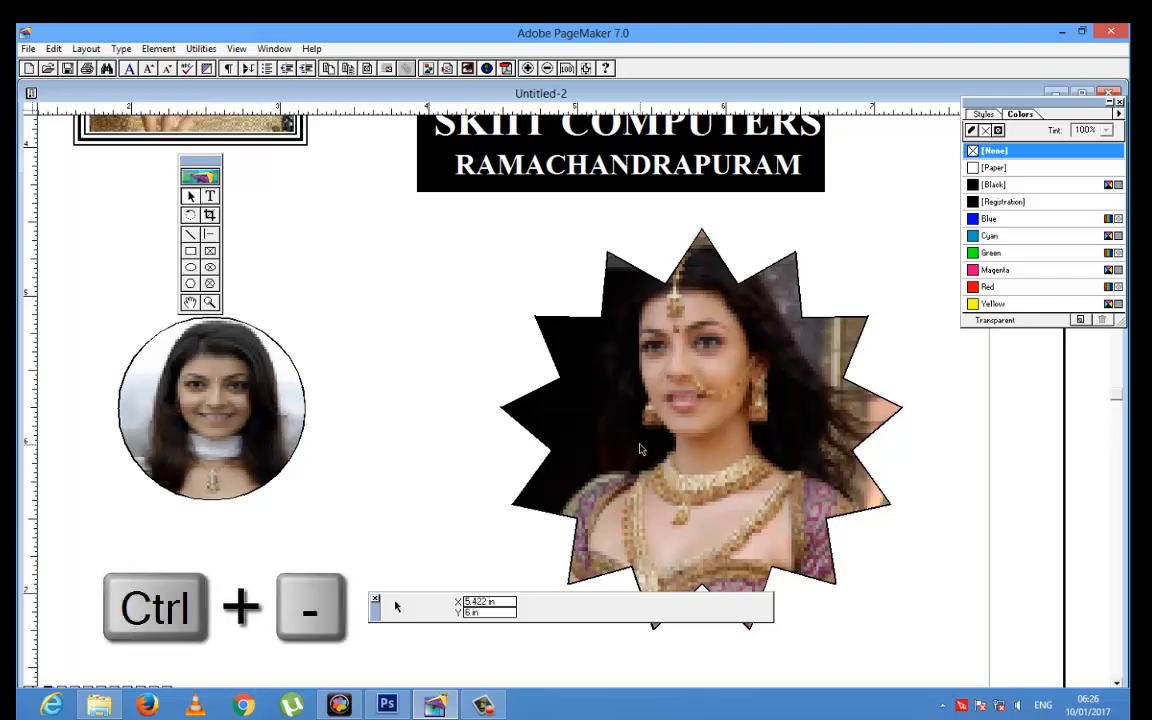
{"action": "key", "text": "ctrl+minus"}
{"action": "key", "text": "ctrl+minus"}
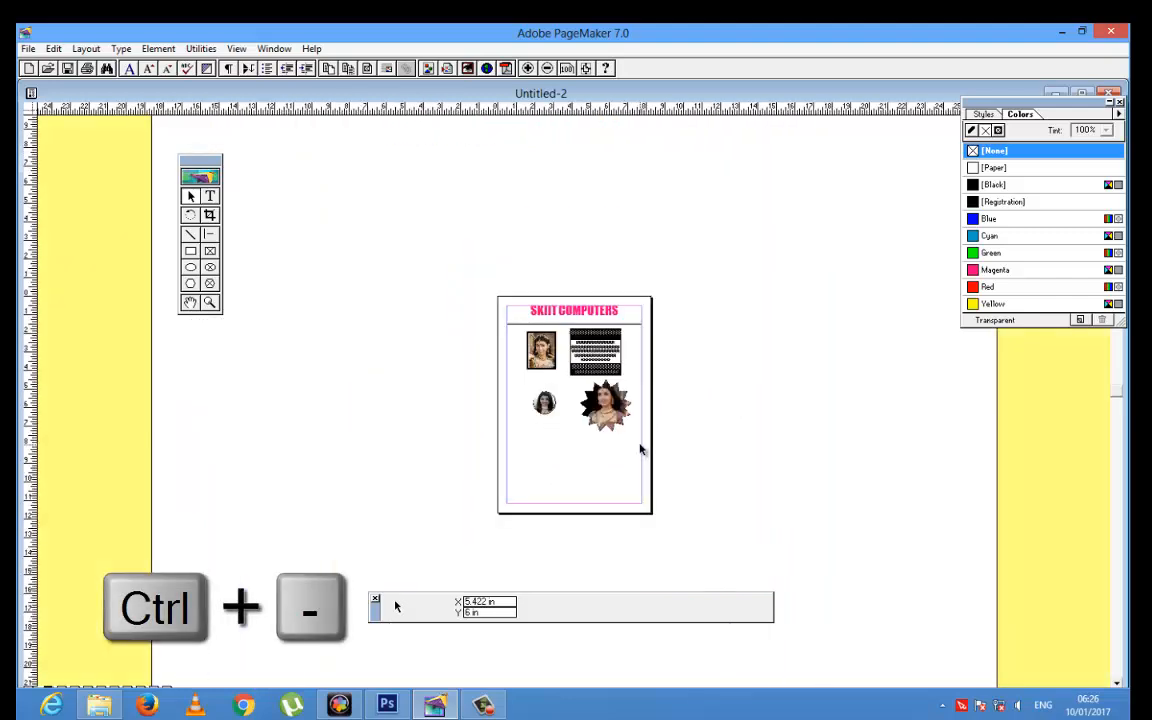
{"action": "key", "text": "ctrl+plus"}
{"action": "key", "text": "ctrl+plus"}
{"action": "key", "text": "ctrl+plus"}
{"action": "key", "text": "ctrl+plus"}
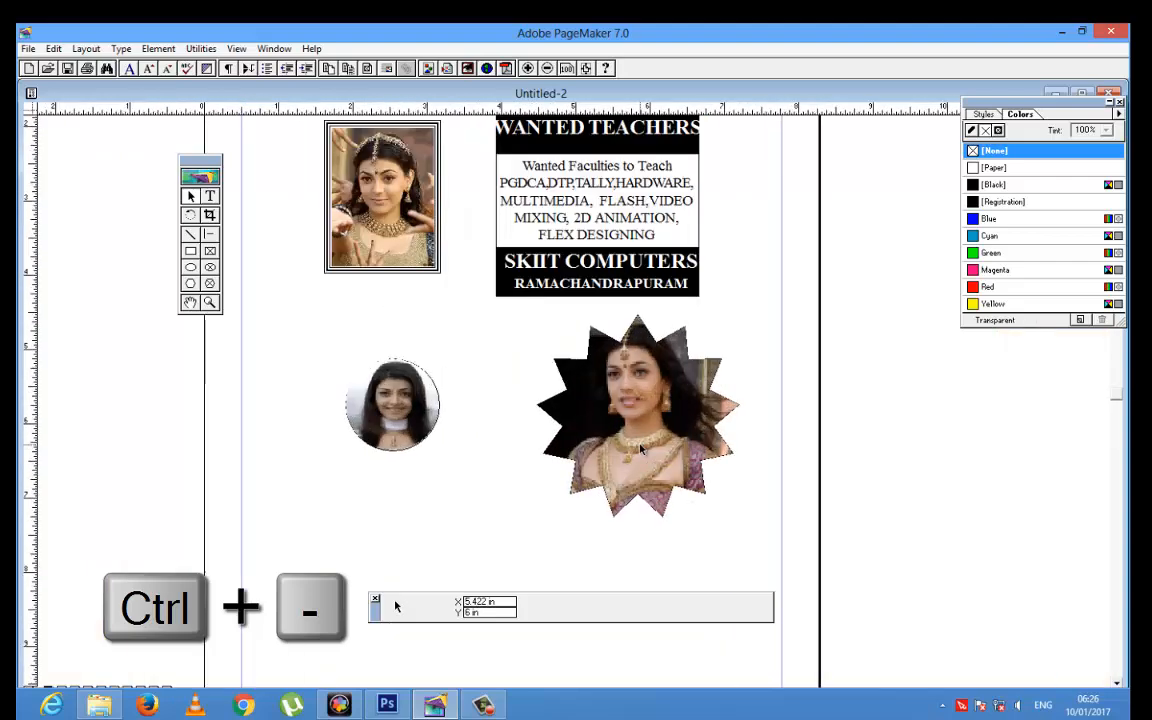
{"action": "key", "text": "ctrl+minus"}
{"action": "key", "text": "ctrl+minus"}
{"action": "key", "text": "ctrl+minus"}
{"action": "key", "text": "ctrl+minus"}
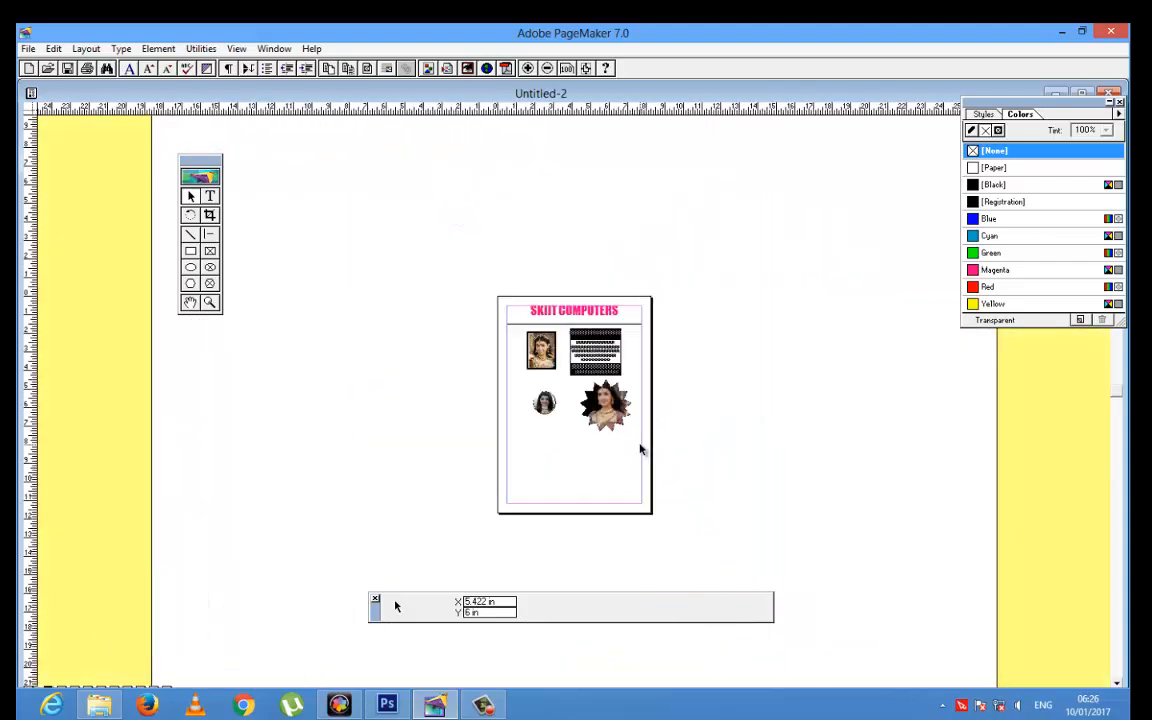
{"action": "key", "text": "ctrl+plus"}
{"action": "key", "text": "ctrl+plus"}
{"action": "key", "text": "ctrl+plus"}
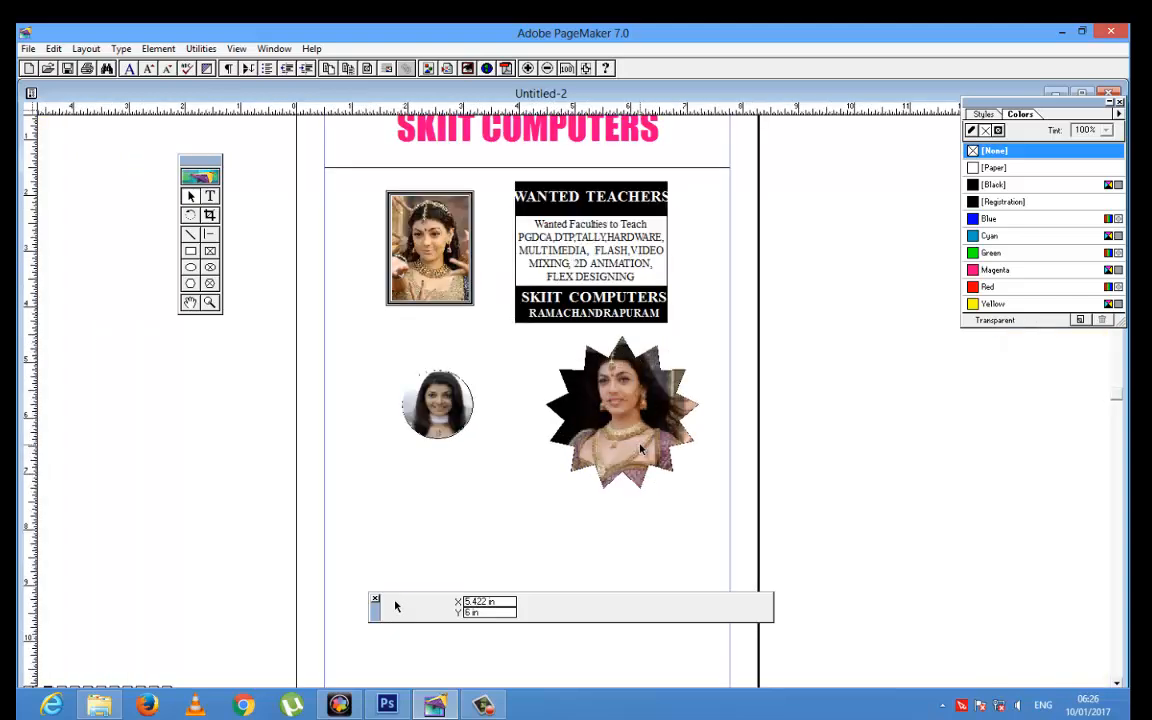
{"action": "key", "text": "ctrl+plus"}
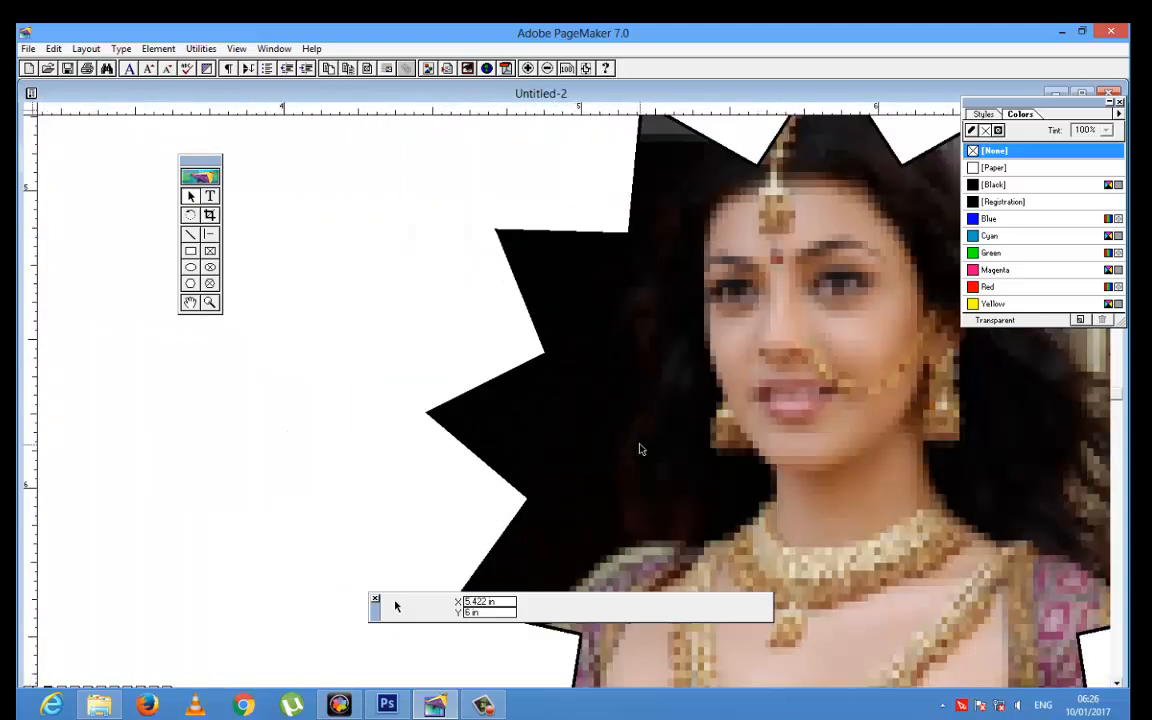
{"action": "key", "text": "ctrl+minus"}
{"action": "key", "text": "ctrl+minus"}
{"action": "key", "text": "ctrl+minus"}
{"action": "key", "text": "ctrl+plus"}
{"action": "key", "text": "ctrl+plus"}
{"action": "key", "text": "ctrl+plus"}
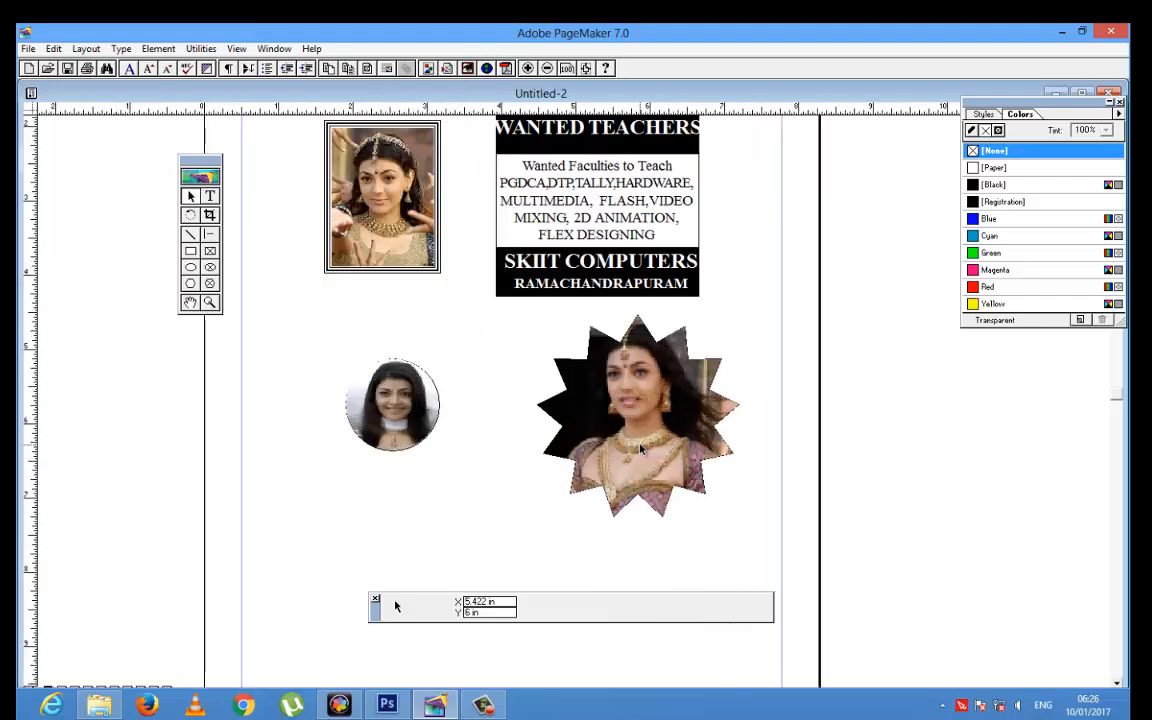
{"action": "key", "text": "ctrl+1"}
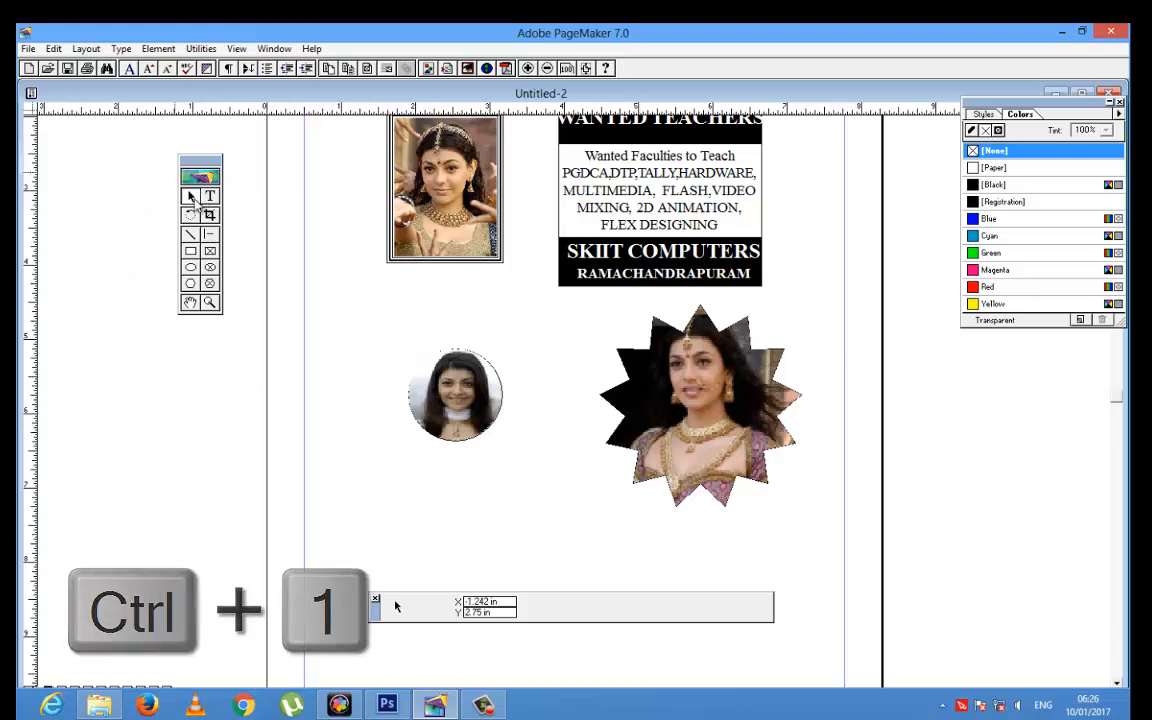
- Move the floating toolbox farther away from the page and review the finished advertisement and pictures
{"action": "left_click_drag", "start_coordinate": [200, 163], "coordinate": [168, 168]}
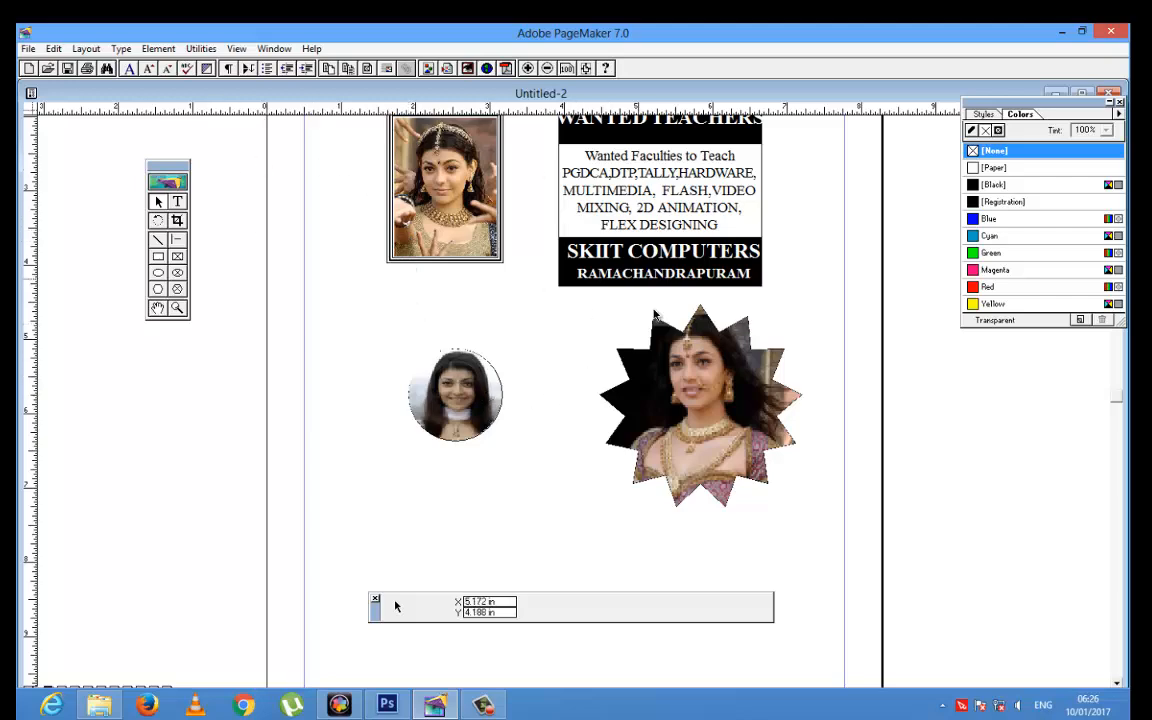
{"action": "left_click_drag", "start_coordinate": [625, 329], "coordinate": [573, 442]}
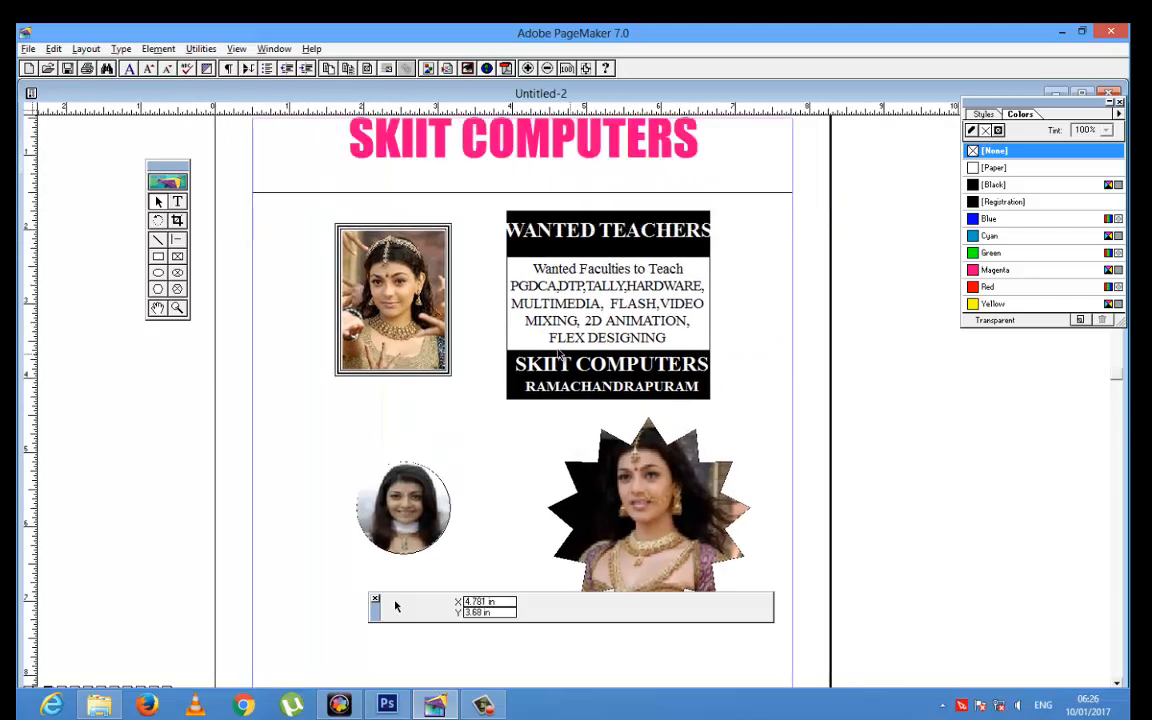
{"action": "mouse_move", "coordinate": [557, 338]}
{"action": "left_mouse_down"}
{"action": "mouse_move", "coordinate": [668, 270]}
{"action": "mouse_move", "coordinate": [694, 428]}
{"action": "mouse_move", "coordinate": [663, 500]}
{"action": "mouse_move", "coordinate": [553, 342]}
{"action": "left_mouse_up"}
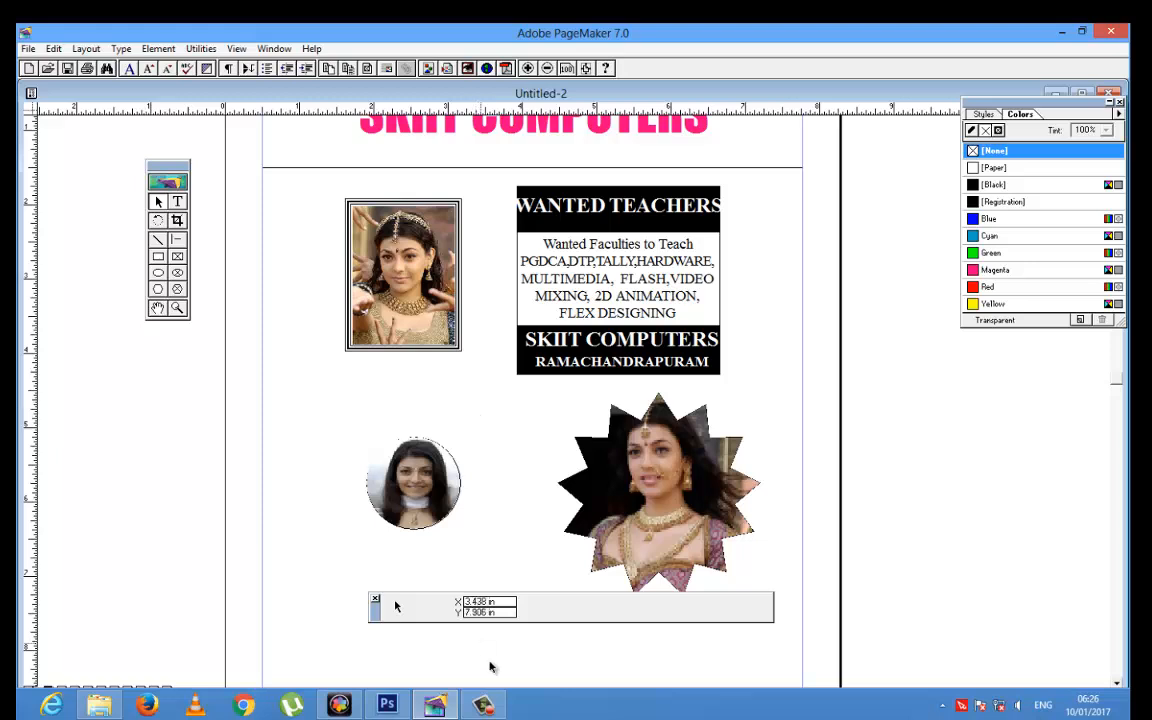
{"action": "left_click", "coordinate": [490, 708]}
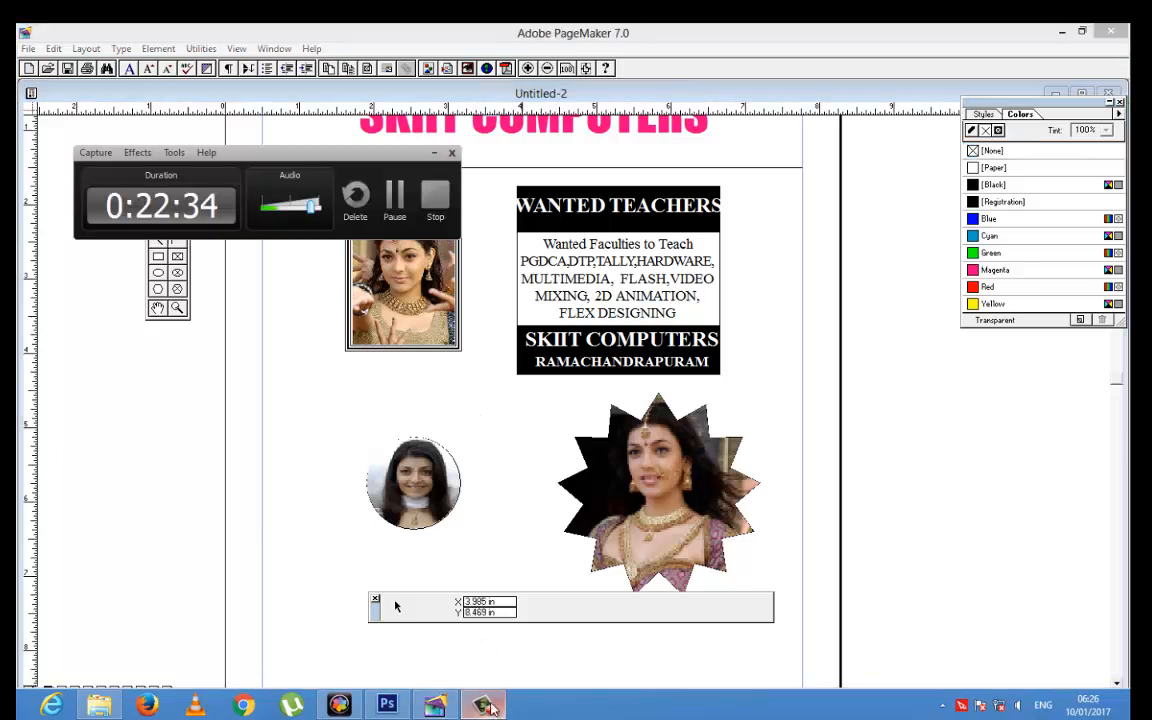